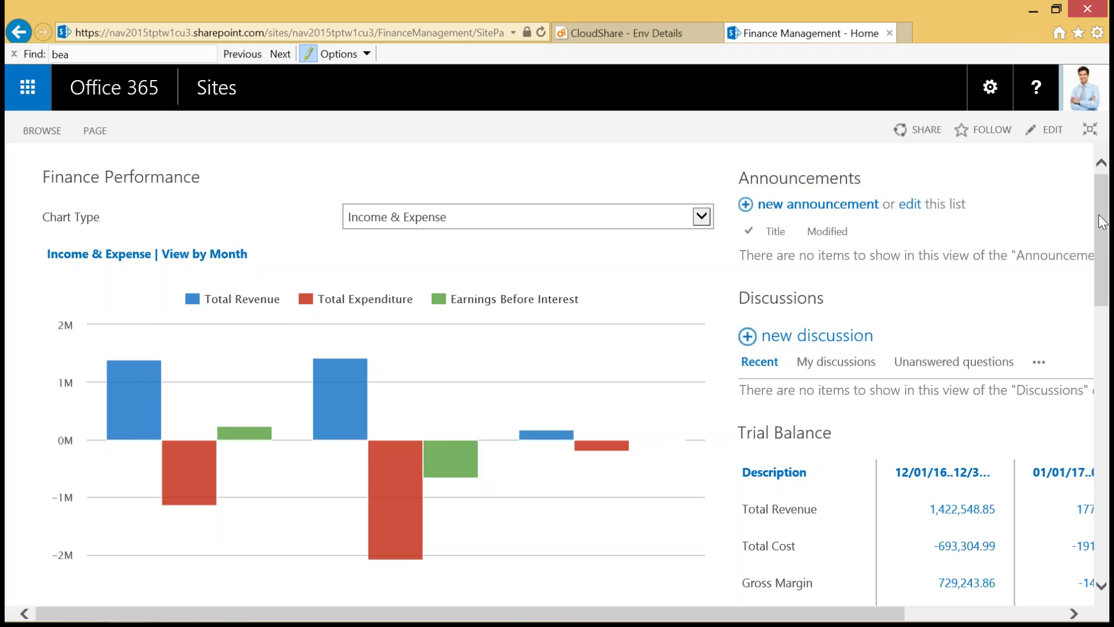
# Step: Examine the Finance Management page's performance chart, trial balance, receivables, payables and finance report tiles
pyautogui.moveTo(1102, 618)
pyautogui.scroll(-2, 1103, 590)
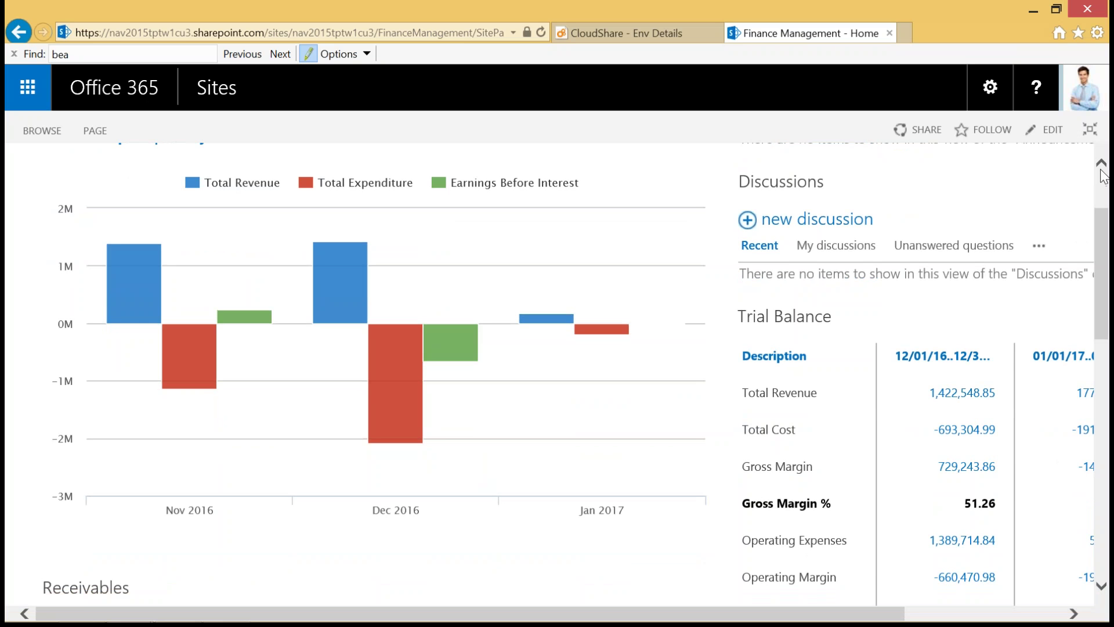
pyautogui.scroll(2, 1102, 174)
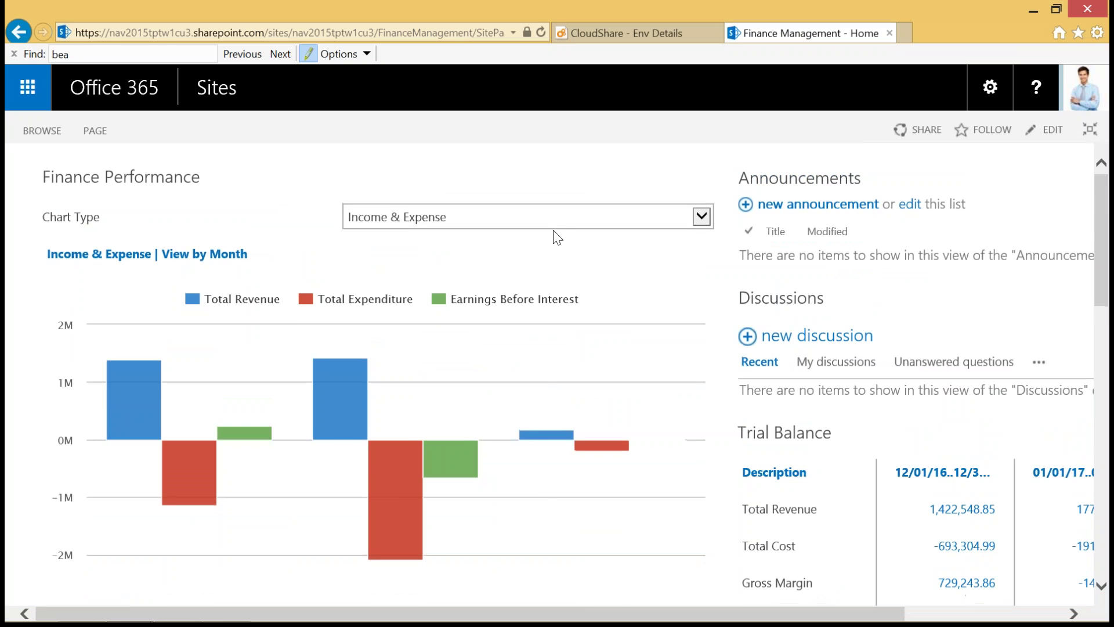
pyautogui.moveTo(143, 424)
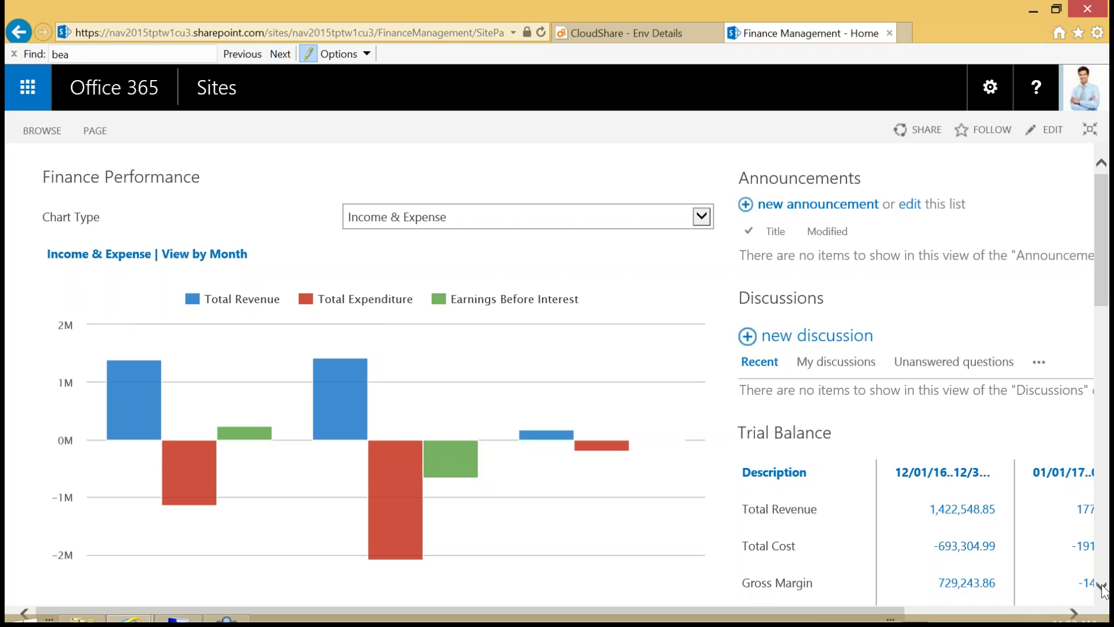
pyautogui.scroll(-4, 1102, 588)
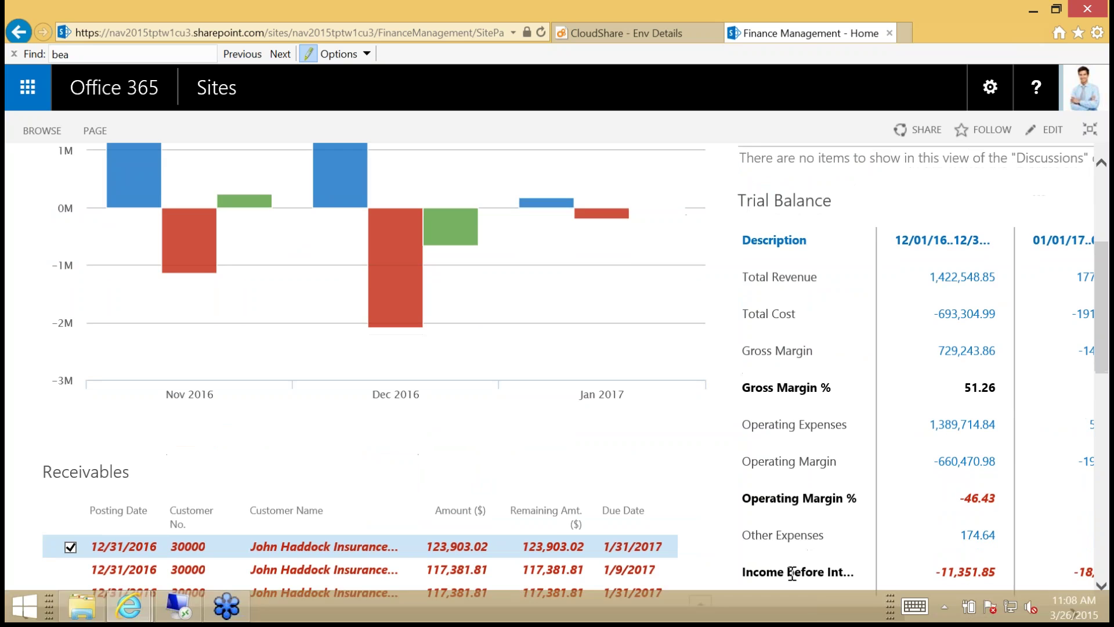
pyautogui.moveTo(786, 615); pyautogui.dragTo(920, 597)
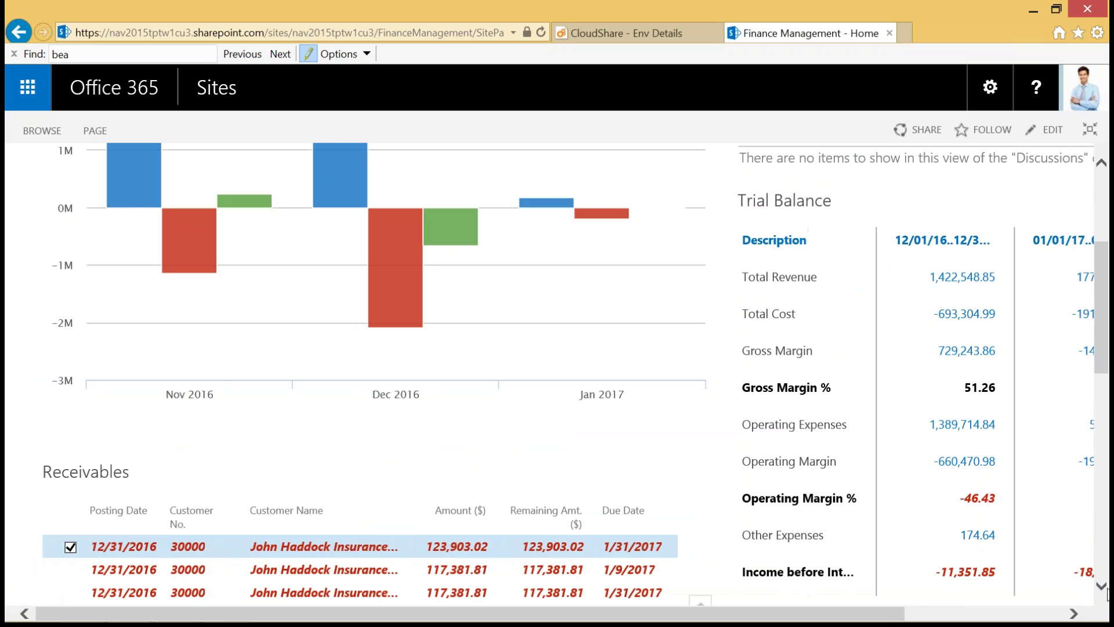
pyautogui.scroll(-4, 1104, 593)
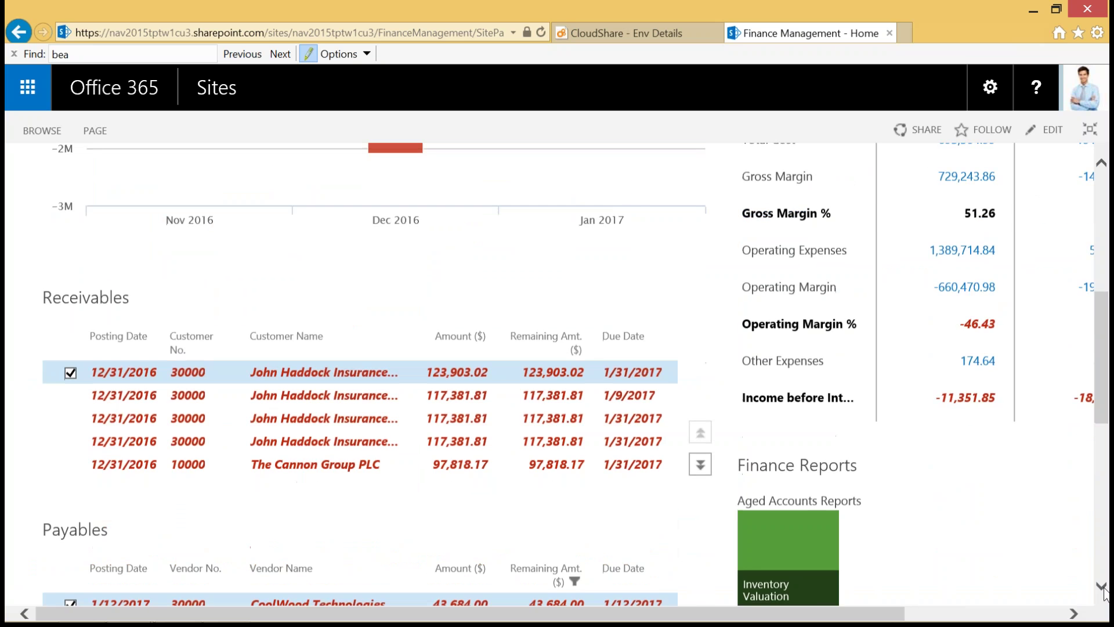
pyautogui.scroll(-2, 1104, 593)
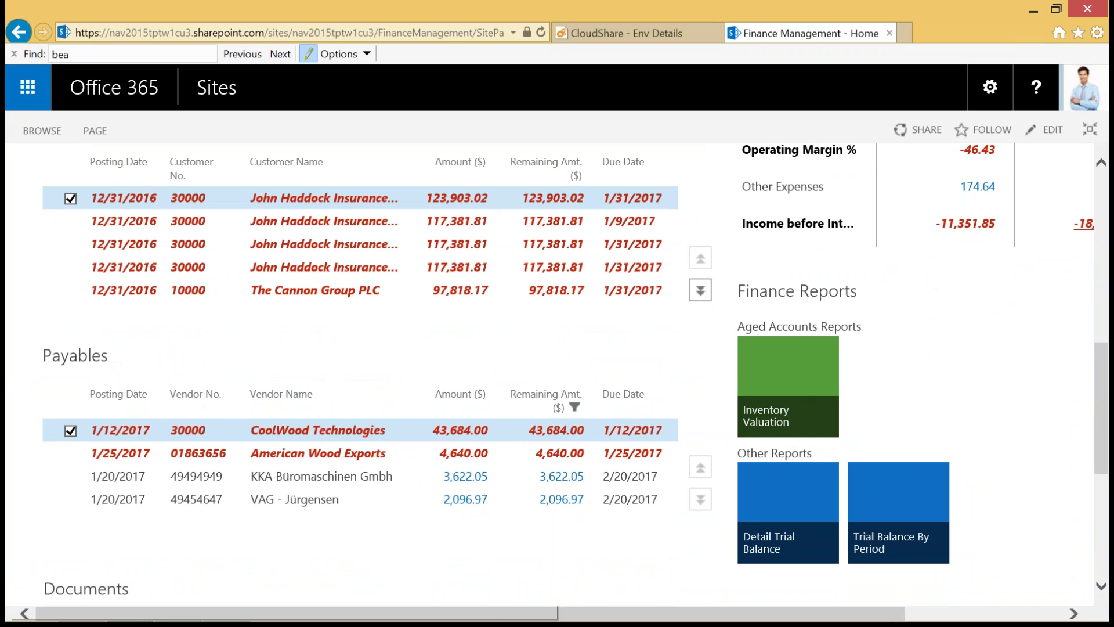
pyautogui.click(1101, 164)
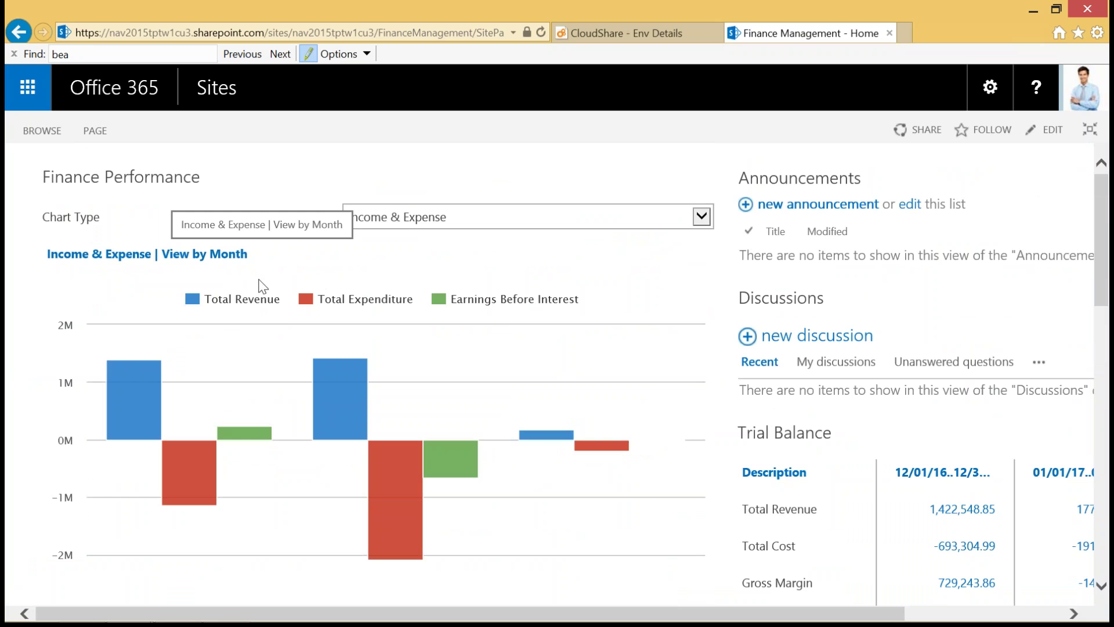
# Step: Drill down from the November 2016 Total Expenditure column to its account schedule overview and return to the Finance Management page
pyautogui.moveTo(218, 410)
pyautogui.click(190, 481)
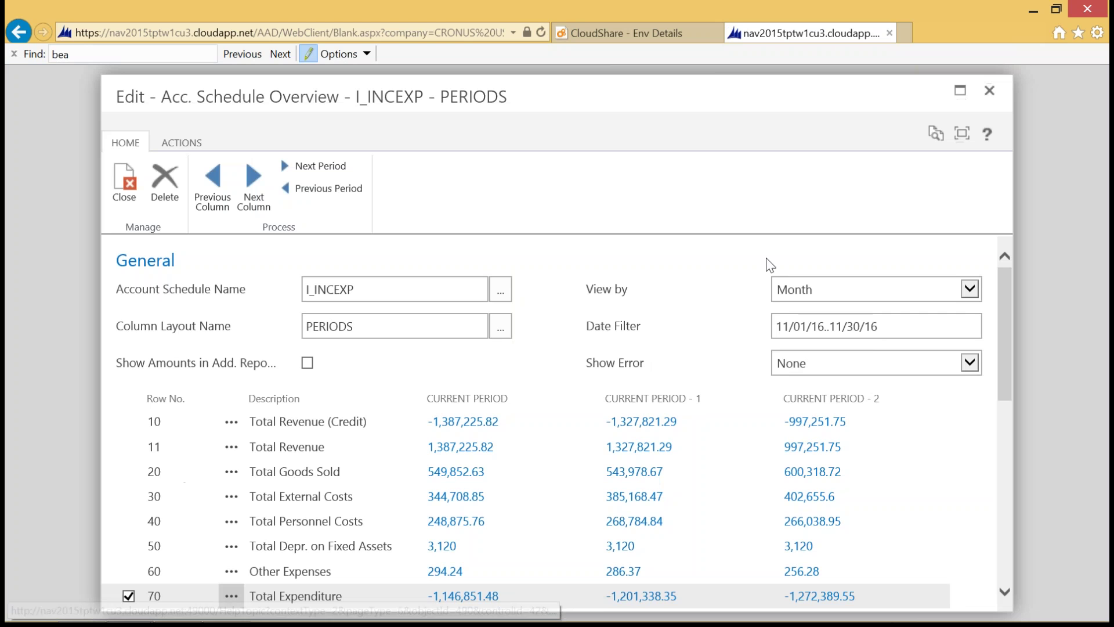
pyautogui.hotkey('alt', 'Left')
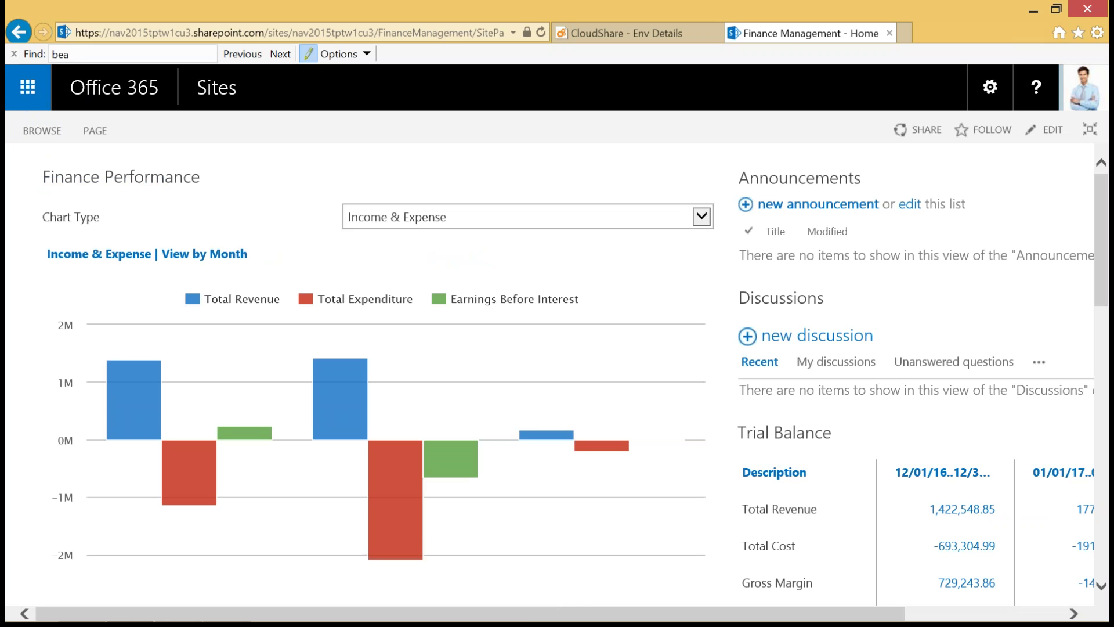
# Step: Open the Microsoft Dynamics NAV web client and look through the Sales Order Processor Role Center's activities, customers and items
pyautogui.click(1089, 129)
pyautogui.click(93, 365)
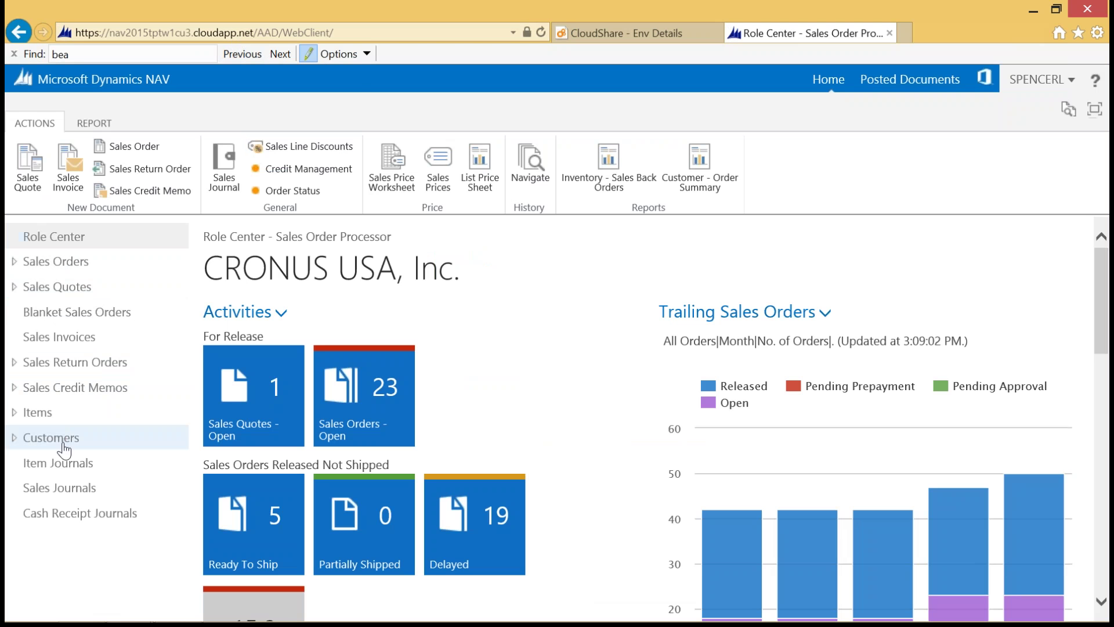
pyautogui.moveTo(973, 554)
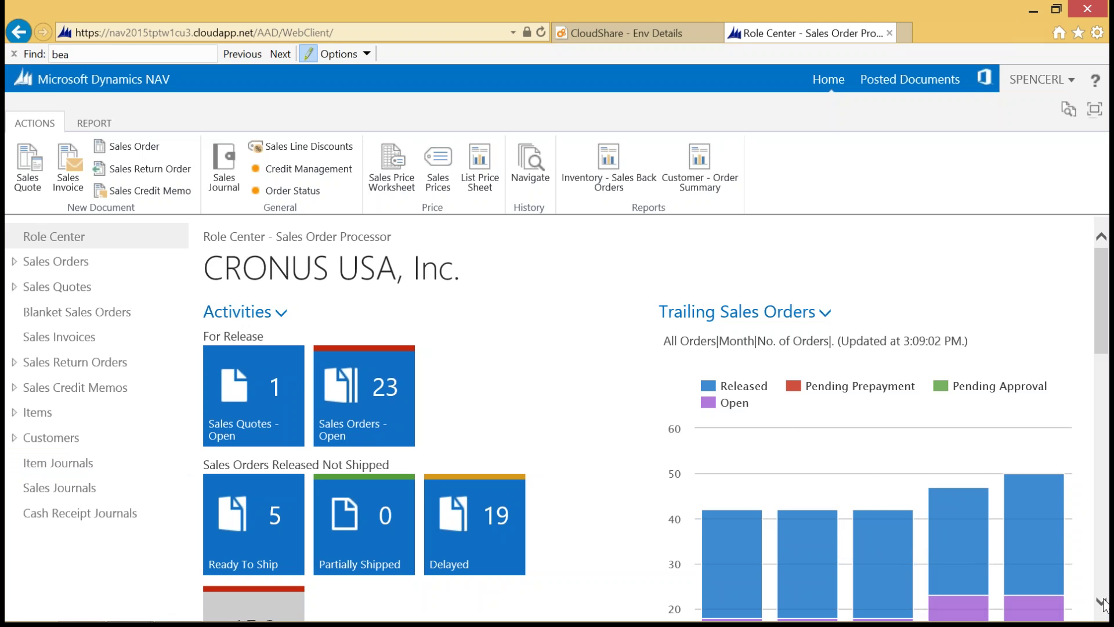
pyautogui.click(1101, 602)
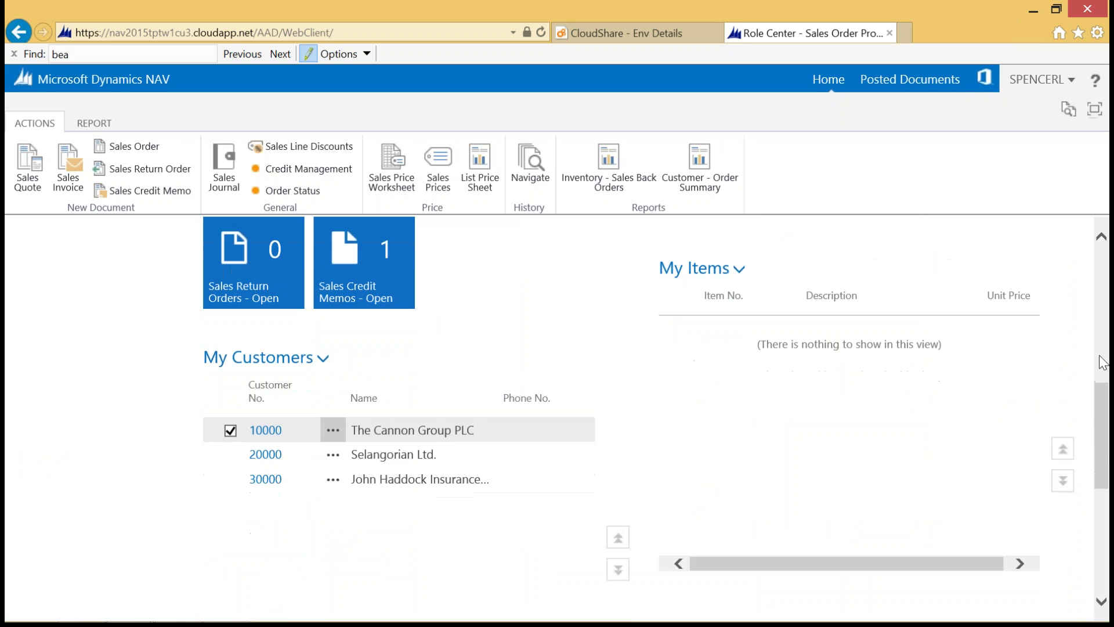
pyautogui.click(1101, 236)
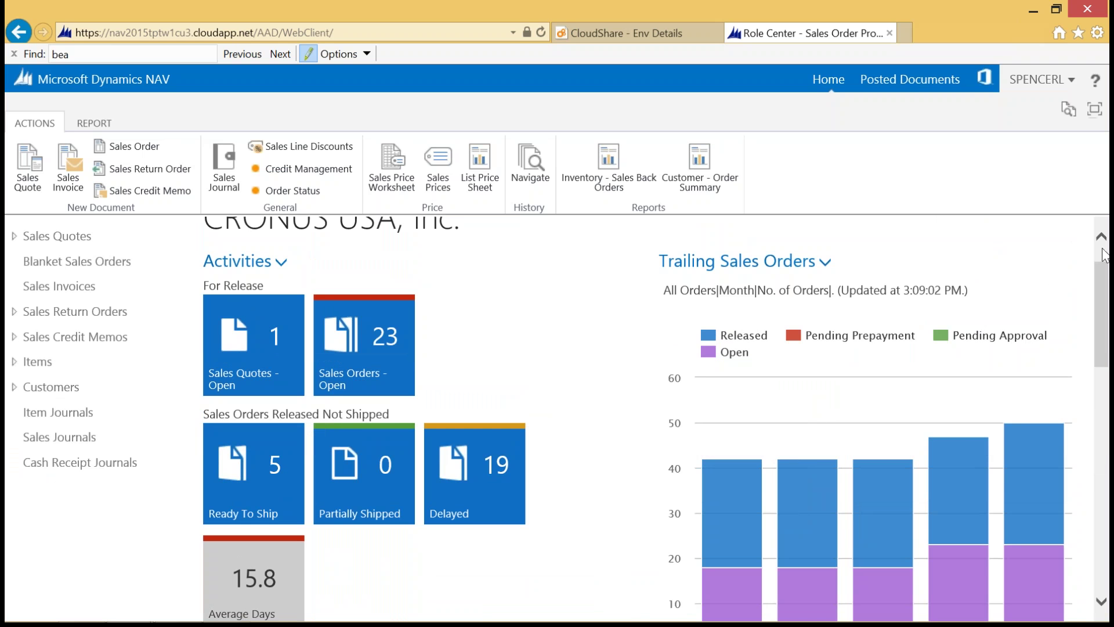
pyautogui.scroll(1, 1104, 255)
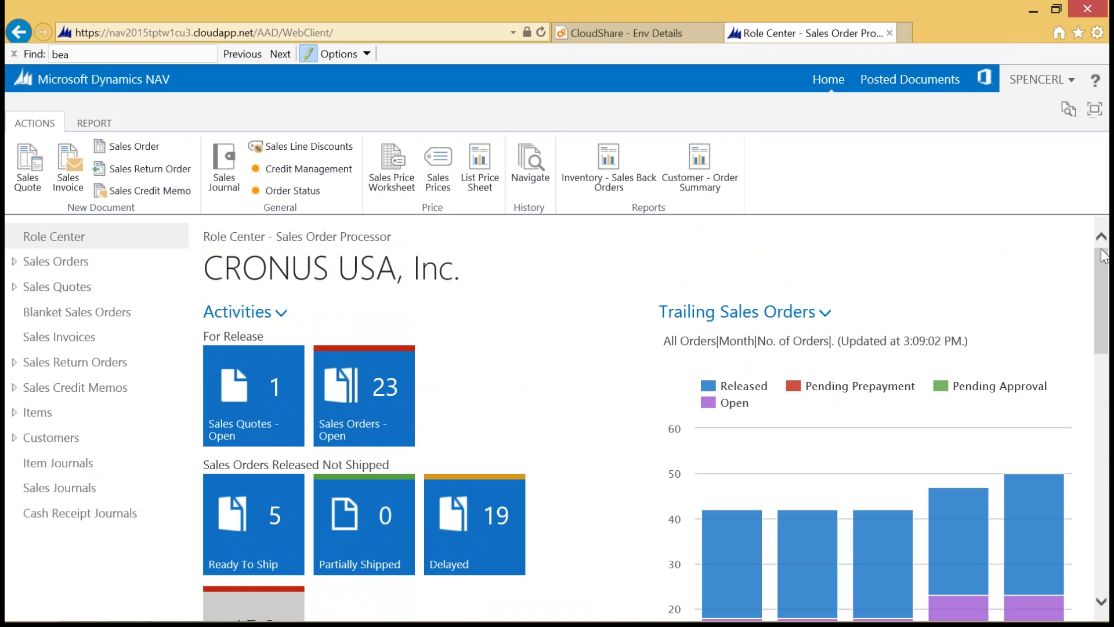
# Step: Minimize the browser and bring up the Microsoft Dynamics NAV Windows client in the remote desktop session
pyautogui.click(1032, 13)
pyautogui.click(192, 613)
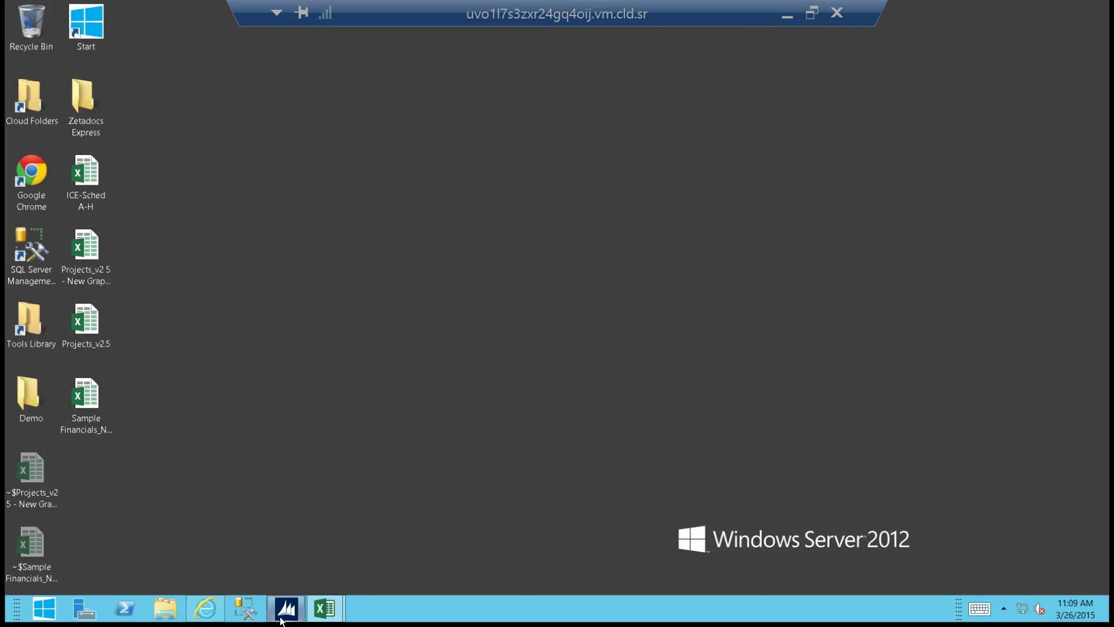
pyautogui.click(284, 609)
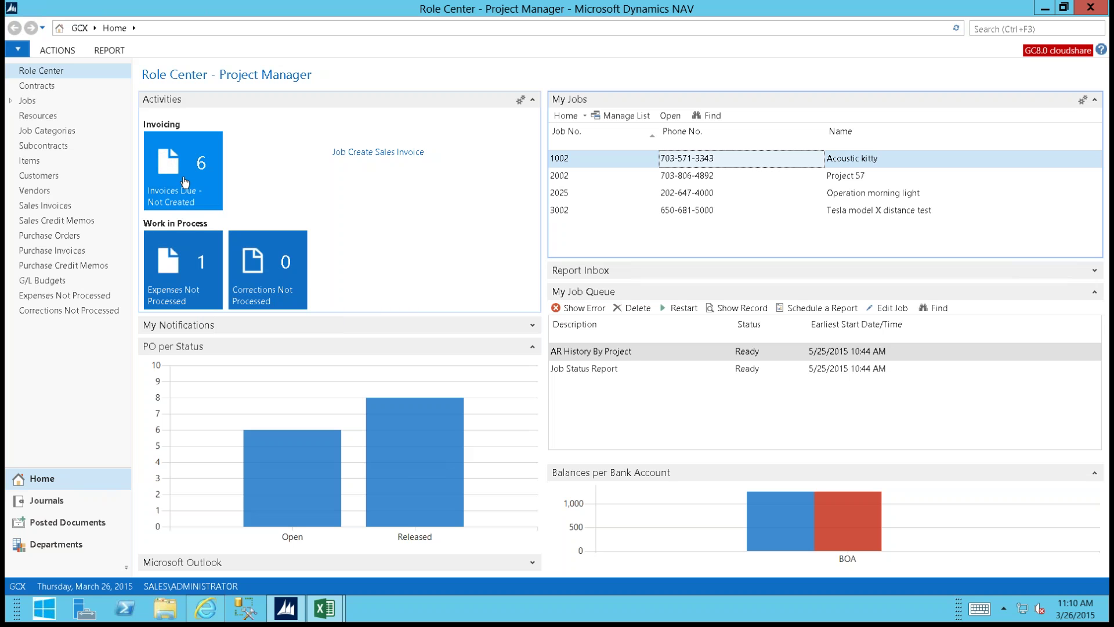
# Step: Open the Travel to California expense from the Expenses Not Processed list
pyautogui.click(179, 275)
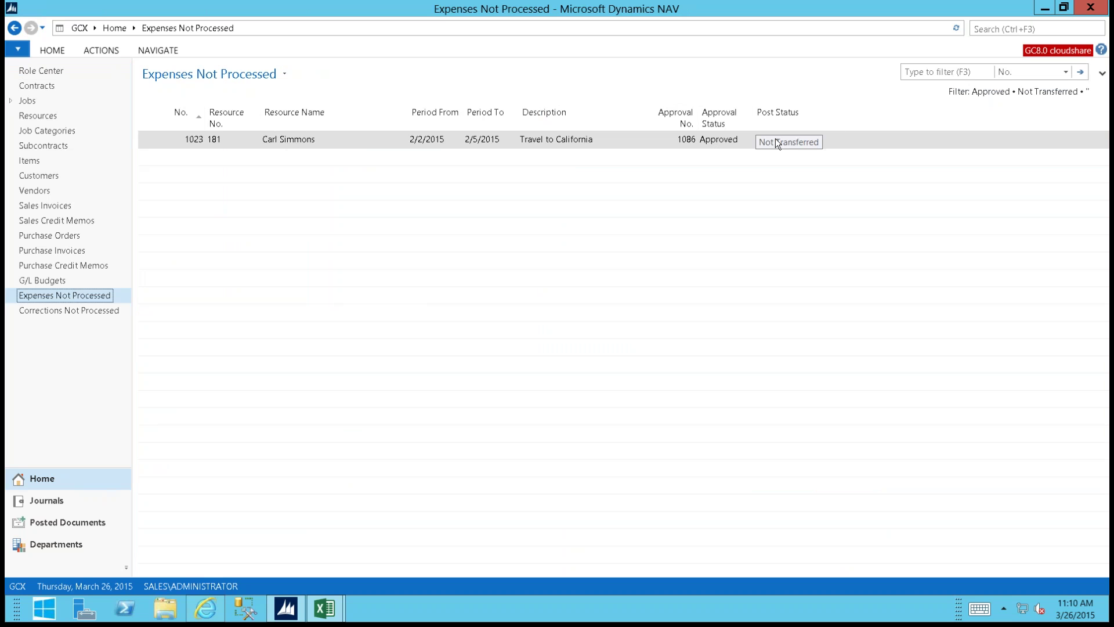
pyautogui.click(297, 139)
pyautogui.doubleClick(298, 140)
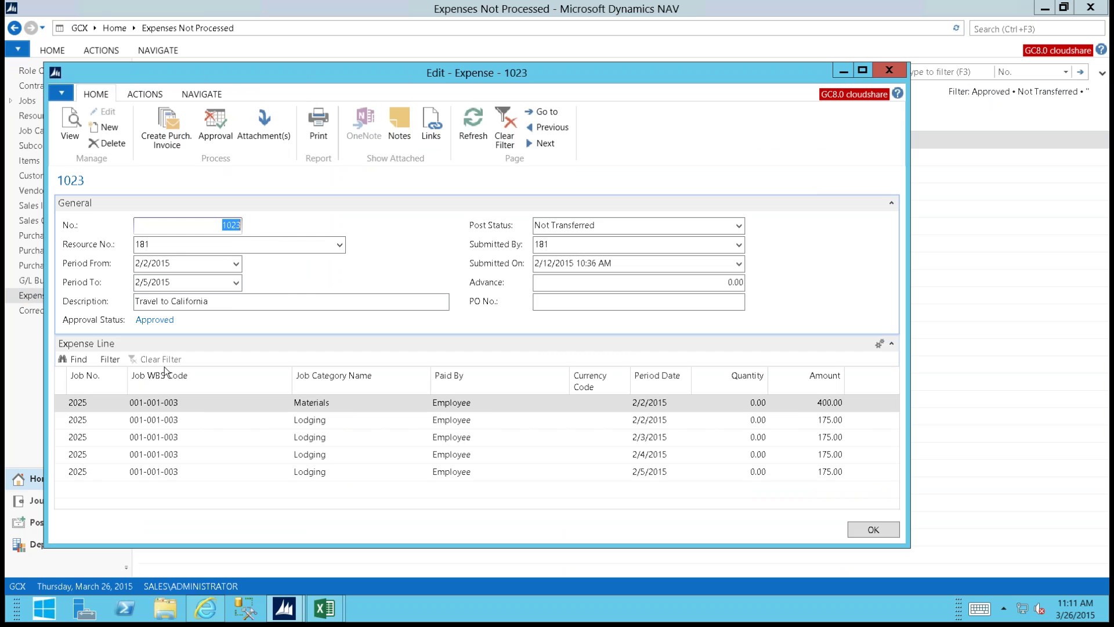
# Step: View the available Paid By options for the expense's Materials line without changing the value
pyautogui.click(514, 408)
pyautogui.click(563, 403)
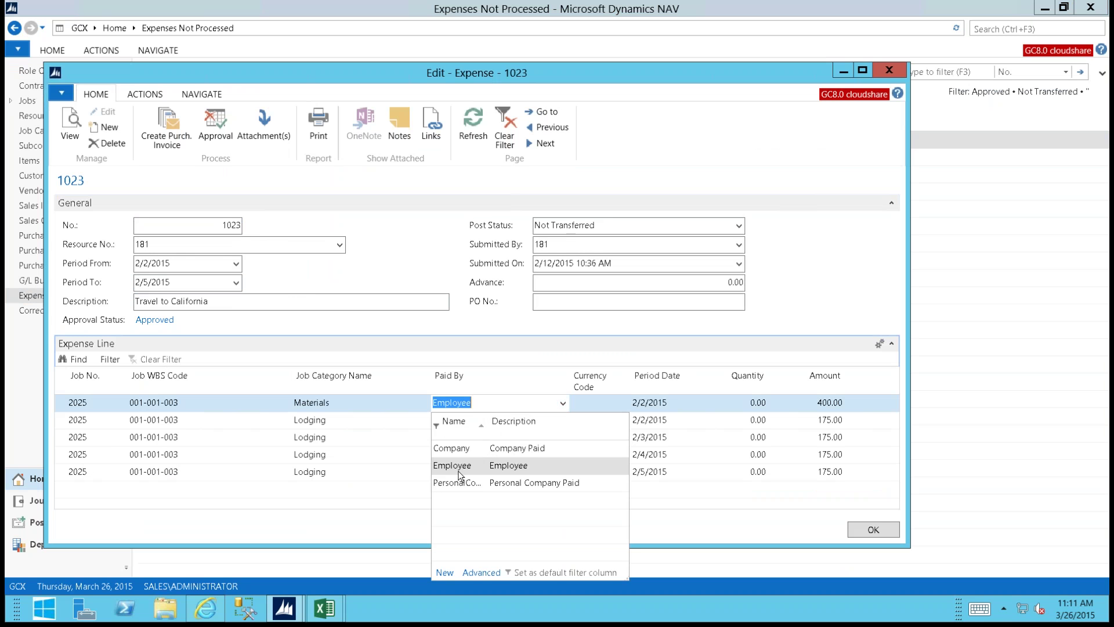
pyautogui.click(561, 406)
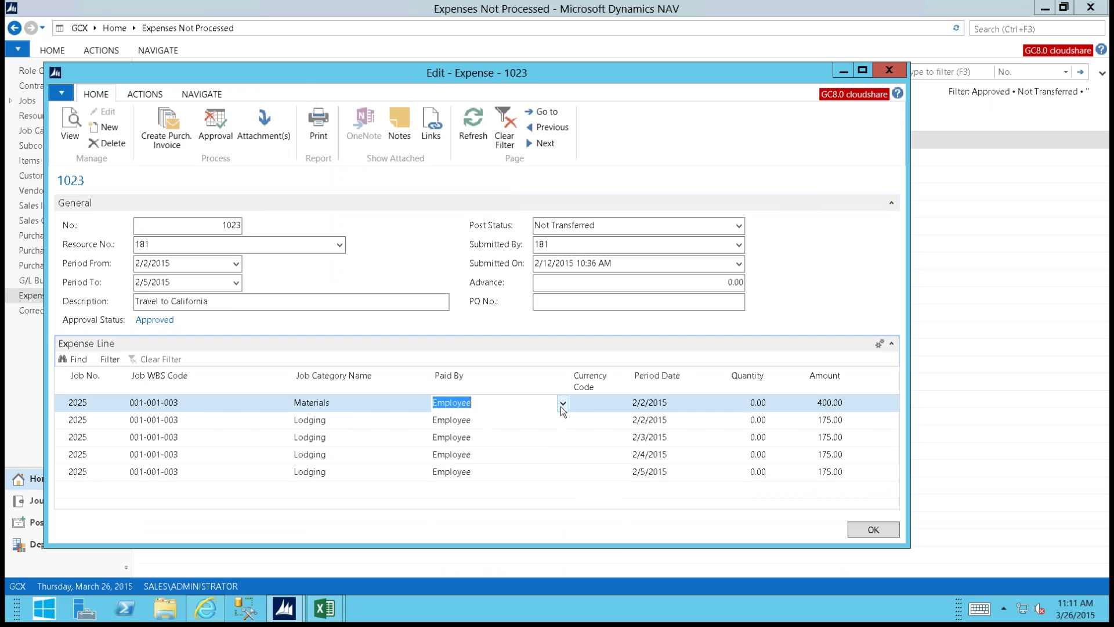
# Step: Check the expense's attachments and approval details, then close the expense and return to the Project Manager Role Center
pyautogui.click(260, 132)
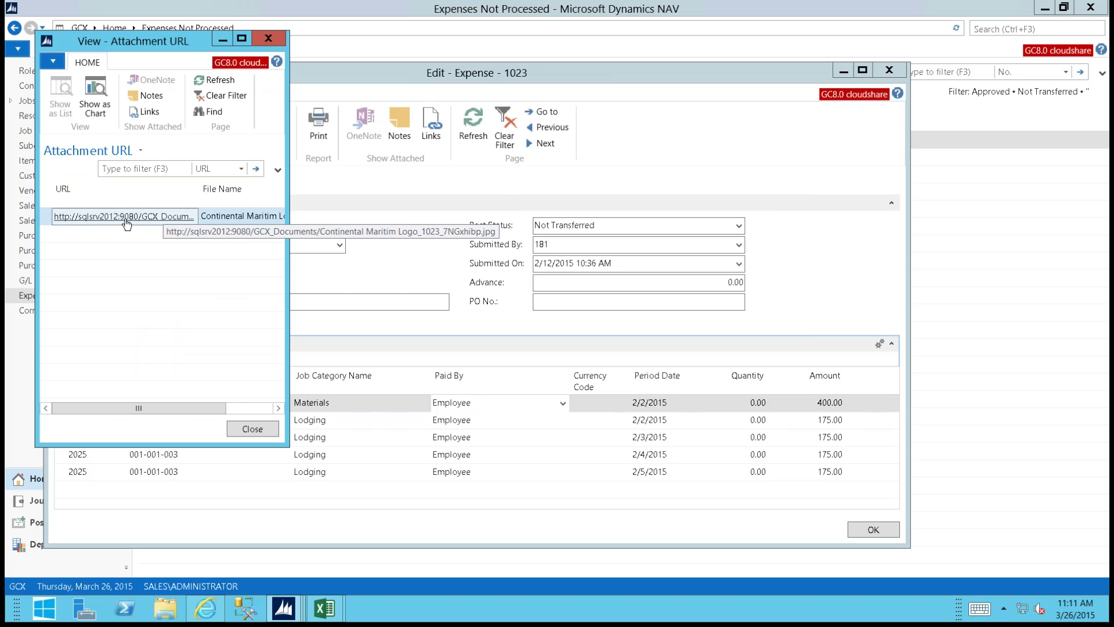
pyautogui.click(268, 39)
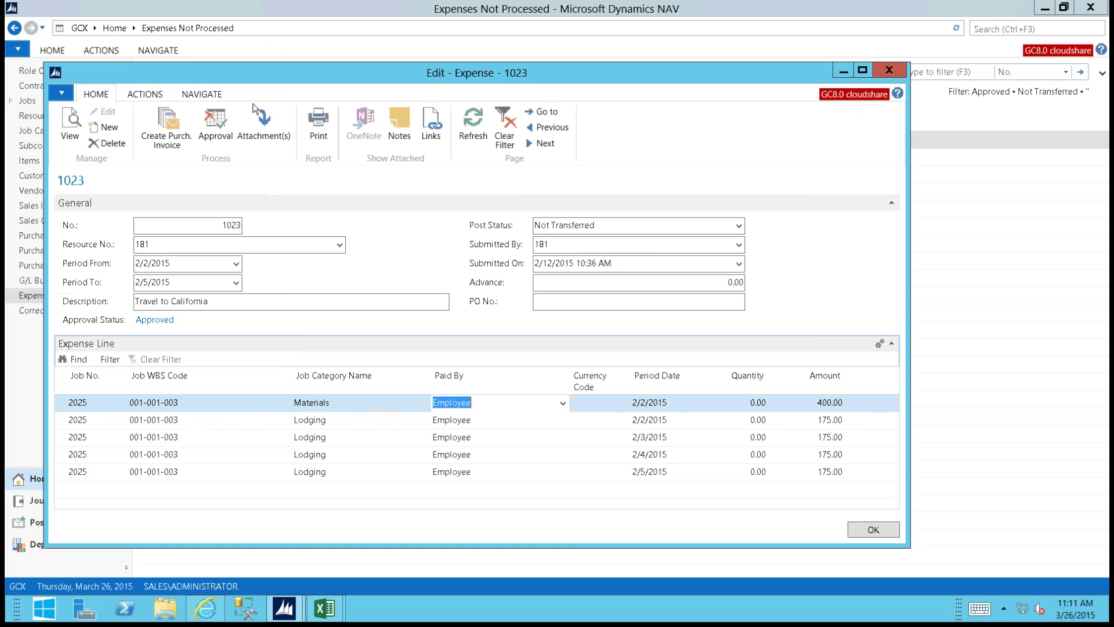
pyautogui.click(223, 118)
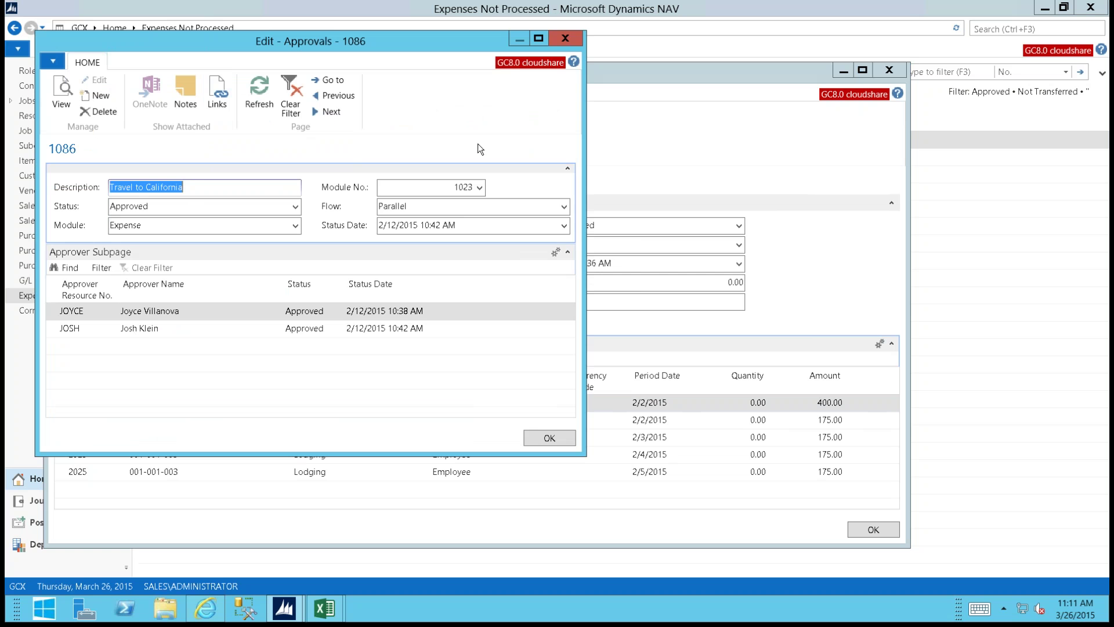
pyautogui.click(574, 44)
pyautogui.click(893, 70)
pyautogui.click(17, 71)
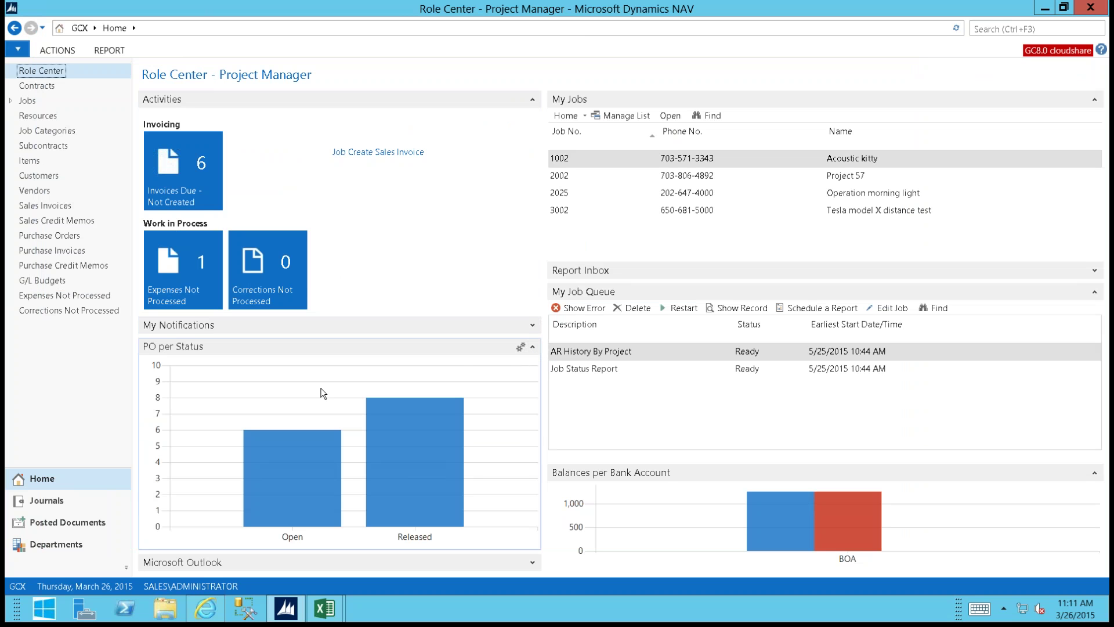
# Step: Collapse the PO per Status chart and customize the expanded Microsoft Outlook part to show mail
pyautogui.click(532, 348)
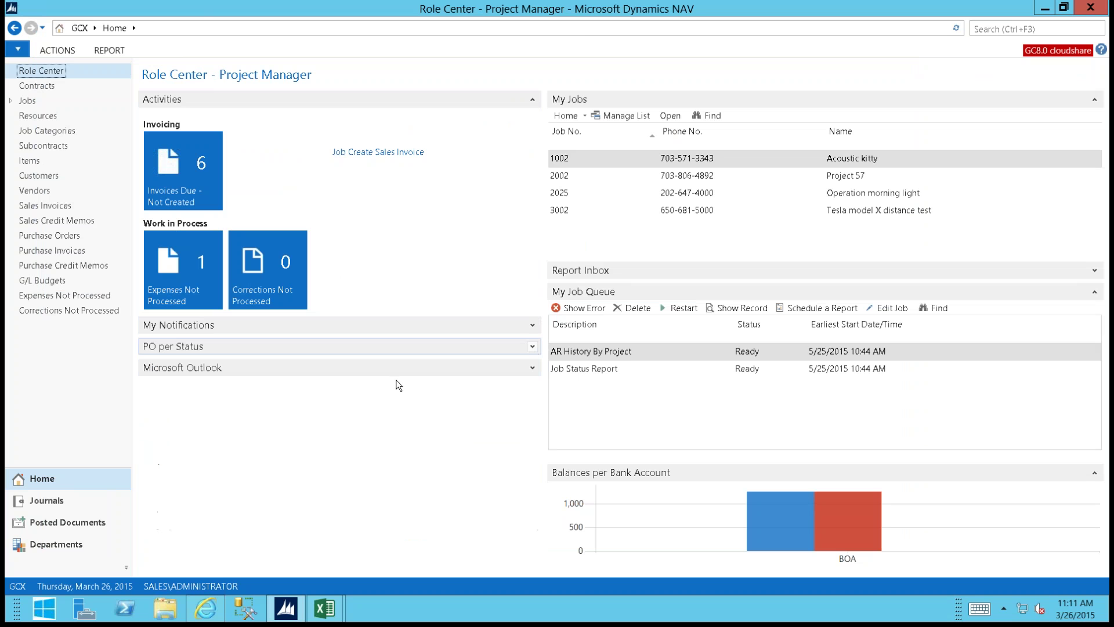
pyautogui.click(534, 368)
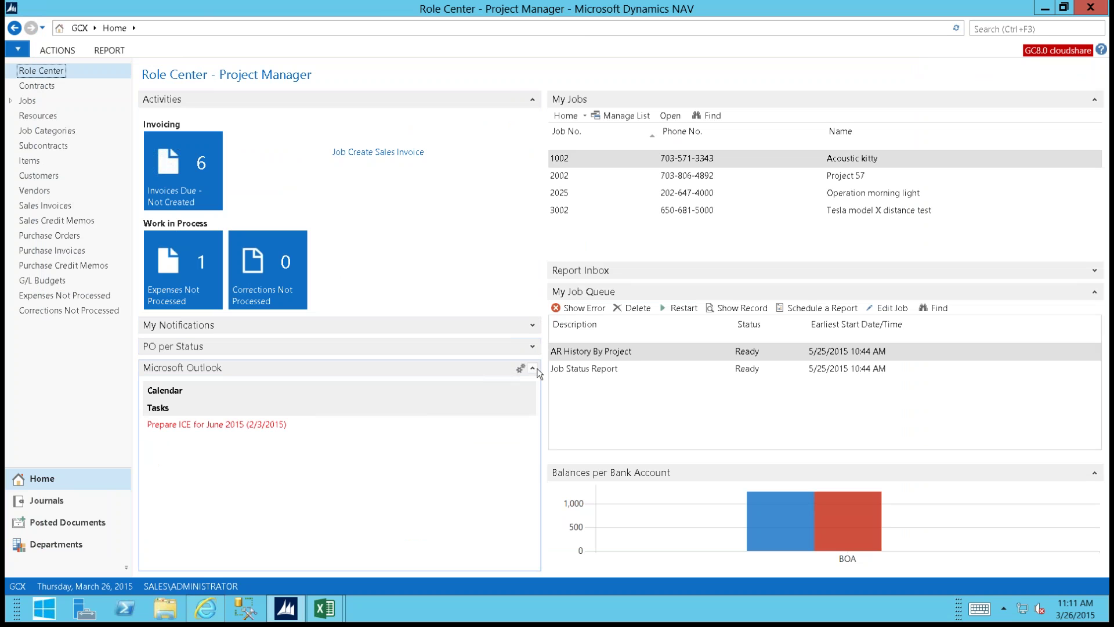
pyautogui.click(520, 369)
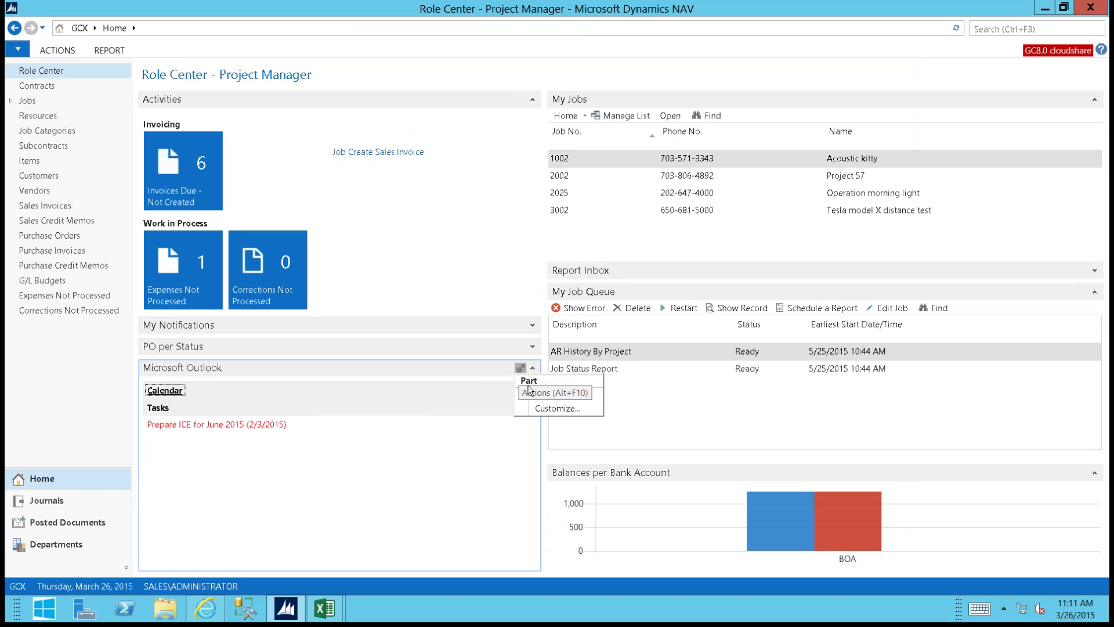
pyautogui.click(534, 409)
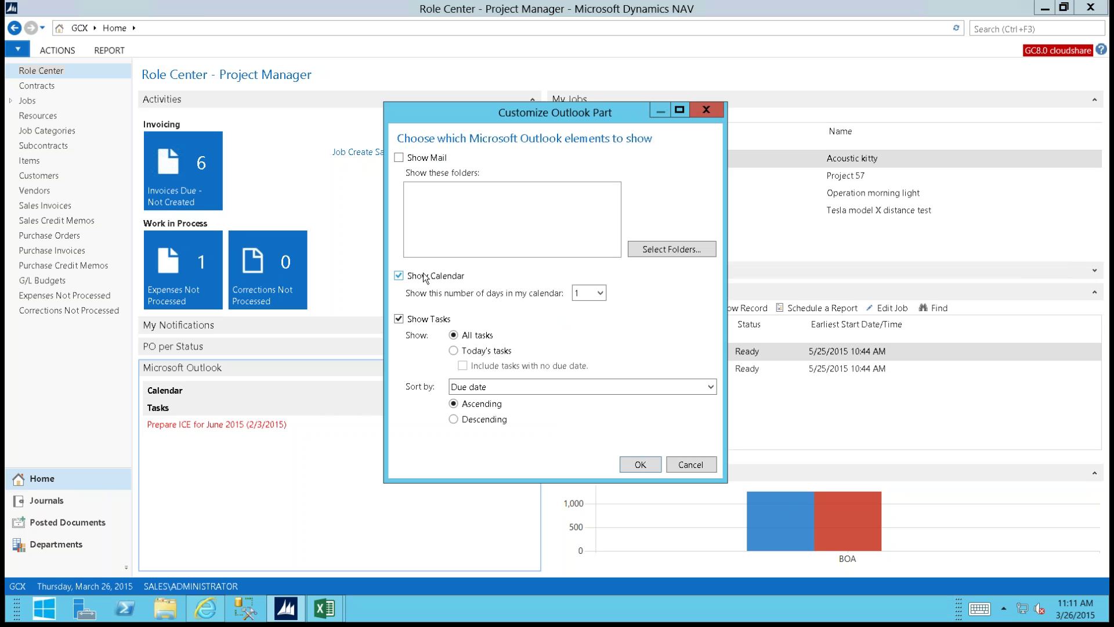
pyautogui.click(398, 157)
pyautogui.click(640, 465)
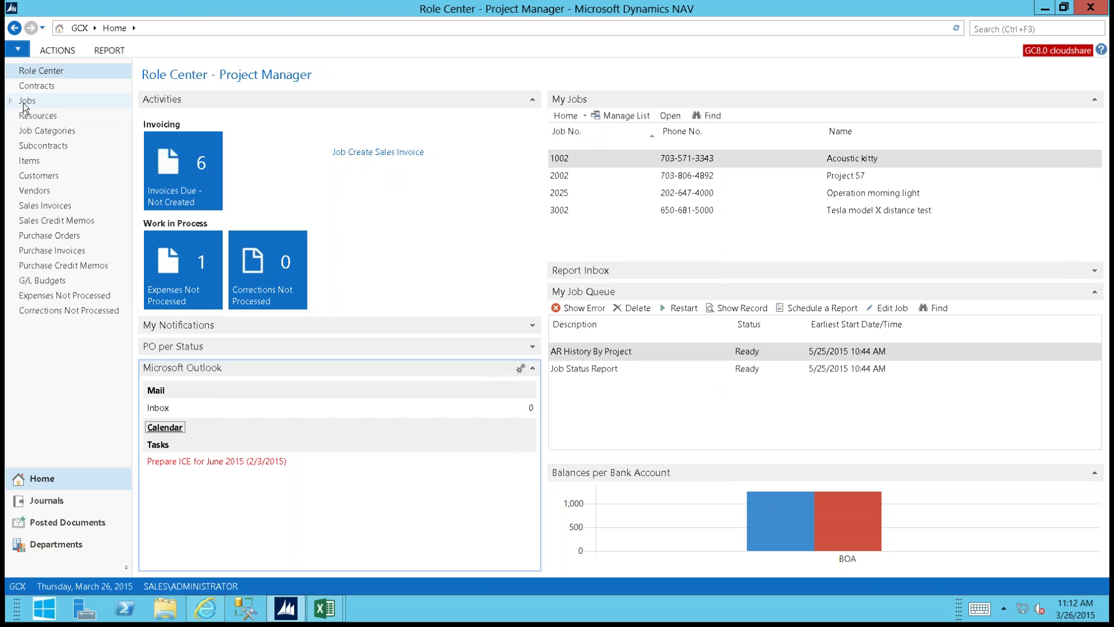
# Step: Add job 1234 (CMSD) to the My Jobs list on the Role Center
pyautogui.click(615, 120)
pyautogui.click(60, 140)
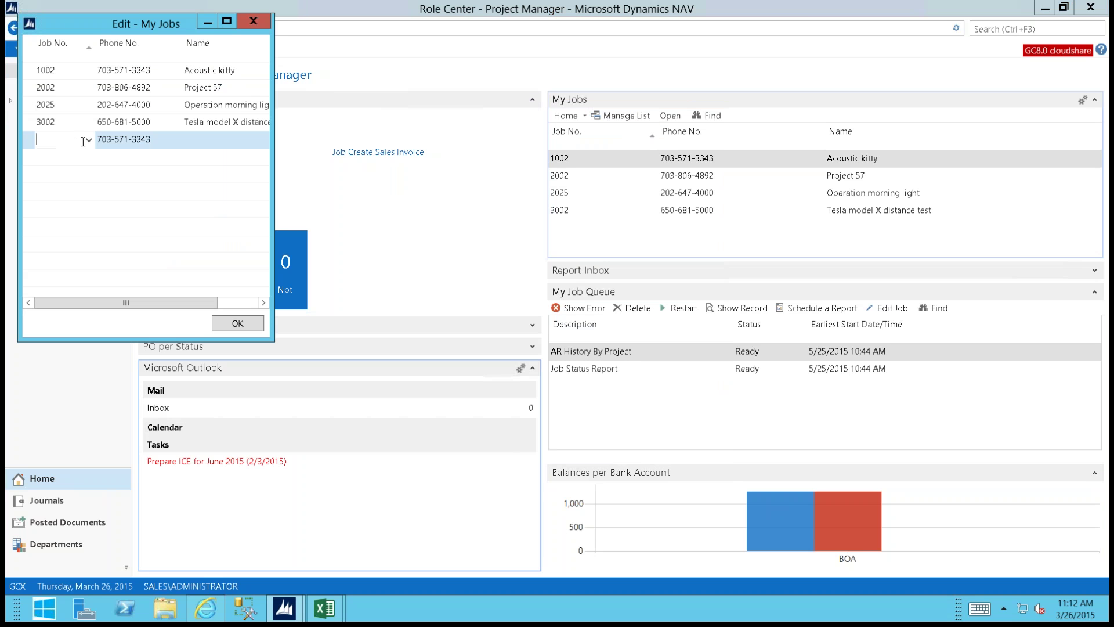
pyautogui.click(88, 140)
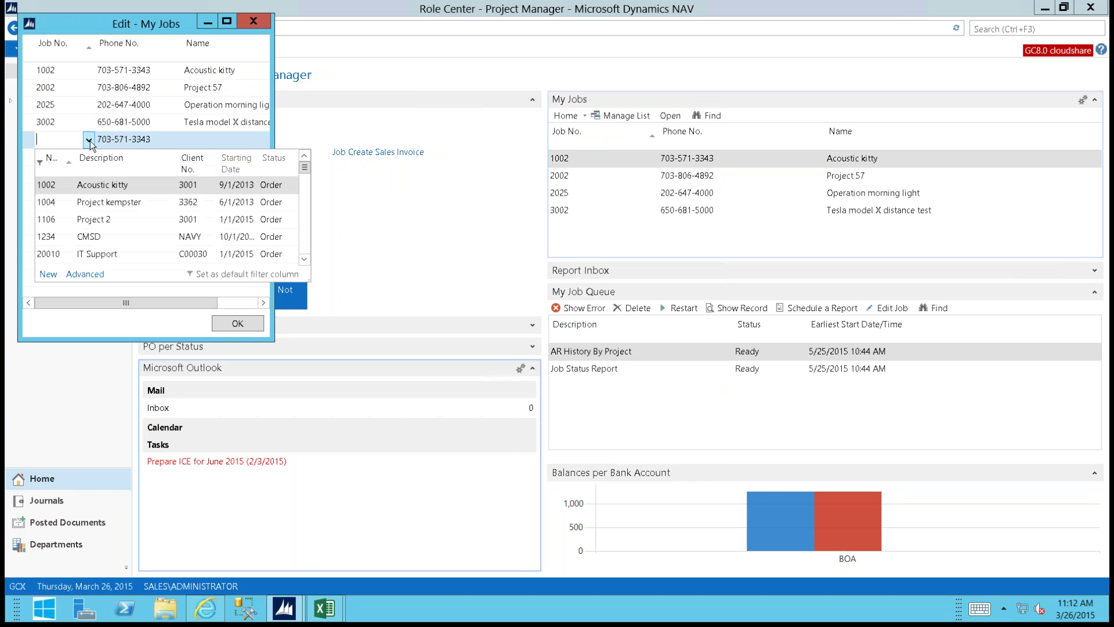
pyautogui.click(89, 236)
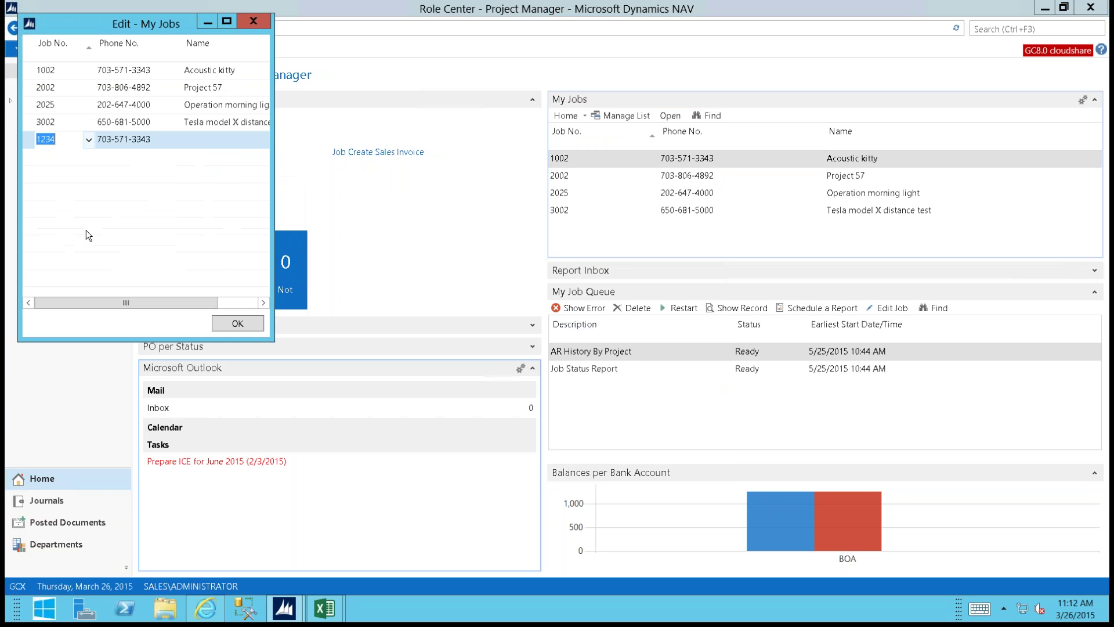
pyautogui.click(110, 111)
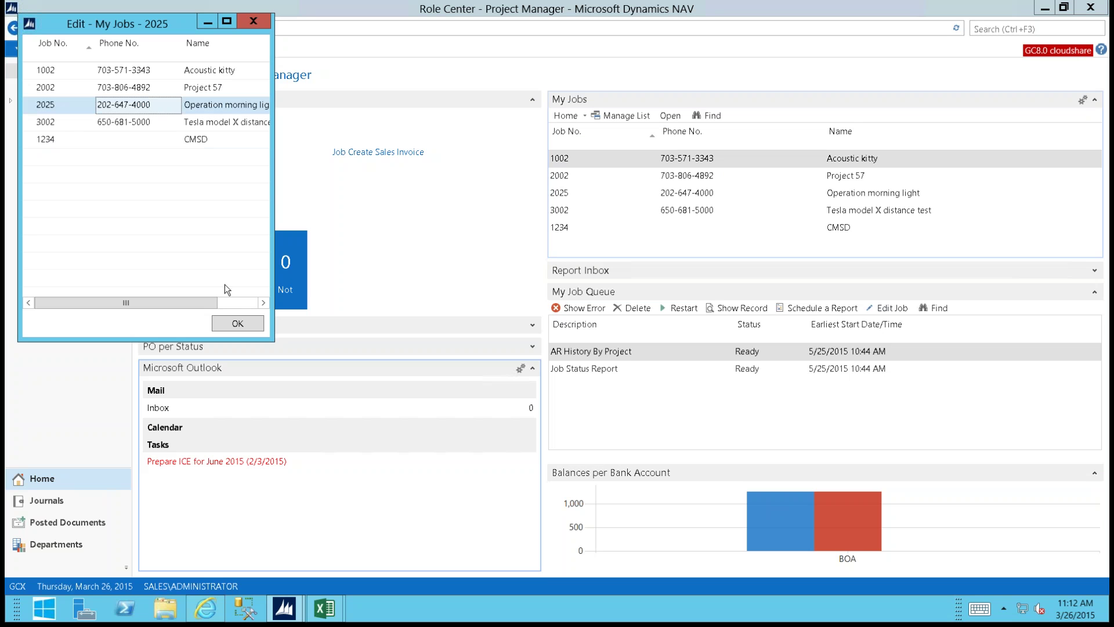
pyautogui.click(228, 325)
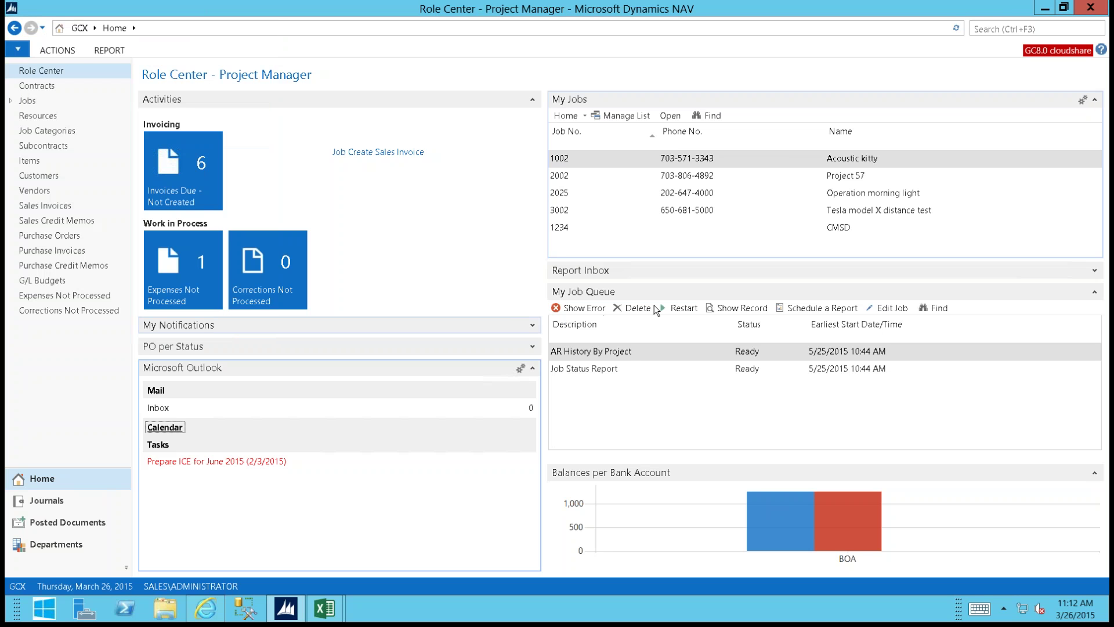
# Step: Open the job card for job 1002, expand its General details, and drill into the AR Balance to view the customer ledger amounts
pyautogui.doubleClick(681, 162)
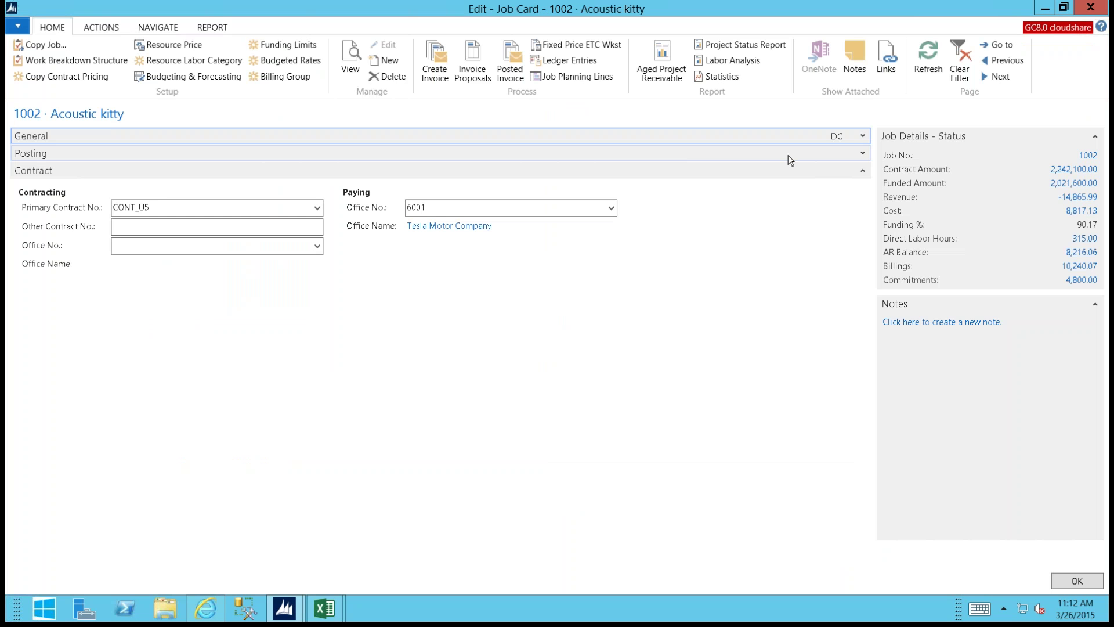
pyautogui.click(862, 137)
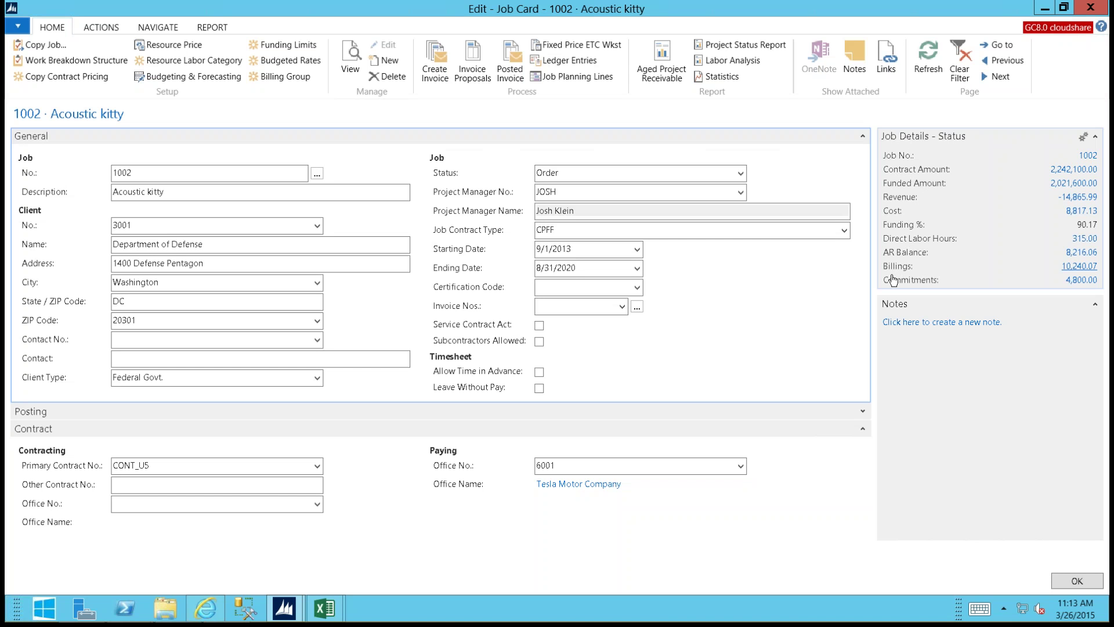
pyautogui.click(1081, 252)
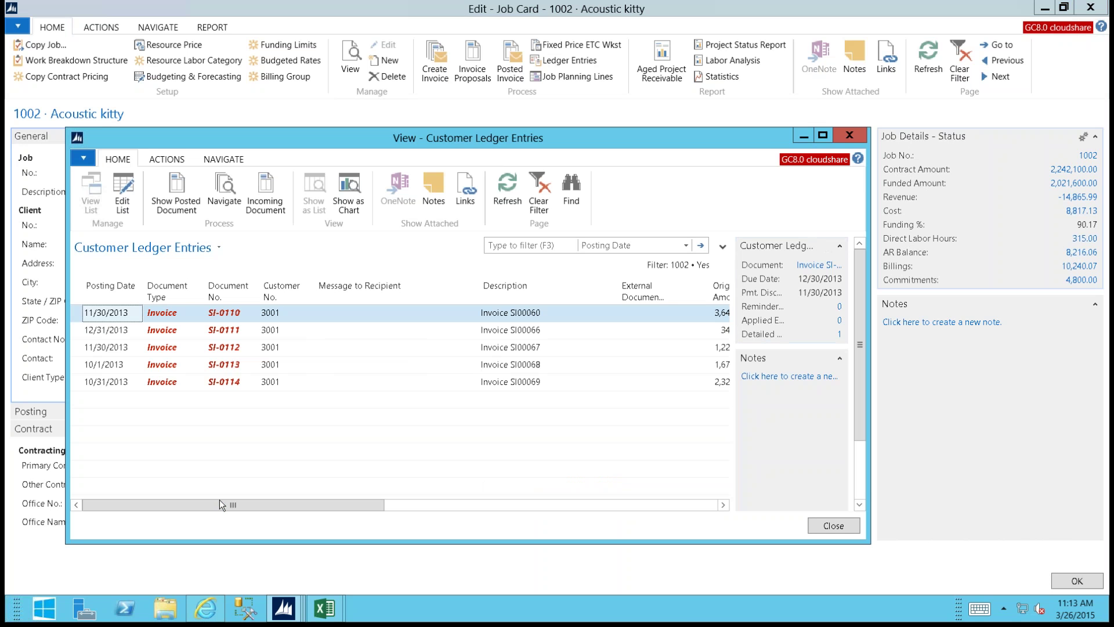
pyautogui.moveTo(209, 508); pyautogui.dragTo(322, 513)
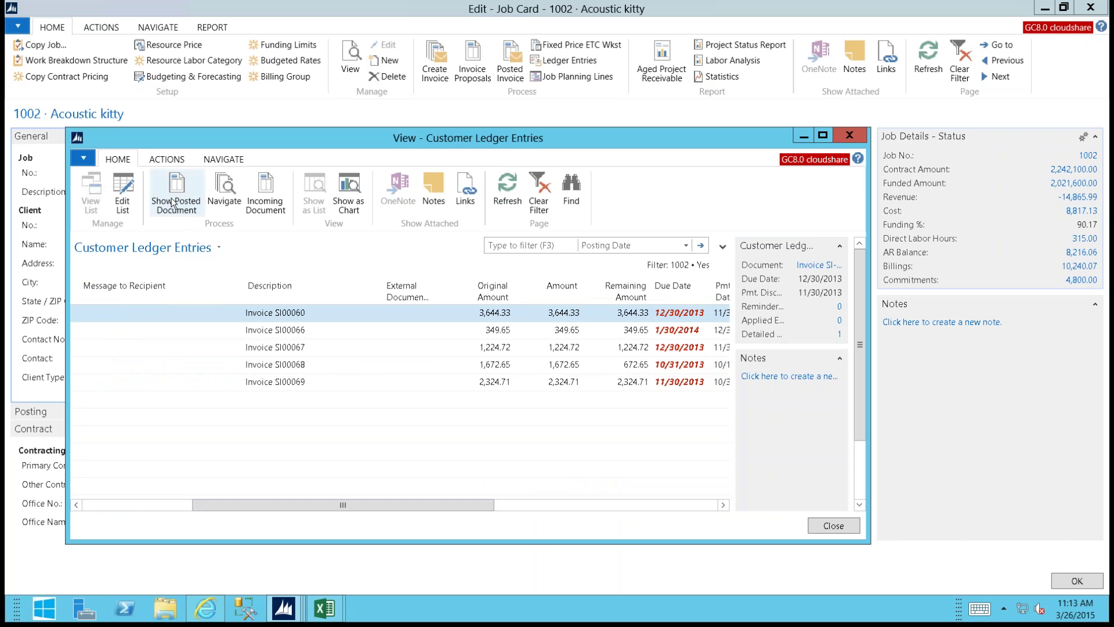
# Step: Drill into the remaining amount of Invoice SI00068 and trace its Application entry to the related bank account ledger entry
pyautogui.click(635, 366)
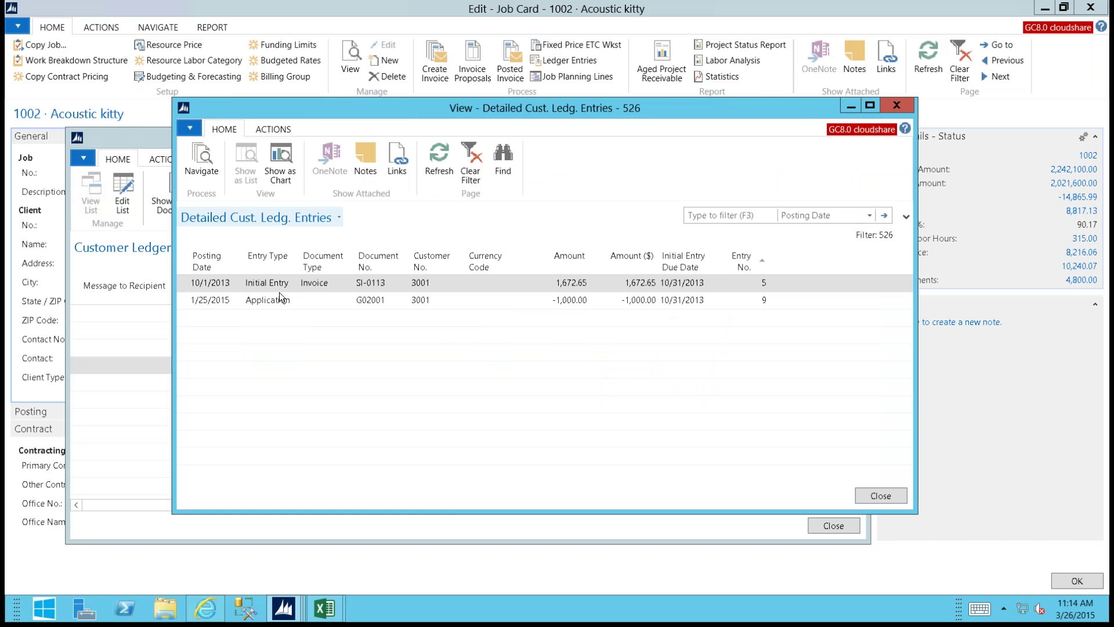
pyautogui.click(256, 300)
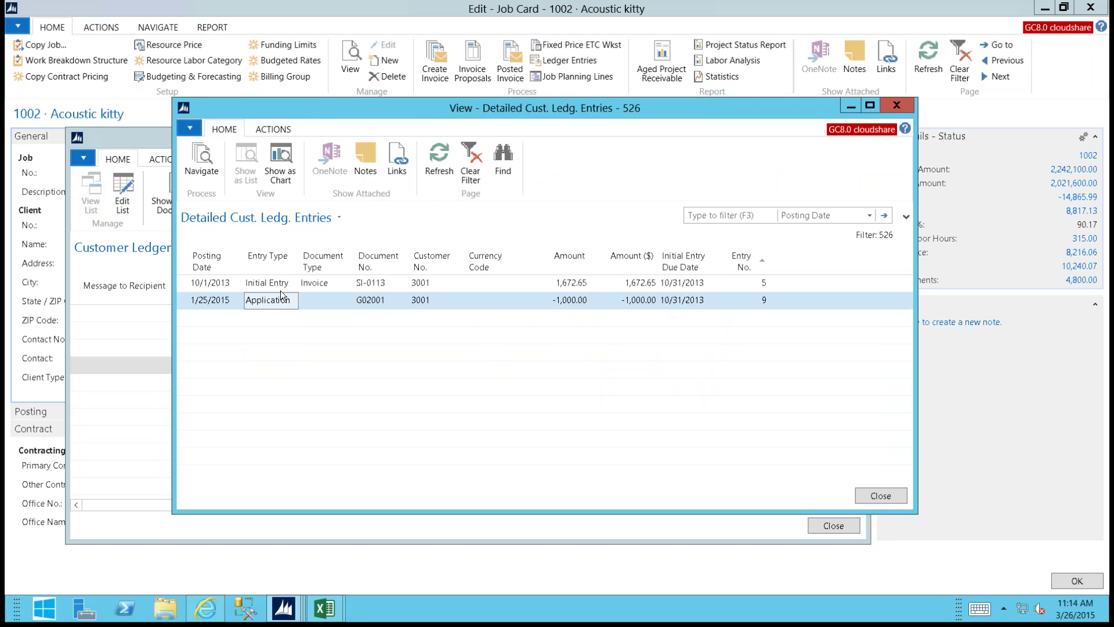
pyautogui.click(201, 167)
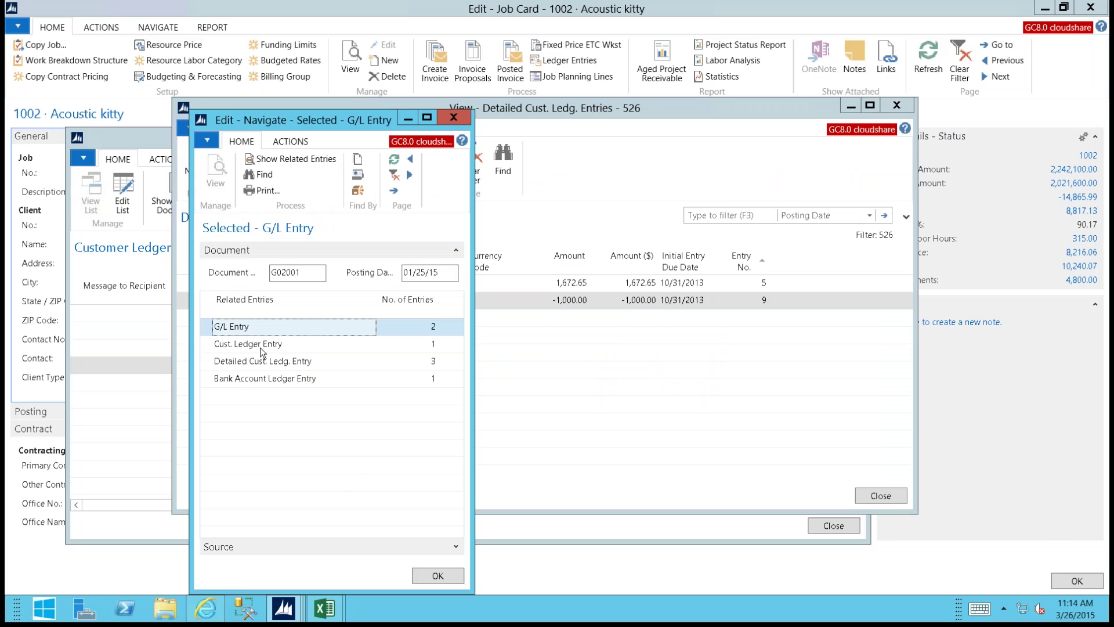
pyautogui.click(240, 381)
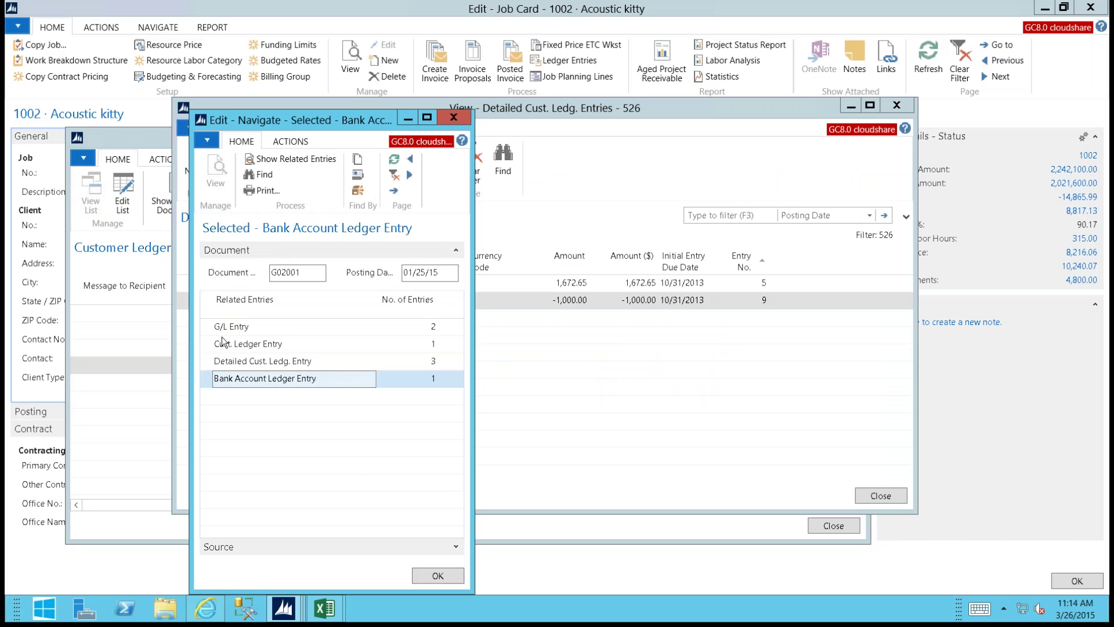
pyautogui.click(283, 163)
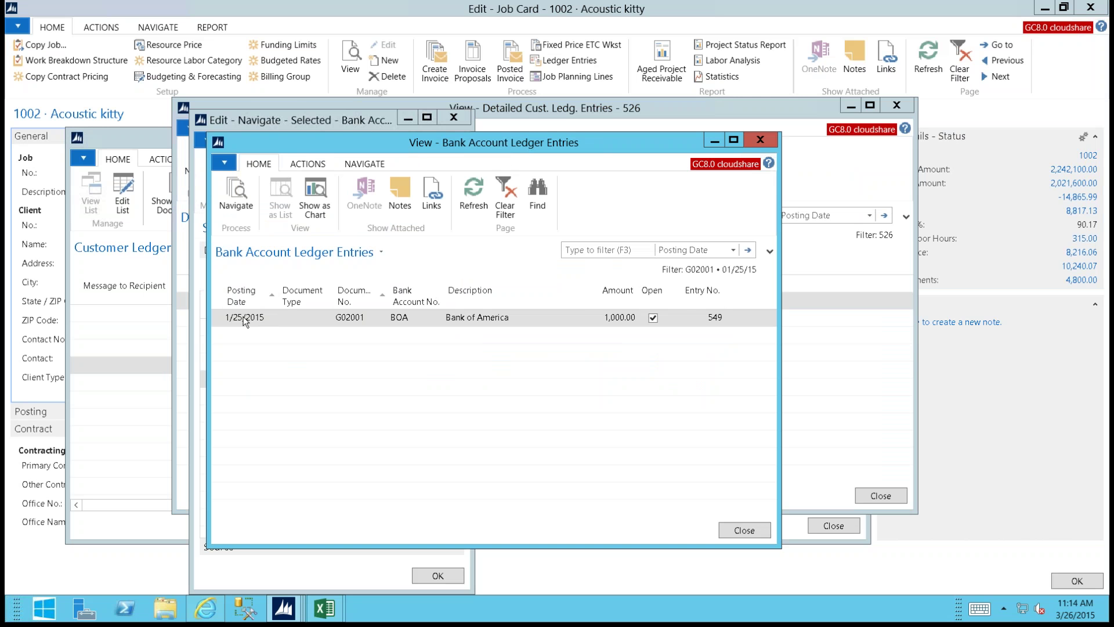
# Step: Close the ledger entry windows and the job card to return to the Project Manager Role Center
pyautogui.press('Escape')
pyautogui.press('Escape')
pyautogui.press('Escape')
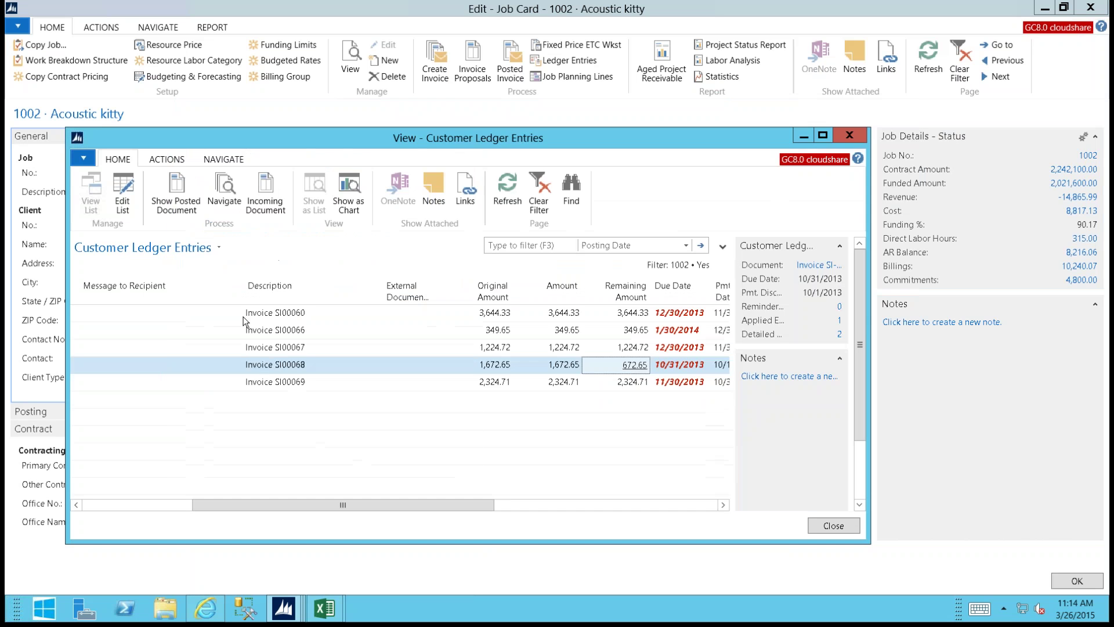
pyautogui.press('Escape')
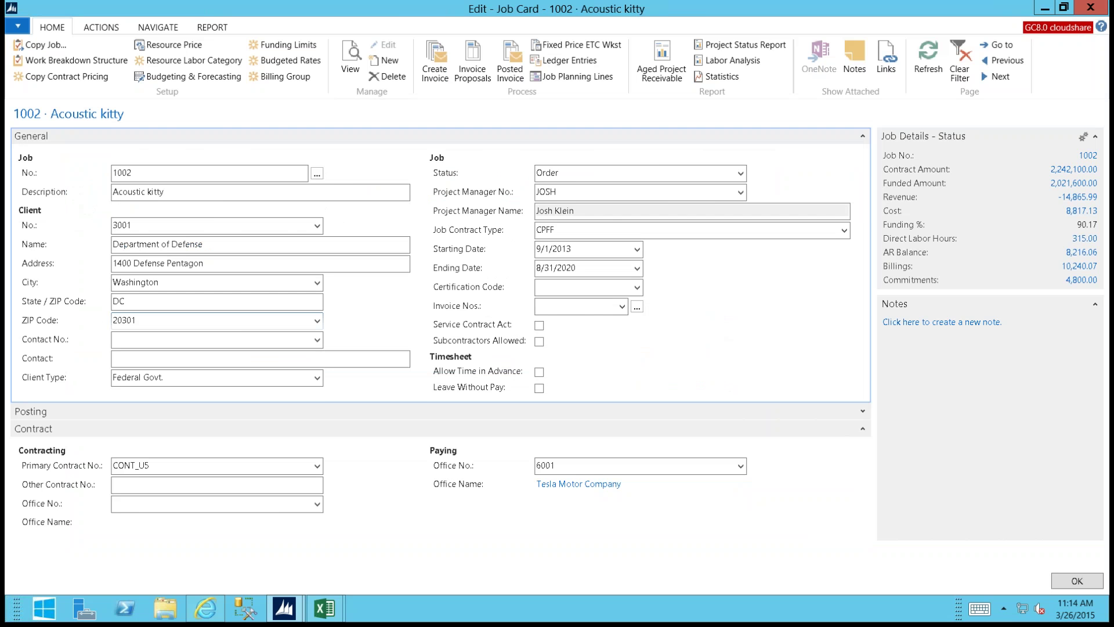
pyautogui.press('Escape')
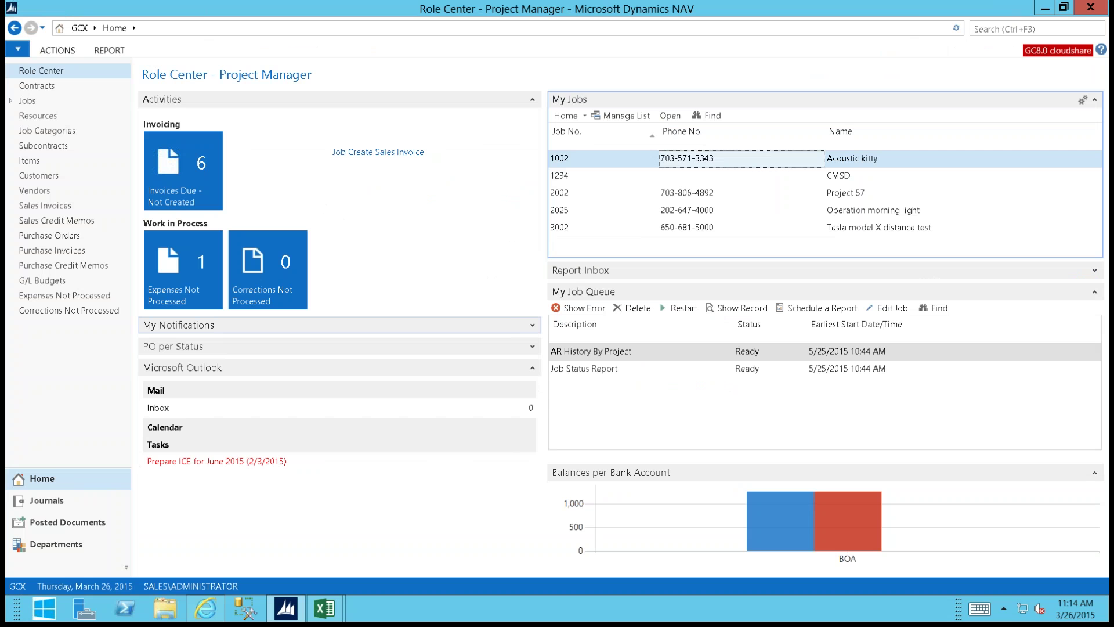
# Step: View the Project Accounting reports under Departments and browse the Sales & Marketing and Financial Management areas
pyautogui.click(51, 551)
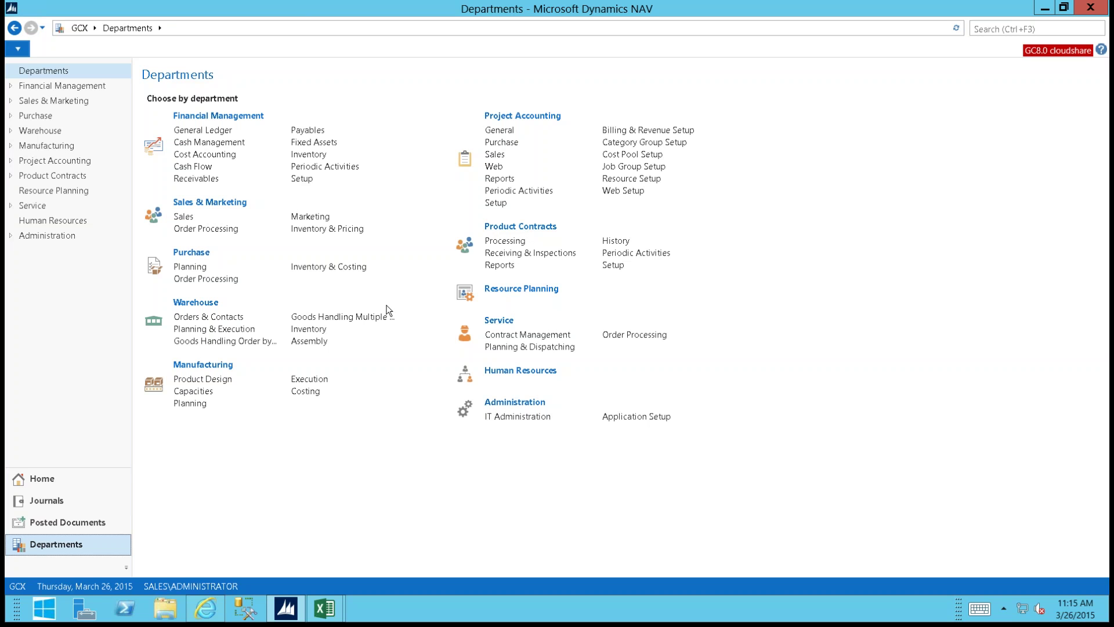
pyautogui.click(490, 181)
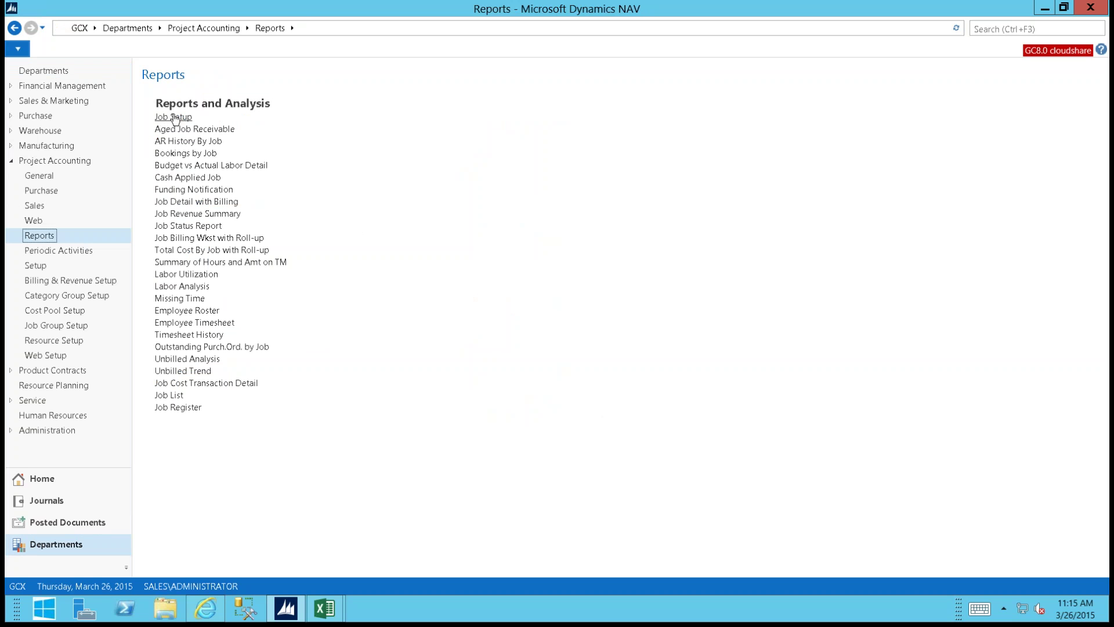
pyautogui.click(11, 101)
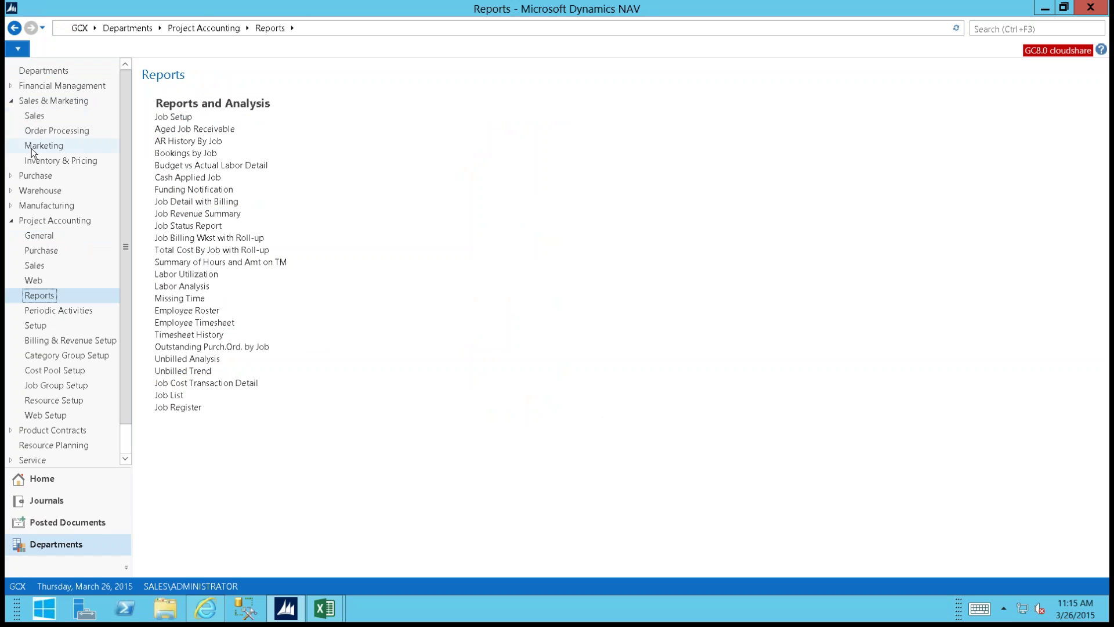
pyautogui.click(11, 101)
pyautogui.click(10, 87)
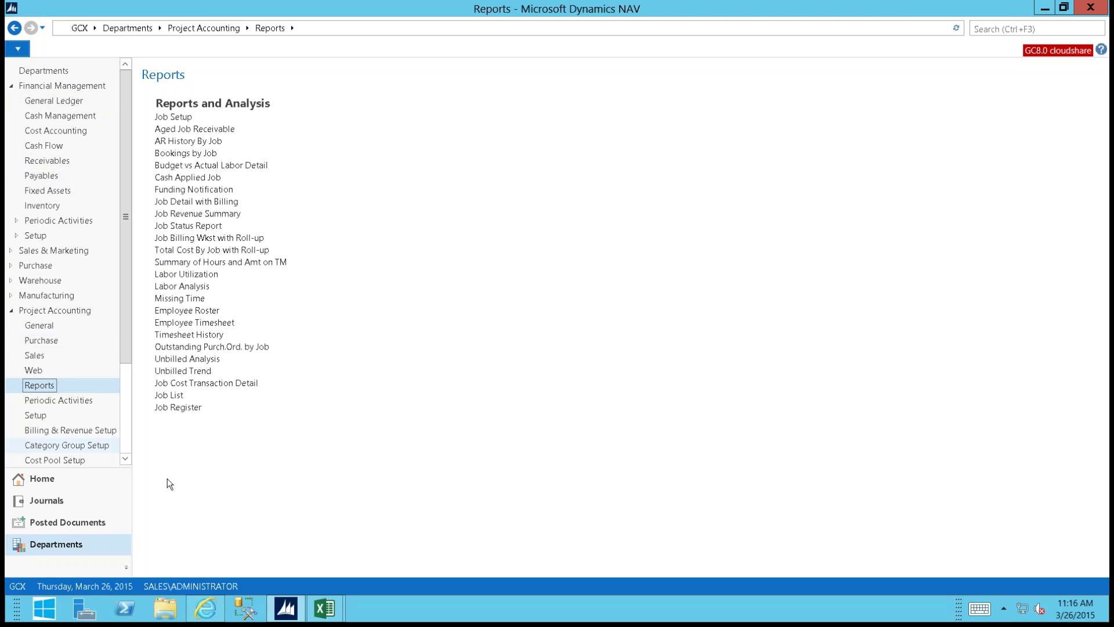
# Step: Switch to the Sample Financials_NAV workbook in Excel and review its Dashboard and Balance Sheet worksheets
pyautogui.moveTo(329, 609)
pyautogui.click(336, 605)
pyautogui.click(370, 558)
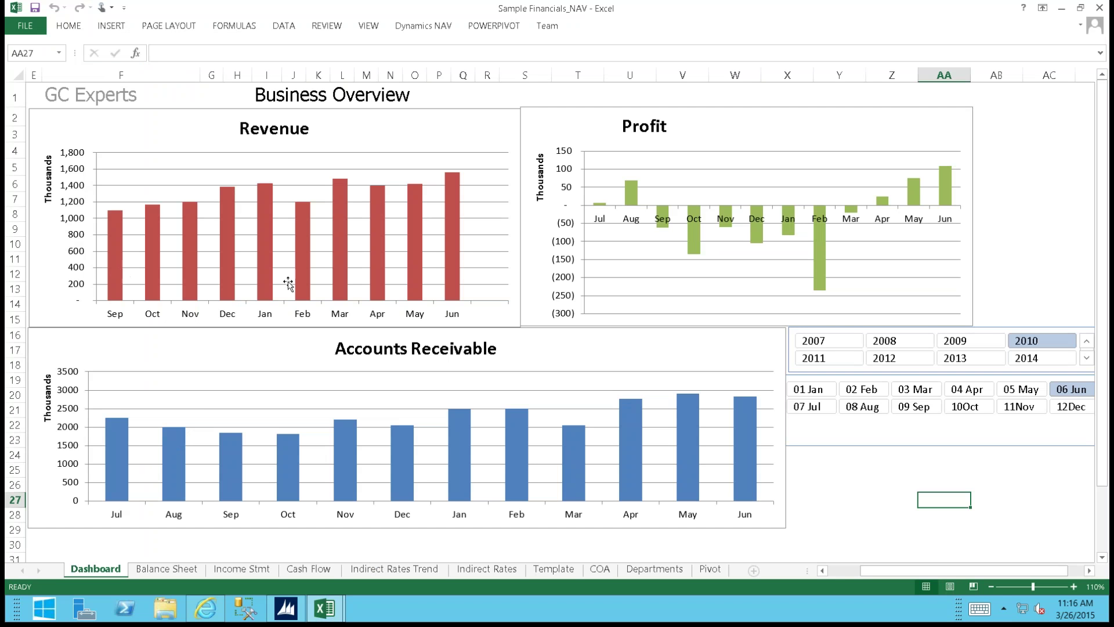
pyautogui.click(156, 571)
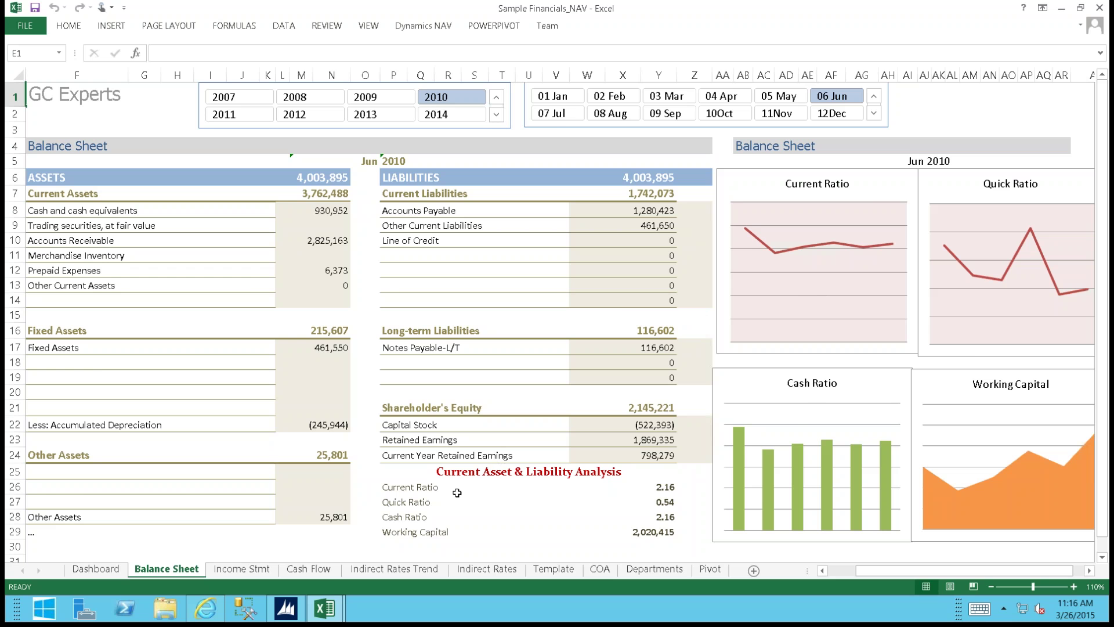
# Step: Examine the Income Stmt sheet's four-quarter sparklines and the Indirect Rates Trend sheet, and minimize the workbook
pyautogui.click(222, 572)
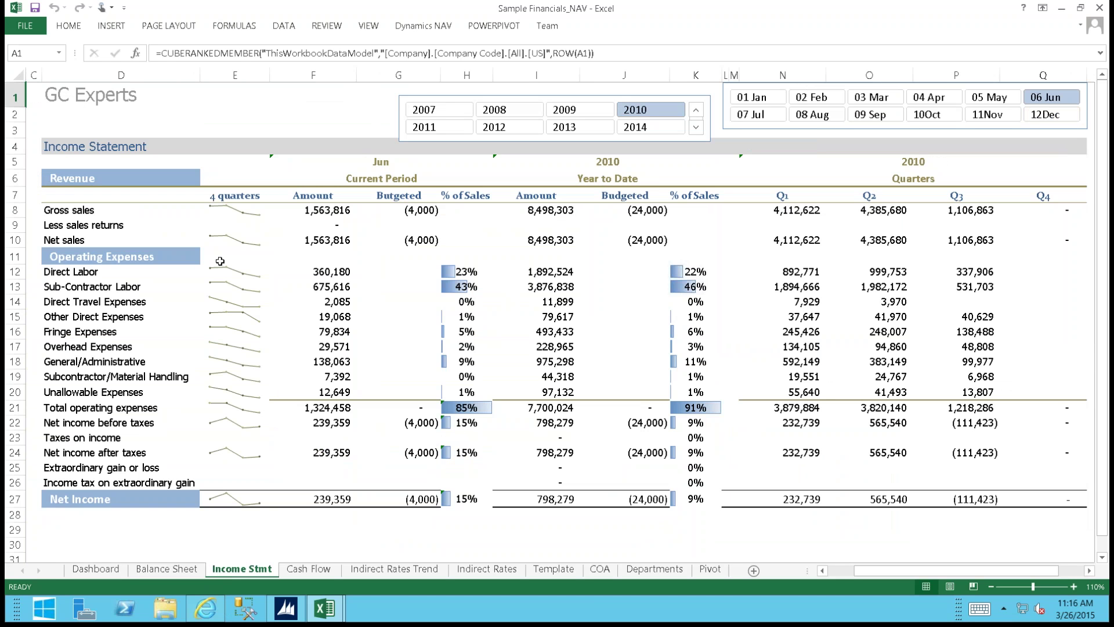
pyautogui.click(226, 331)
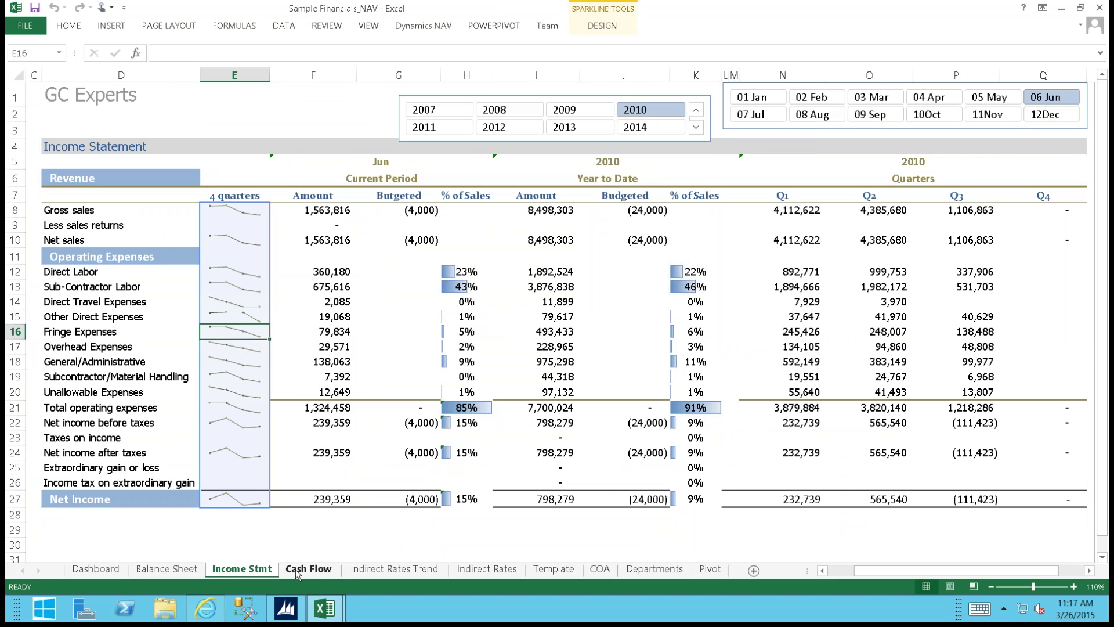
pyautogui.click(368, 573)
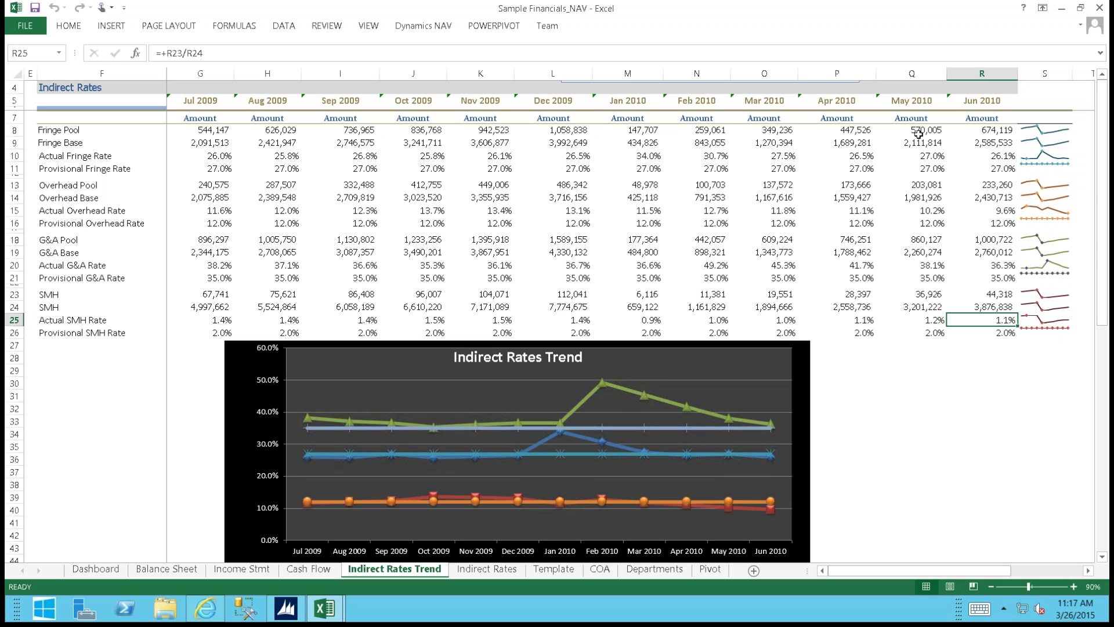
pyautogui.click(1064, 11)
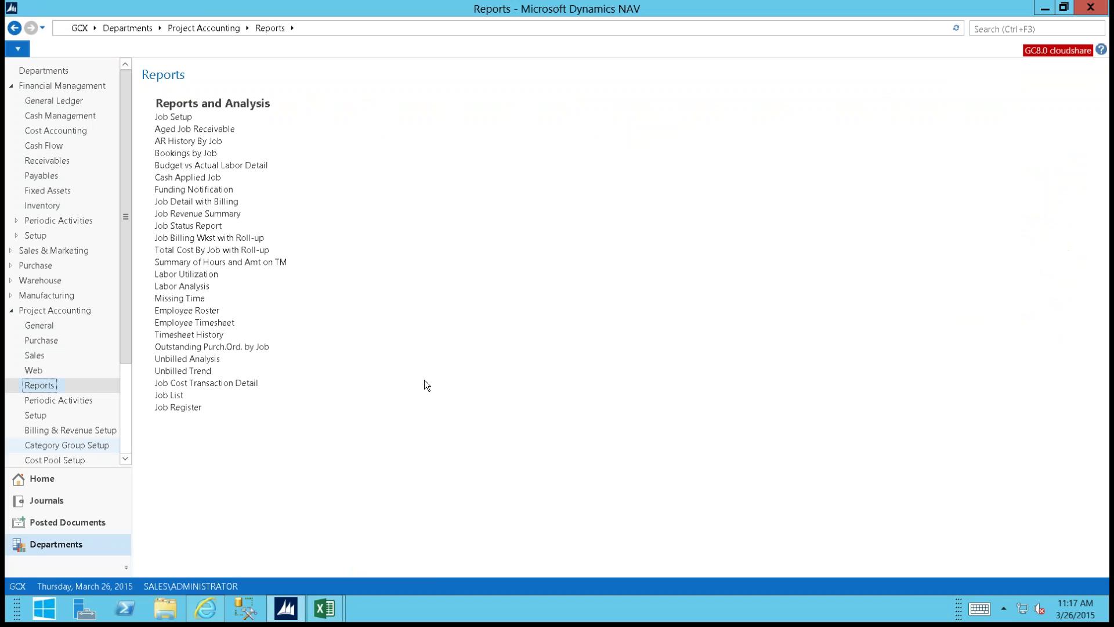
# Step: Switch to the project dashboards workbook in Excel and examine the Labor Detail hours table and chart
pyautogui.moveTo(323, 614)
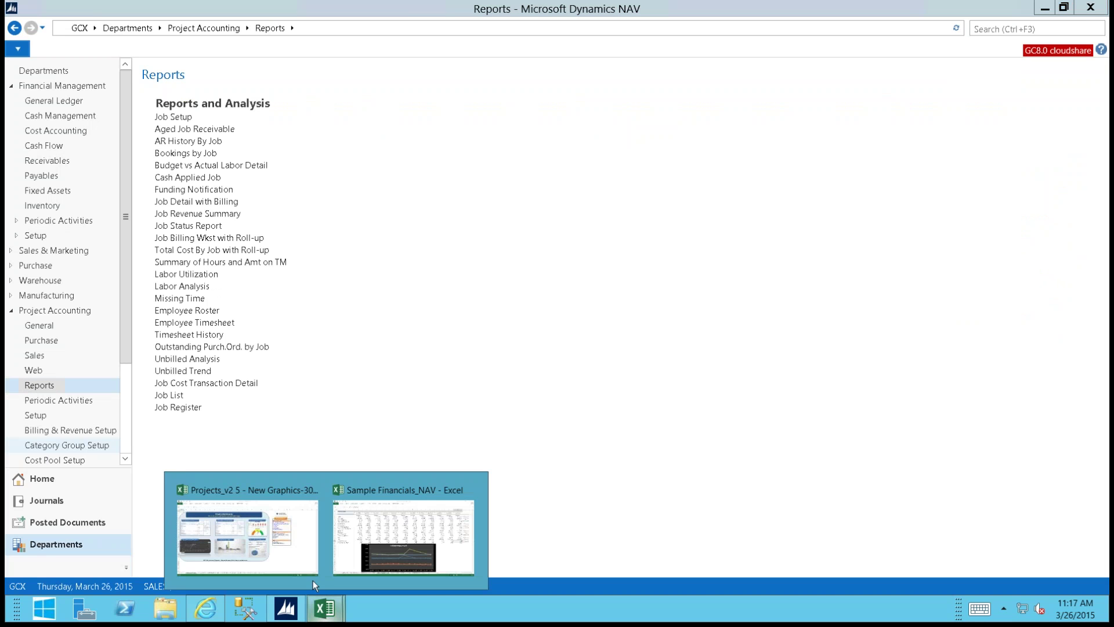
pyautogui.click(297, 568)
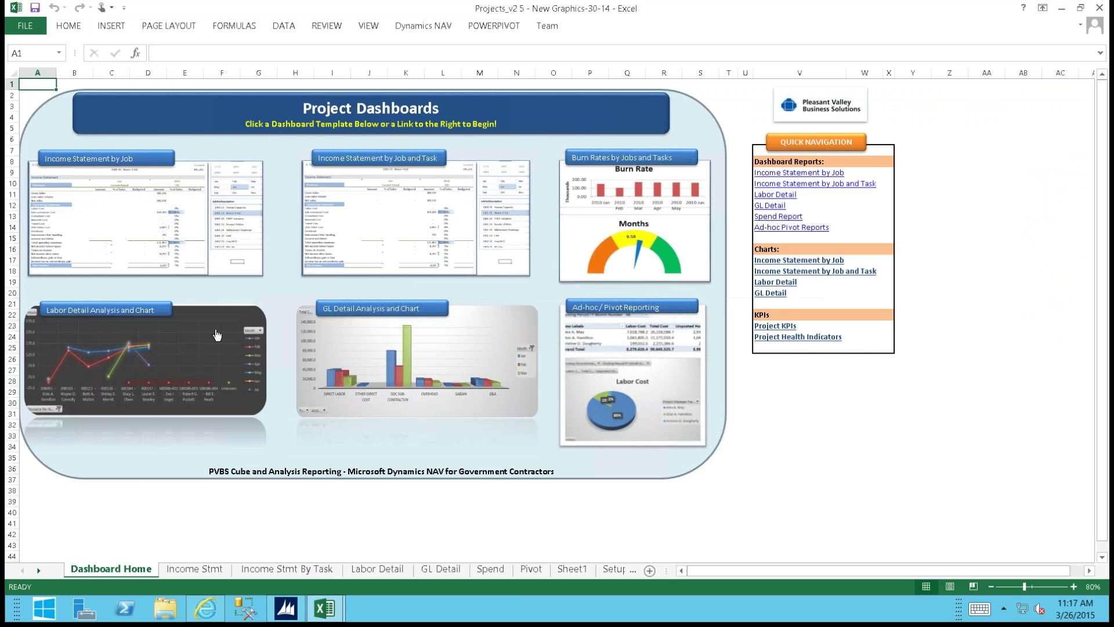
pyautogui.click(159, 370)
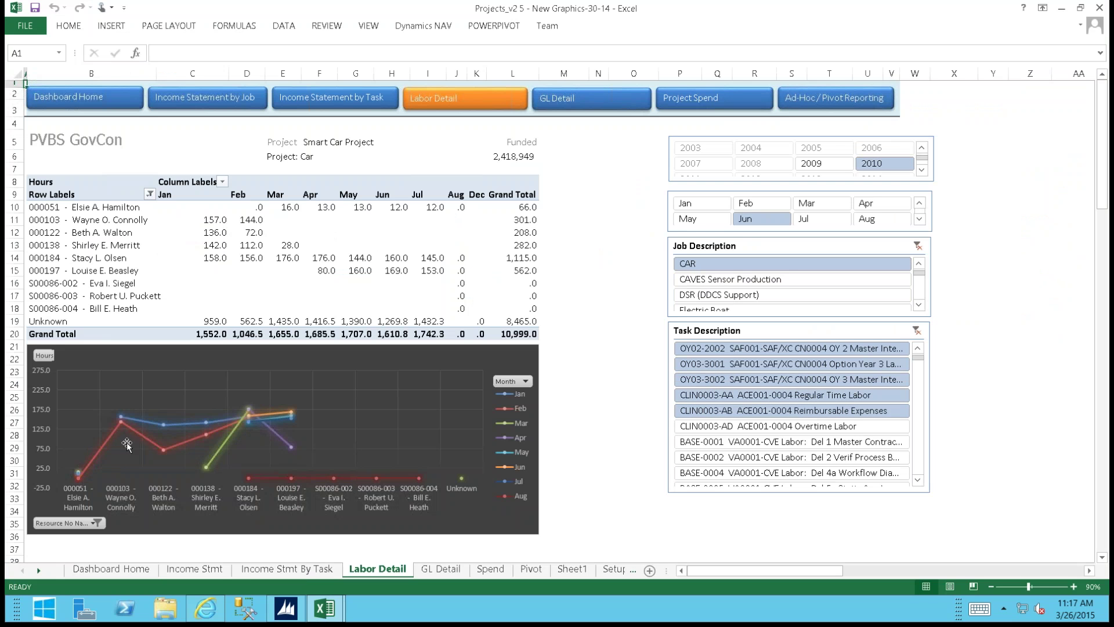
pyautogui.moveTo(213, 259)
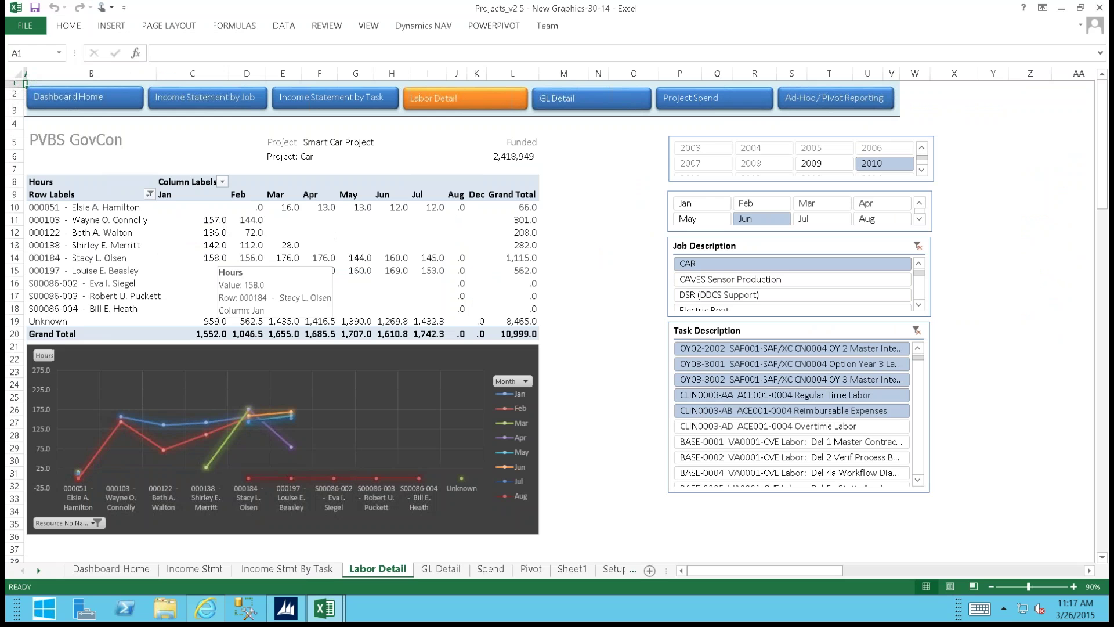
pyautogui.moveTo(331, 323)
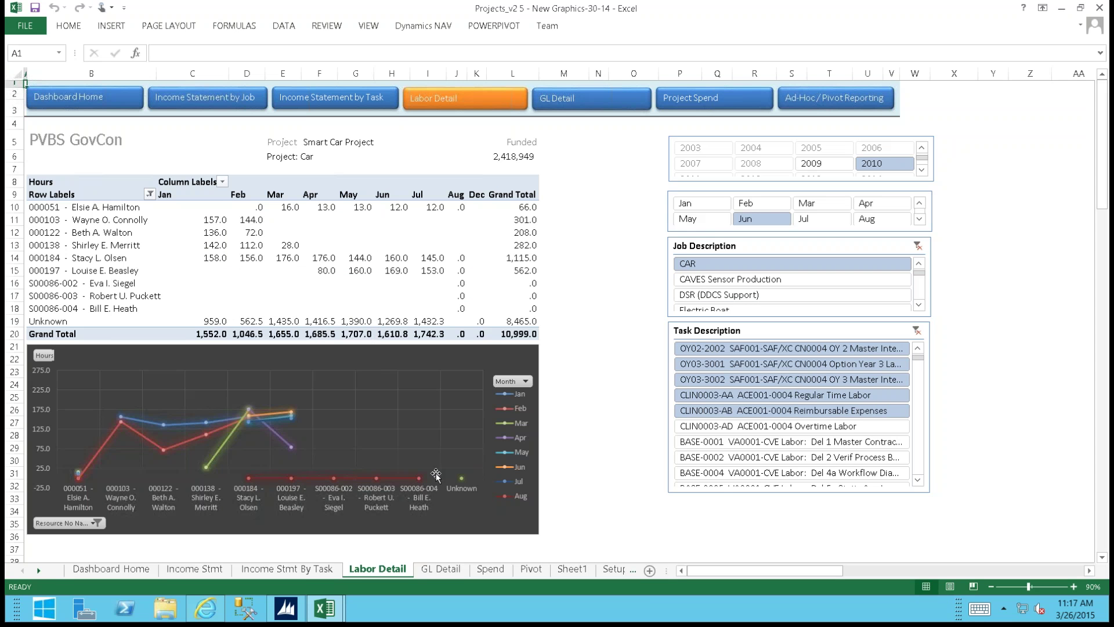
# Step: Review the GL Detail costs and the Spend sheet's burn rate chart and months gauge, and minimize the workbook
pyautogui.click(441, 569)
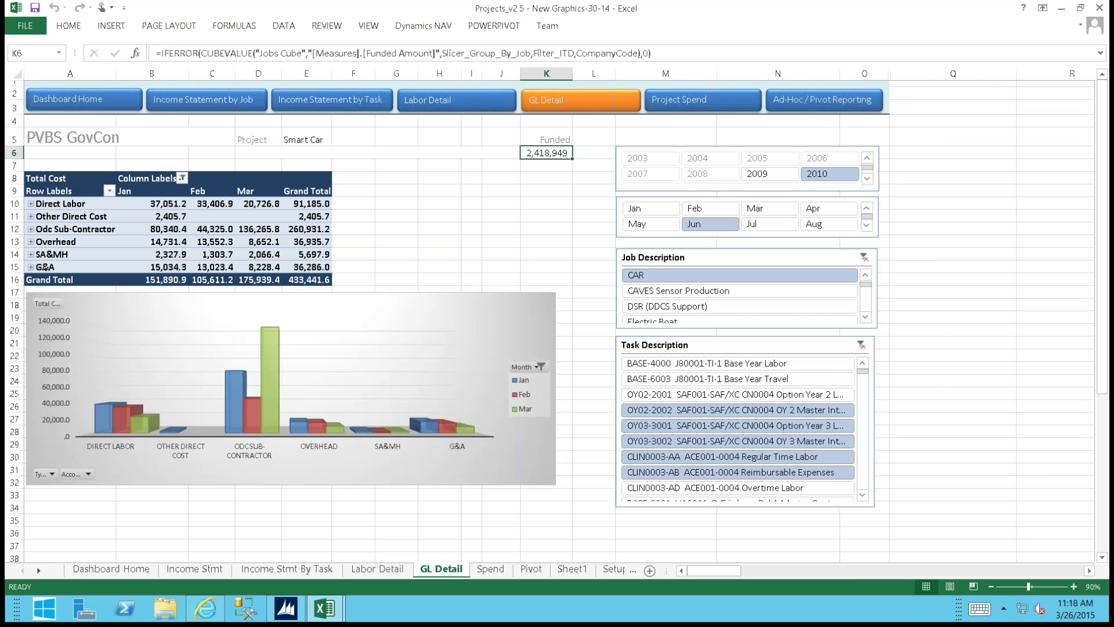
pyautogui.click(492, 569)
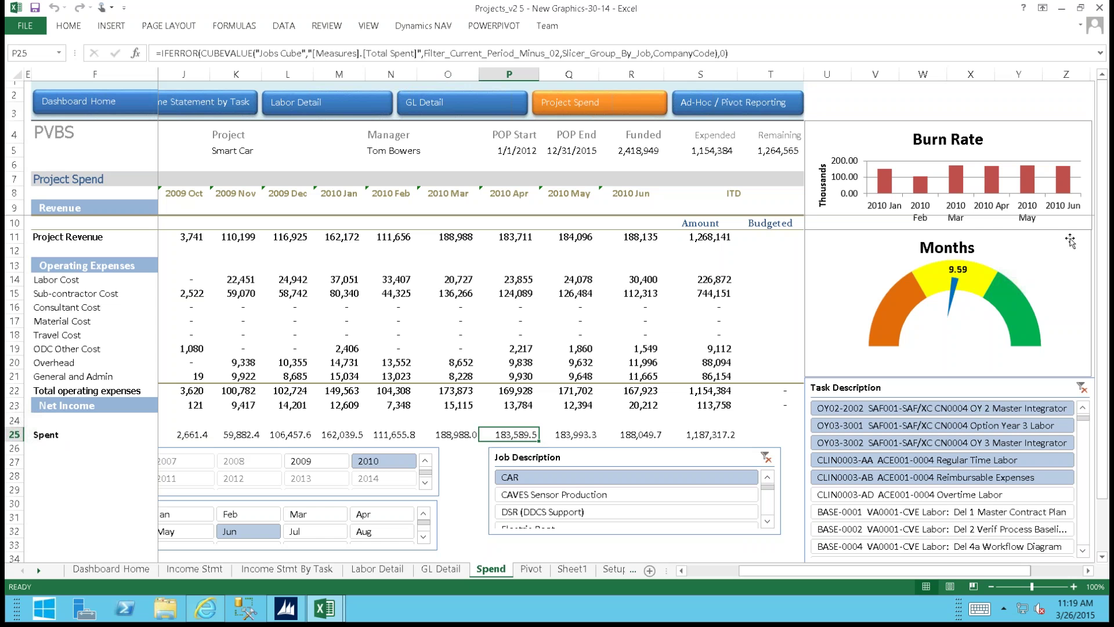
pyautogui.moveTo(961, 189)
pyautogui.moveTo(941, 285)
pyautogui.click(1061, 11)
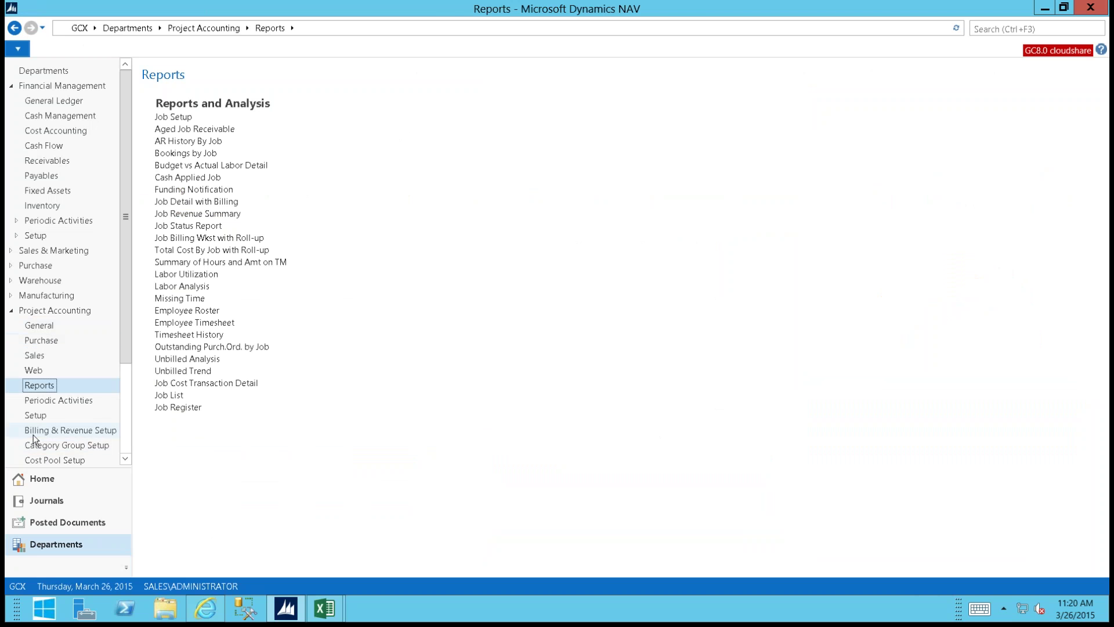
# Step: Return to the Project Manager Role Center, open the Jobs list, expand its ribbon and show the list as a chart
pyautogui.click(42, 478)
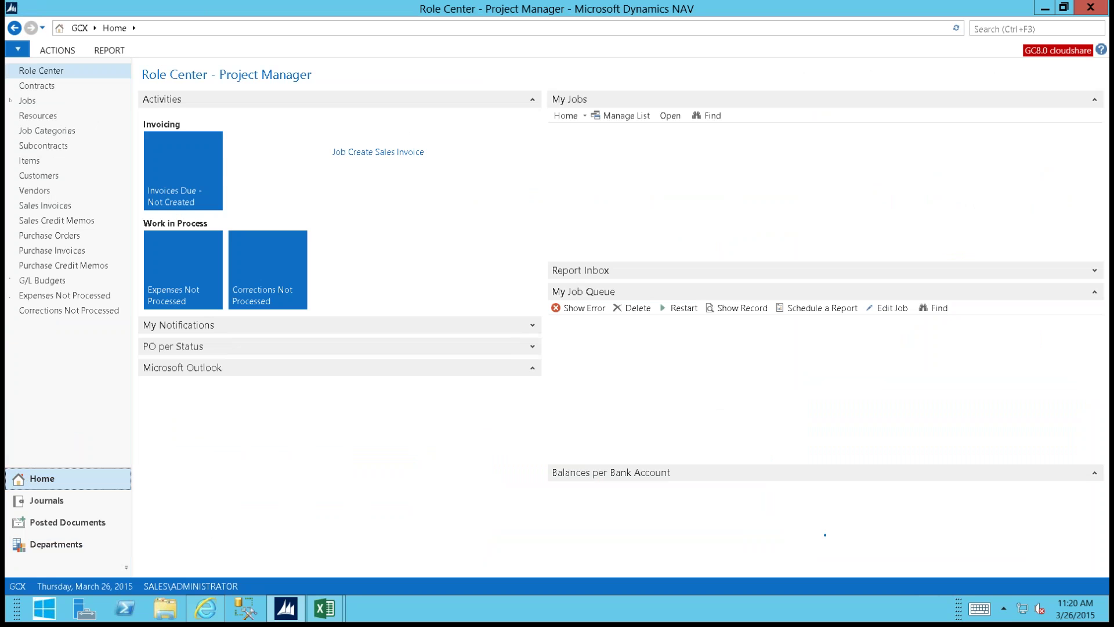
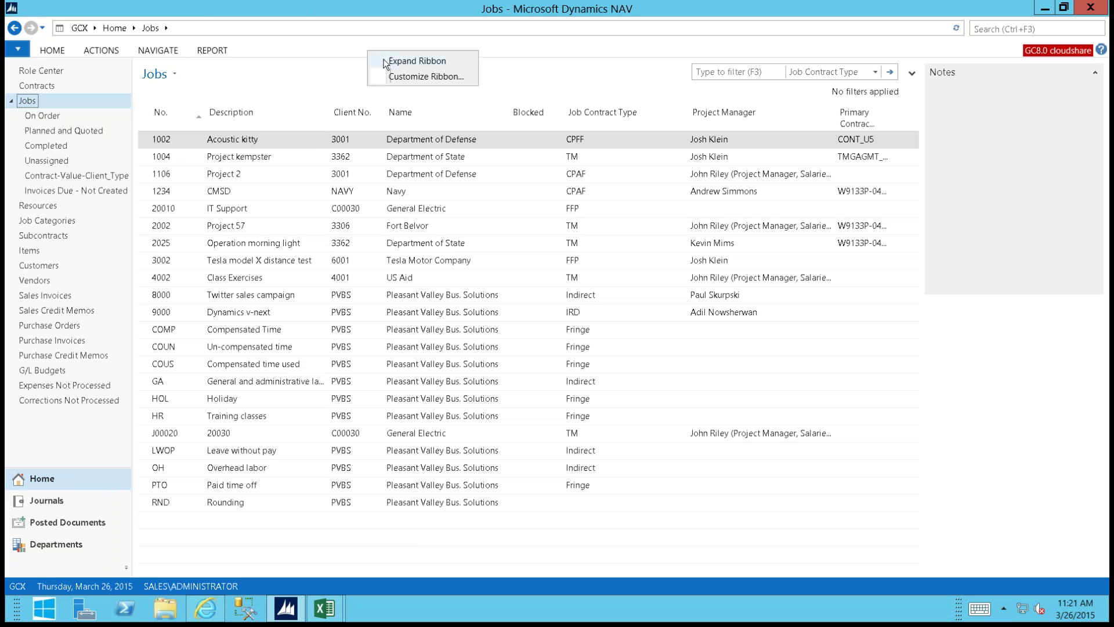
pyautogui.click(382, 61)
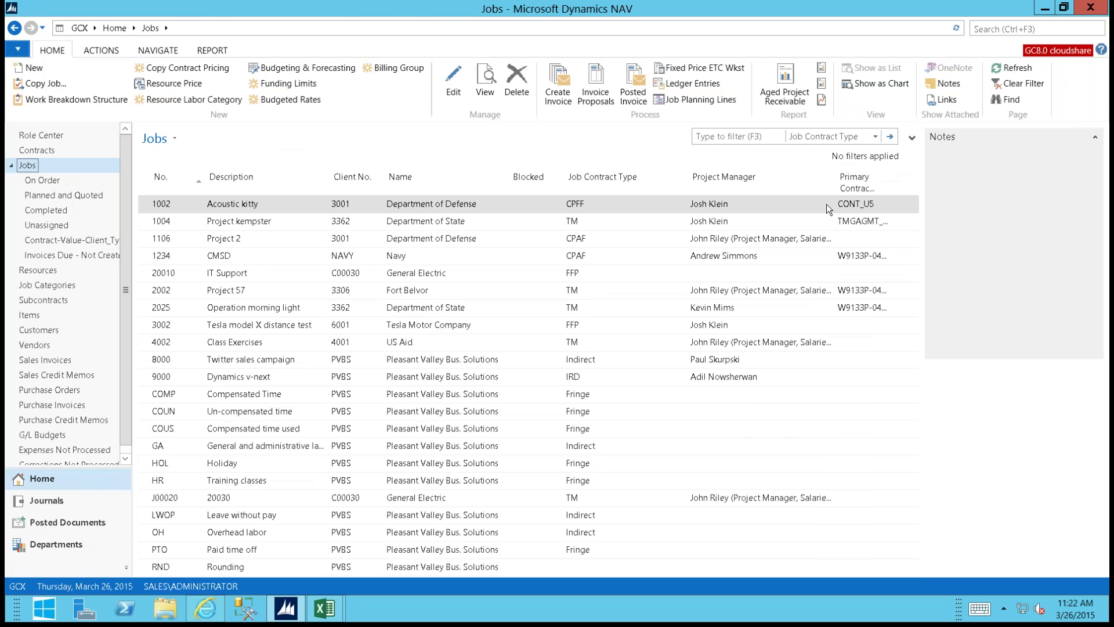
pyautogui.click(870, 86)
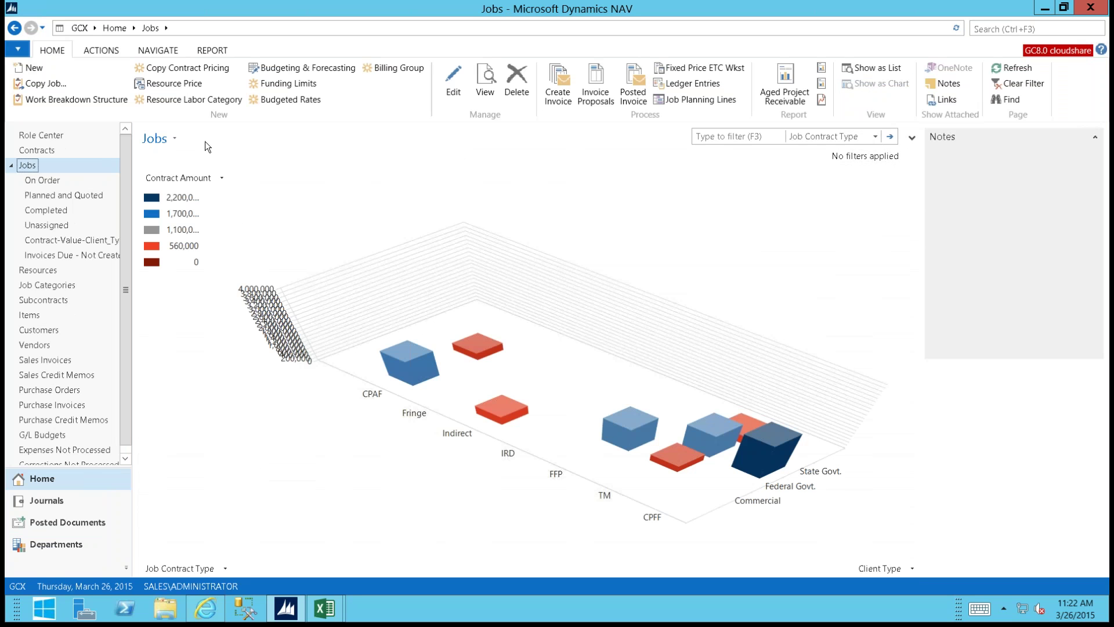
# Step: Add Funded Amount as a second measure on the Jobs chart and keep Client Type as its dimension
pyautogui.click(222, 177)
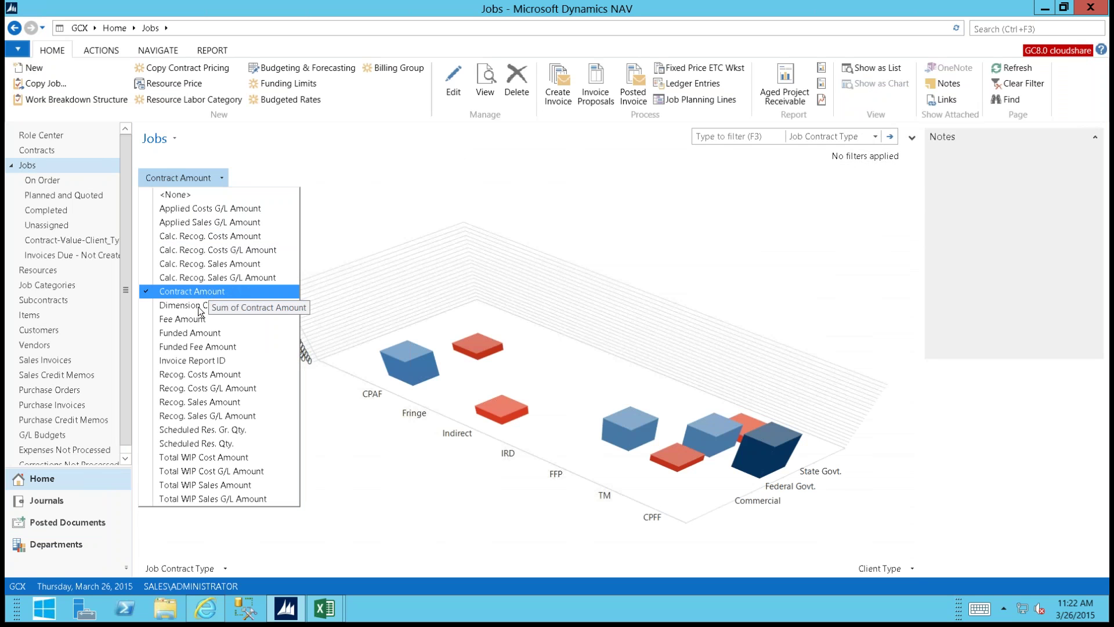
pyautogui.click(191, 333)
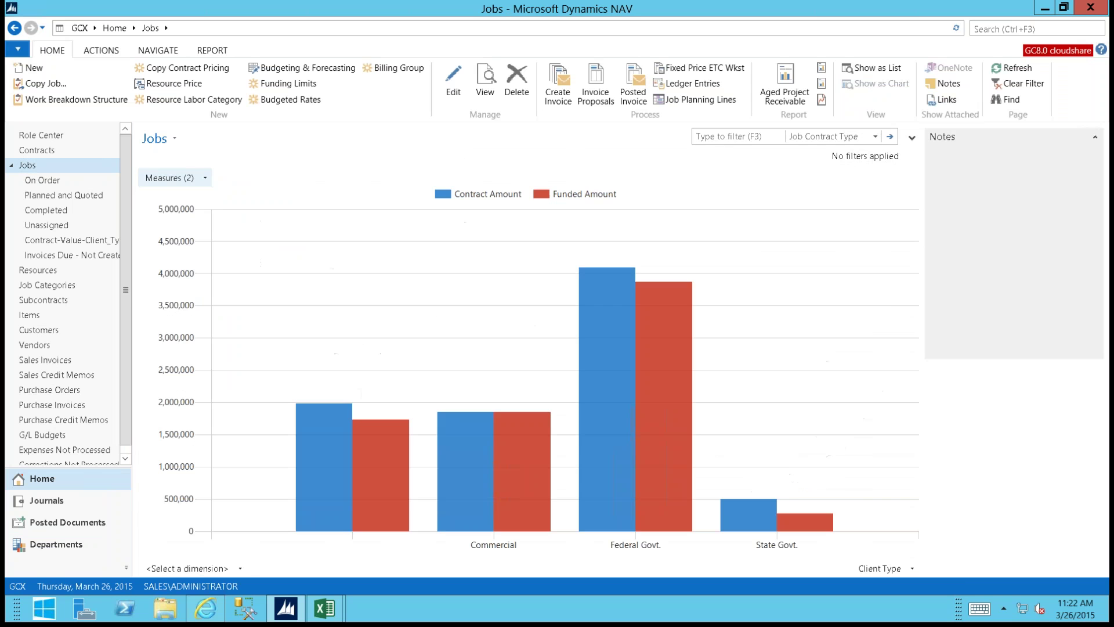
pyautogui.click(917, 569)
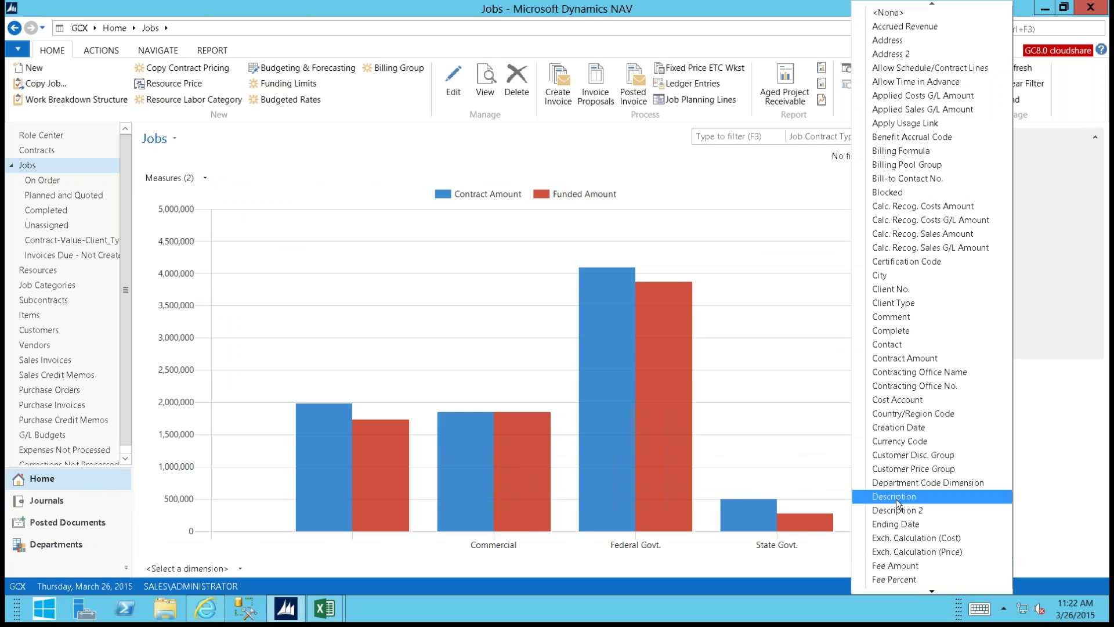
pyautogui.click(910, 304)
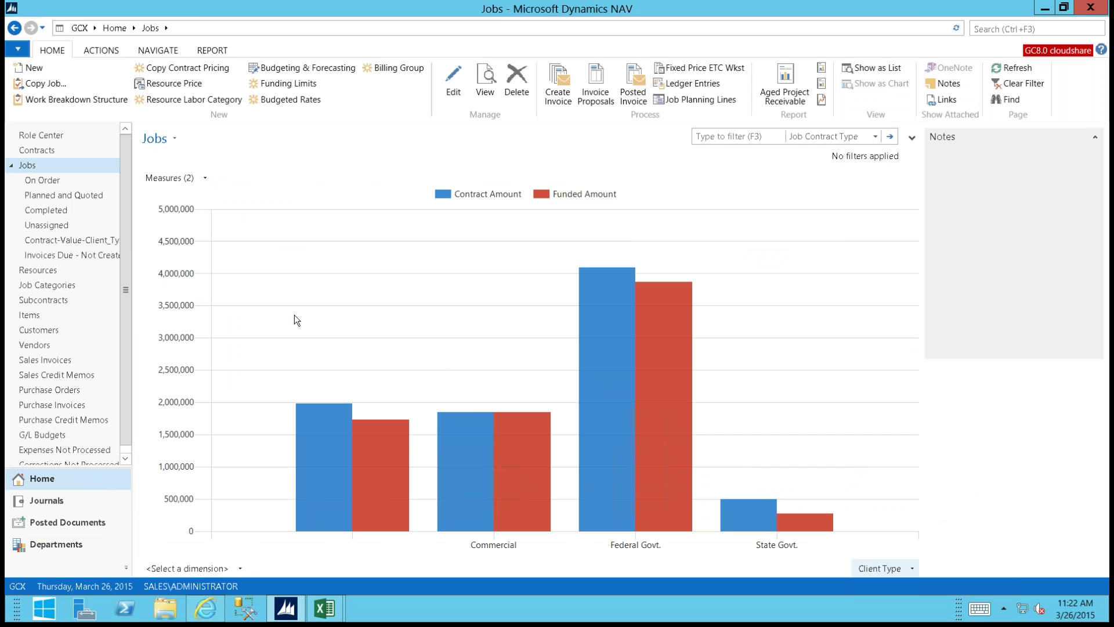
# Step: Open the saved Contract-Value-Client_Type chart, tilt it for readability and examine the contract amounts by client type and job contract type
pyautogui.click(42, 243)
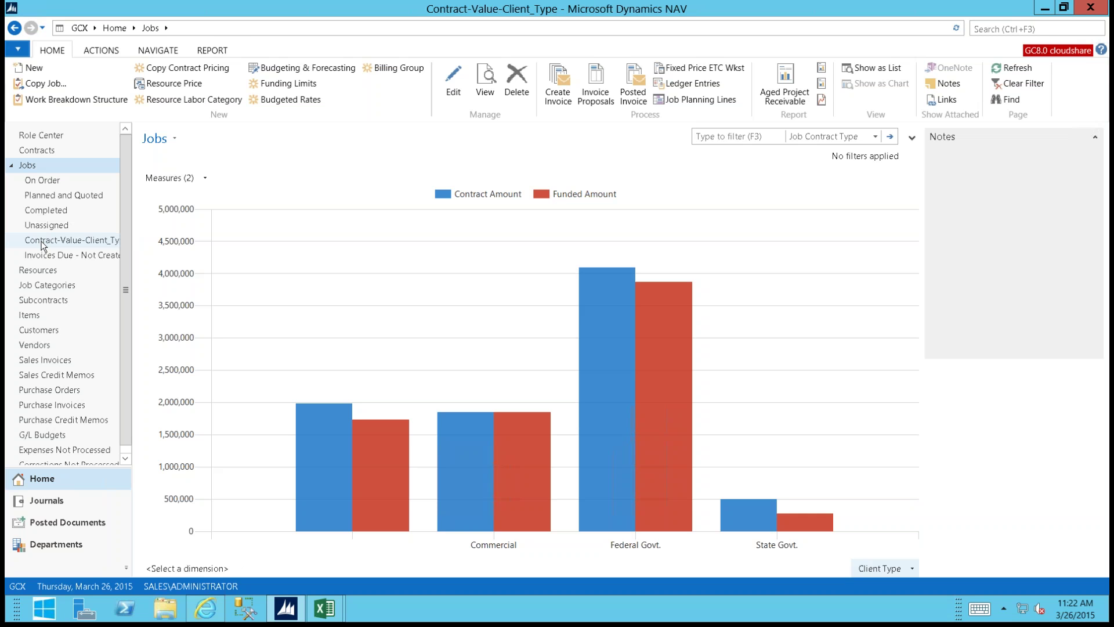
pyautogui.click(329, 514)
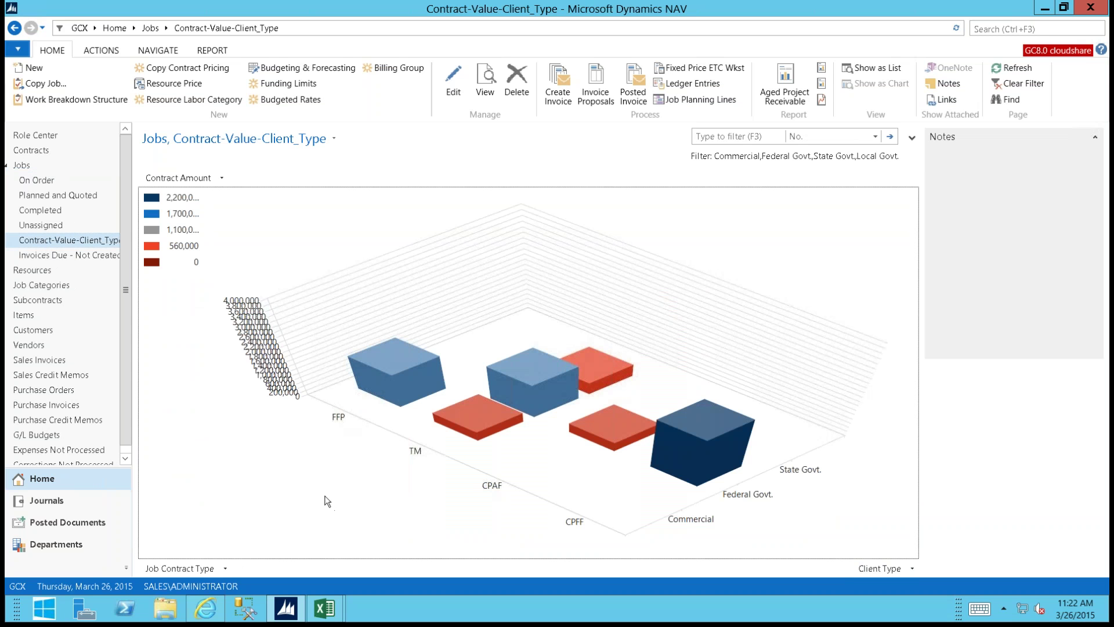
pyautogui.moveTo(330, 451); pyautogui.dragTo(332, 438)
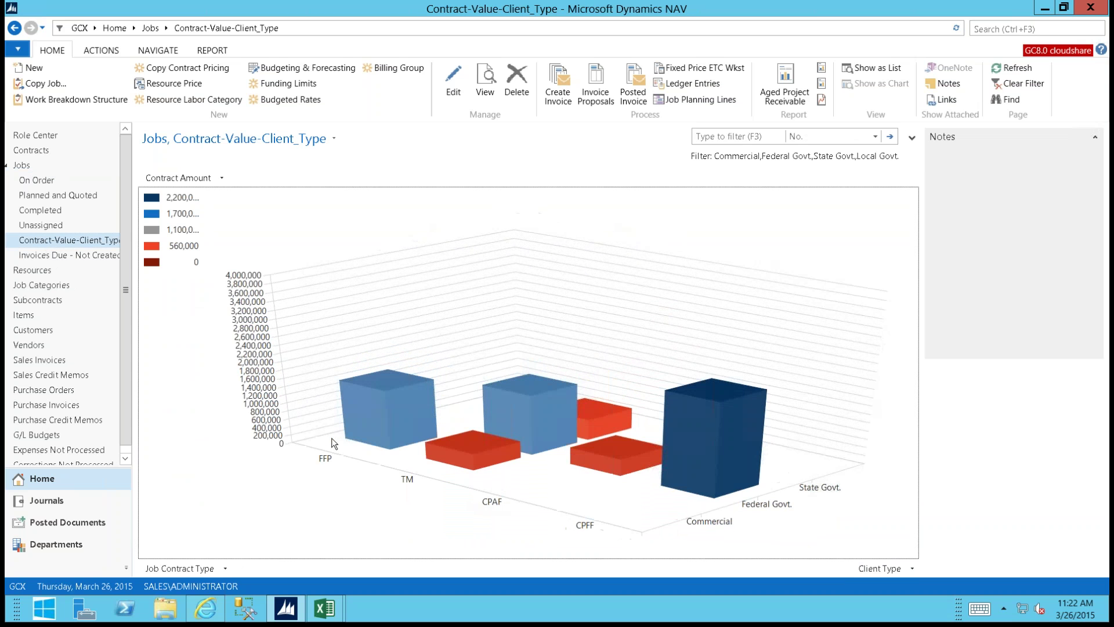
pyautogui.moveTo(377, 433)
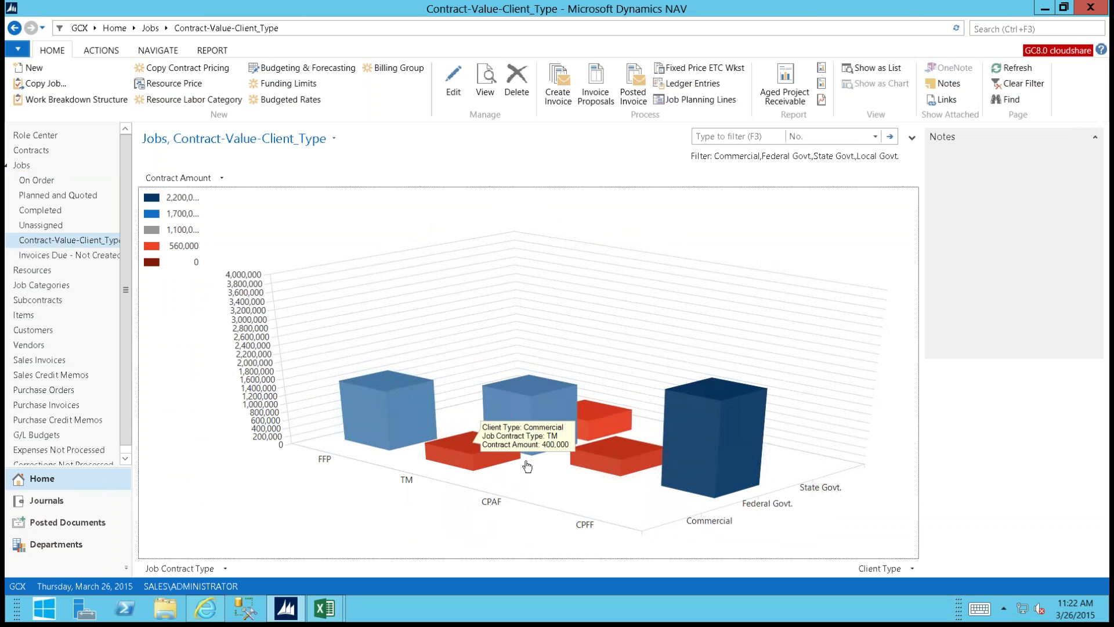
pyautogui.moveTo(694, 453)
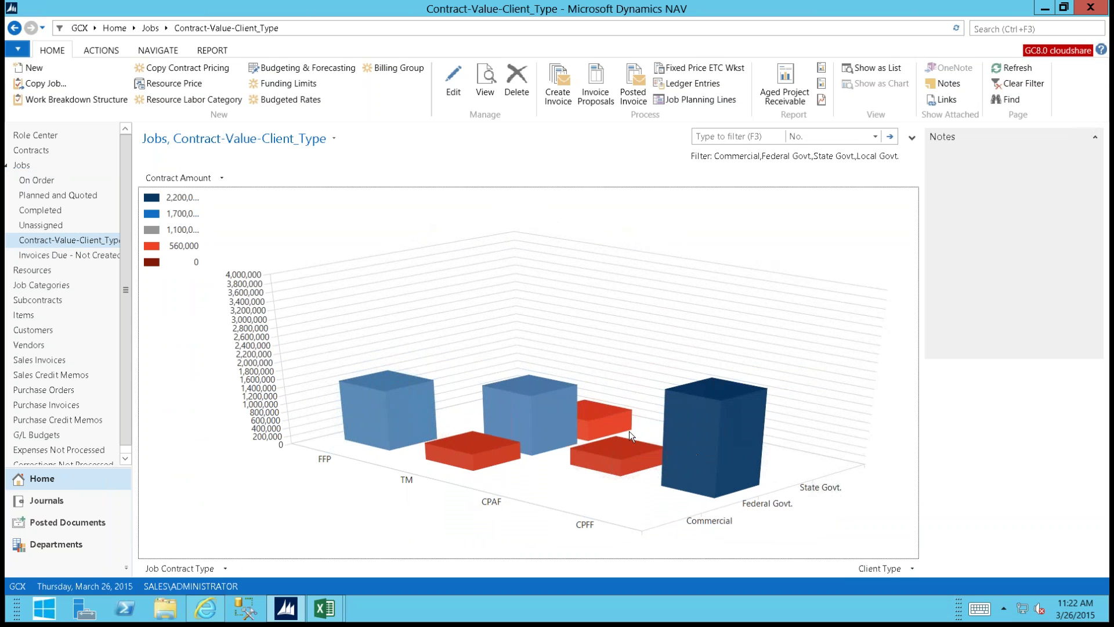
pyautogui.moveTo(616, 455)
pyautogui.moveTo(519, 425)
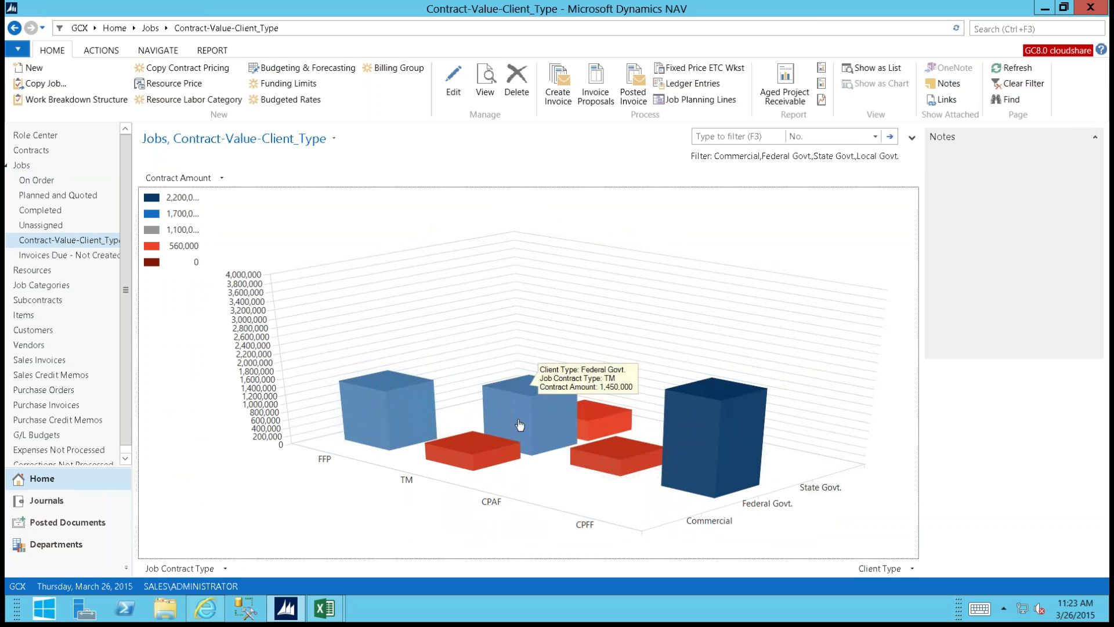
pyautogui.moveTo(598, 428)
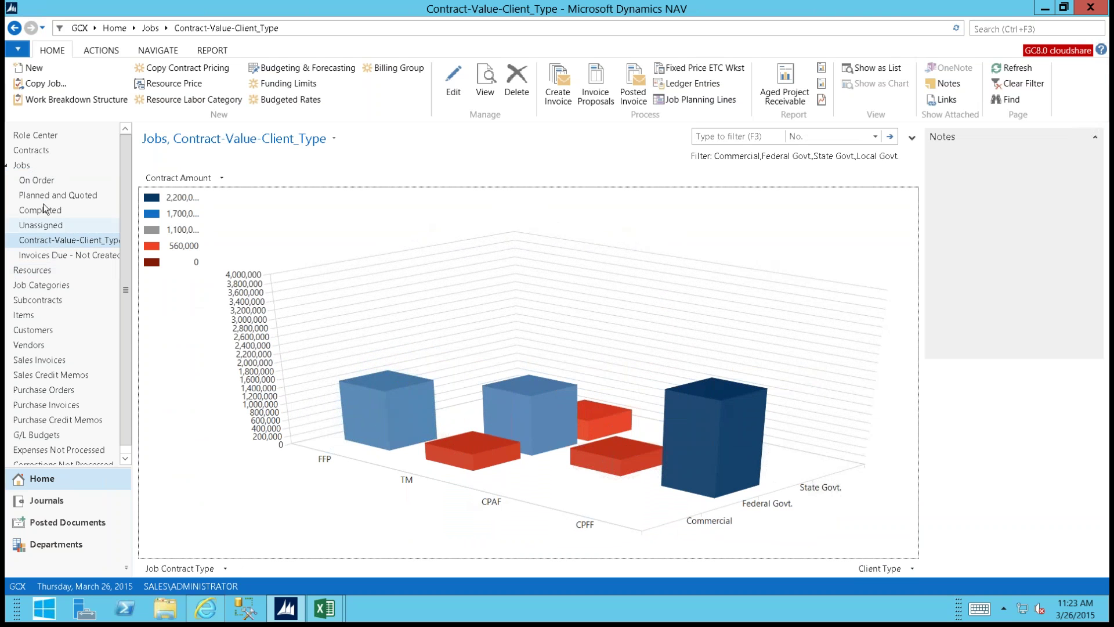
# Step: Show all Jobs as a list again and open the job card for 1002, Acoustic kitty
pyautogui.click(21, 168)
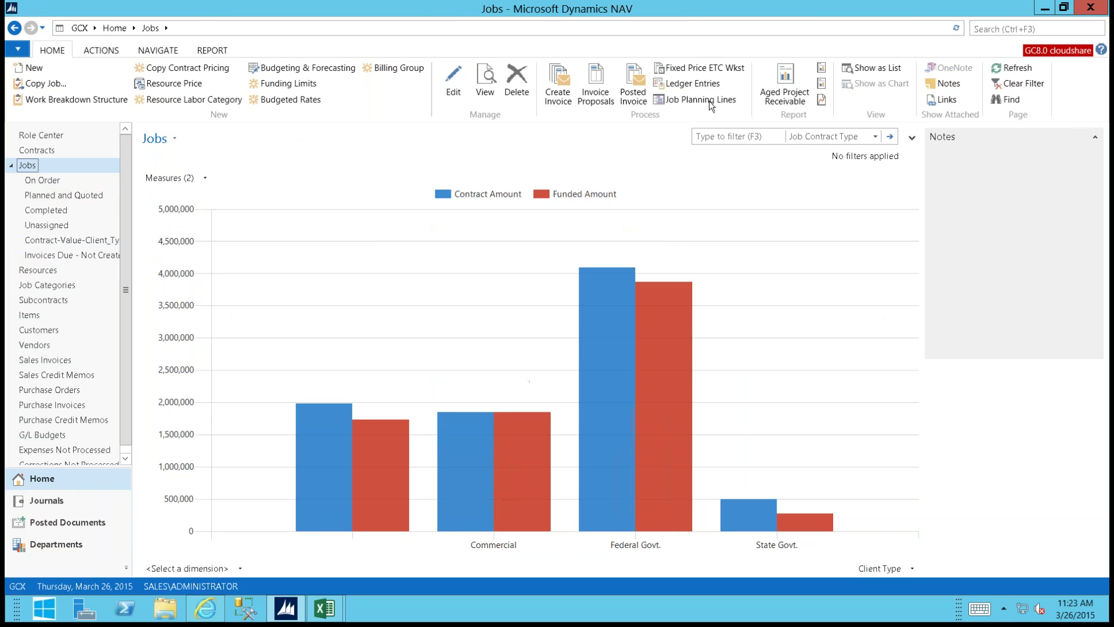
pyautogui.click(872, 68)
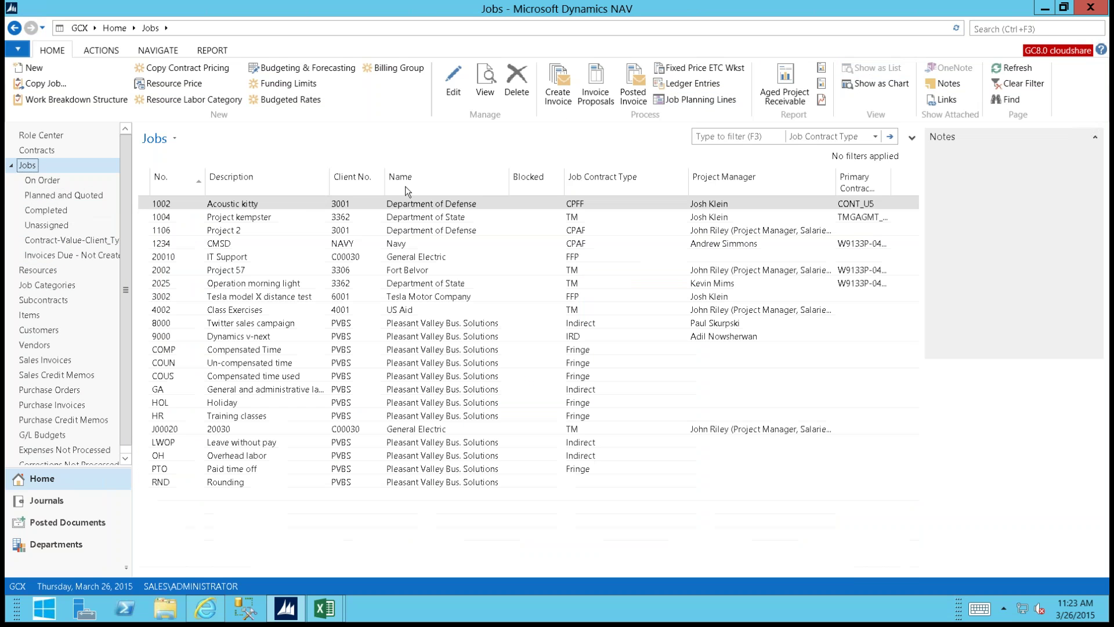
pyautogui.doubleClick(263, 207)
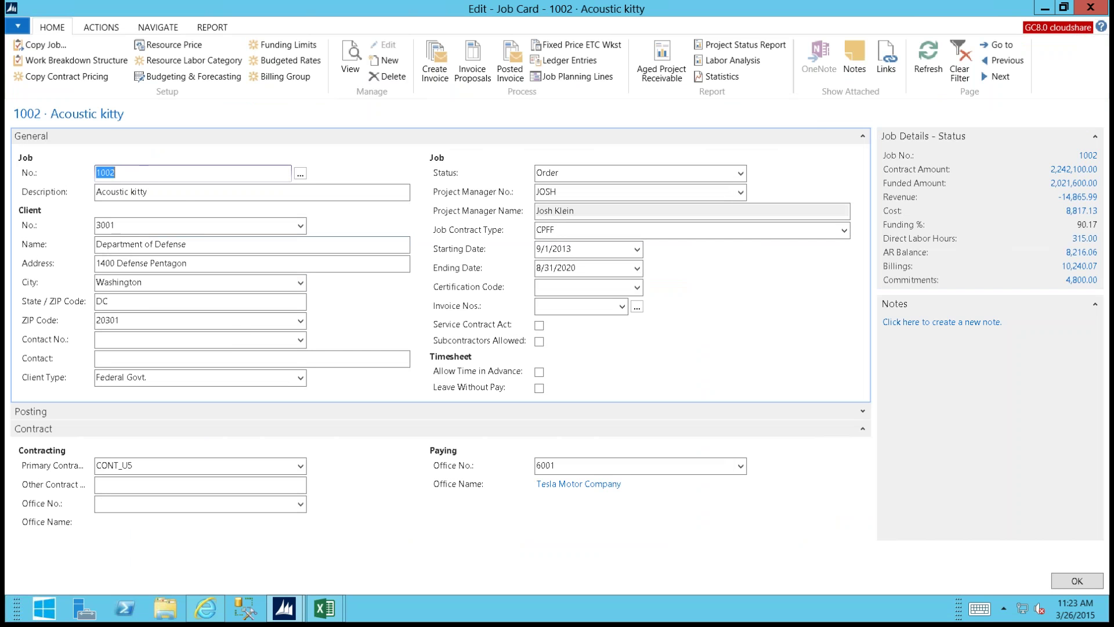
pyautogui.click(145, 175)
pyautogui.click(168, 193)
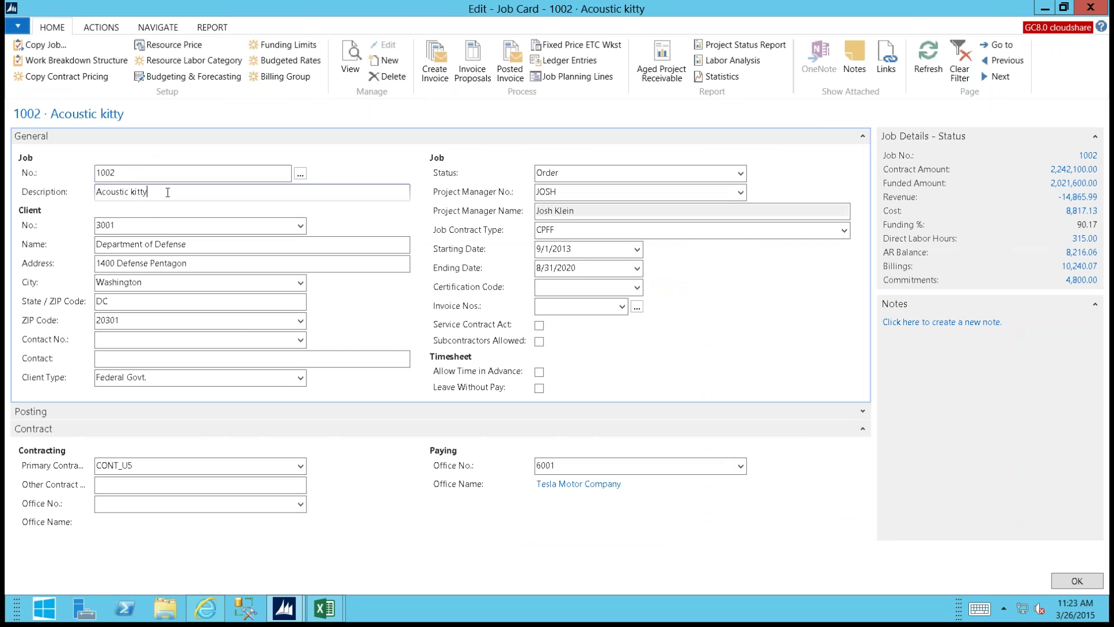
# Step: Review the client number lookup and the available Client Type options in the job card's General section, keeping the current choices
pyautogui.click(245, 230)
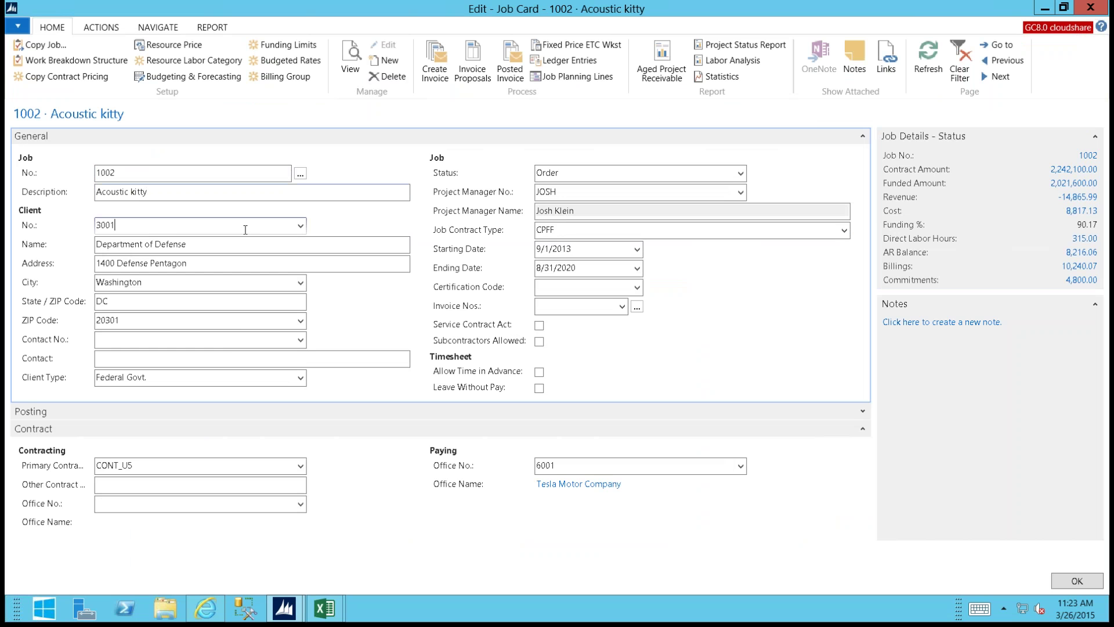
pyautogui.click(301, 226)
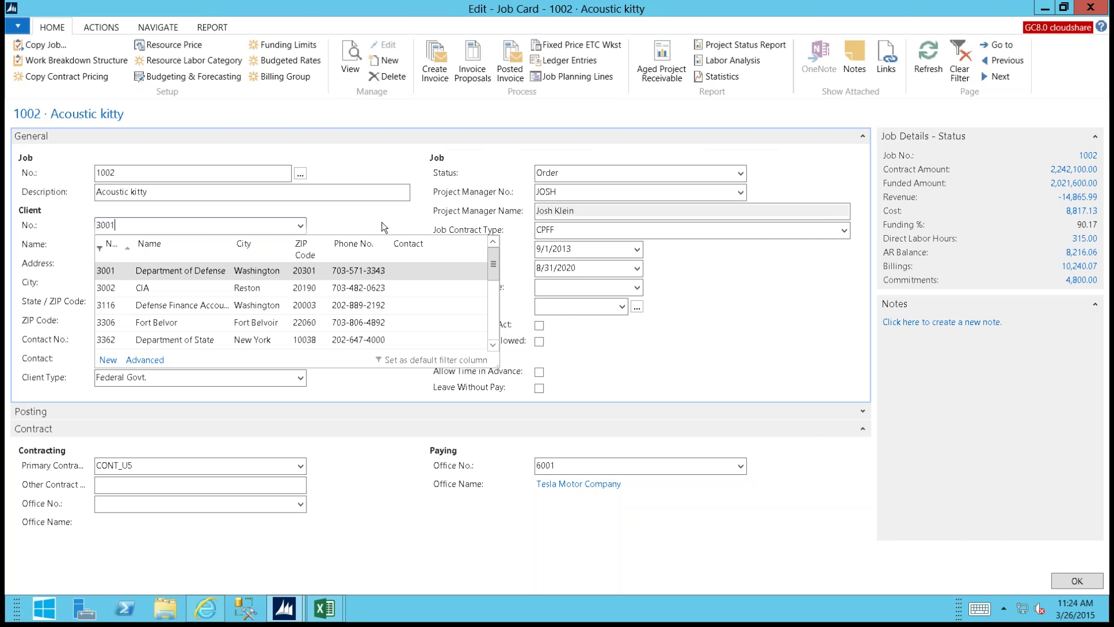
pyautogui.press('Return')
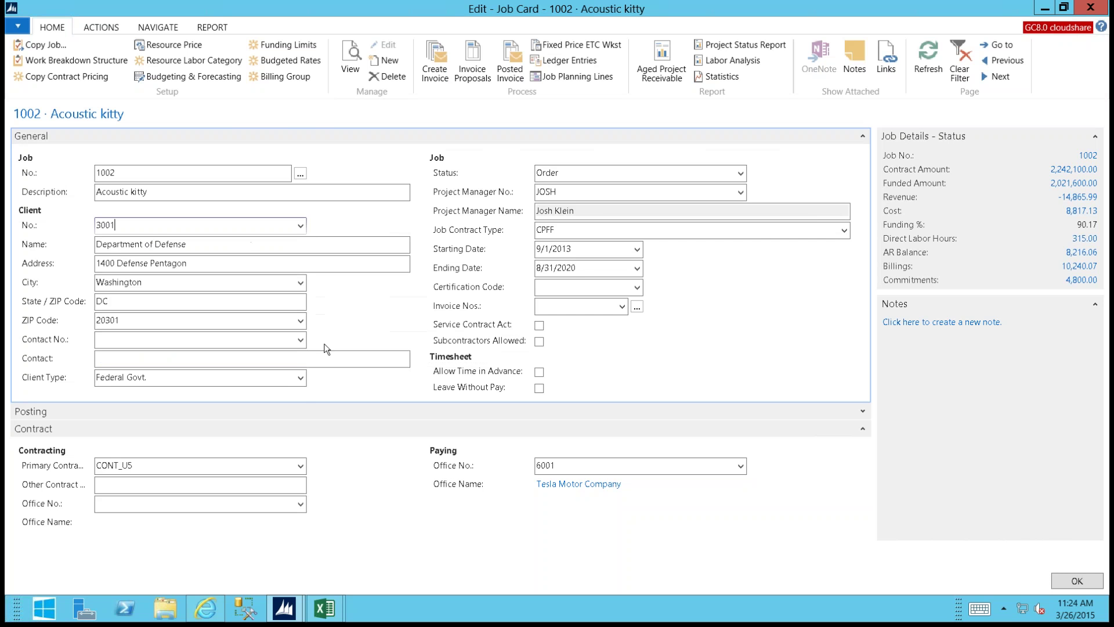
pyautogui.click(300, 381)
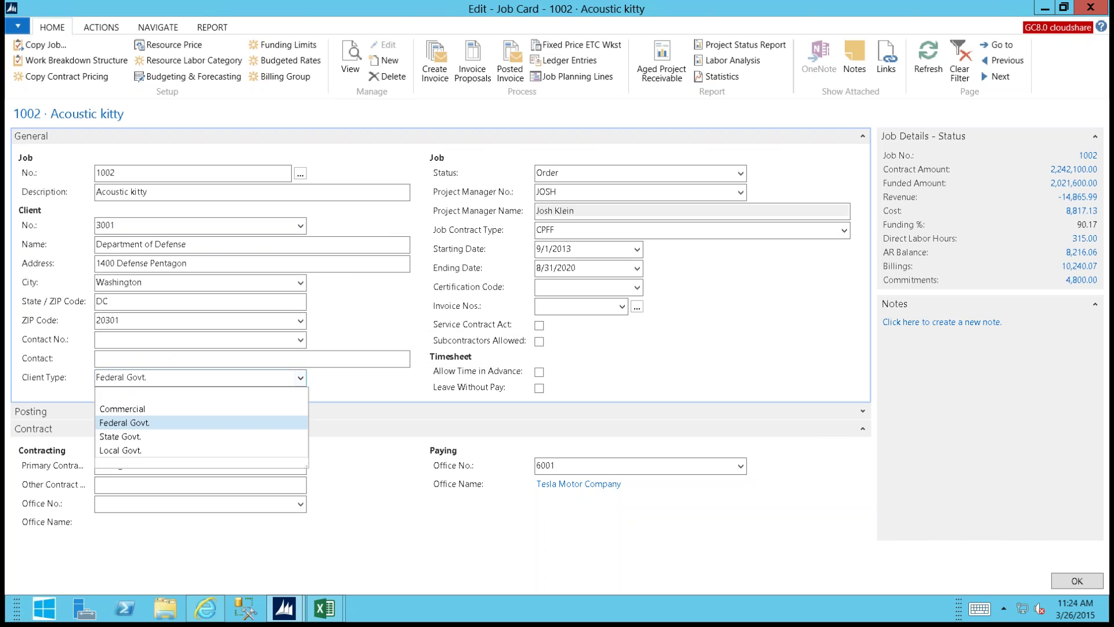
pyautogui.click(301, 378)
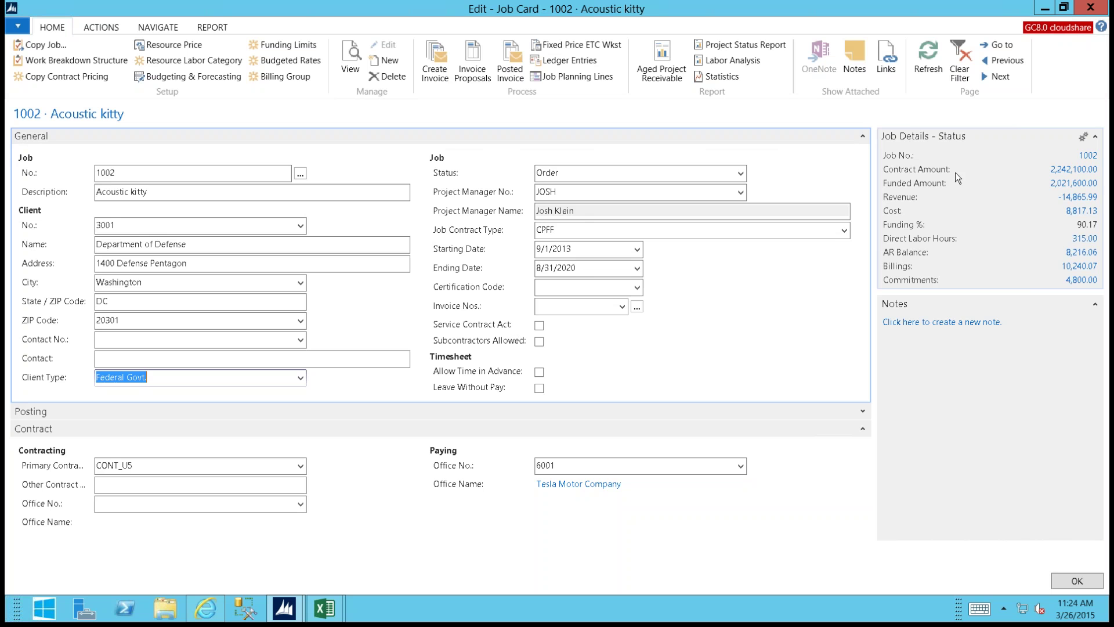
# Step: Collapse the General section and review the Posting section's account, revenue recognition and billing settings, collapsing it again
pyautogui.click(862, 137)
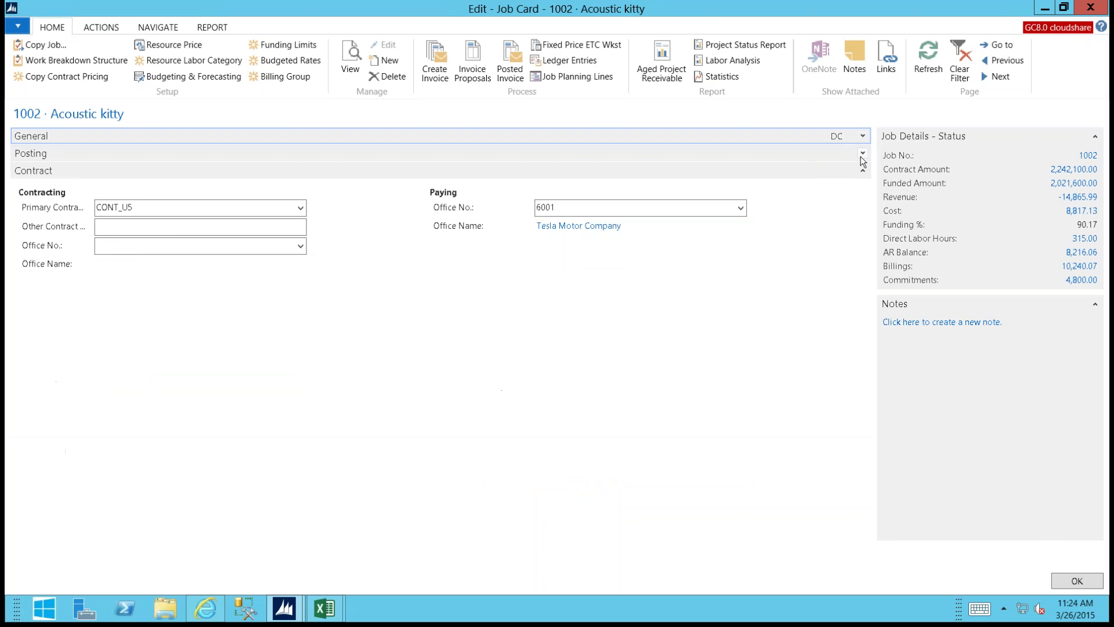
pyautogui.click(862, 154)
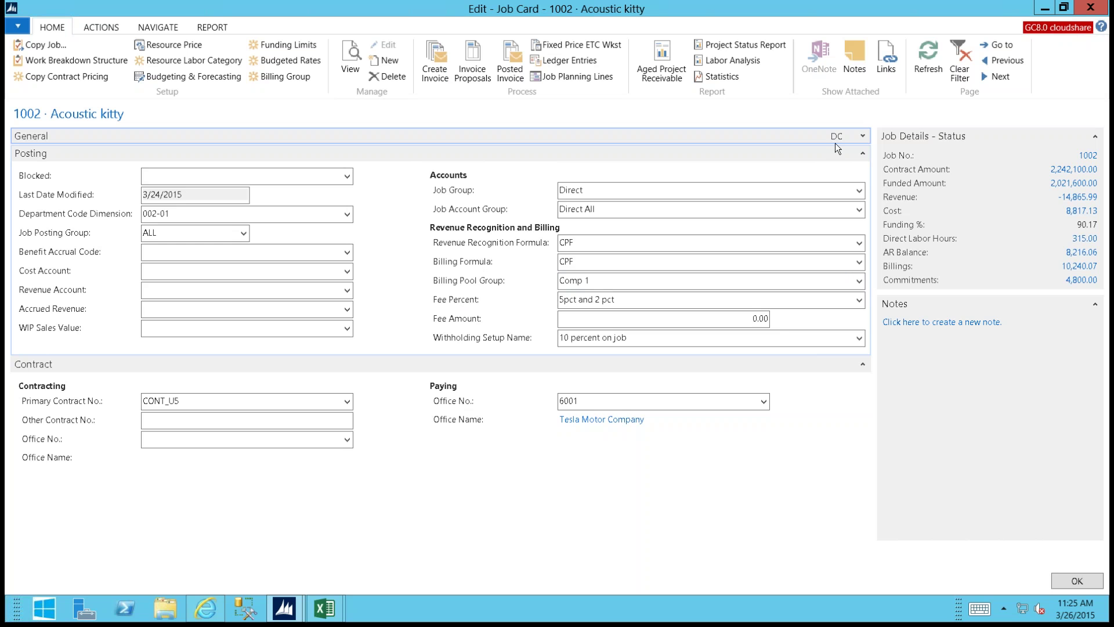
pyautogui.click(863, 154)
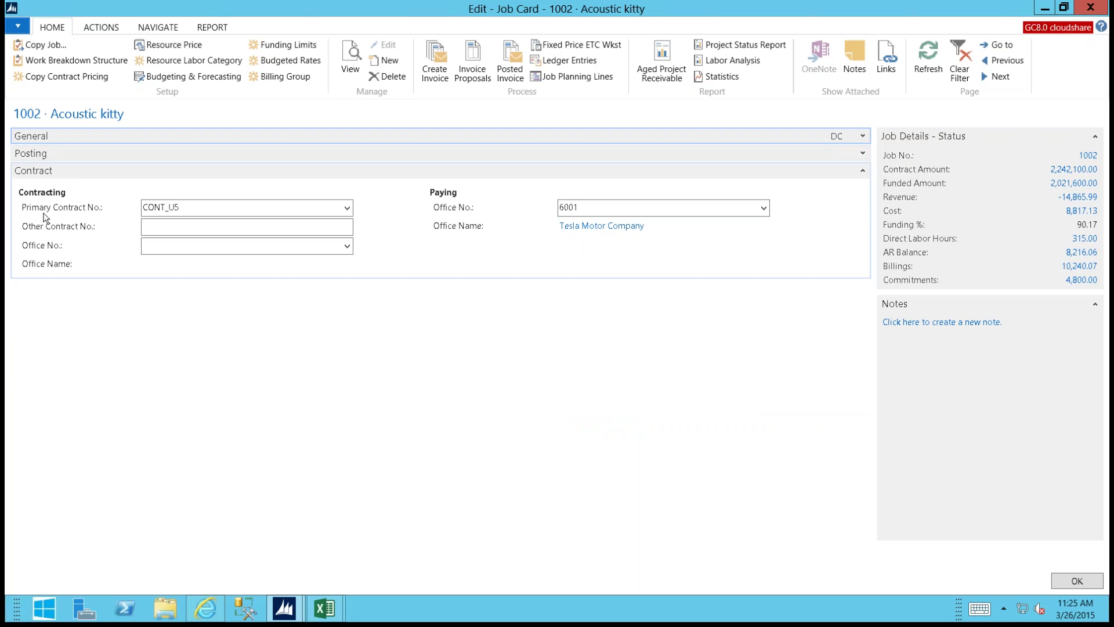
# Step: Review the available Primary Contract No. choices and the Other Contract No. field in the job card's Contract section
pyautogui.click(346, 210)
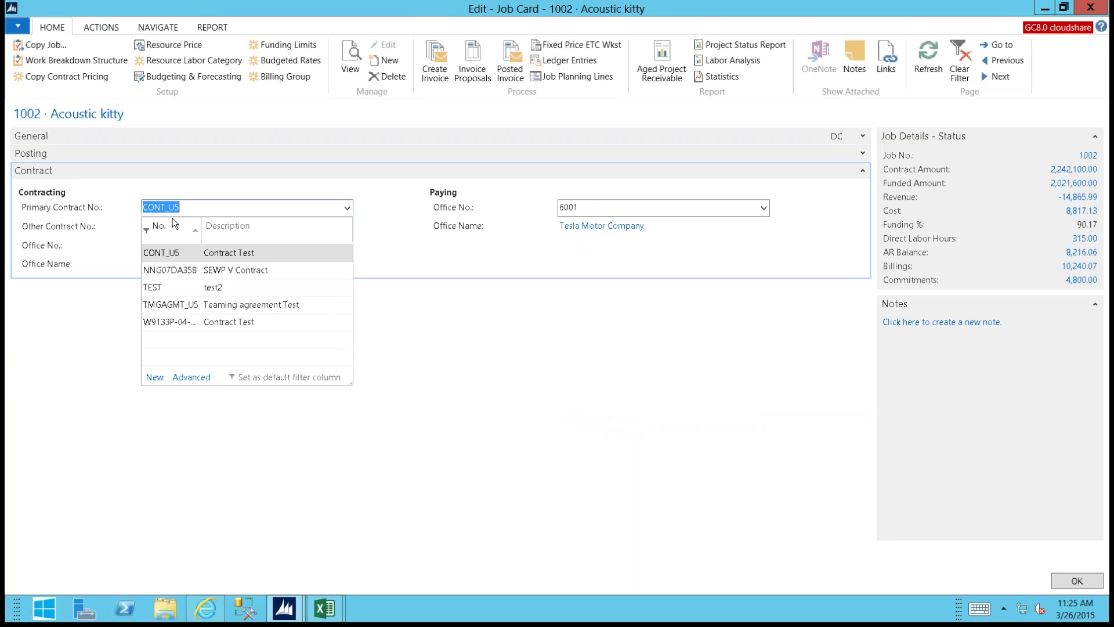
pyautogui.click(347, 208)
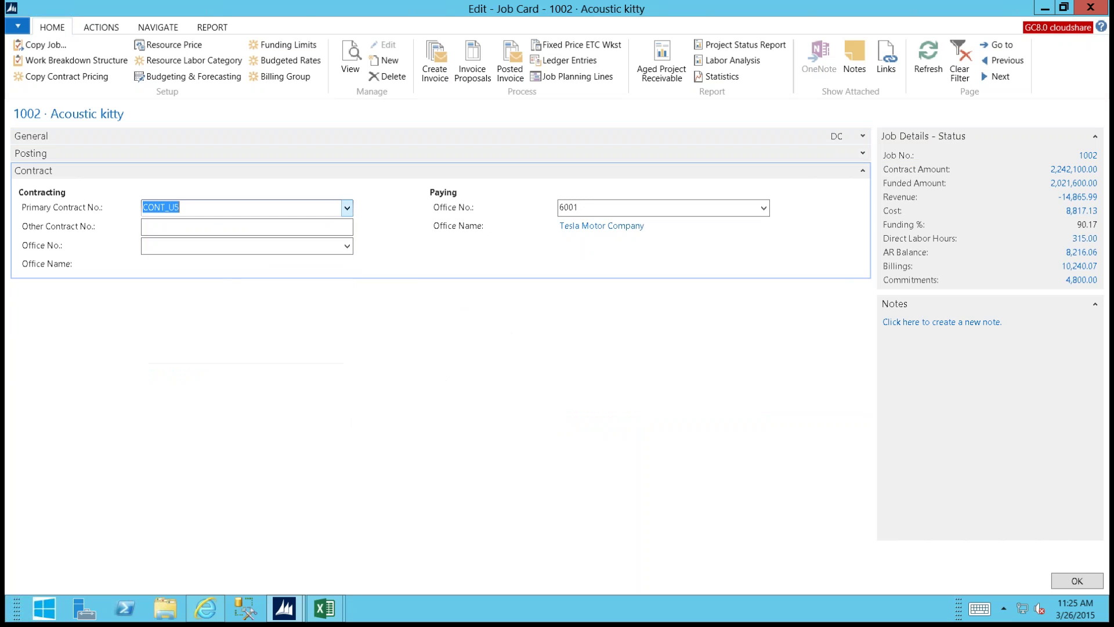
pyautogui.click(294, 225)
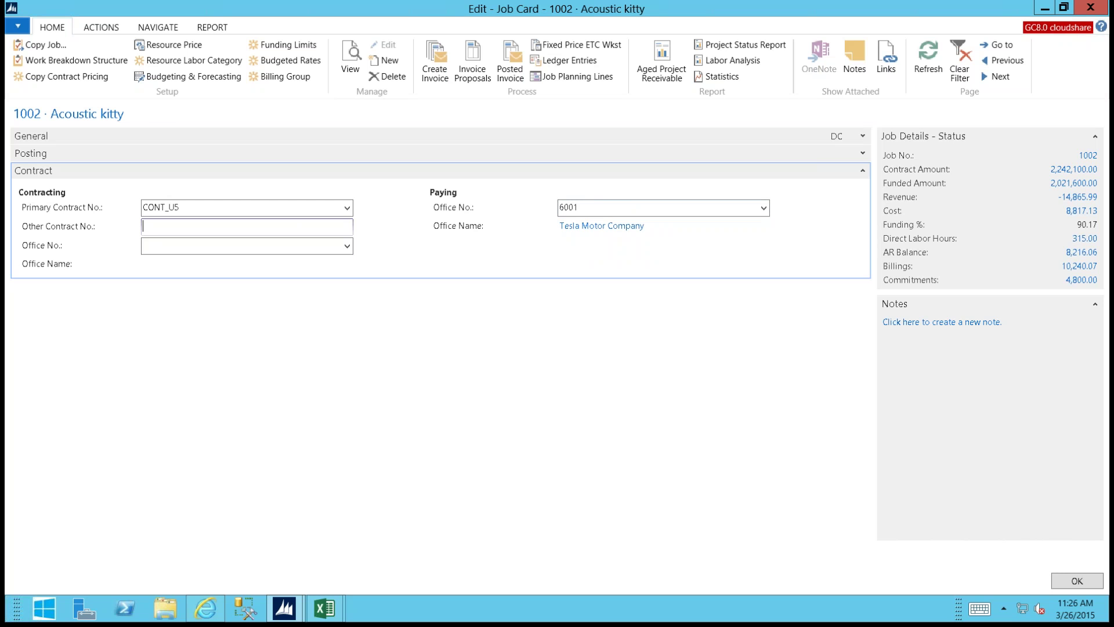
# Step: Open the job's Work Breakdown Structure and move its window down so the job card's contract details stay in view
pyautogui.click(45, 61)
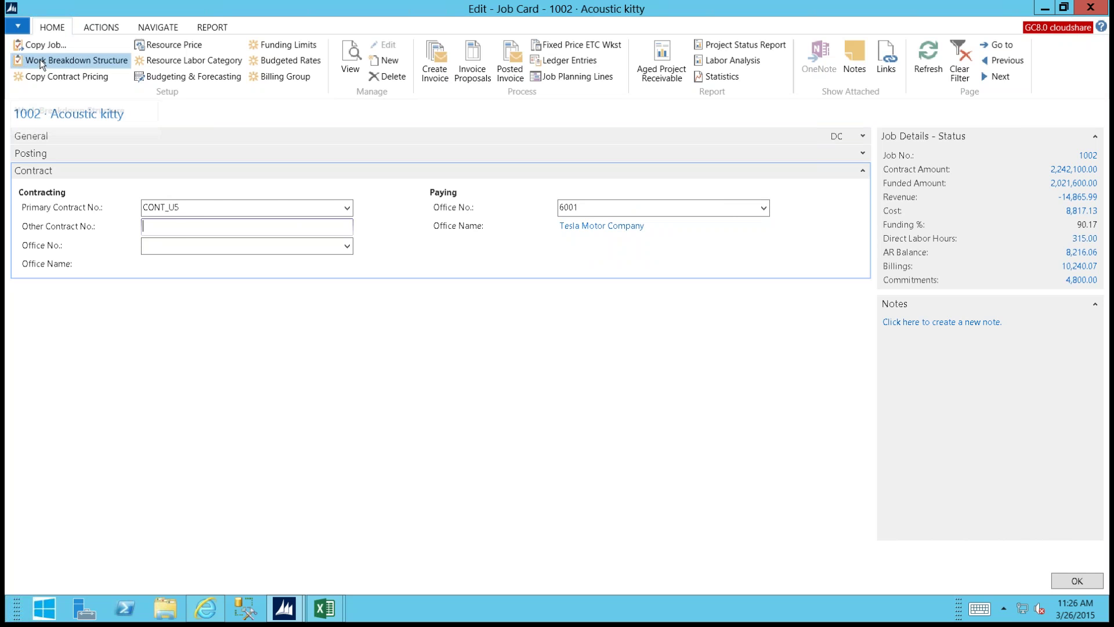
pyautogui.moveTo(326, 16); pyautogui.dragTo(325, 149)
pyautogui.moveTo(291, 186); pyautogui.dragTo(287, 250)
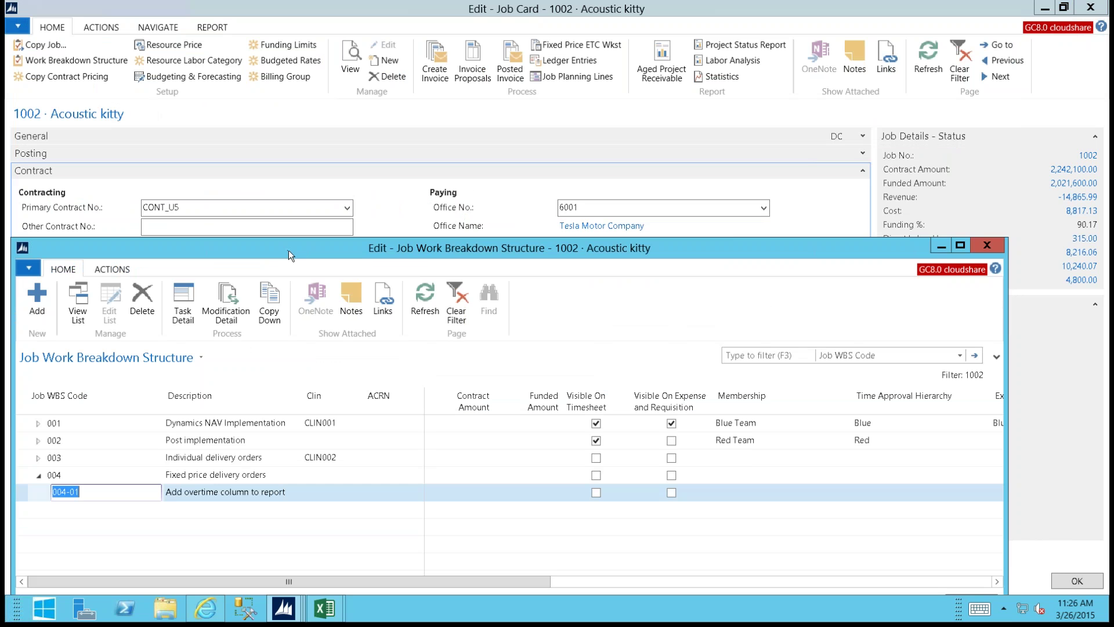
# Step: Expand WBS code 001 and drill into the contract amount of 001-02 Setup to view its funding change tracking
pyautogui.click(39, 423)
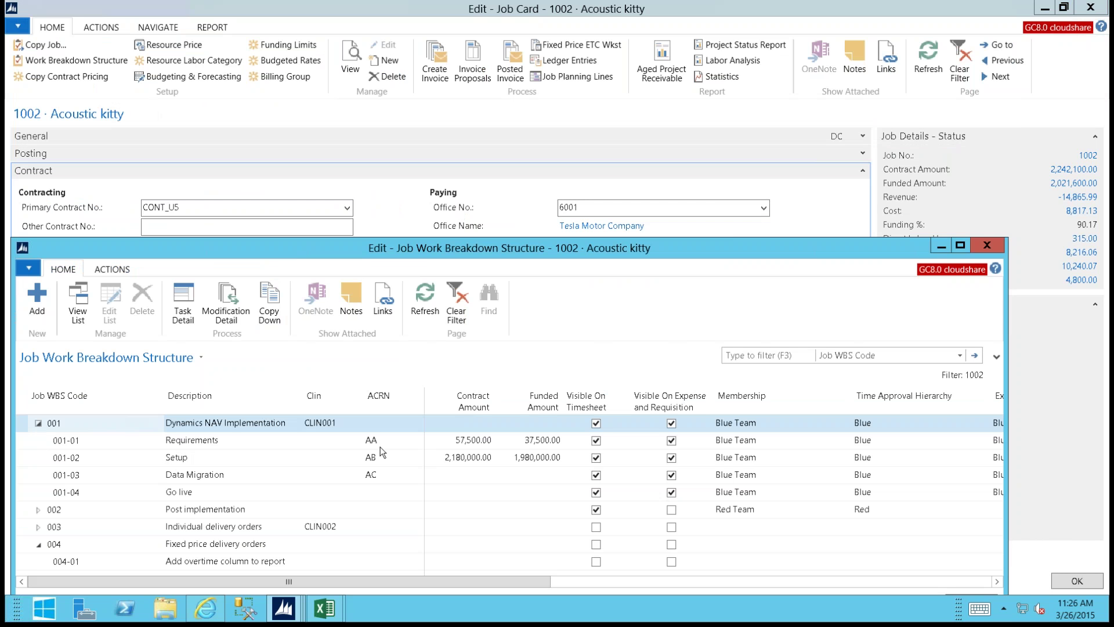
pyautogui.click(66, 459)
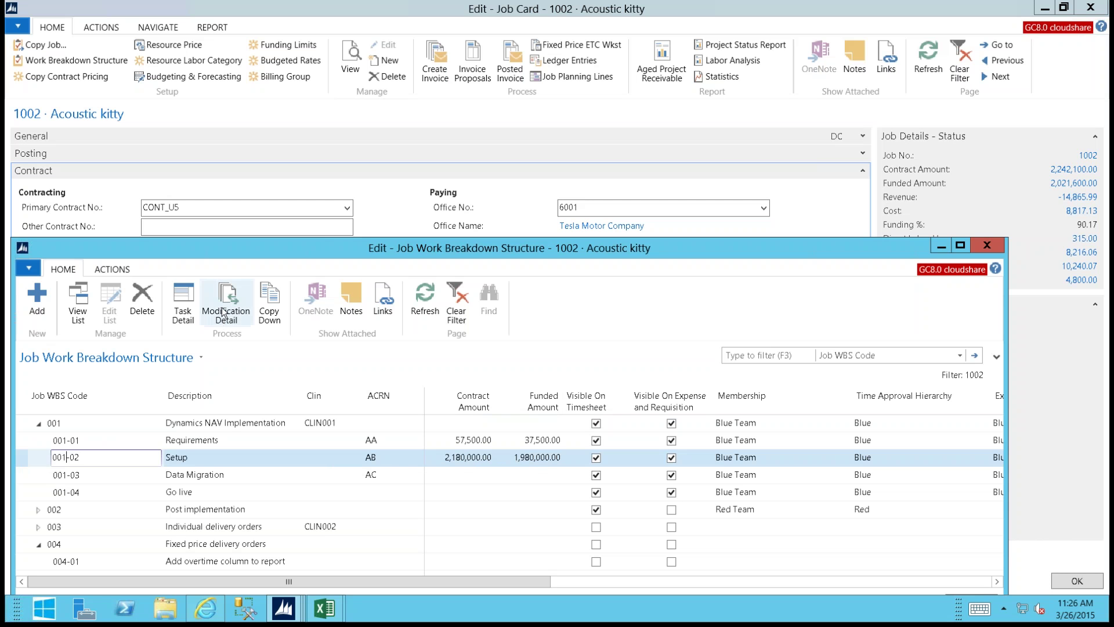
pyautogui.click(459, 458)
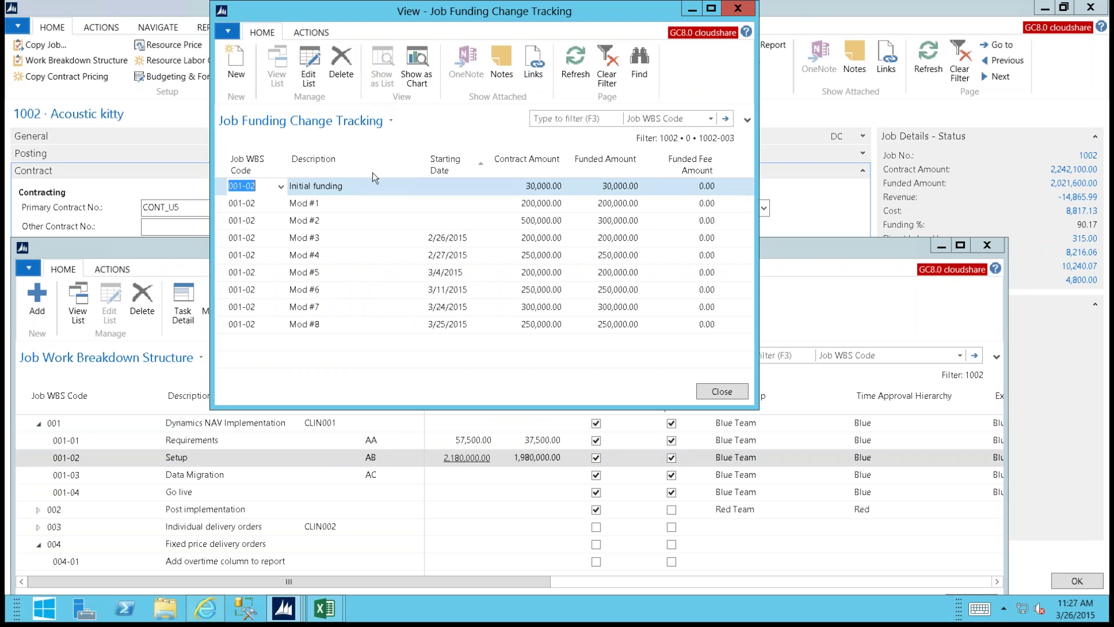
# Step: Switch the funding change tracking list to editing and add a Mod #9 line for 001-02 with starting date 3/26/2015
pyautogui.click(309, 65)
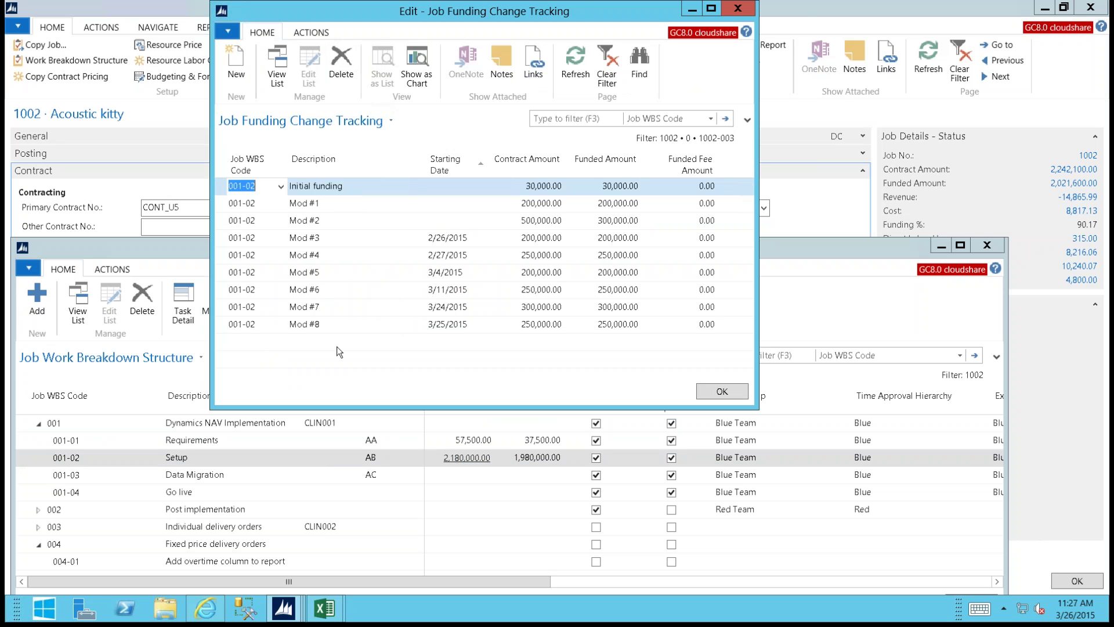
pyautogui.click(305, 340)
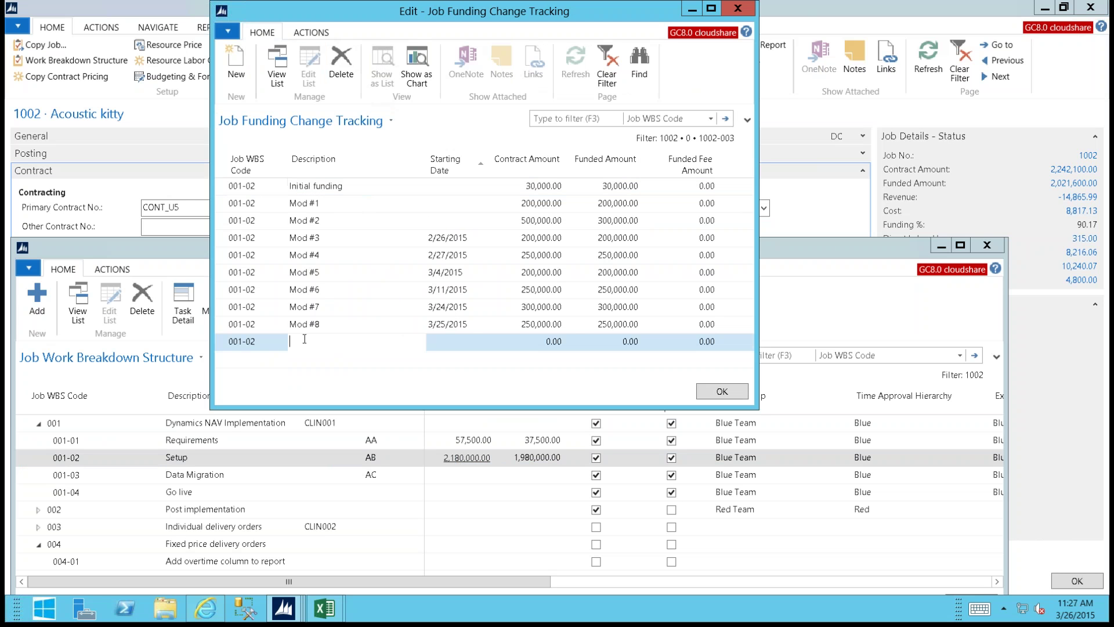
pyautogui.press('F8')
pyautogui.click(340, 345)
pyautogui.press('BackSpace')
pyautogui.write('9')
pyautogui.press('Tab')
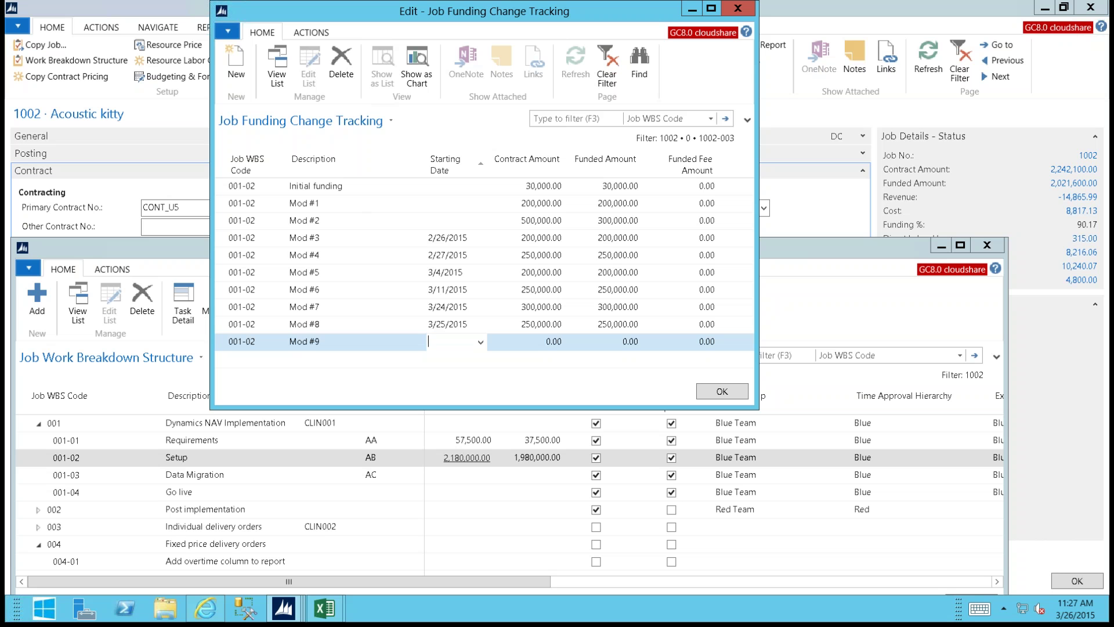
pyautogui.write('t')
pyautogui.press('Tab')
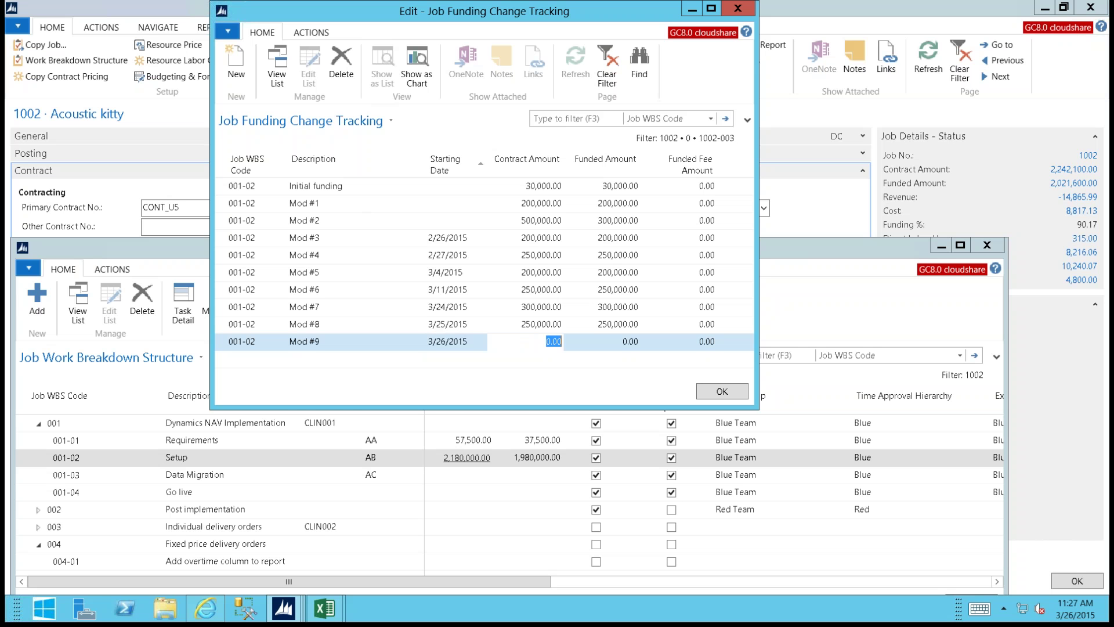
# Step: Set Mod #9's contract amount and funded amount to 500,000 each and close the funding change tracking list
pyautogui.write('50')
pyautogui.write('0,')
pyautogui.write('0000')
pyautogui.press('Tab')
pyautogui.write('500000')
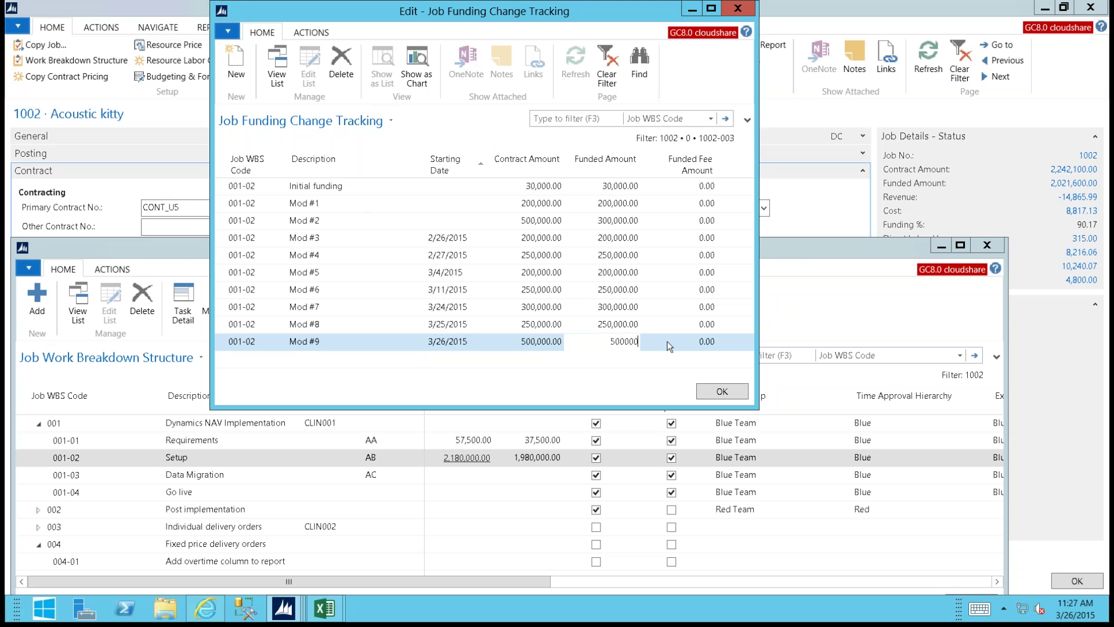
pyautogui.click(583, 273)
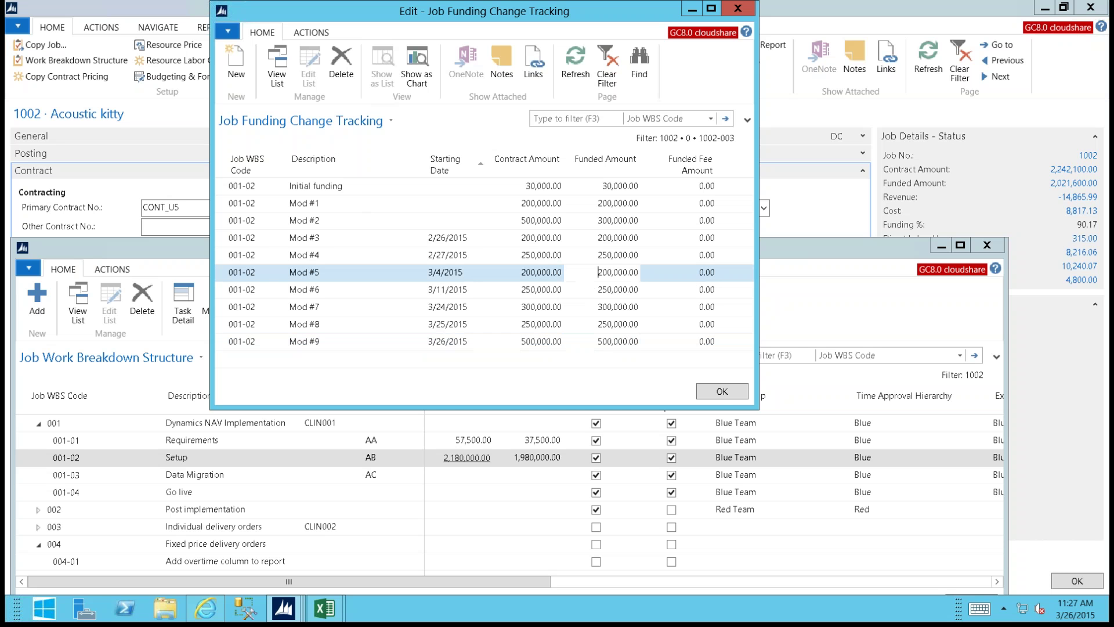
pyautogui.click(718, 388)
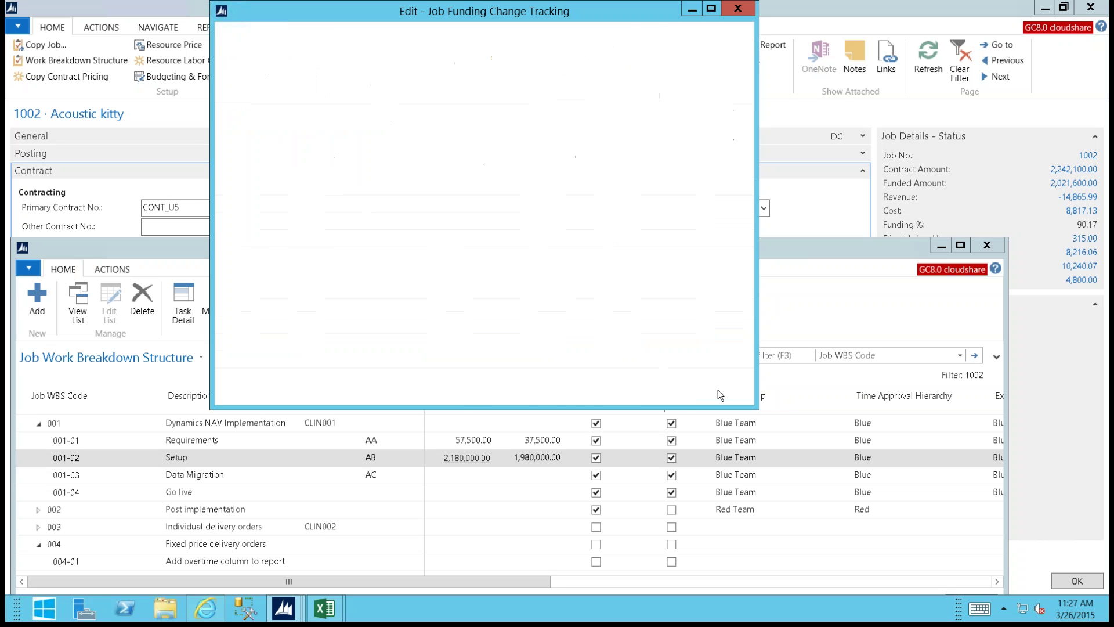
# Step: Close the Work Breakdown Structure to check the job card's amounts, and reopen it with WBS code 001 expanded
pyautogui.moveTo(648, 256); pyautogui.dragTo(646, 214)
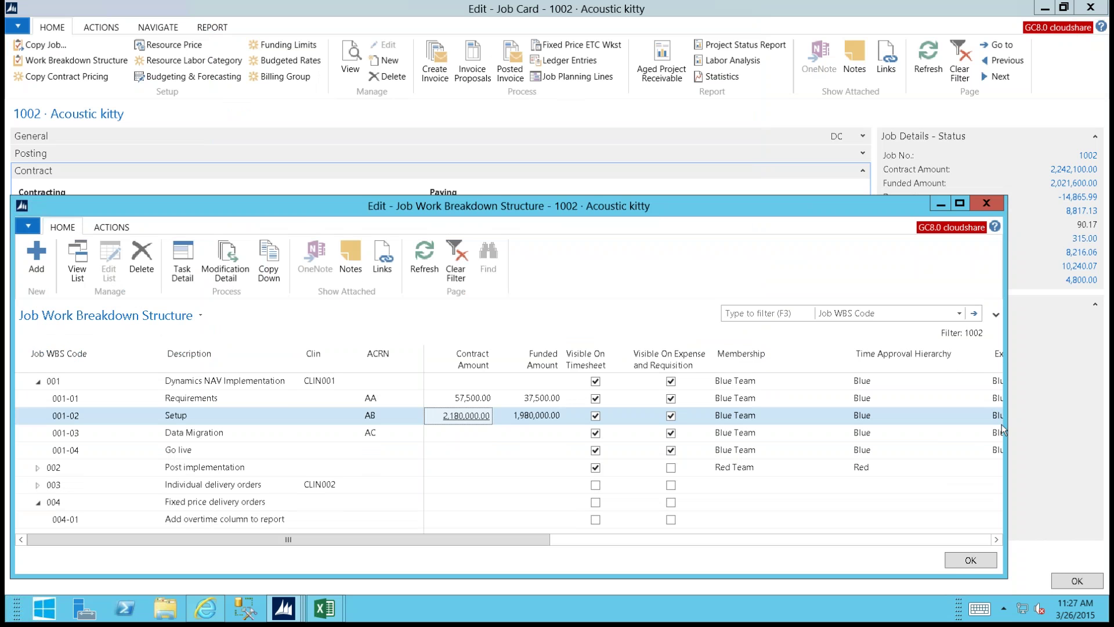
pyautogui.click(969, 560)
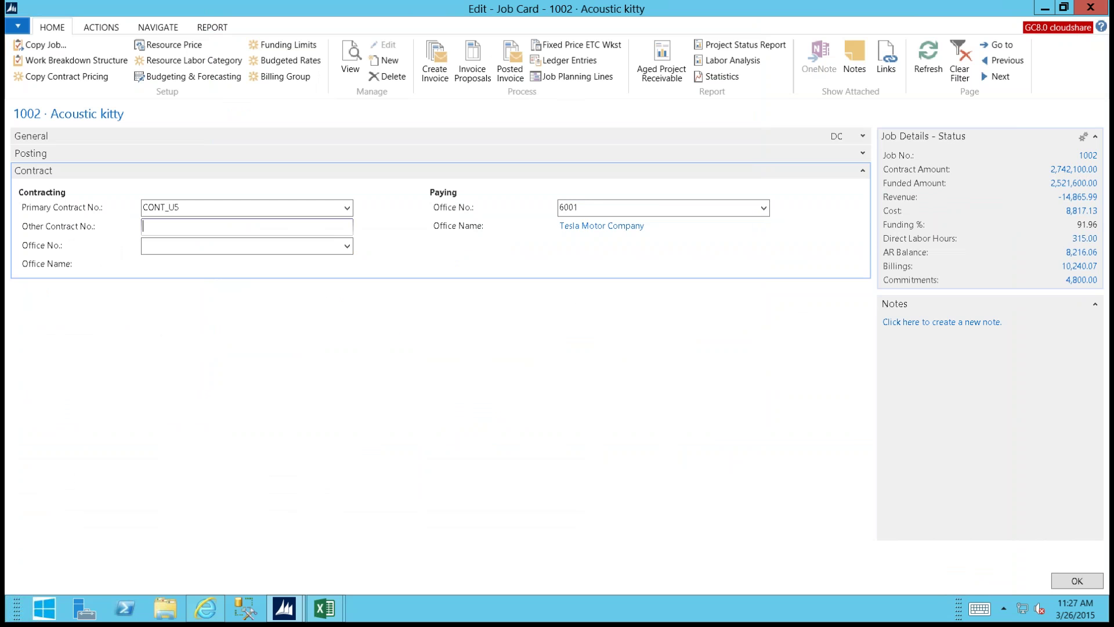
pyautogui.click(61, 61)
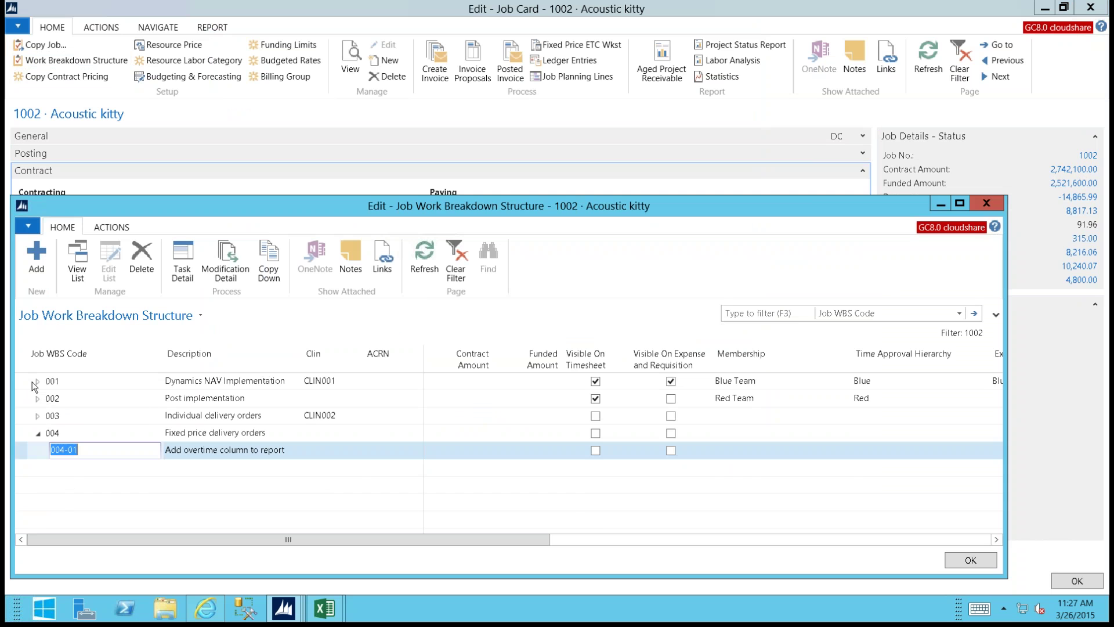
pyautogui.click(36, 382)
pyautogui.click(37, 382)
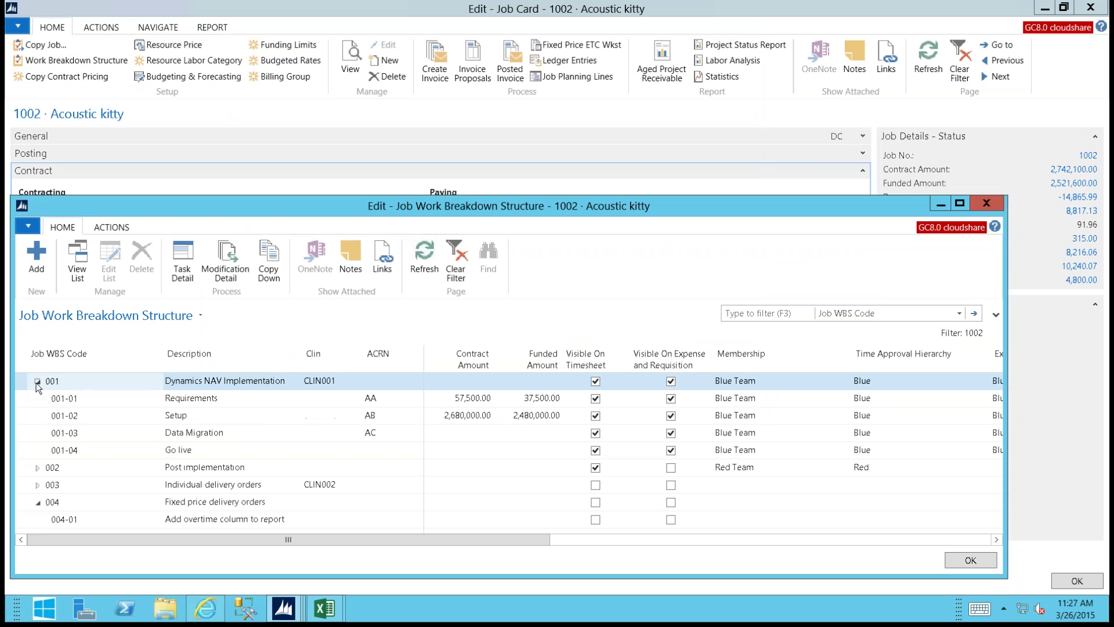
# Step: Review the modification detail of task 001-02 Setup and close it again
pyautogui.click(177, 415)
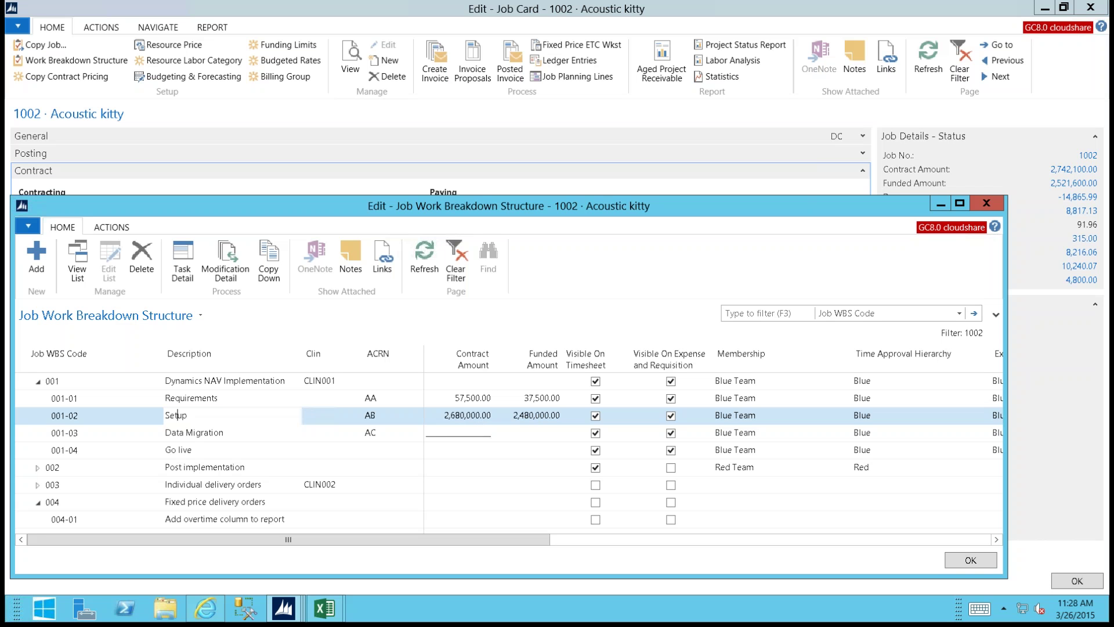
pyautogui.click(231, 280)
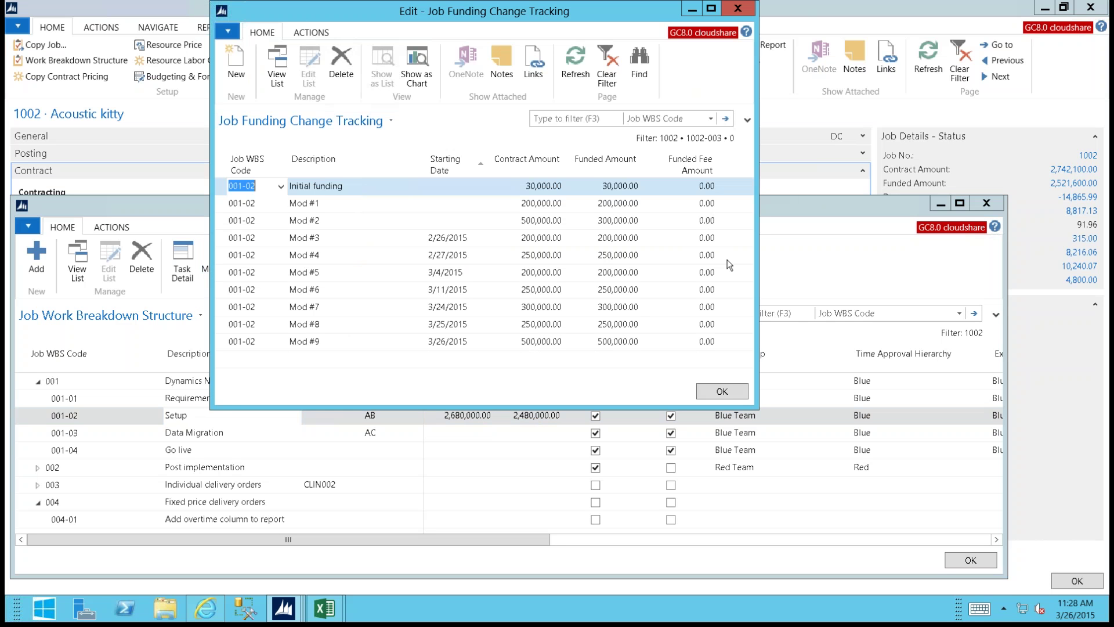
pyautogui.click(737, 12)
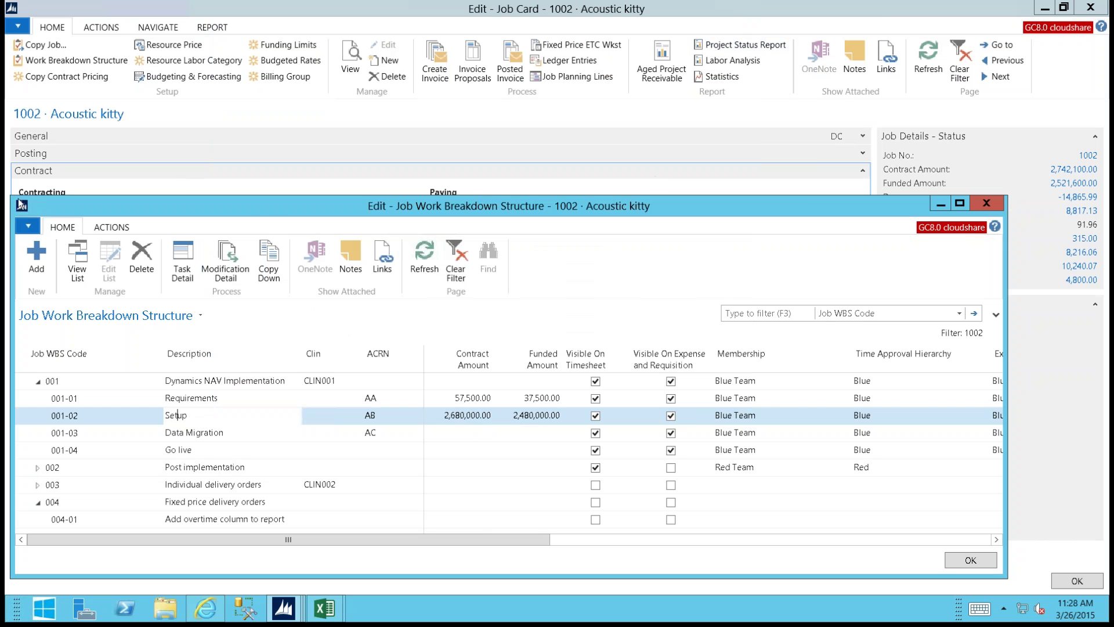
# Step: Restore the job card to a smaller window and minimize the Jobs list to uncover the Work Breakdown Structure window
pyautogui.moveTo(12, 200); pyautogui.dragTo(249, 200)
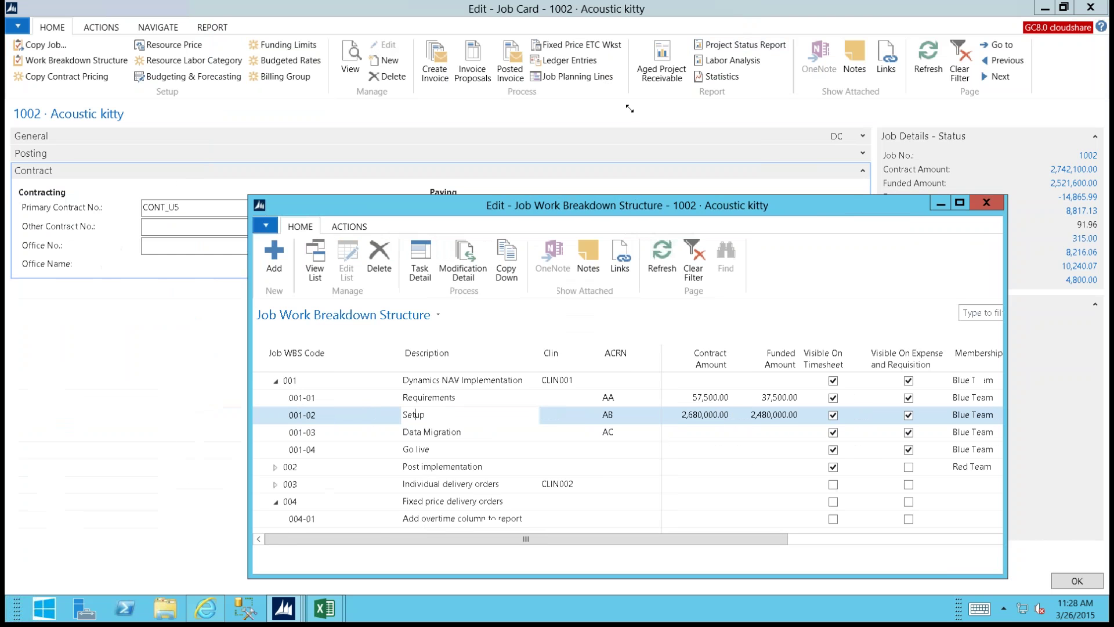
pyautogui.click(1064, 7)
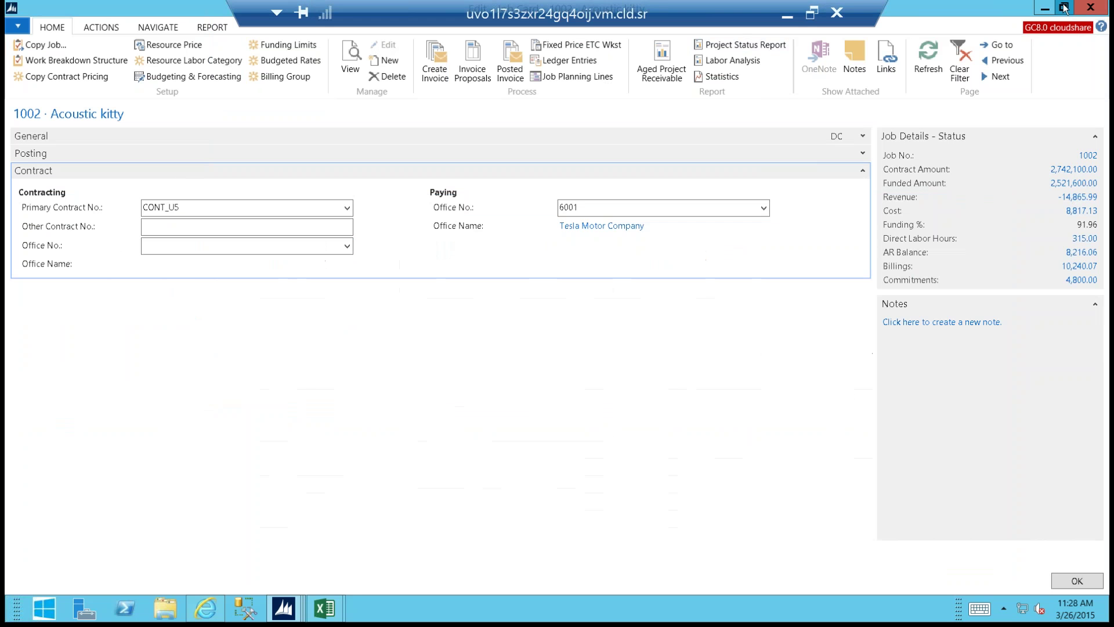
pyautogui.click(1064, 7)
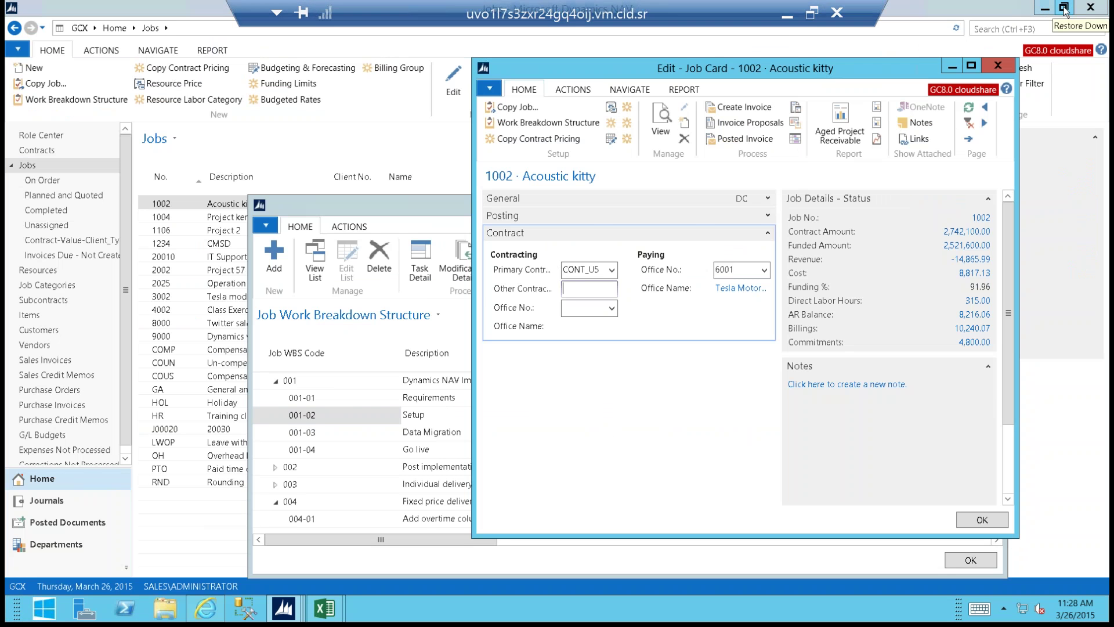
pyautogui.click(1064, 7)
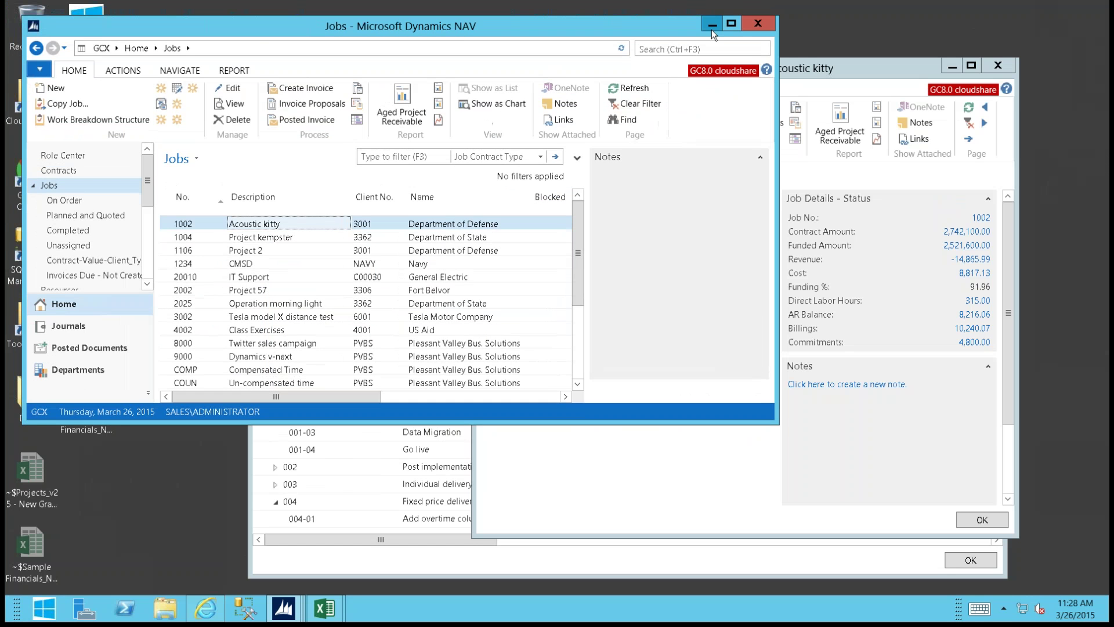
pyautogui.click(711, 27)
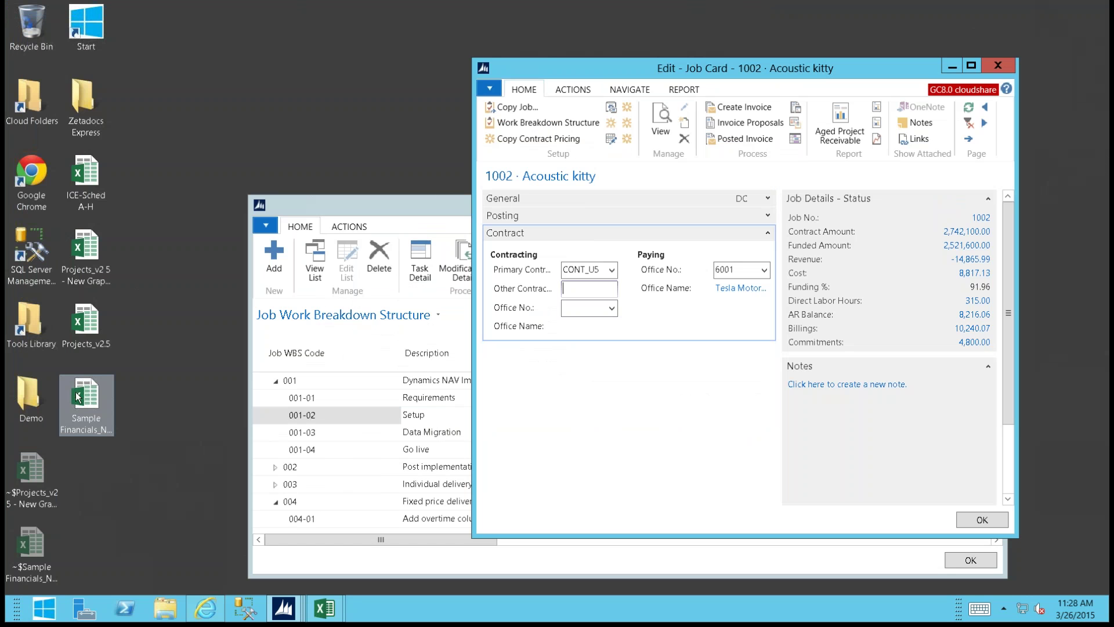
pyautogui.moveTo(80, 393)
pyautogui.mouseDown()
pyautogui.moveTo(860, 298)
pyautogui.moveTo(99, 391)
pyautogui.mouseUp()
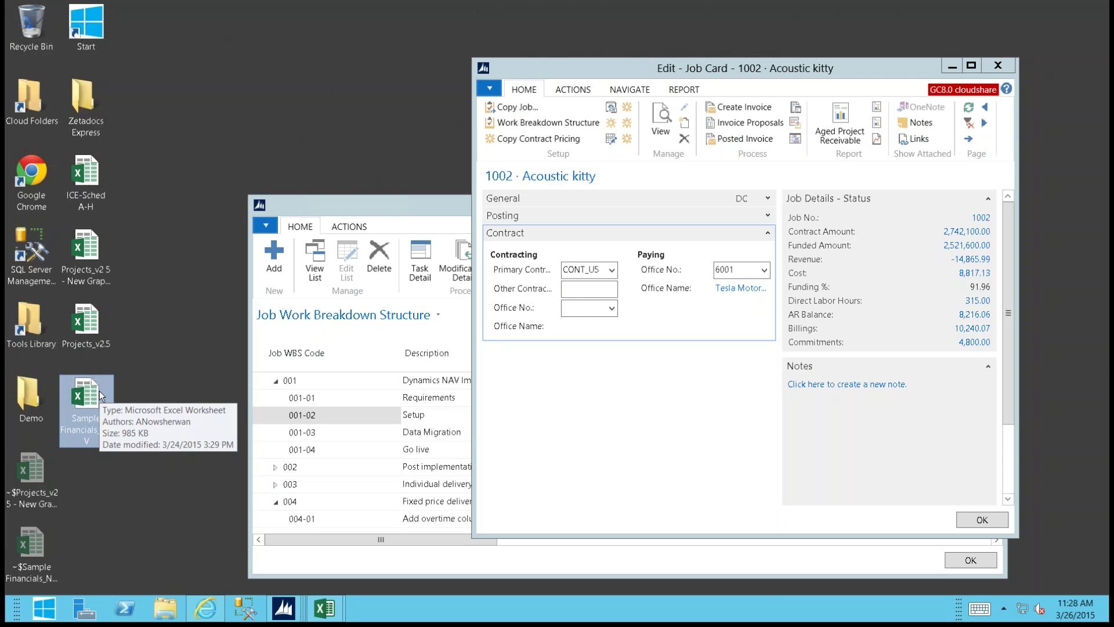
# Step: Maximize the job card and place a widened Work Breakdown Structure window over its lower part, keeping the contract details in view
pyautogui.click(377, 207)
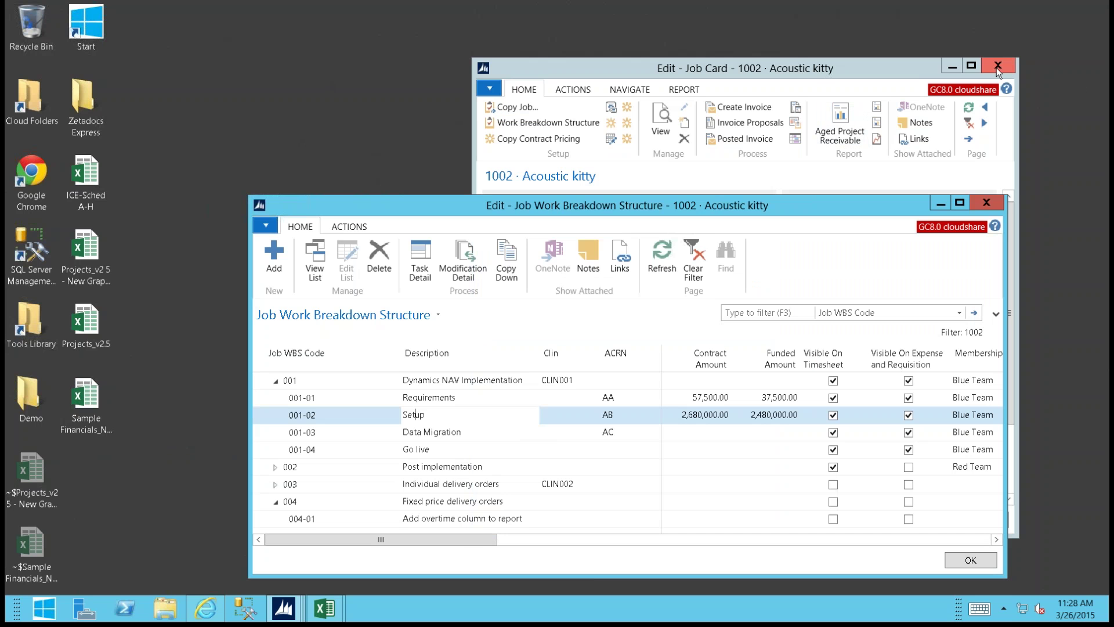
pyautogui.click(968, 65)
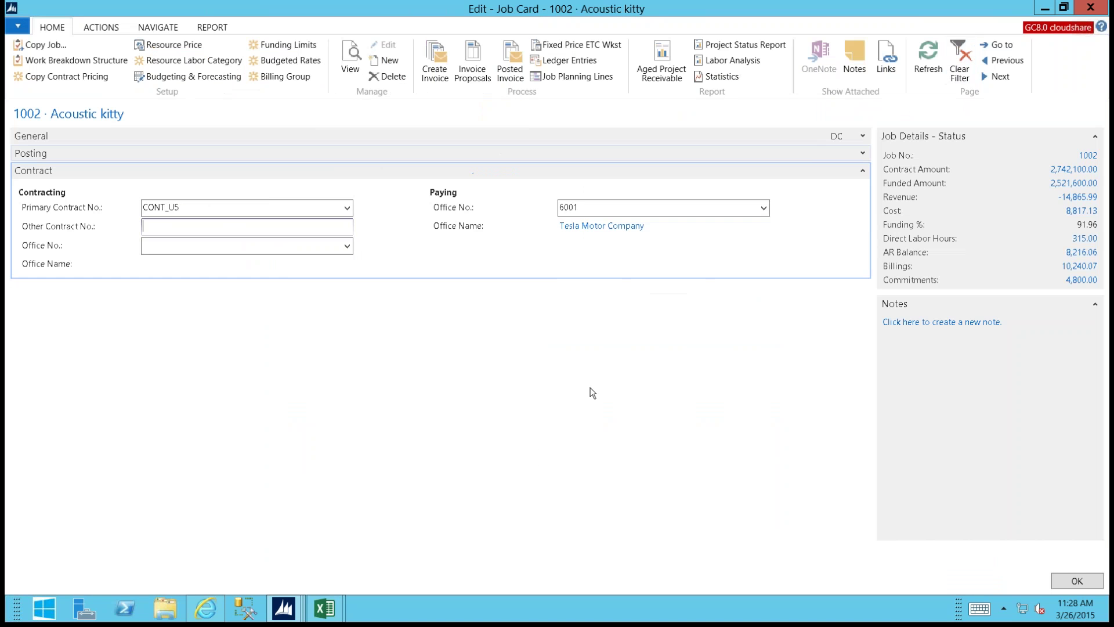
pyautogui.moveTo(284, 608)
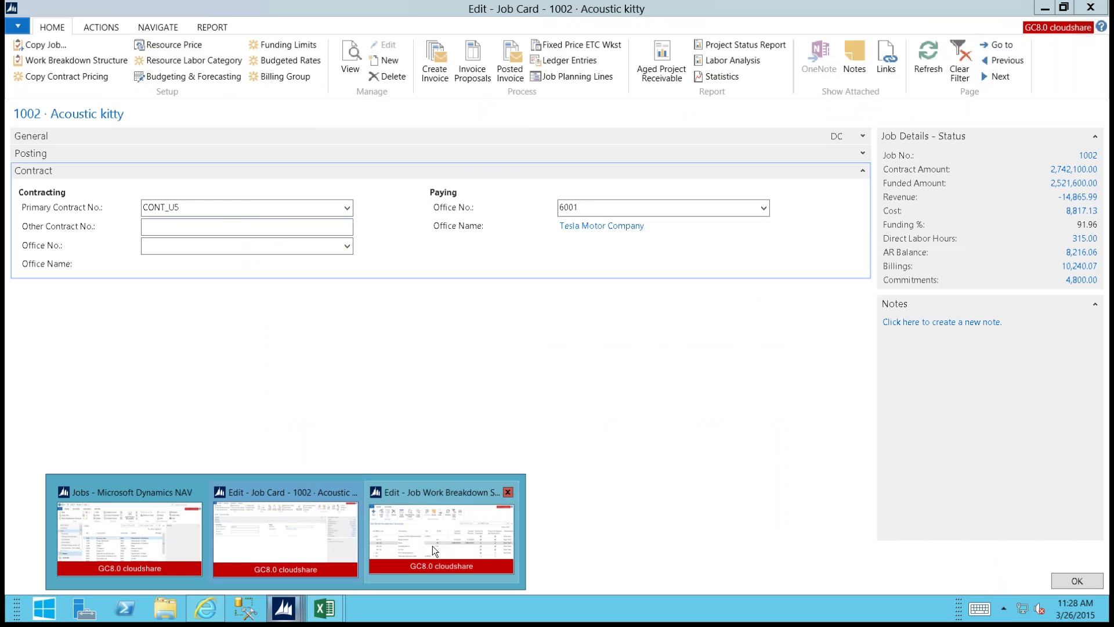
pyautogui.click(432, 548)
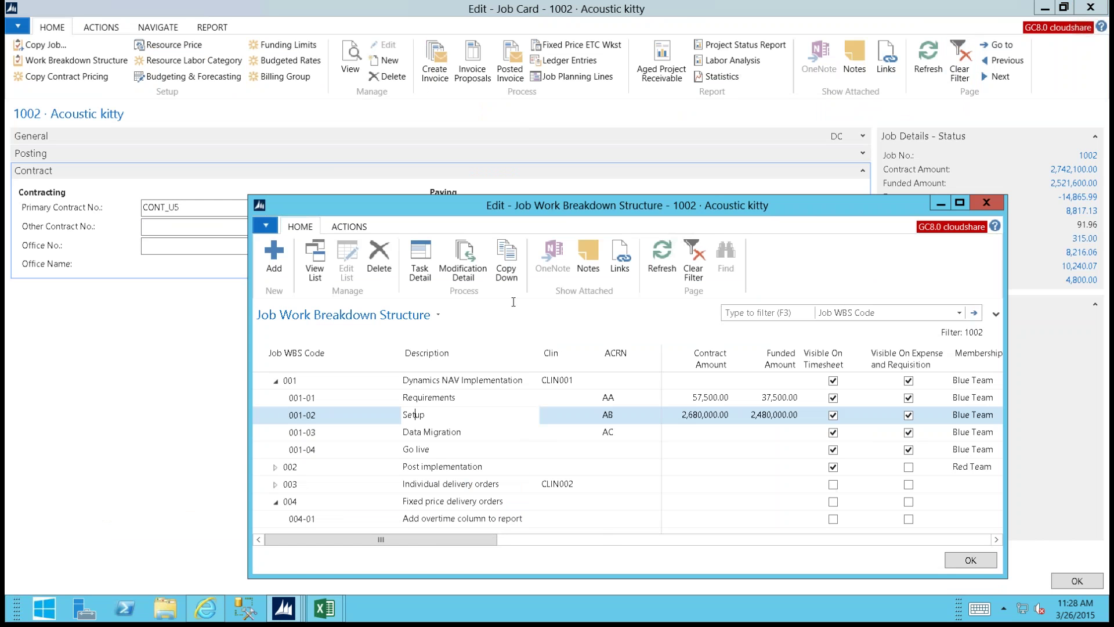
pyautogui.moveTo(566, 200); pyautogui.dragTo(346, 272)
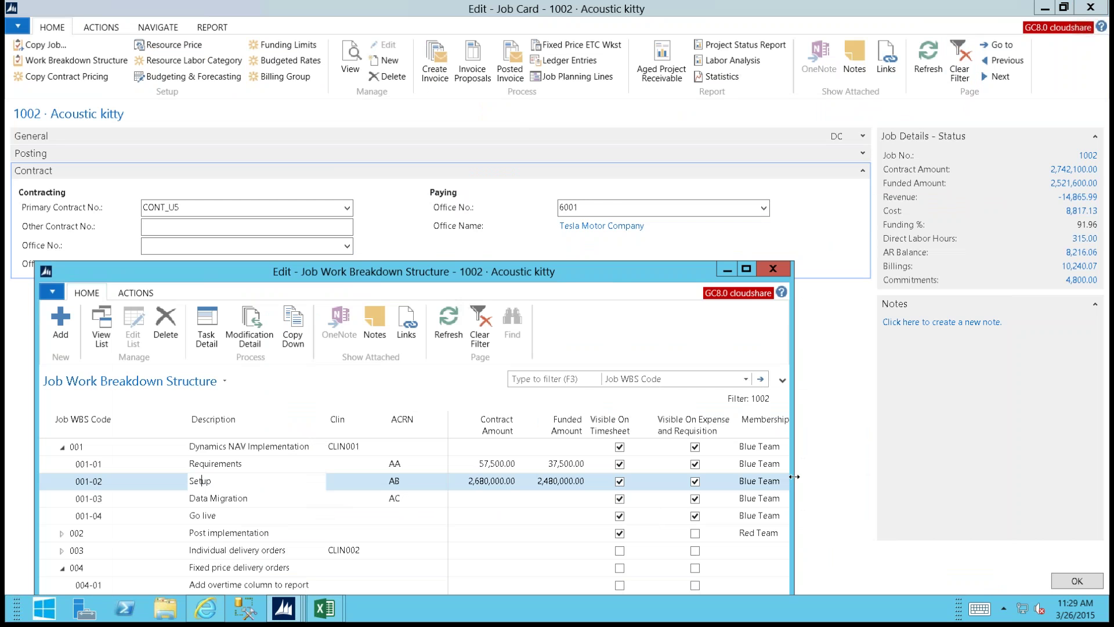
pyautogui.moveTo(795, 478); pyautogui.dragTo(979, 478)
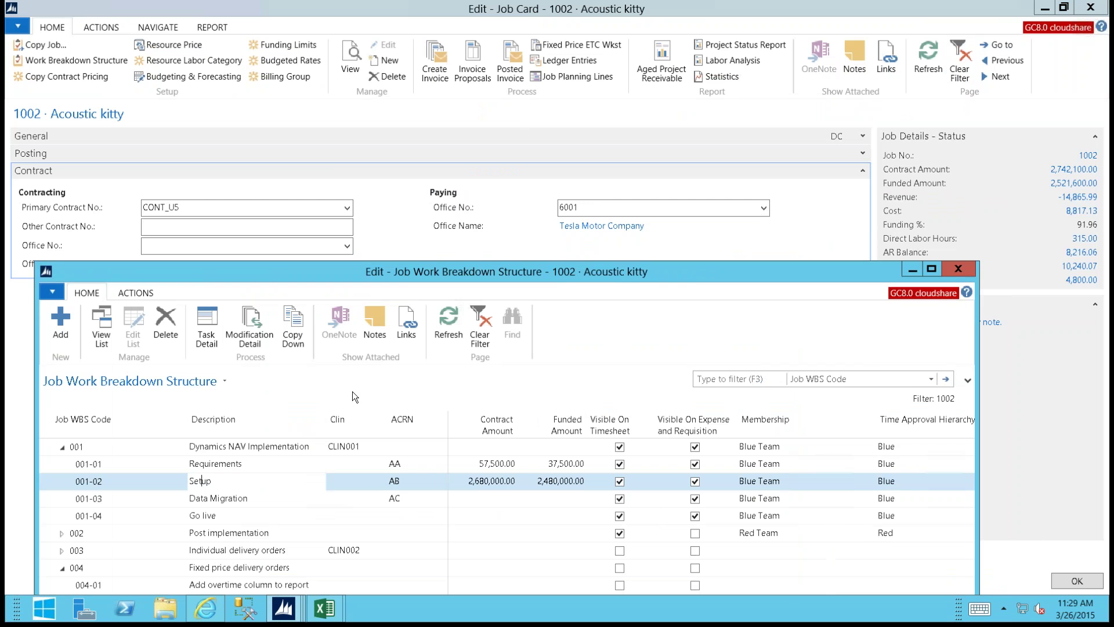
# Step: Open the task detail of 001-02 Setup, review its General and Posting settings, and close it
pyautogui.click(209, 339)
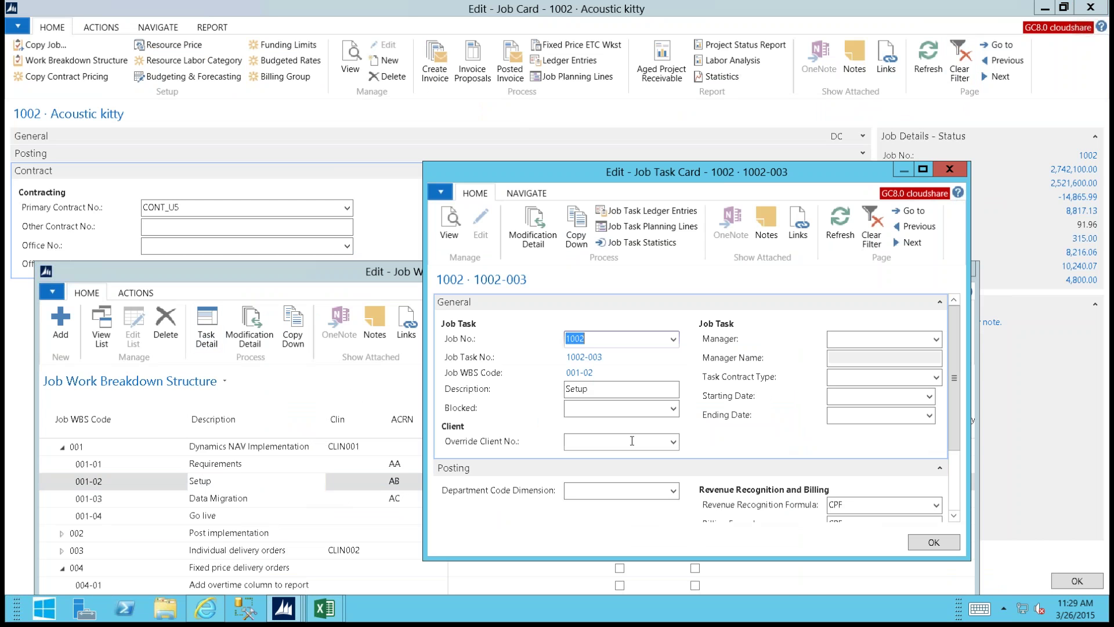
pyautogui.scroll(-1, 959, 429)
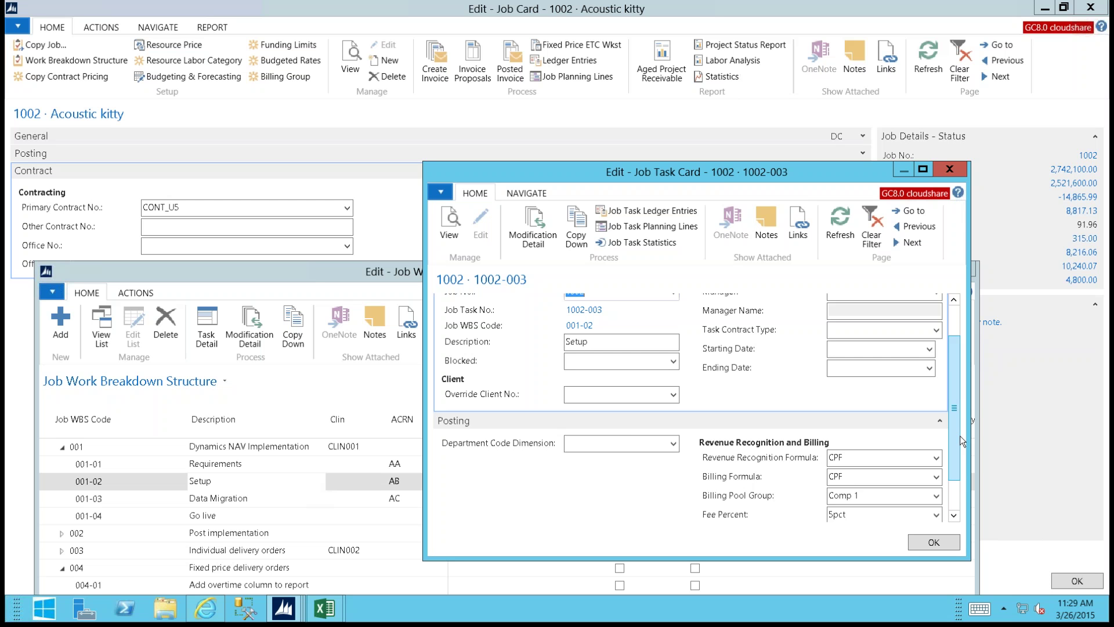
pyautogui.click(942, 174)
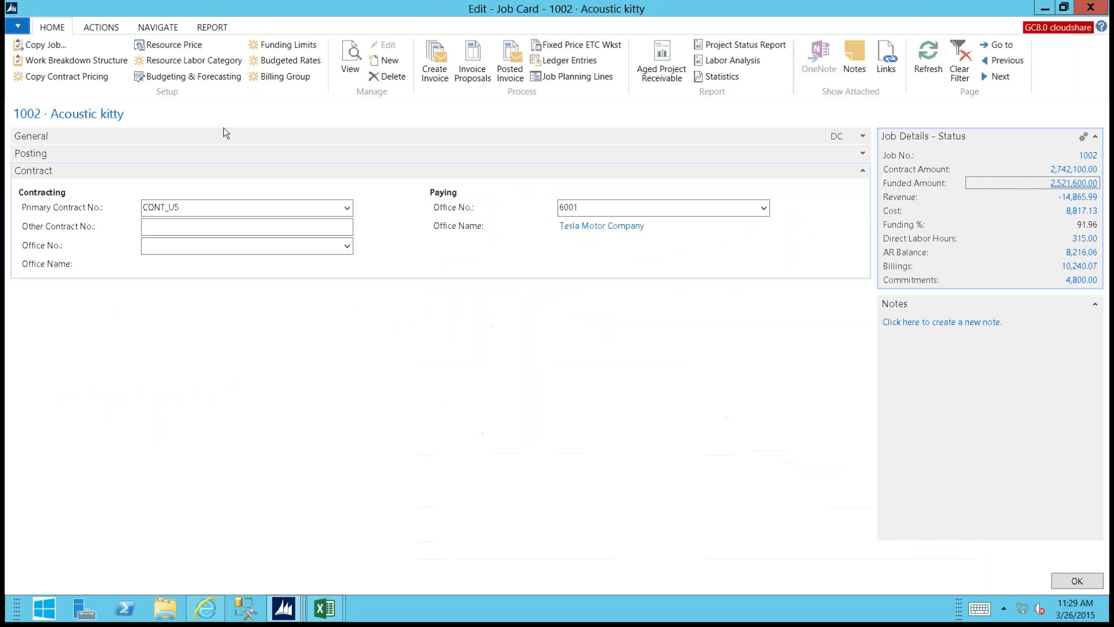
# Step: Reopen the Work Breakdown Structure, expand code 001, and review the timesheet and expense visibility, membership and approval hierarchy columns
pyautogui.click(41, 65)
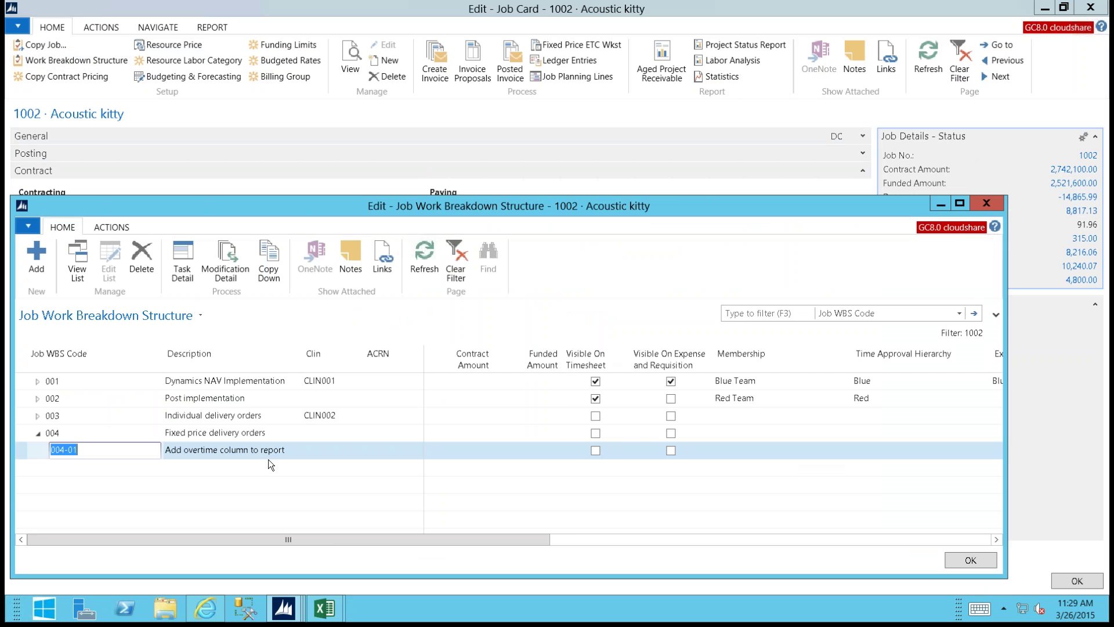
pyautogui.moveTo(333, 539); pyautogui.dragTo(383, 539)
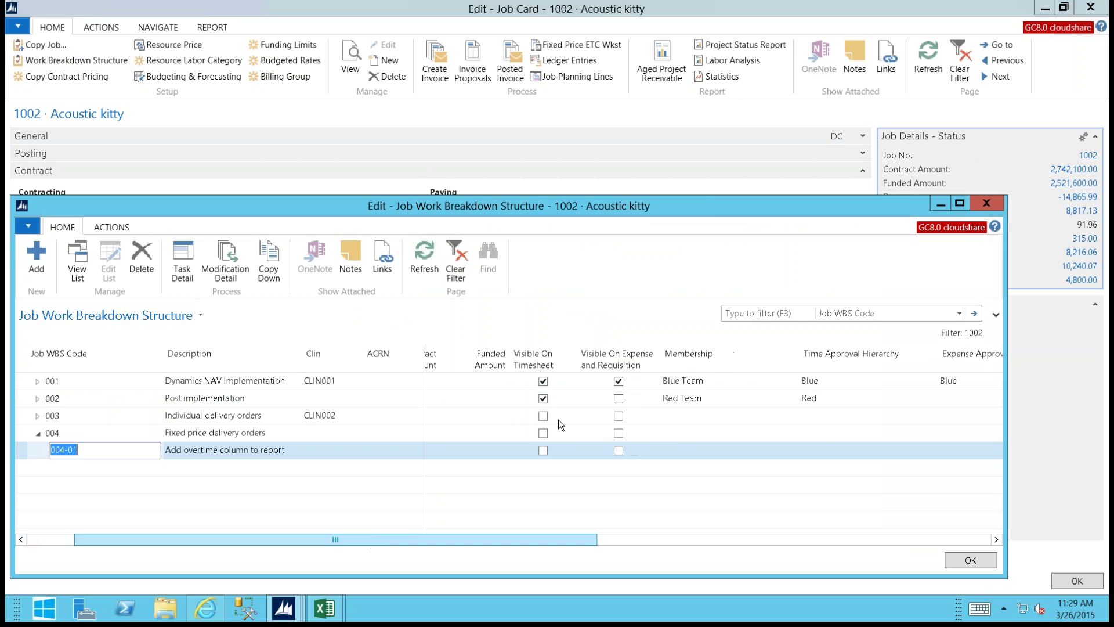
pyautogui.click(37, 382)
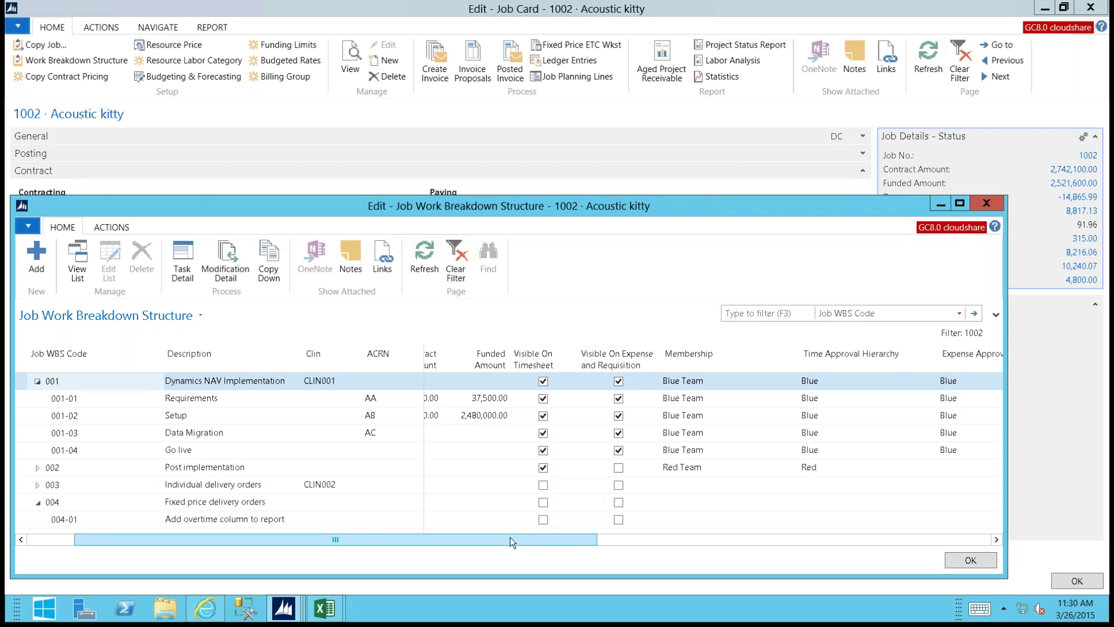
pyautogui.moveTo(506, 537); pyautogui.dragTo(555, 541)
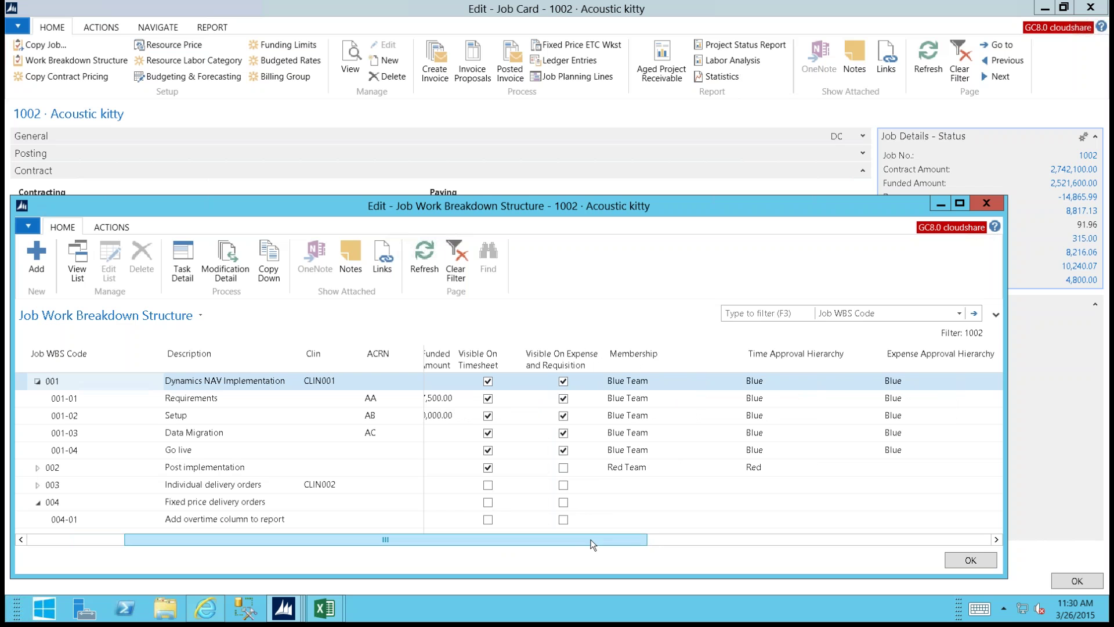
pyautogui.moveTo(628, 539); pyautogui.dragTo(752, 538)
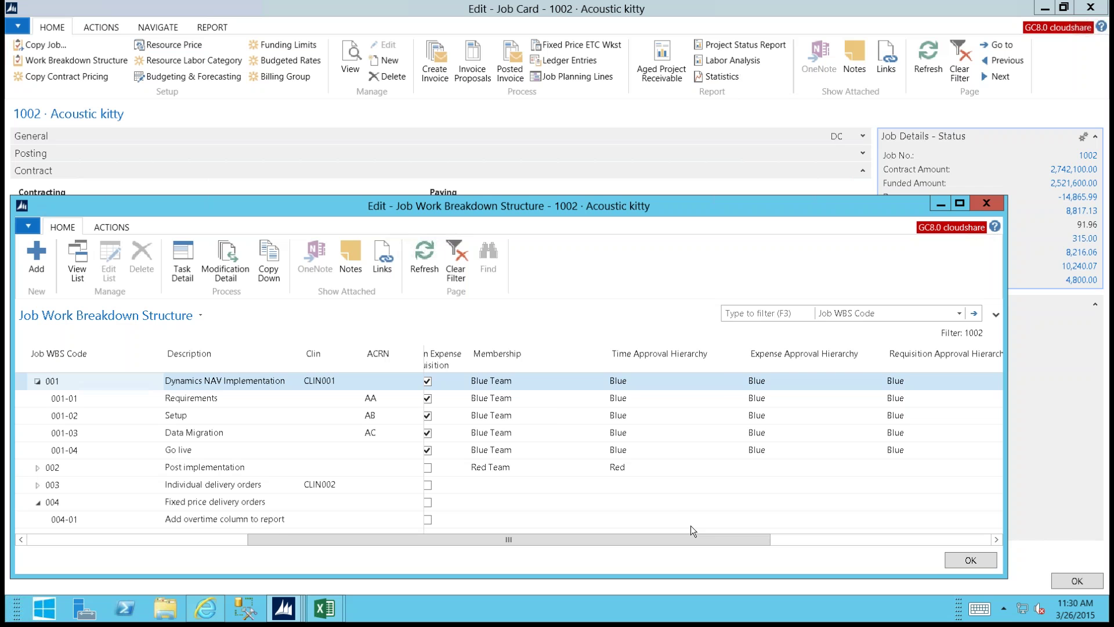
pyautogui.click(308, 545)
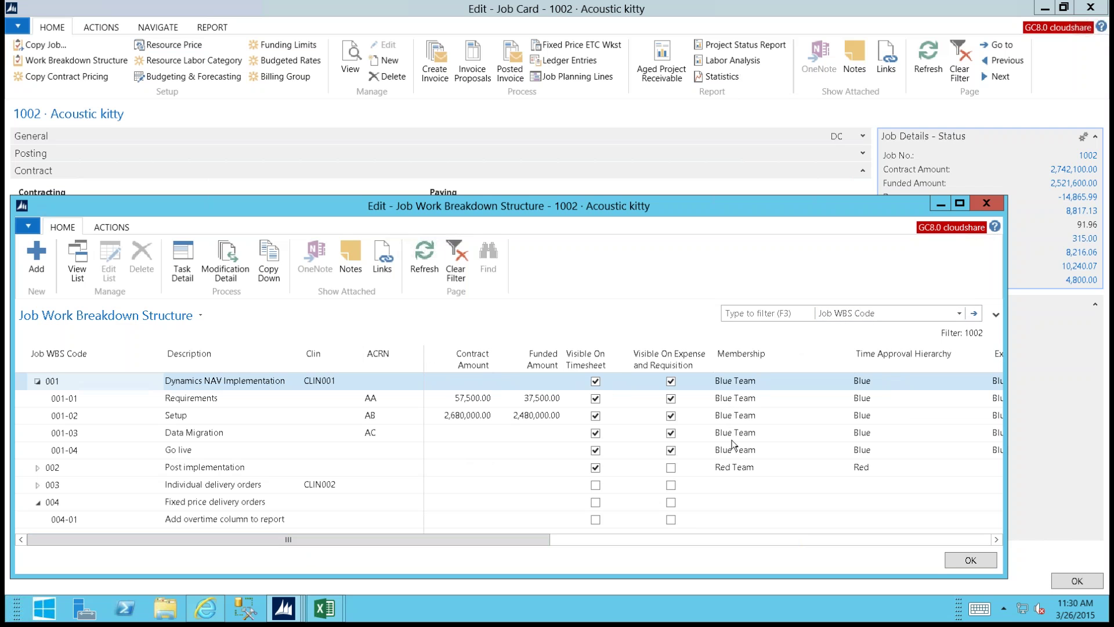
# Step: Close the Work Breakdown Structure, open the alerts of job 1002, and place the widened Job Alerts window below the job card's commands
pyautogui.click(989, 202)
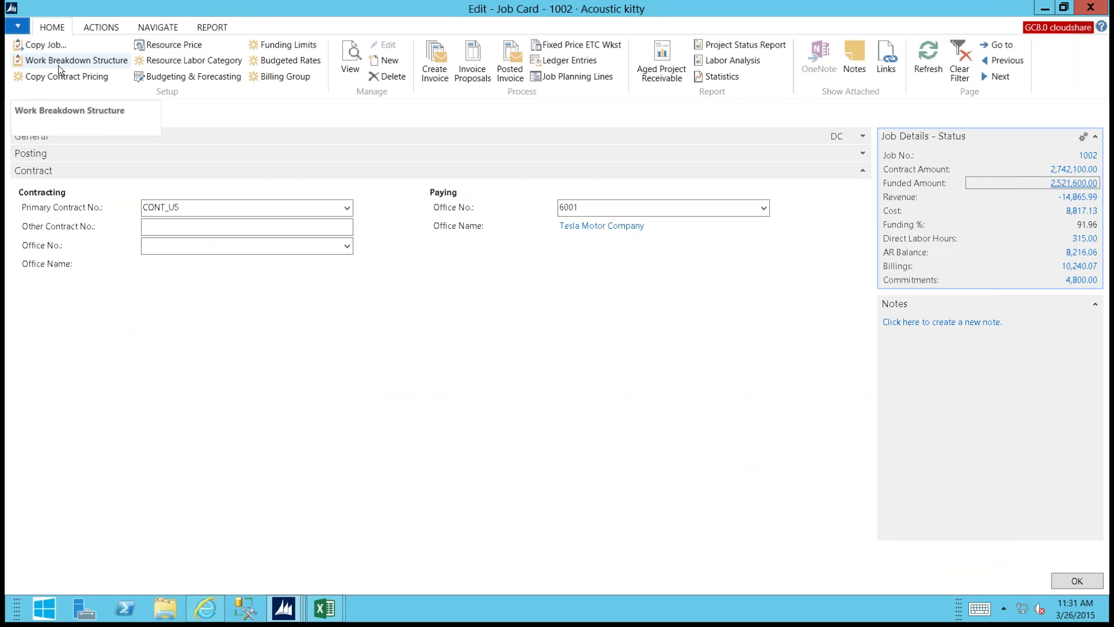
pyautogui.click(101, 29)
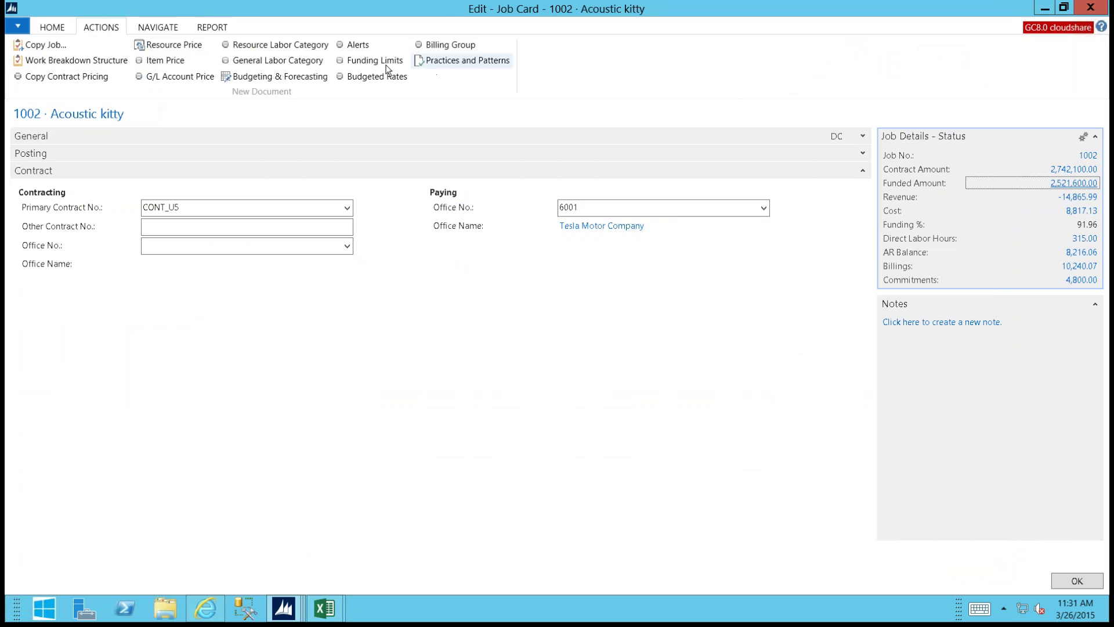
pyautogui.click(357, 48)
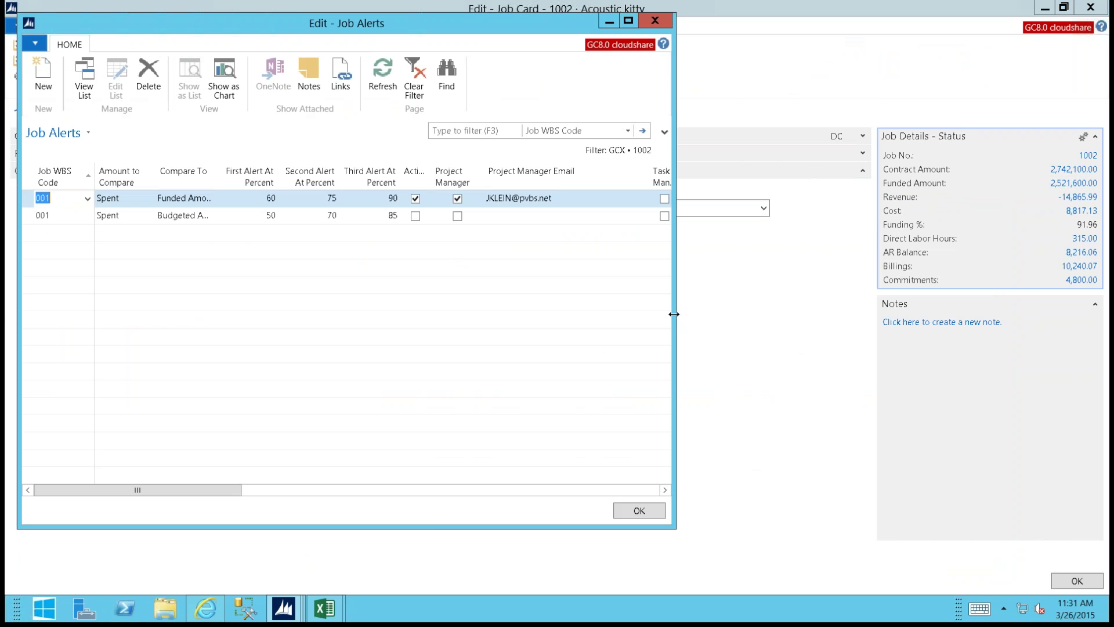
pyautogui.moveTo(680, 314); pyautogui.dragTo(939, 317)
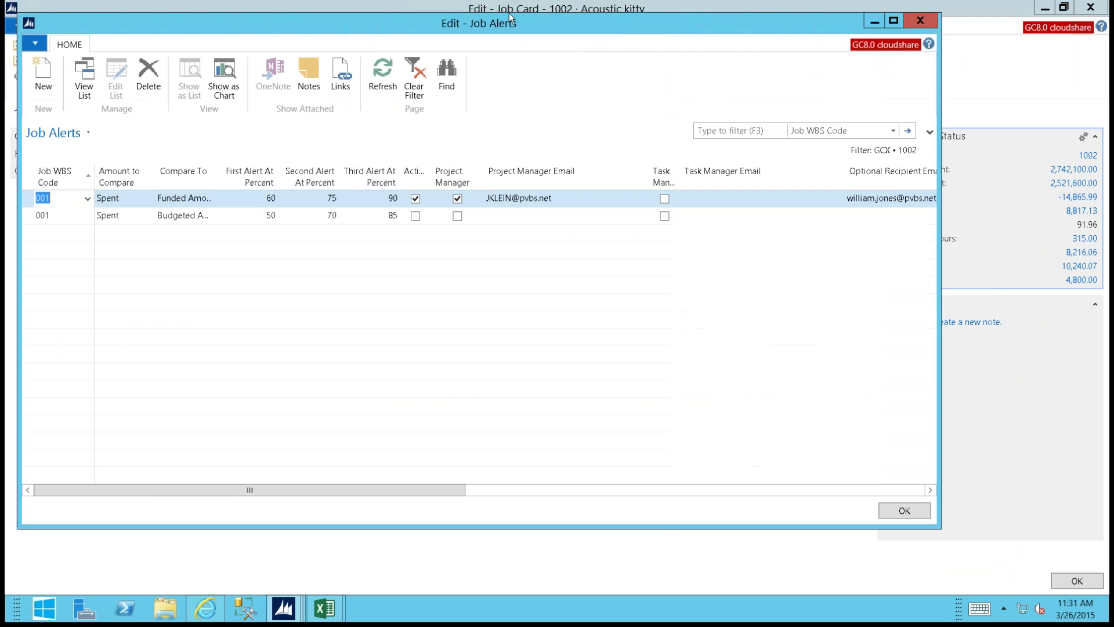
pyautogui.moveTo(502, 26); pyautogui.dragTo(535, 183)
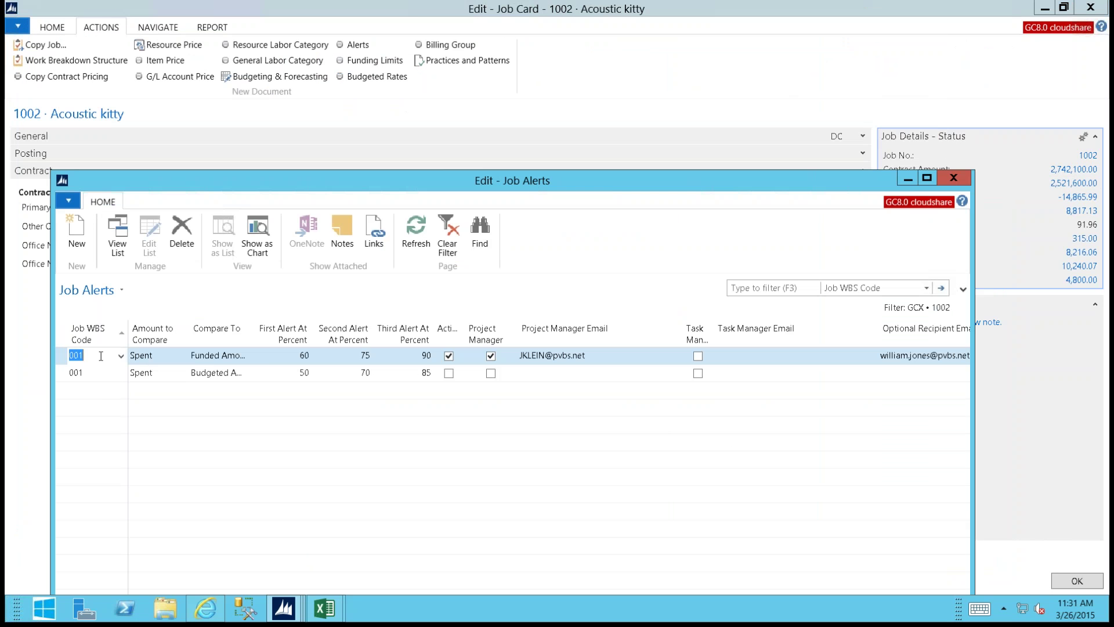
# Step: Review the Amount to Compare and Compare To options available for the first 001 alert, keeping Spent and Funded Amount
pyautogui.click(183, 355)
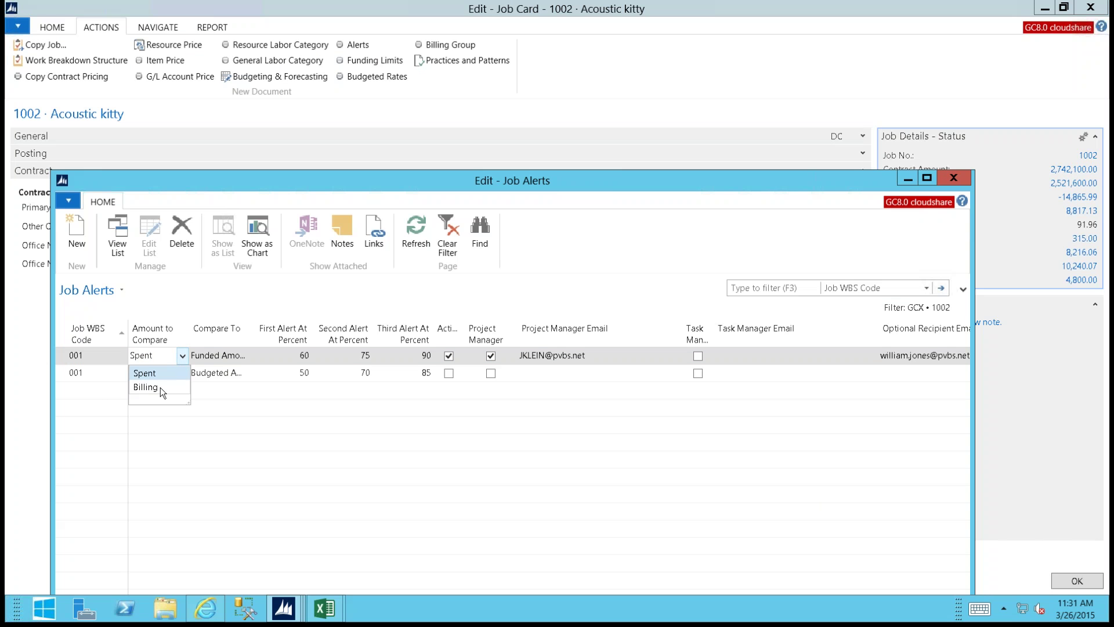
pyautogui.click(250, 363)
pyautogui.click(243, 356)
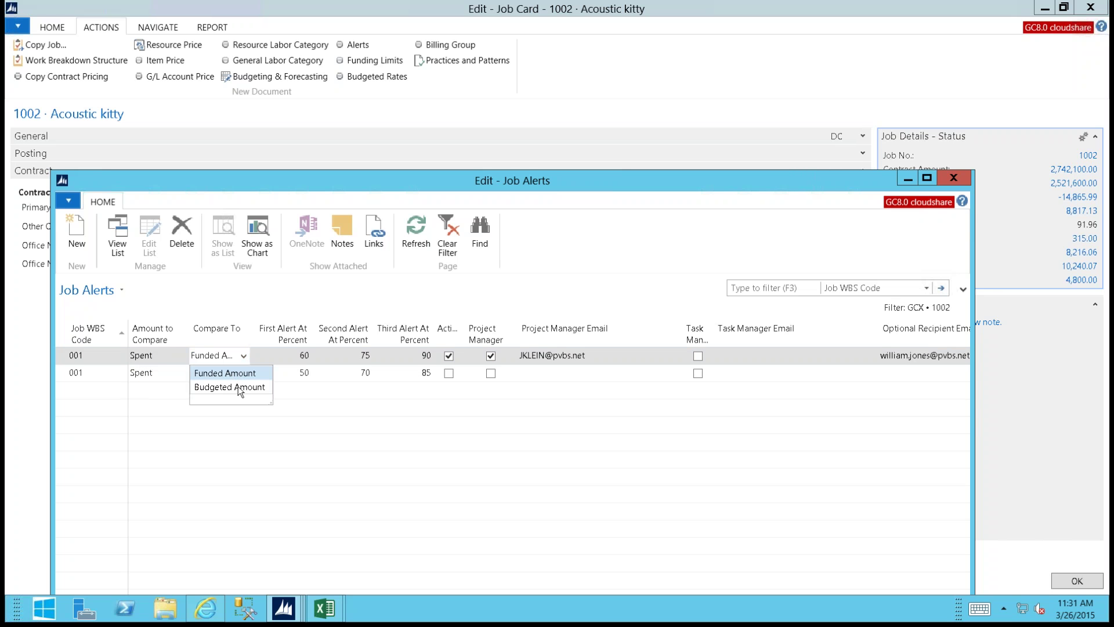
pyautogui.click(244, 357)
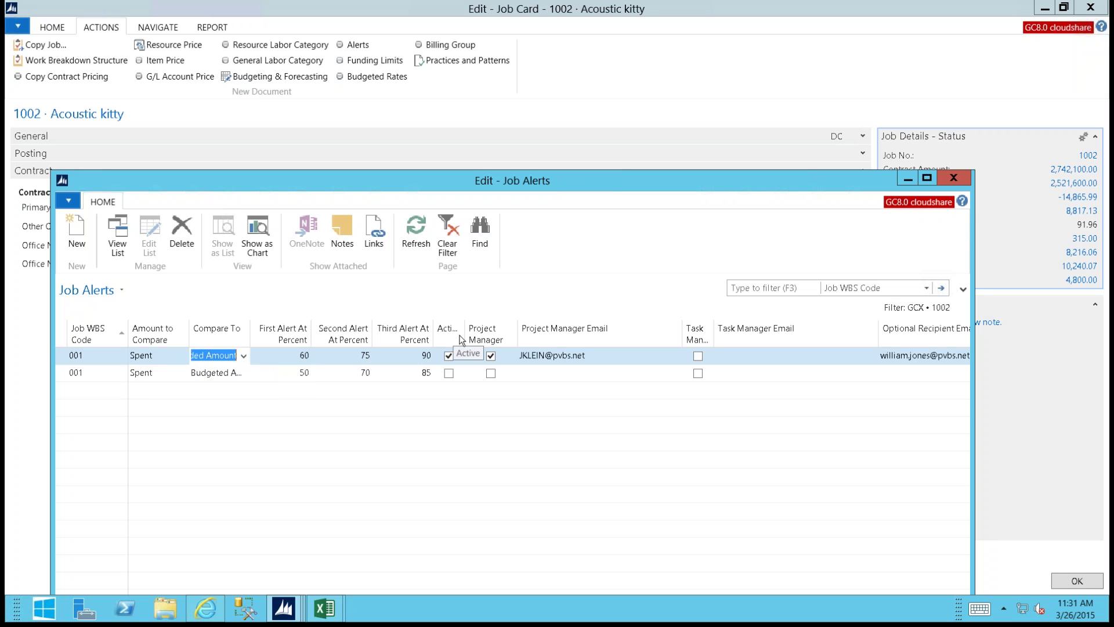
# Step: Widen the Active and Task Manager columns to show their full headings, and raise the Job Alerts window to review the recipient columns
pyautogui.moveTo(463, 333); pyautogui.dragTo(491, 334)
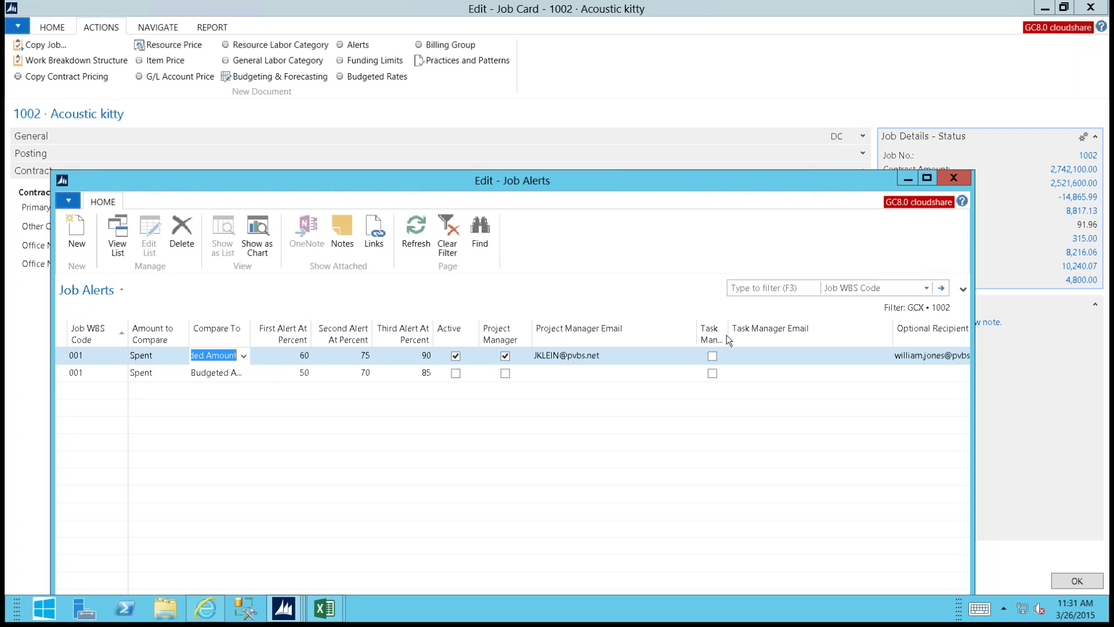
pyautogui.moveTo(727, 336); pyautogui.dragTo(753, 335)
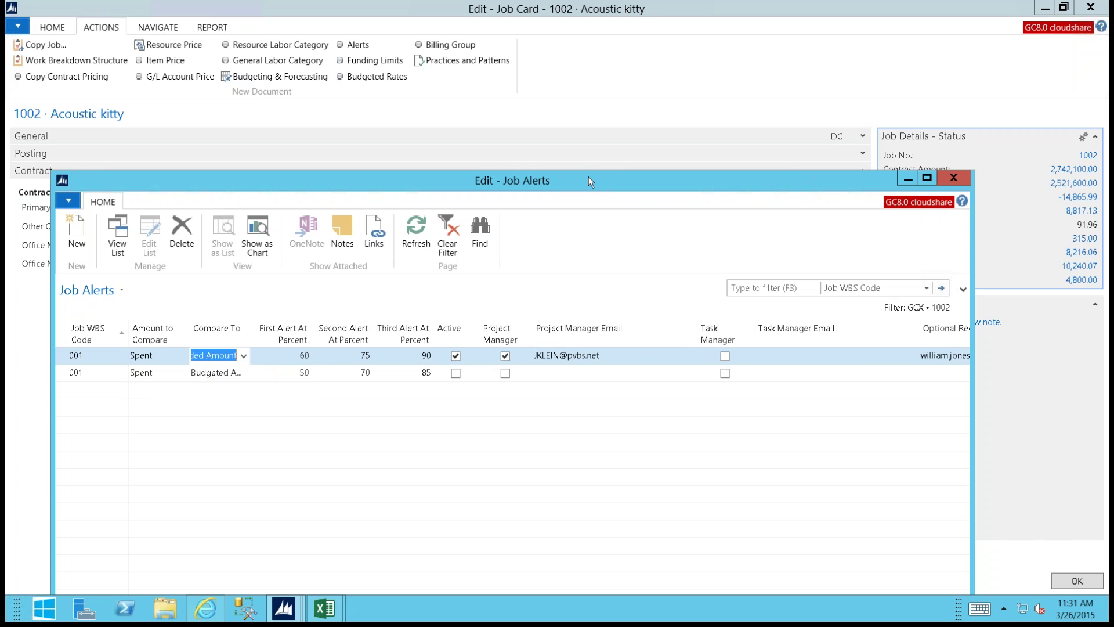
pyautogui.moveTo(589, 177); pyautogui.dragTo(566, 97)
pyautogui.moveTo(418, 566); pyautogui.dragTo(639, 564)
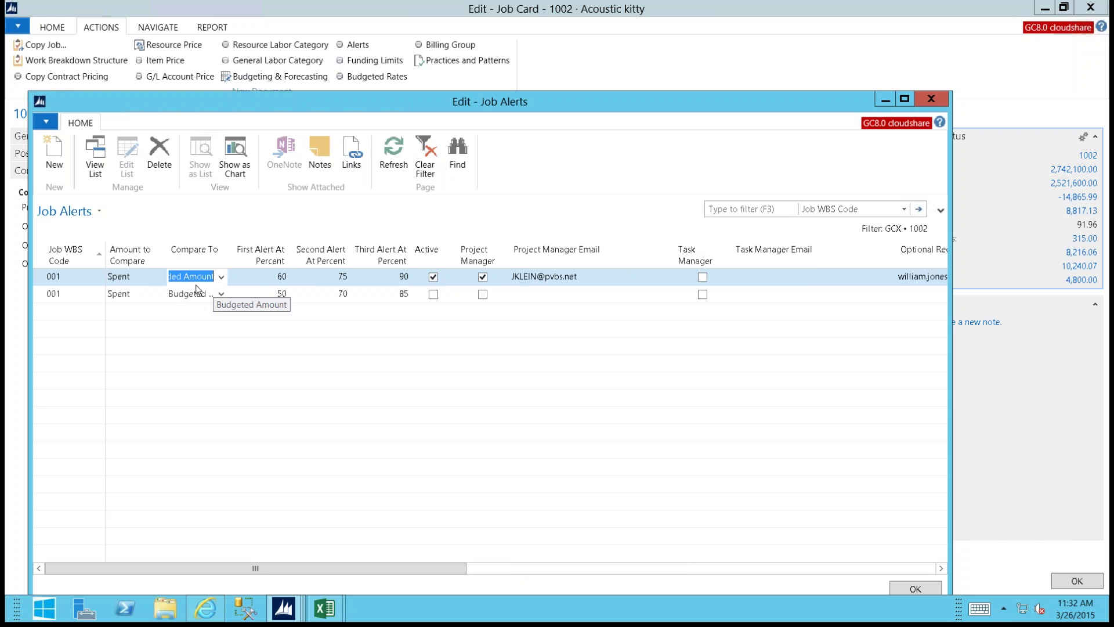
# Step: Check the Amount to Compare choices of the first alert again, keep Spent, and close Job Alerts
pyautogui.click(159, 278)
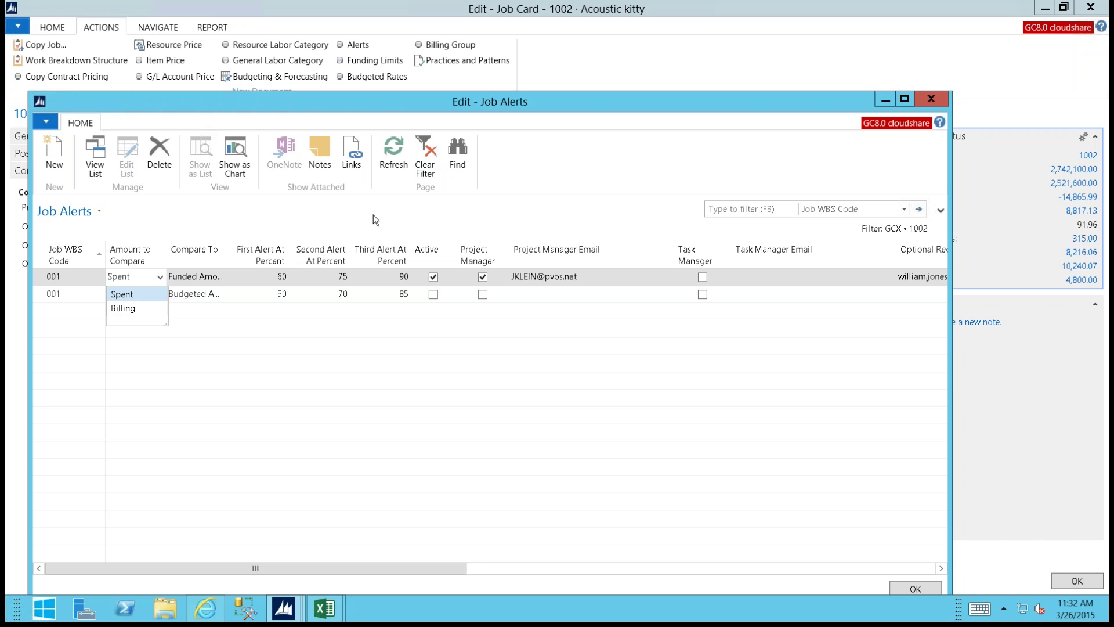
pyautogui.press('Return')
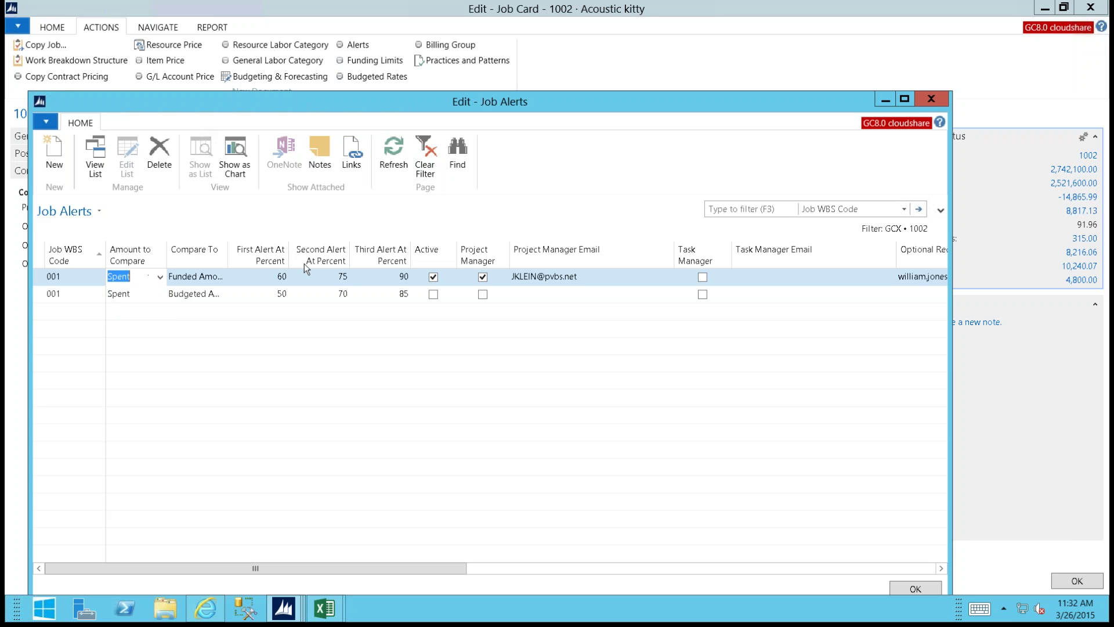
pyautogui.click(930, 99)
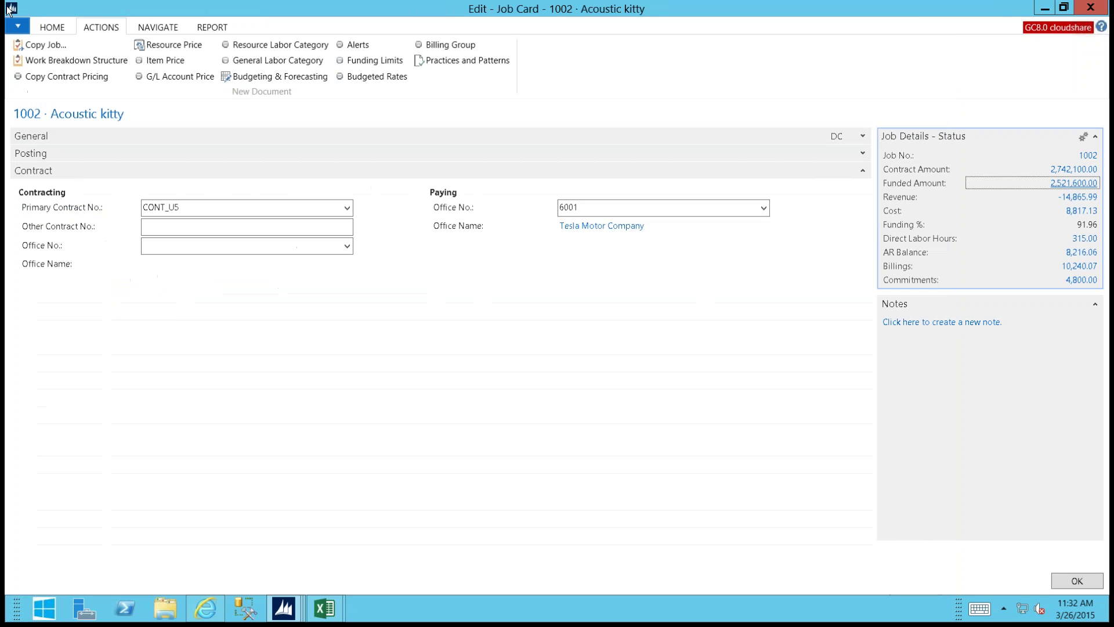
# Step: Open Budgeting & Forecasting for job 1002 and examine the monthly labor, travel, burden and fee lines of the budget matrix
pyautogui.click(45, 29)
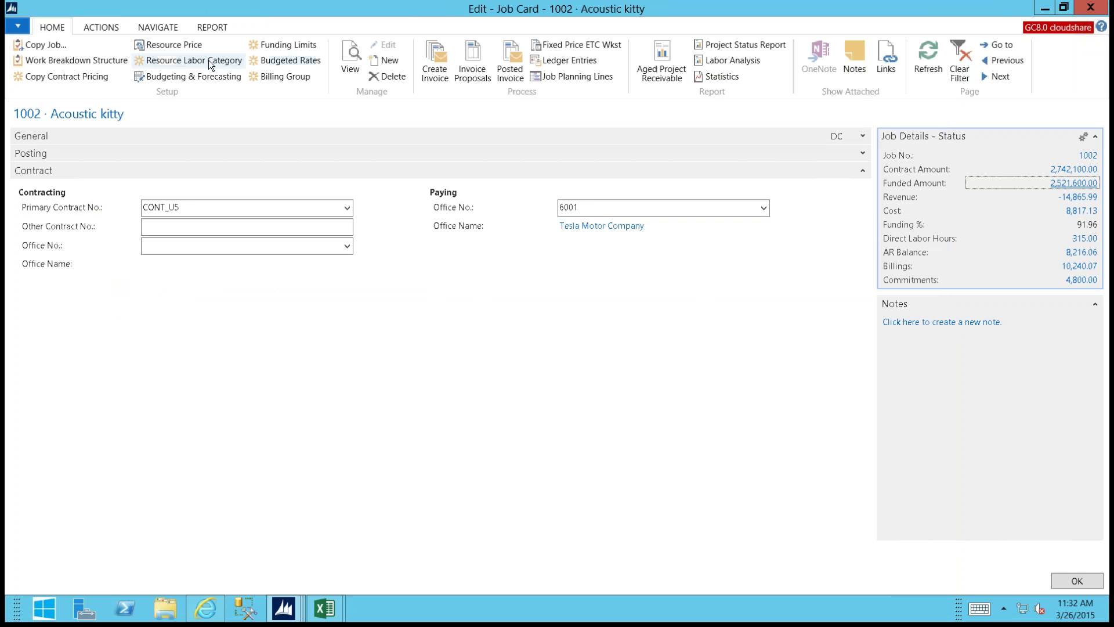
pyautogui.click(196, 78)
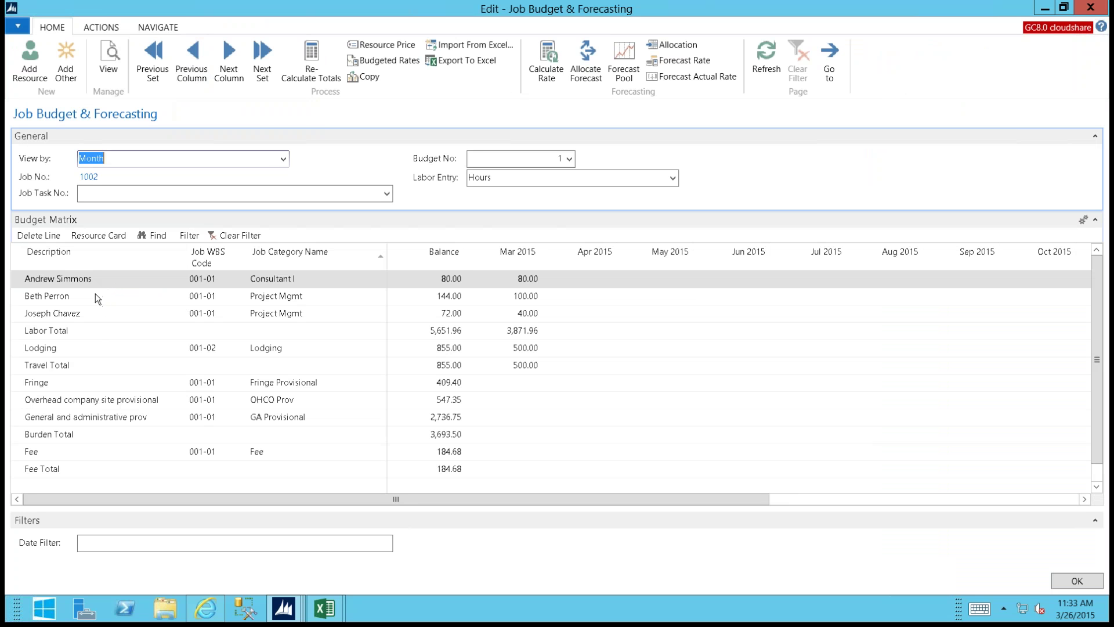
pyautogui.click(534, 316)
pyautogui.press('Escape')
# Step: Look over the budget copy options, cancel without copying, and leave Job Budget & Forecasting after pointing out the Excel export
pyautogui.click(364, 78)
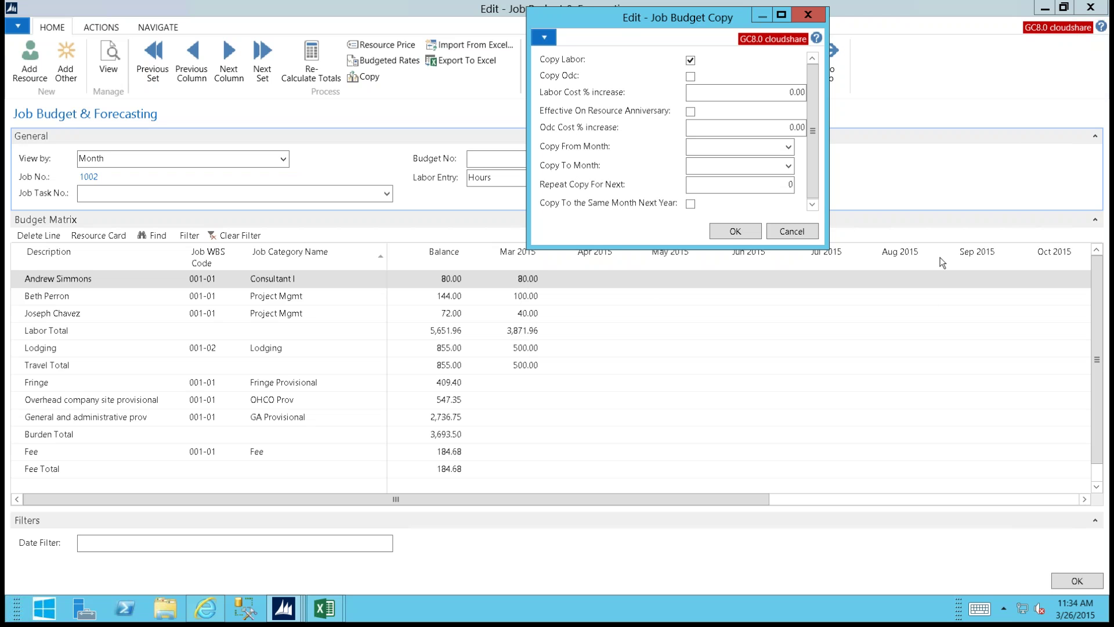
pyautogui.click(806, 235)
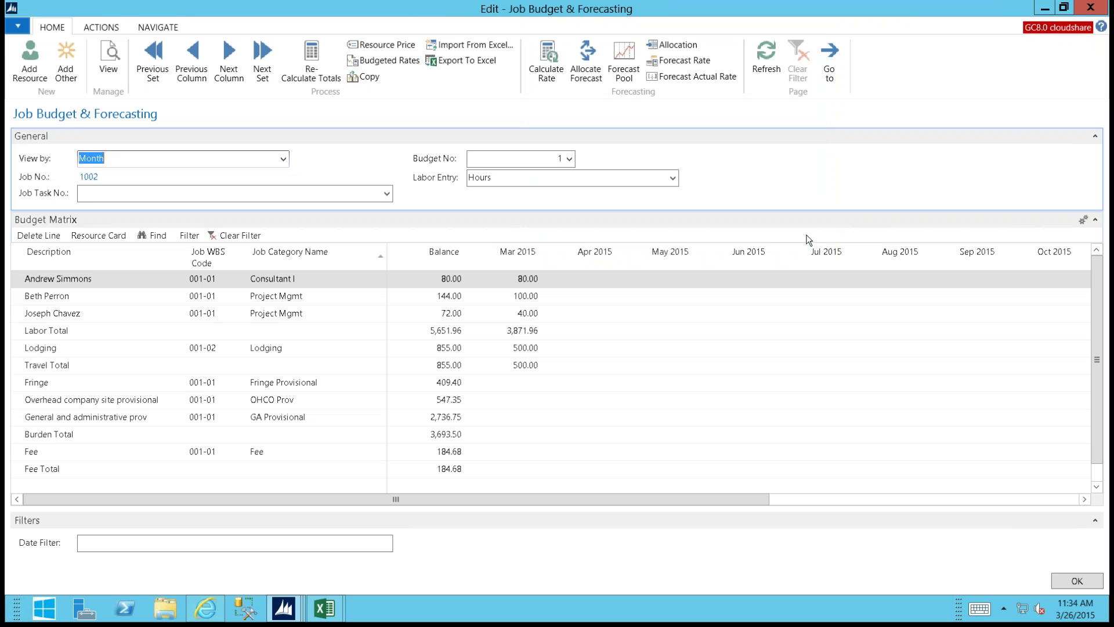
pyautogui.click(459, 61)
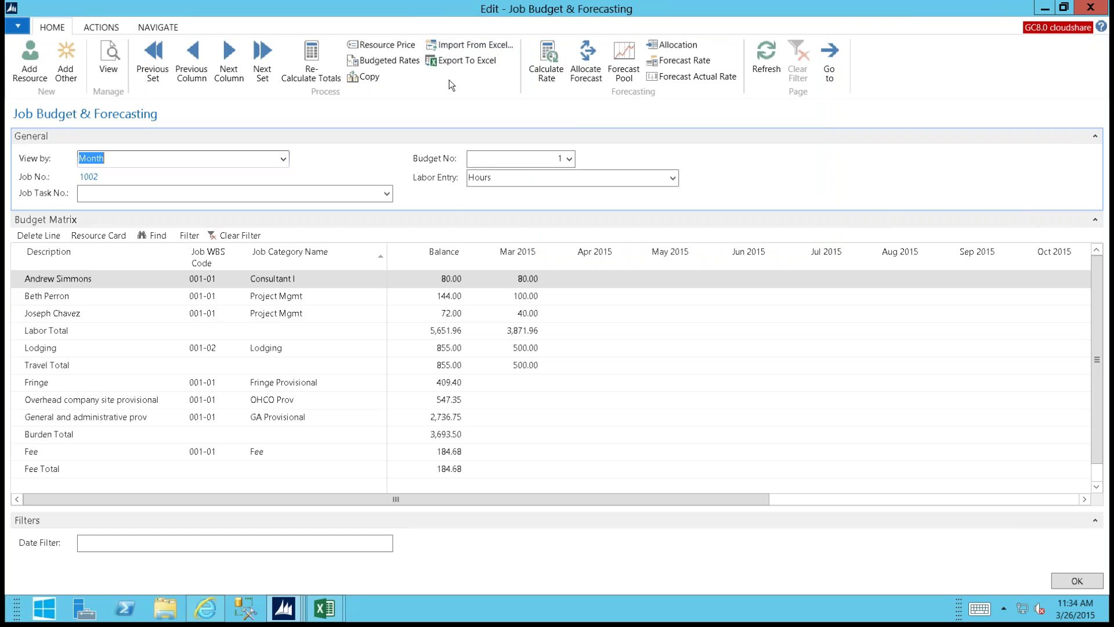
pyautogui.press('Escape')
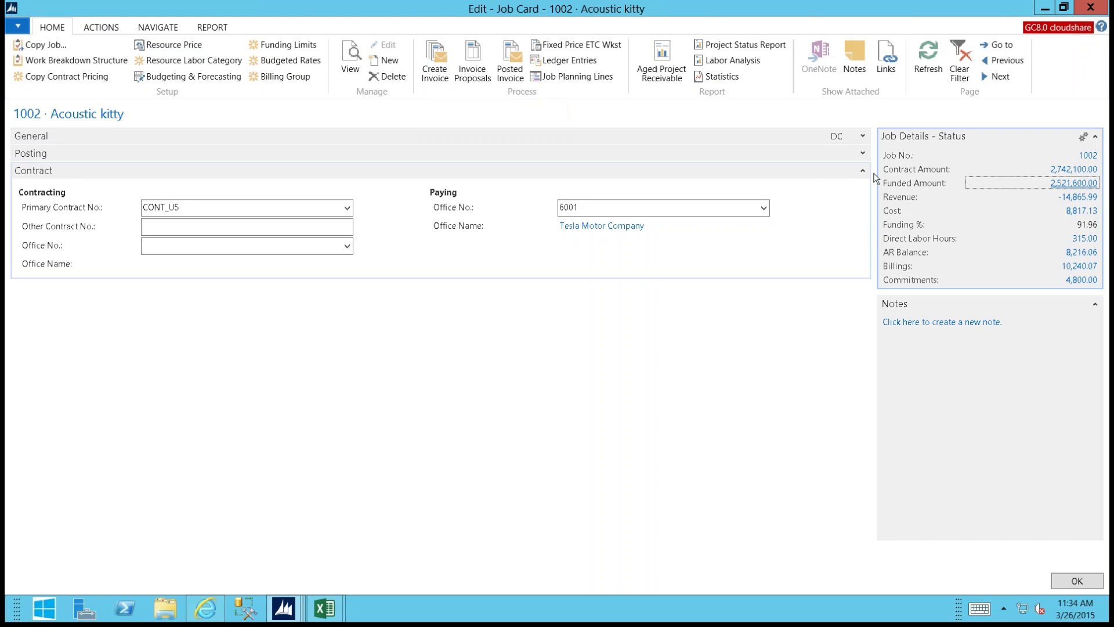
# Step: Review the Posting settings of job 1002, including revenue recognition and billing, and close the job card and the Work Breakdown Structure
pyautogui.click(863, 154)
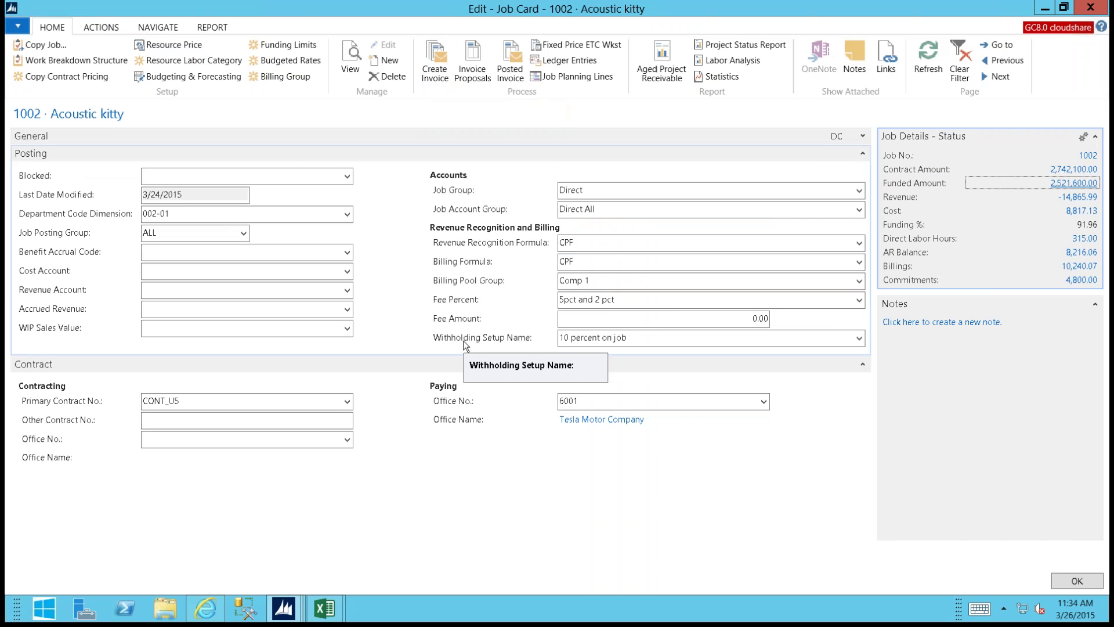
pyautogui.click(1093, 9)
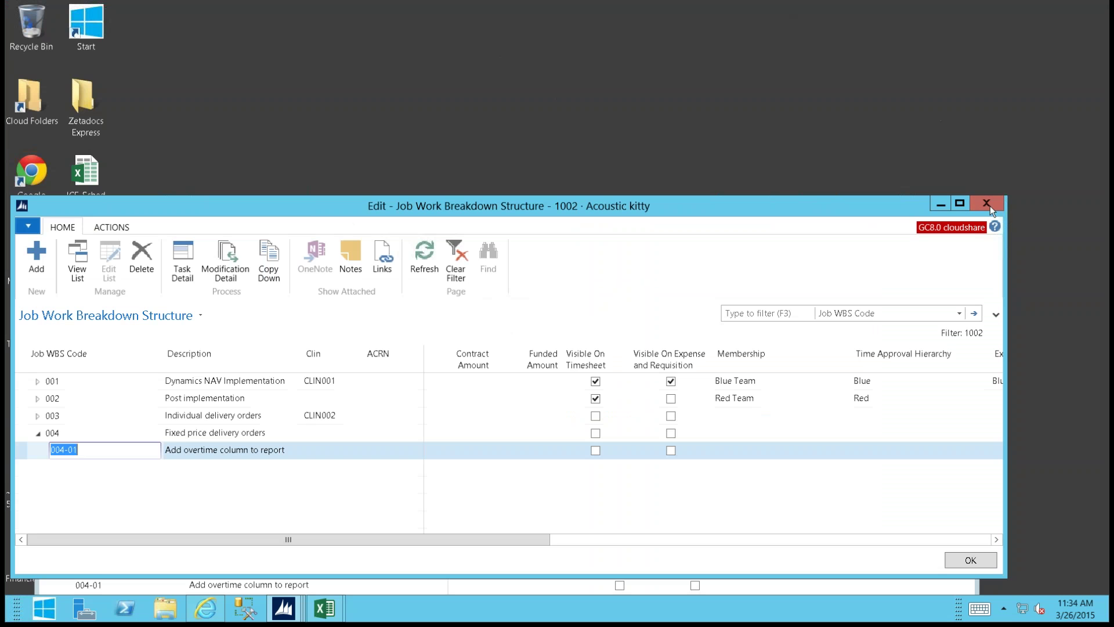
pyautogui.click(990, 205)
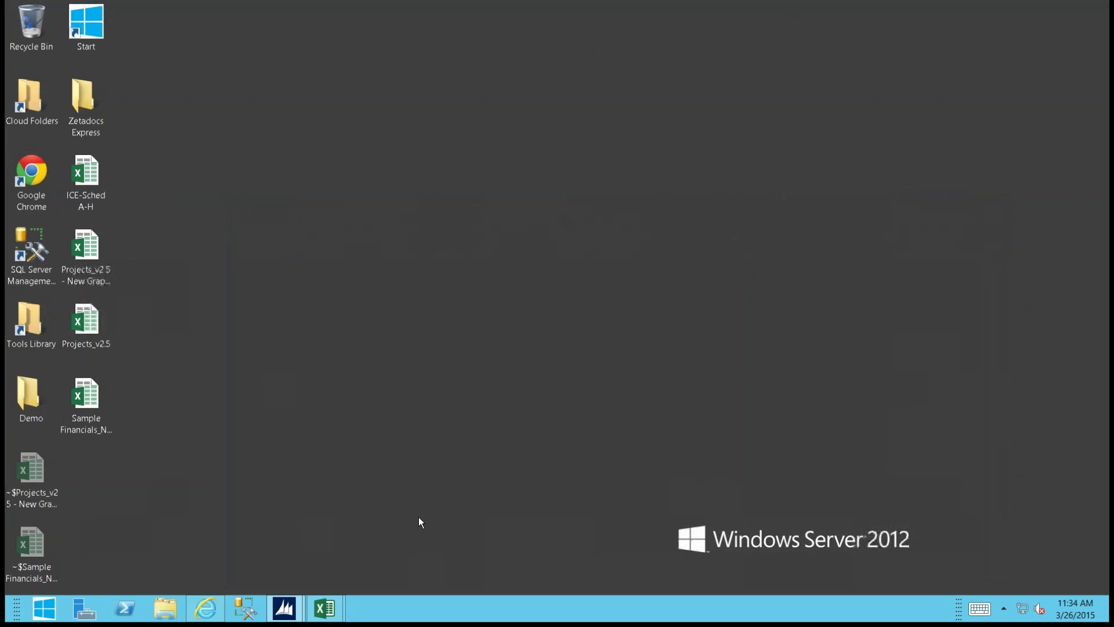
# Step: Bring back the main Dynamics NAV window, show the Project Manager Role Center, and enlarge the window
pyautogui.click(284, 608)
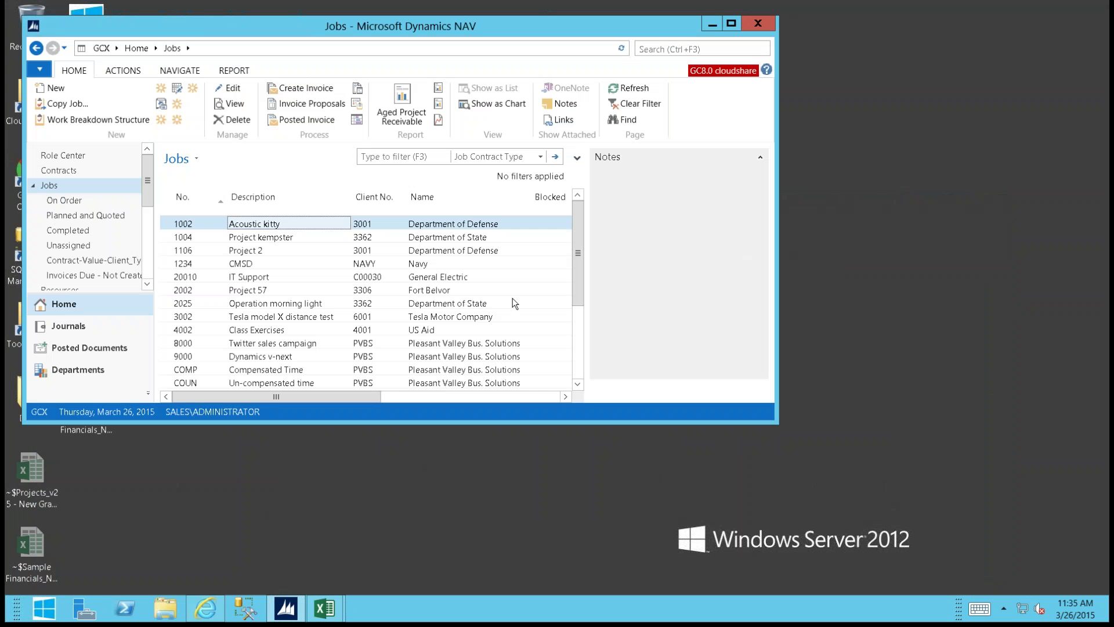
pyautogui.click(68, 162)
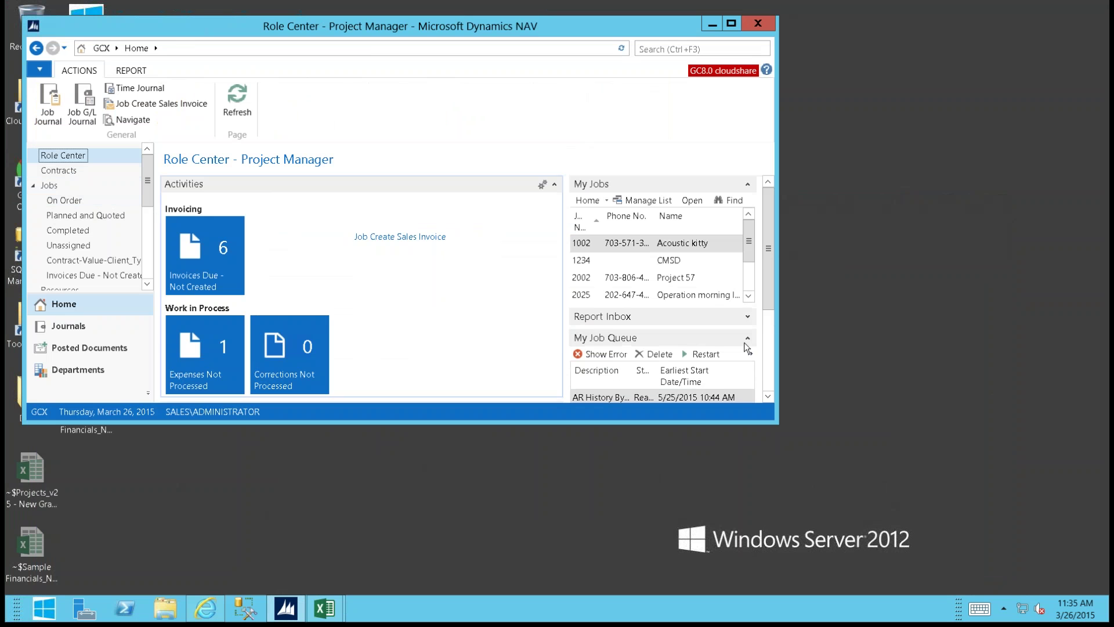
pyautogui.moveTo(778, 424); pyautogui.dragTo(998, 504)
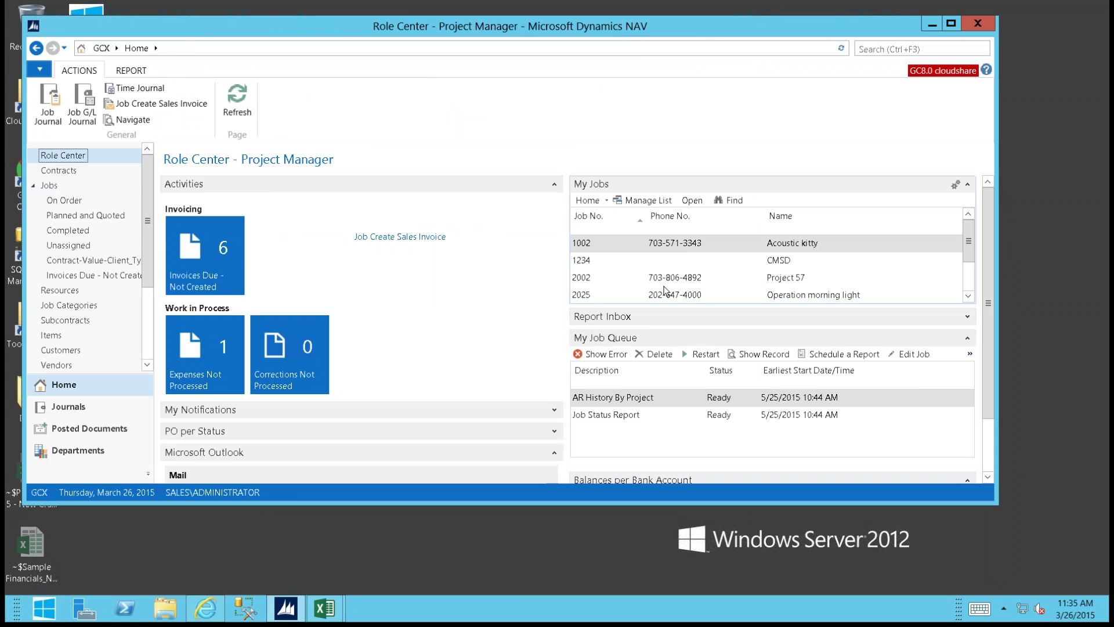
# Step: Open the job card of 2002 Project 57 from My Jobs, expand its General section and collapse Posting
pyautogui.click(665, 283)
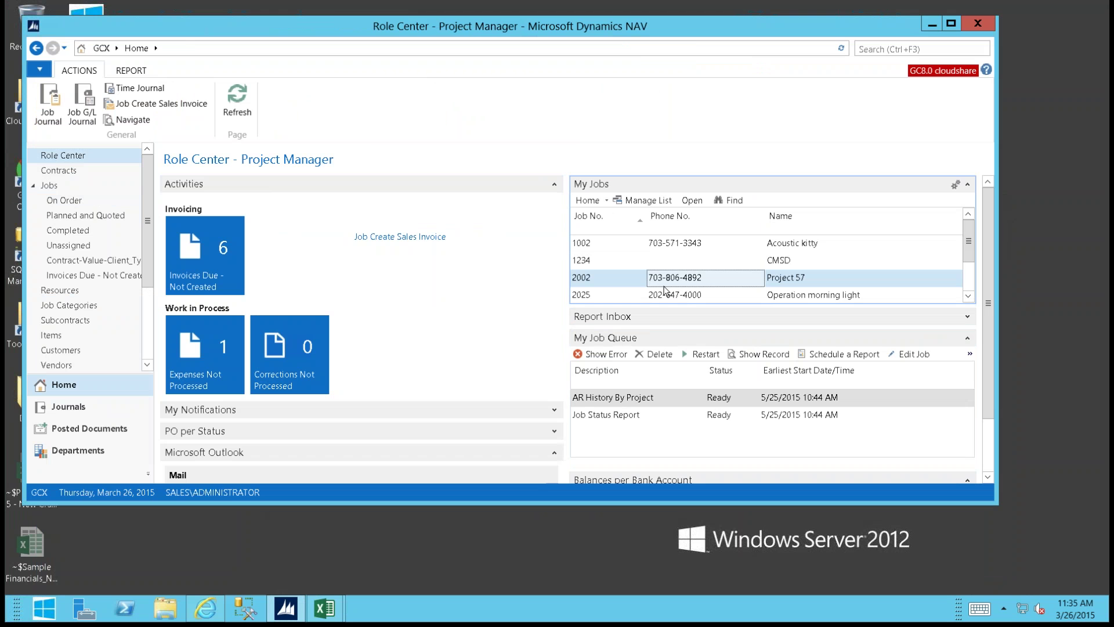
pyautogui.doubleClick(662, 288)
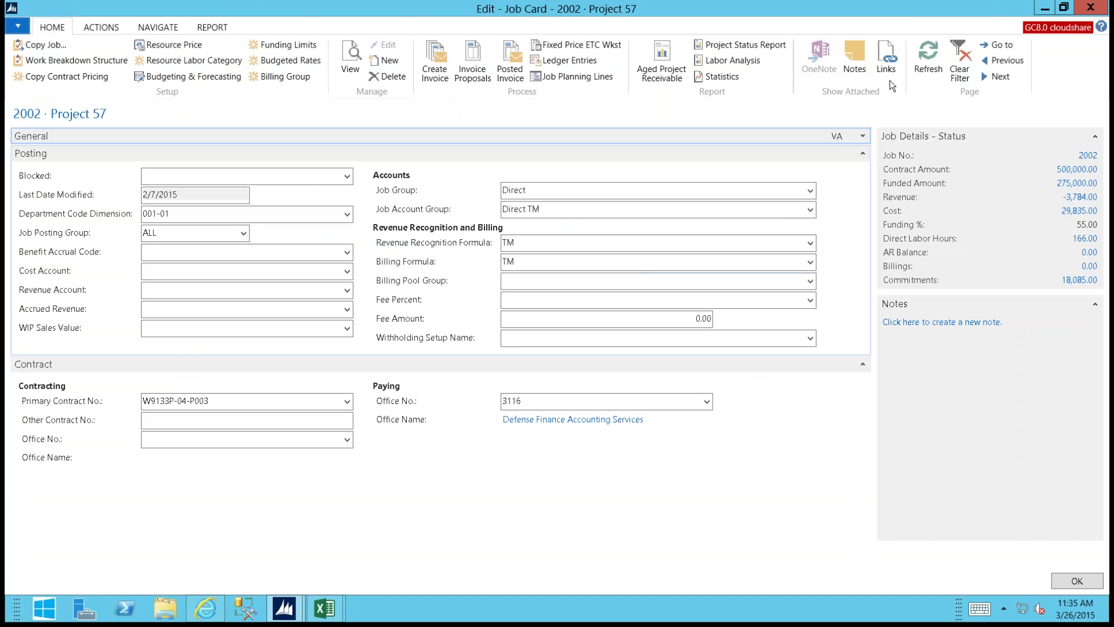
pyautogui.click(863, 136)
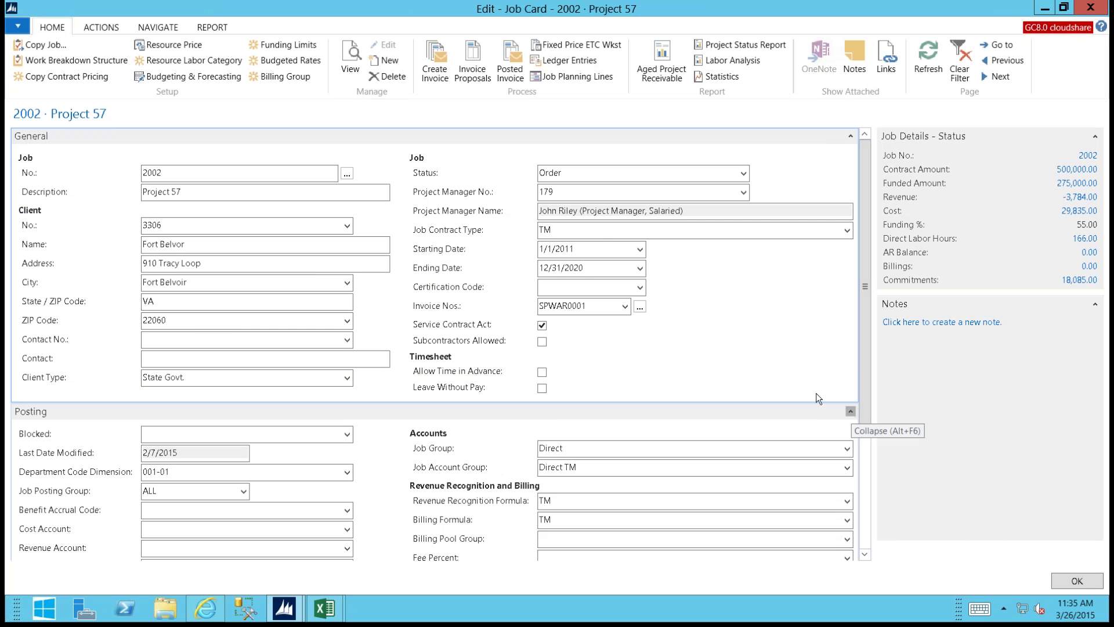
pyautogui.click(850, 411)
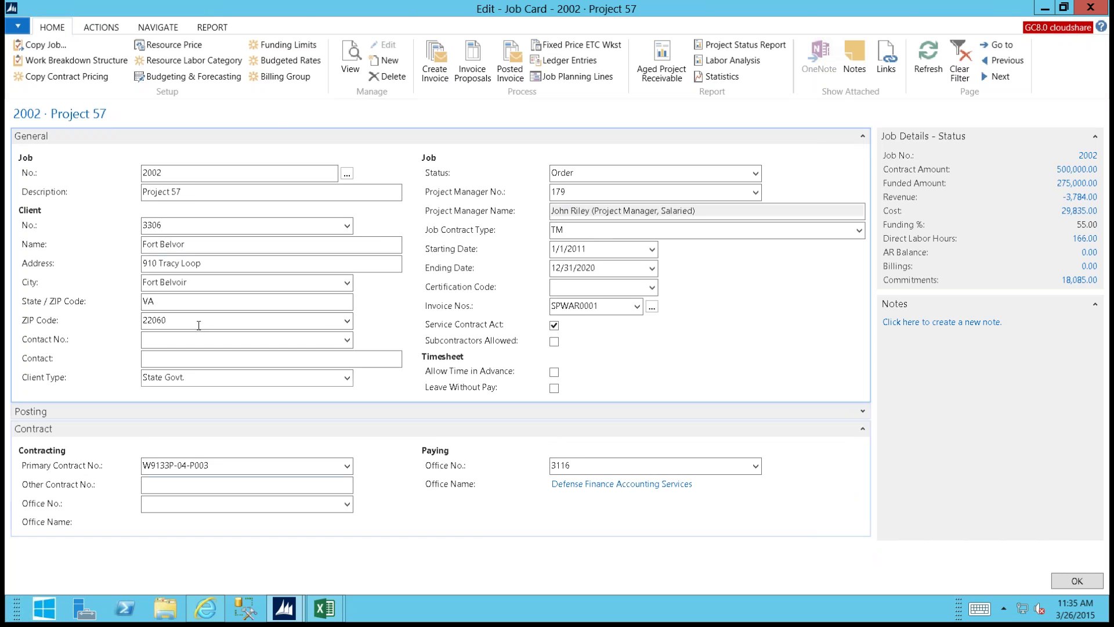
# Step: Open the resource prices of job 2002 and export the list to Microsoft Excel
pyautogui.click(154, 48)
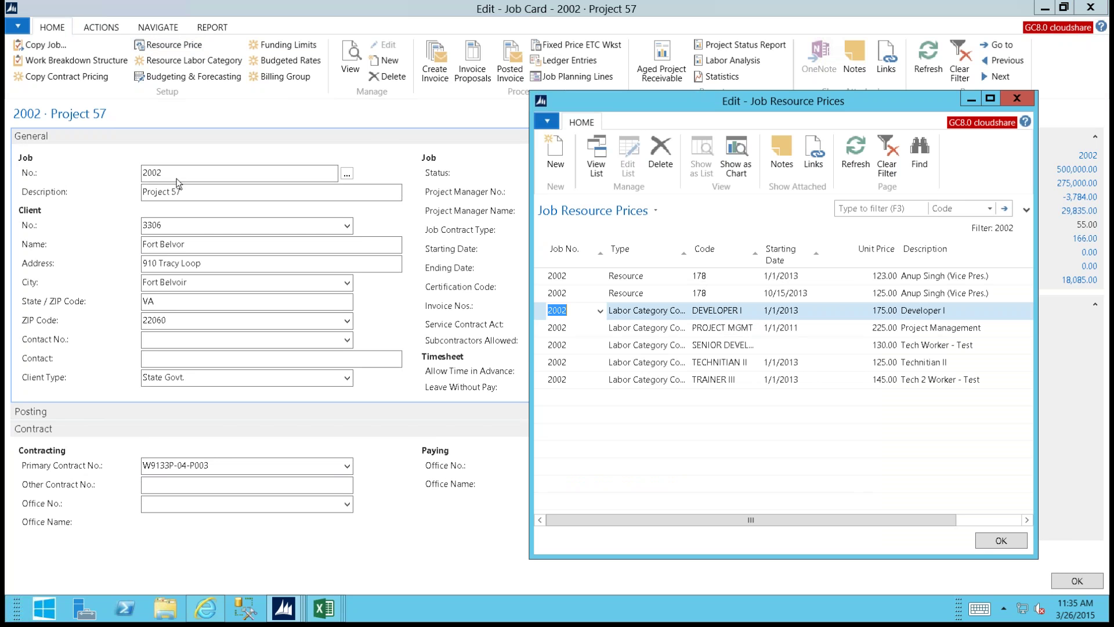
pyautogui.click(554, 116)
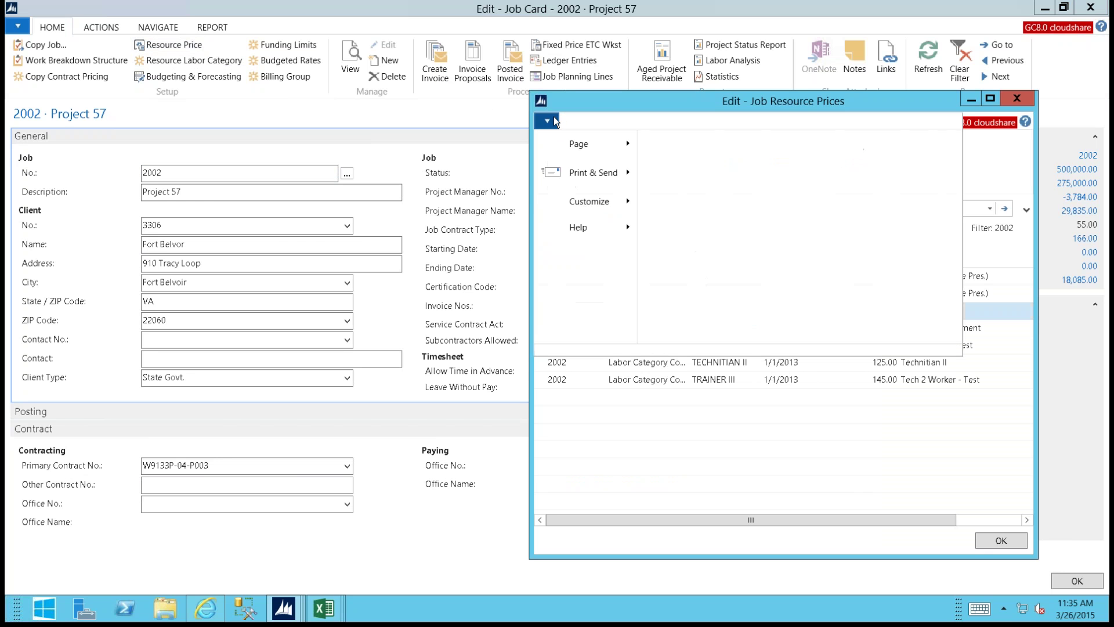
pyautogui.moveTo(586, 178)
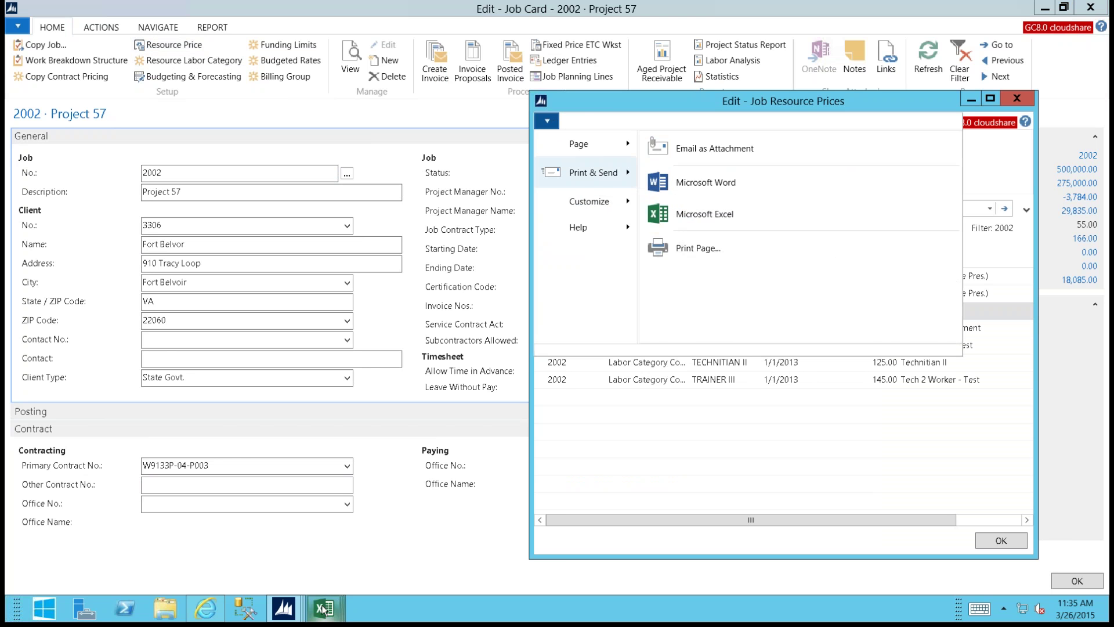
pyautogui.moveTo(324, 608)
pyautogui.click(453, 559)
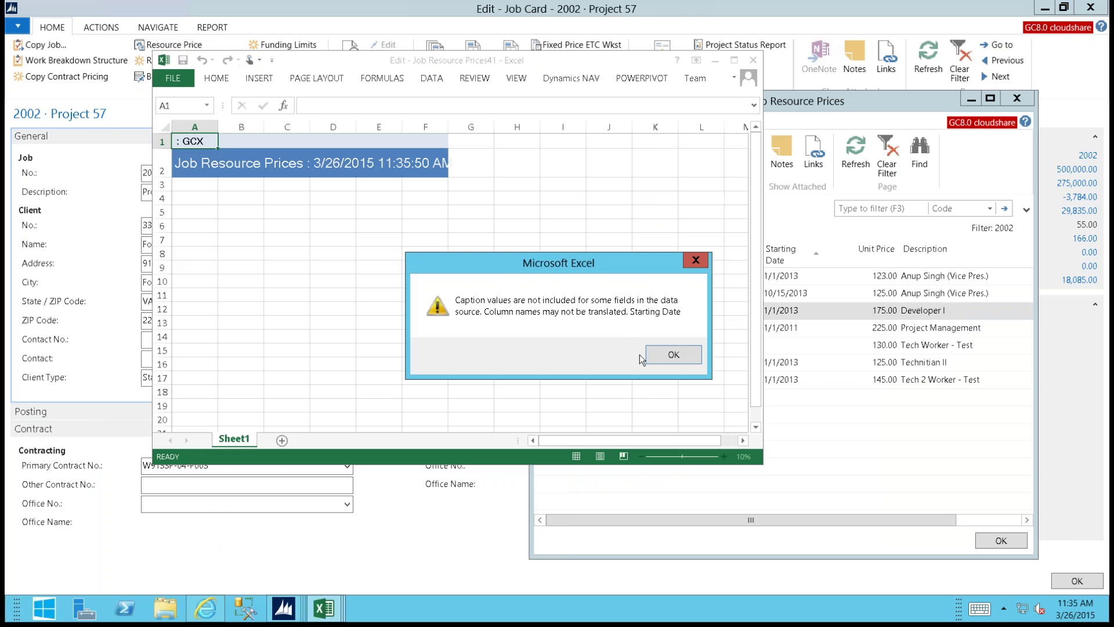
pyautogui.click(666, 357)
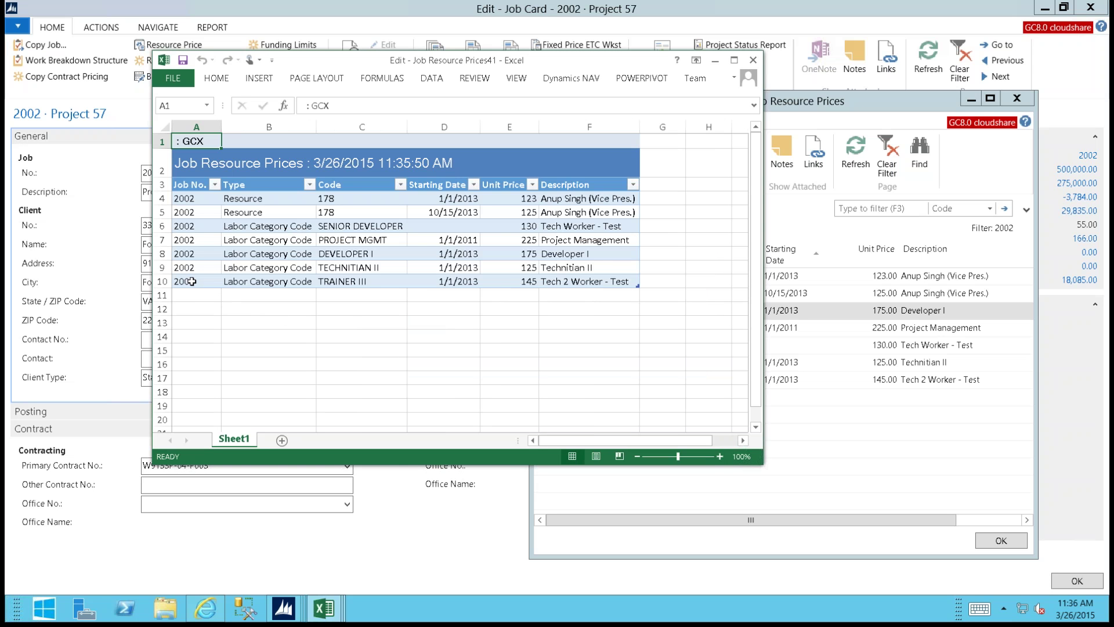
# Step: Start row 11 beneath the last TRAINER III price by copying its starting date down and changing it to 1/1/2014
pyautogui.click(456, 280)
pyautogui.hotkey('ctrl', 'c')
pyautogui.press('Down')
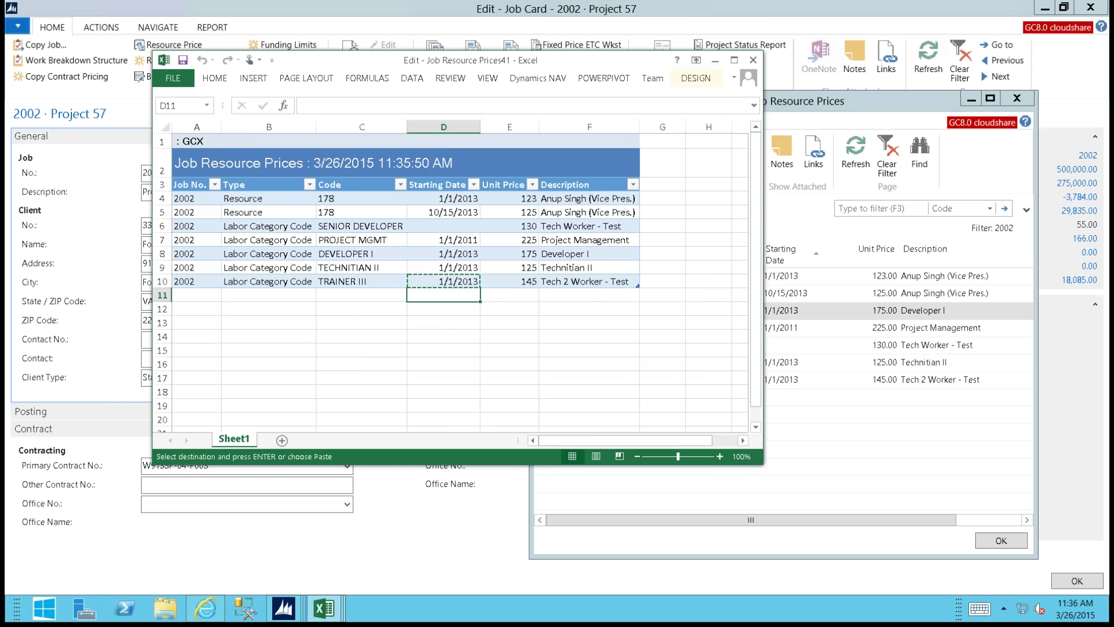
pyautogui.hotkey('ctrl', 'v')
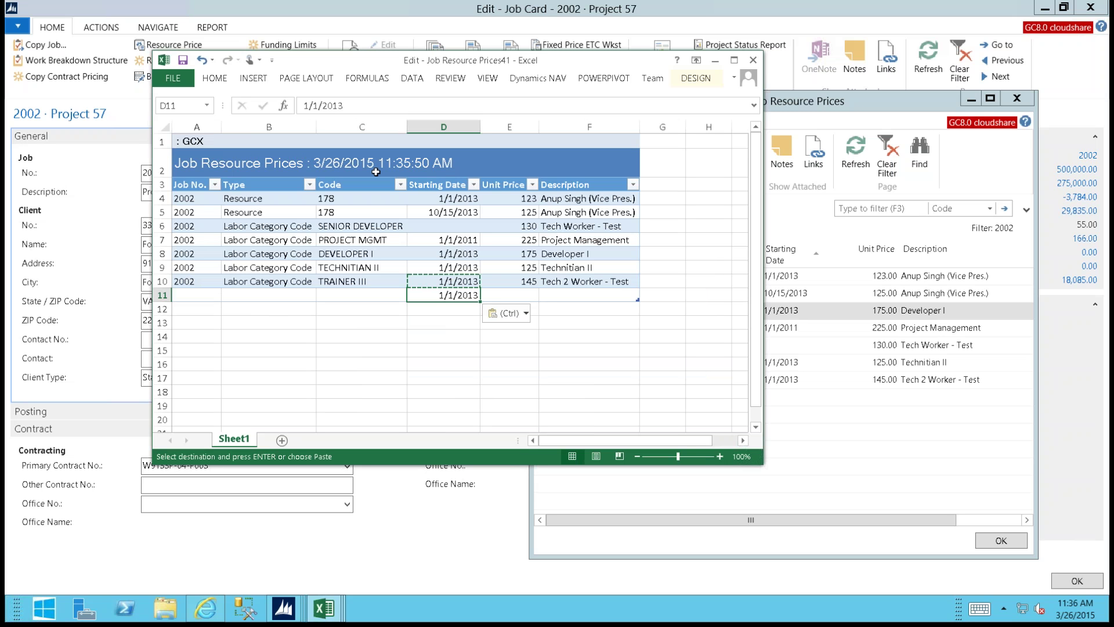
pyautogui.click(351, 107)
pyautogui.press('BackSpace')
pyautogui.write('4')
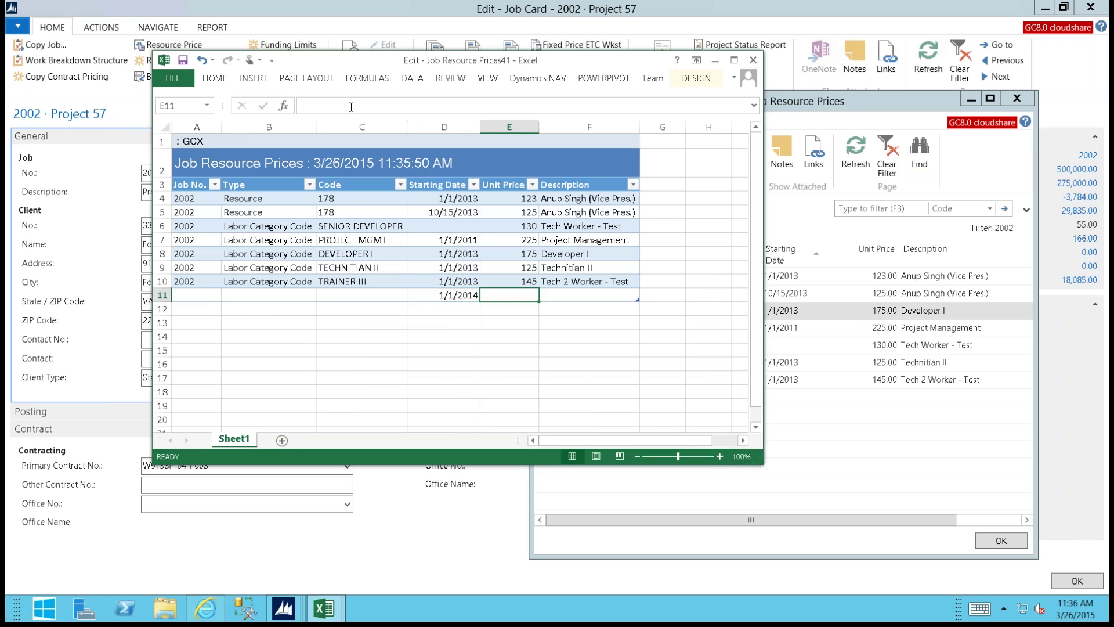
# Step: Copy the job number, type and code of the TRAINER III row 10 into row 11
pyautogui.hotkey('shift', 'Tab')
pyautogui.hotkey('shift', 'Tab')
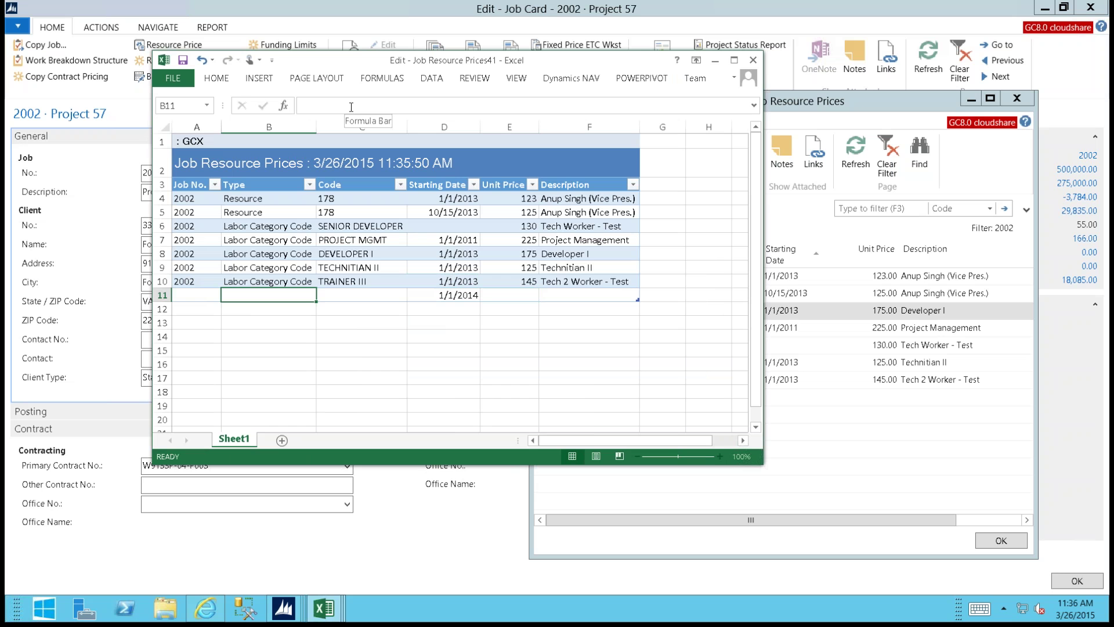
pyautogui.click(191, 281)
pyautogui.moveTo(245, 279); pyautogui.dragTo(323, 279)
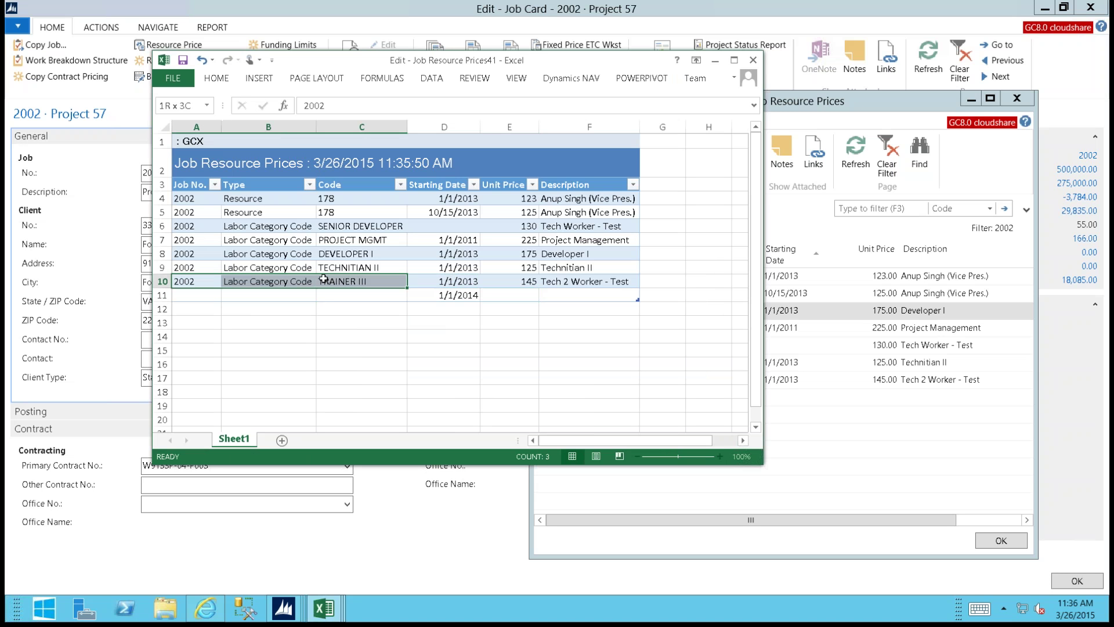
pyautogui.hotkey('ctrl', 'c')
pyautogui.press('Down')
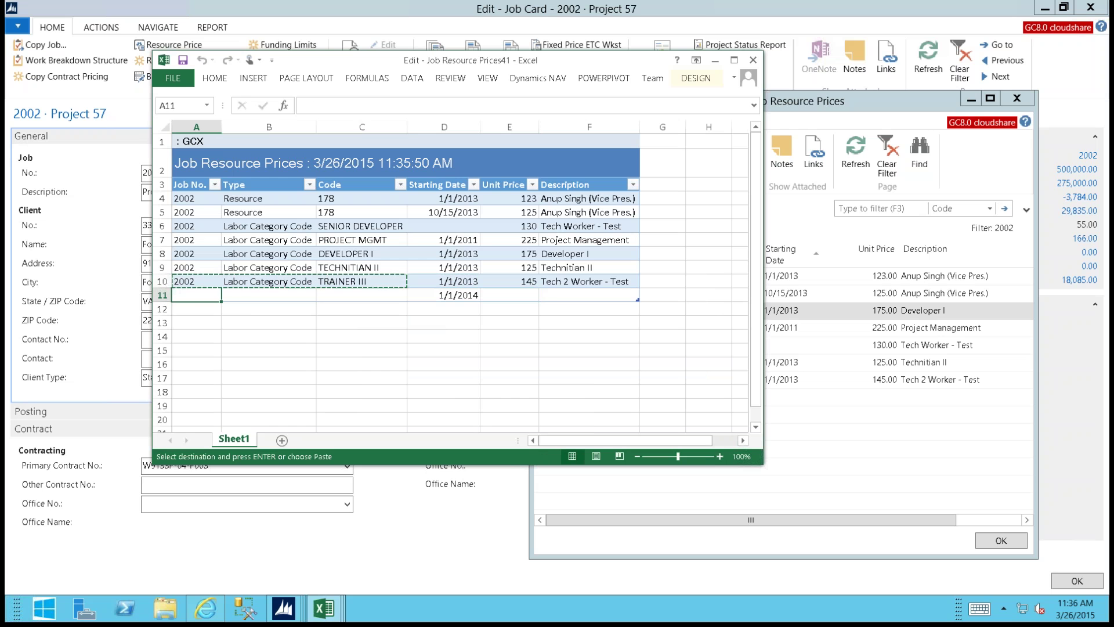
pyautogui.hotkey('ctrl', 'v')
# Step: Set the unit price in row 11 to 150
pyautogui.press('Right')
pyautogui.press('Right')
pyautogui.press('Right')
pyautogui.press('Right')
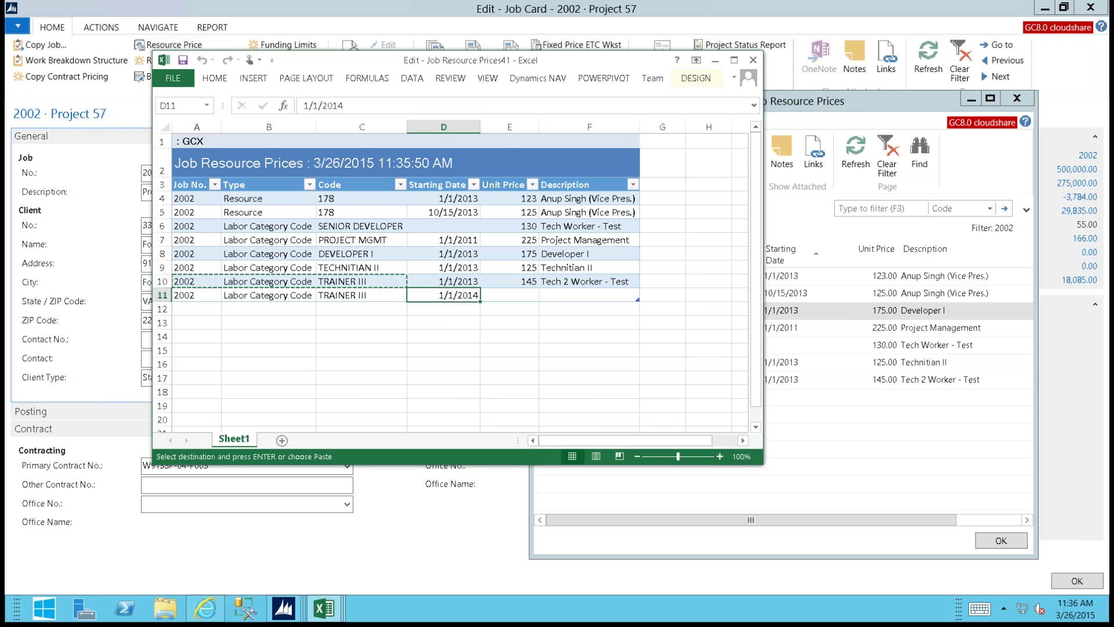
pyautogui.write('1')
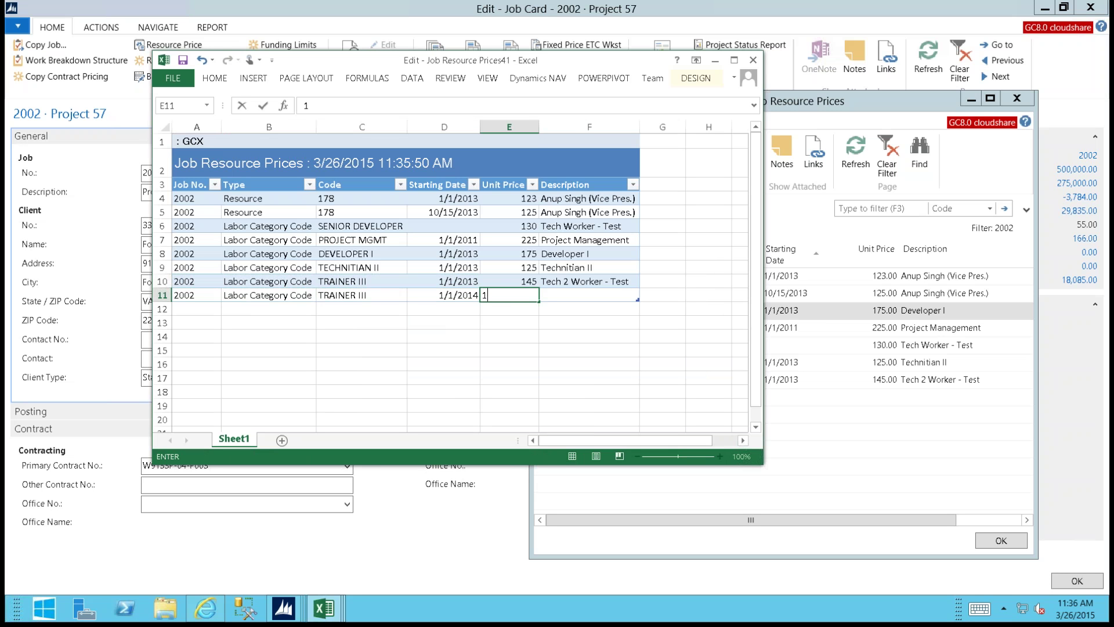
pyautogui.write('50')
pyautogui.press('Tab')
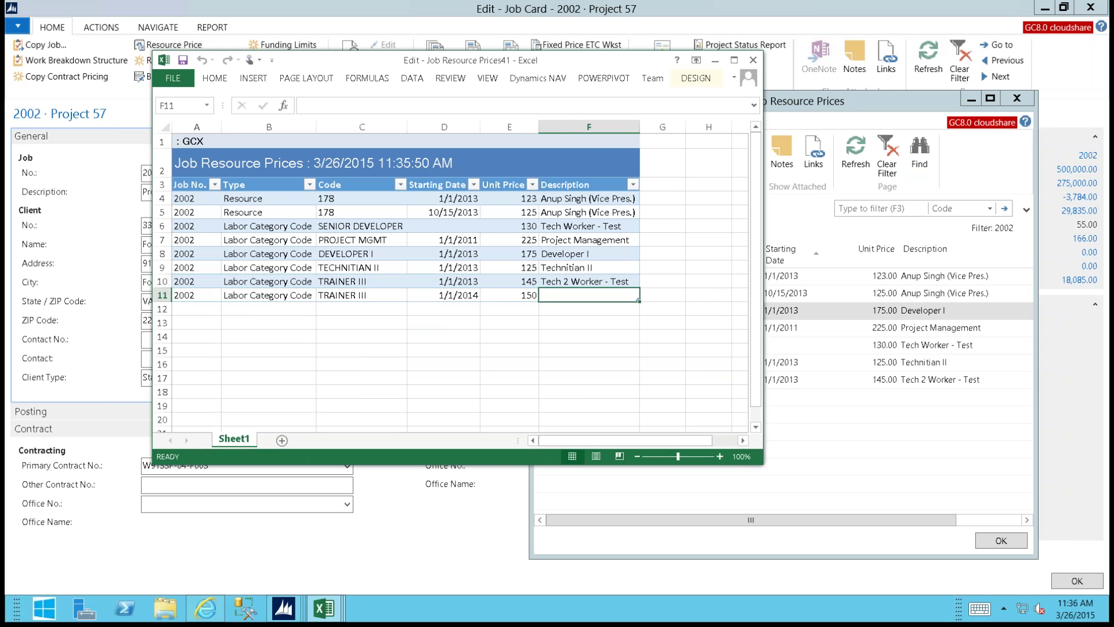
# Step: Copy the description from row 10 into row 11, and extend the two TRAINER III rows as a series down to row 15
pyautogui.press('Up')
pyautogui.hotkey('ctrl', 'c')
pyautogui.press('Down')
pyautogui.hotkey('ctrl', 'v')
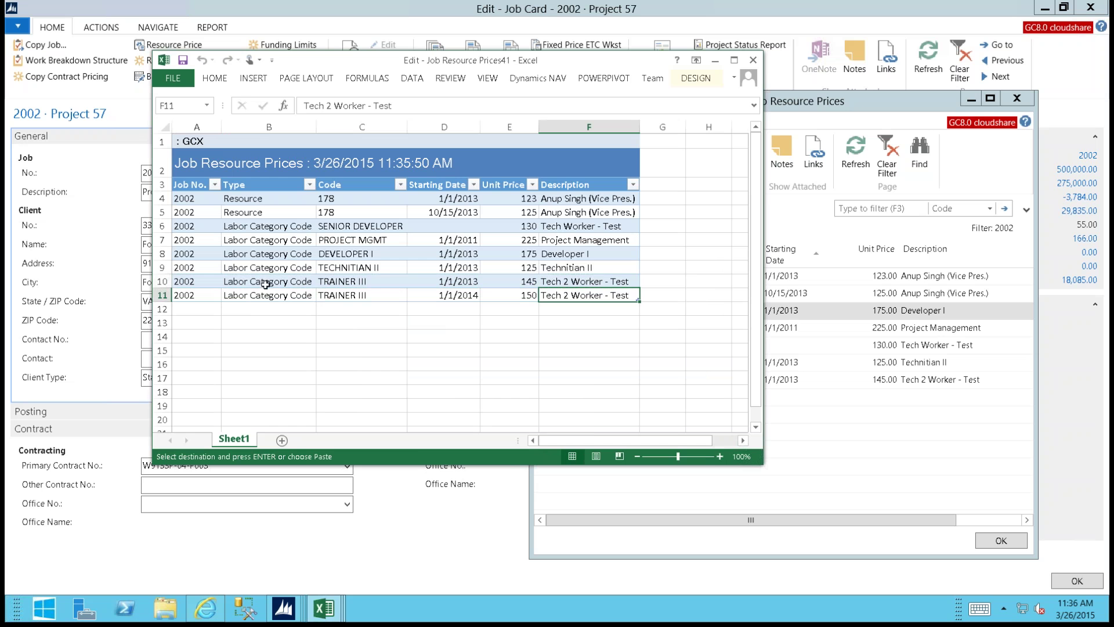
pyautogui.moveTo(199, 284); pyautogui.dragTo(560, 294)
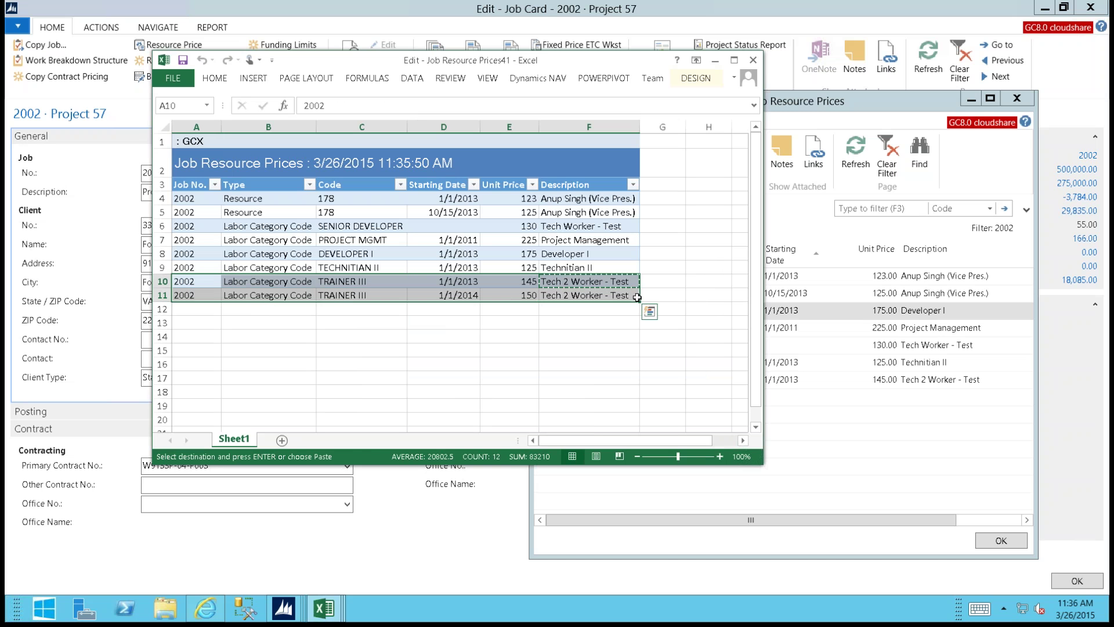
pyautogui.moveTo(635, 336); pyautogui.dragTo(638, 351)
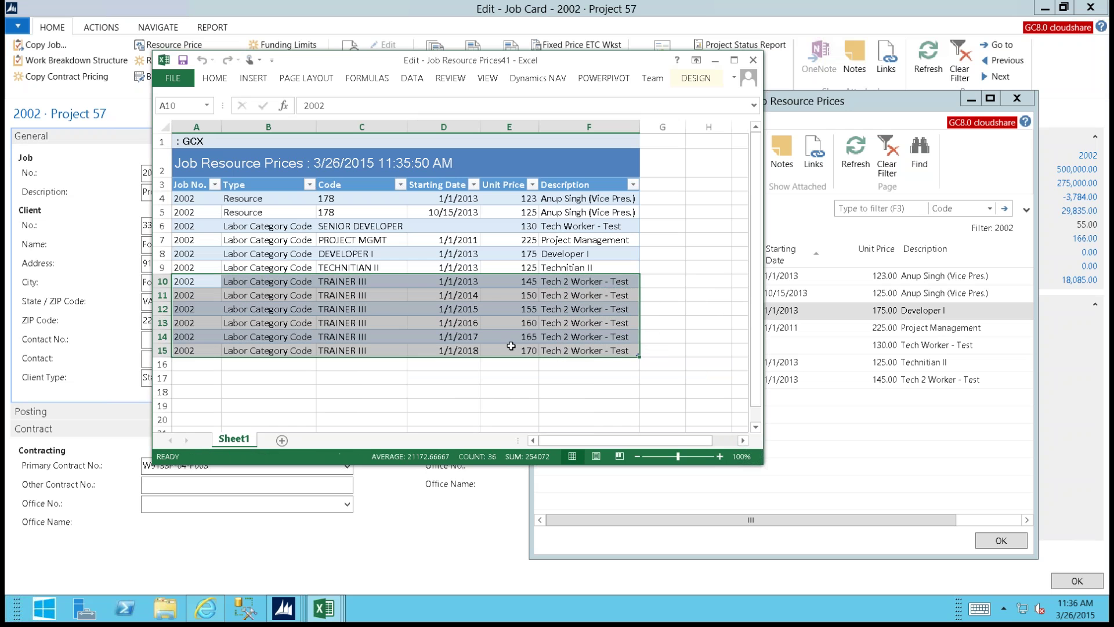
# Step: Copy rows 11 to 15 of the price table, covering all columns from job number to description
pyautogui.click(197, 295)
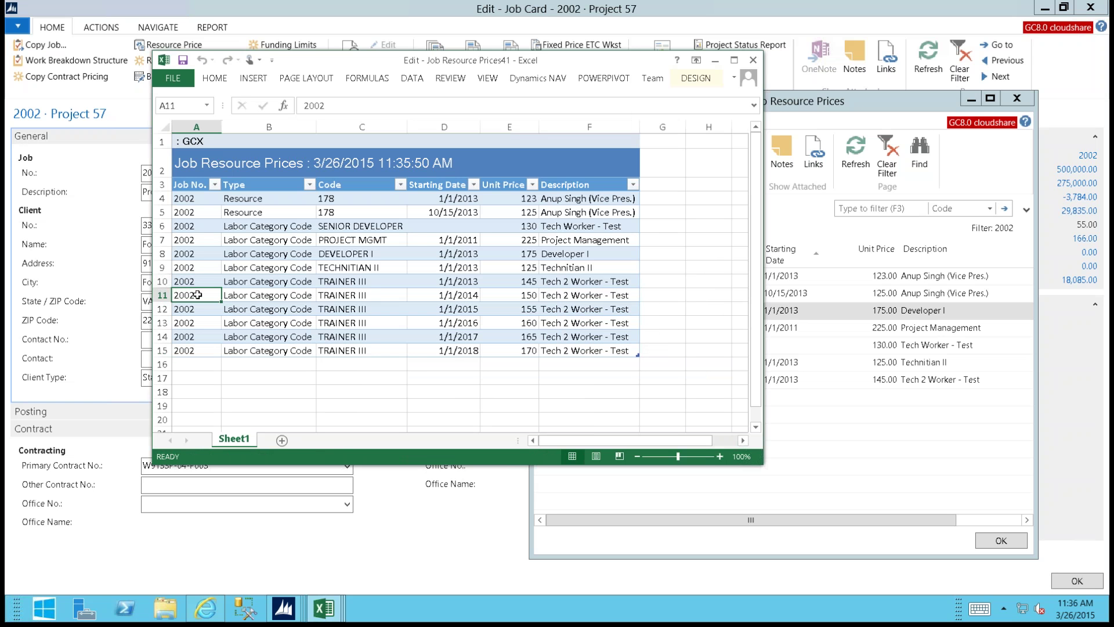
pyautogui.hotkey('shift', 'Down')
pyautogui.hotkey('shift', 'Down')
pyautogui.hotkey('shift', 'Down')
pyautogui.hotkey('shift', 'Down')
pyautogui.hotkey('shift', 'Right')
pyautogui.hotkey('shift', 'Right')
pyautogui.hotkey('shift', 'Right')
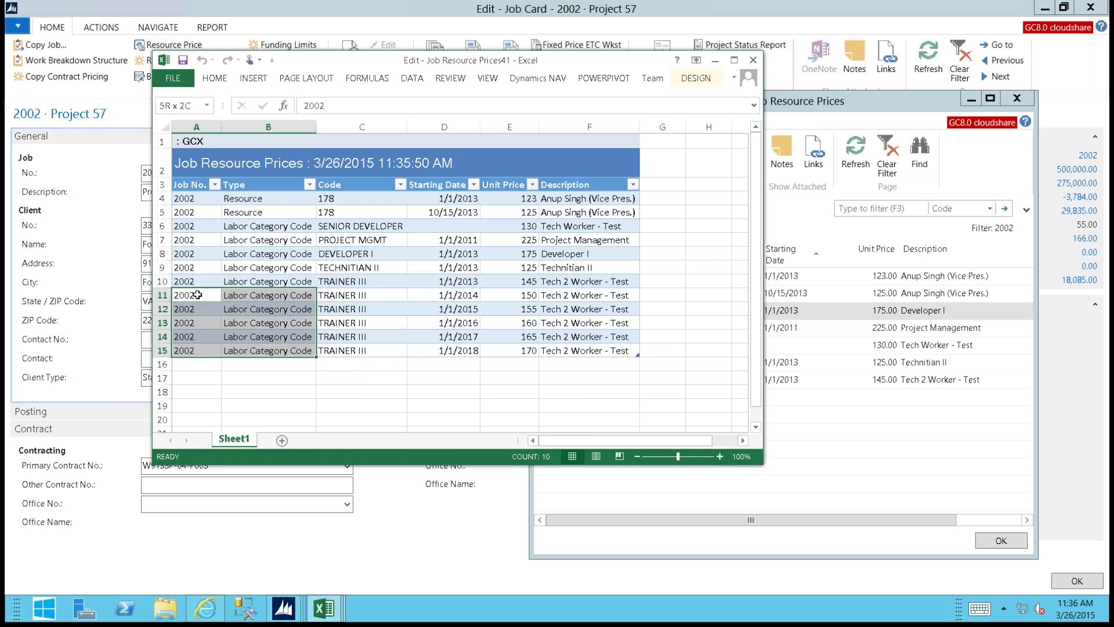
pyautogui.hotkey('shift', 'Right')
pyautogui.hotkey('shift', 'Right')
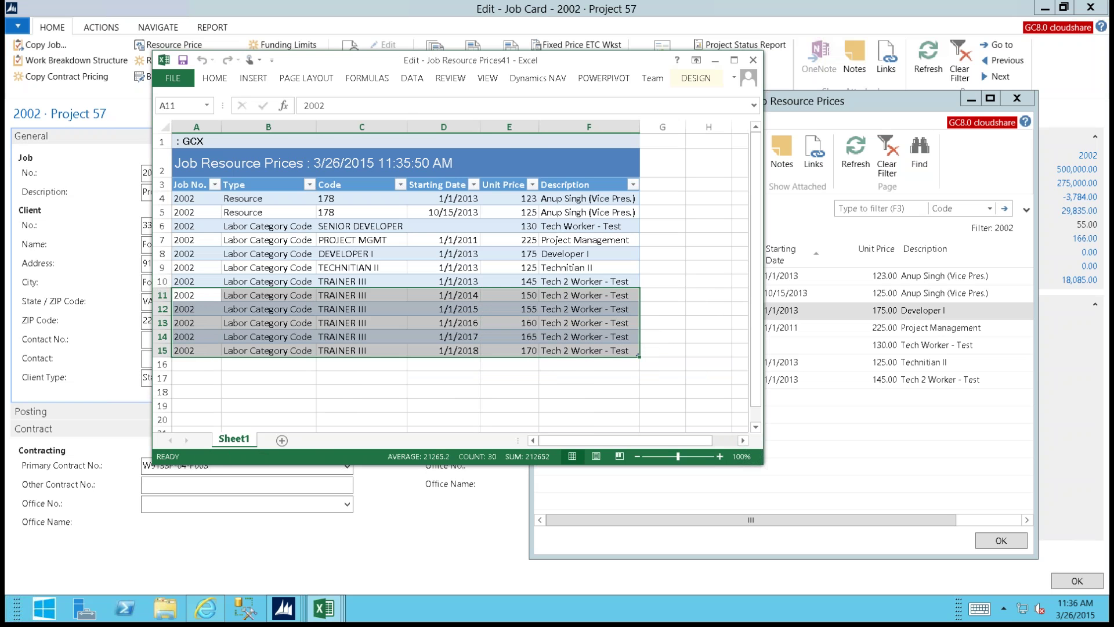
pyautogui.rightClick(198, 295)
pyautogui.click(216, 300)
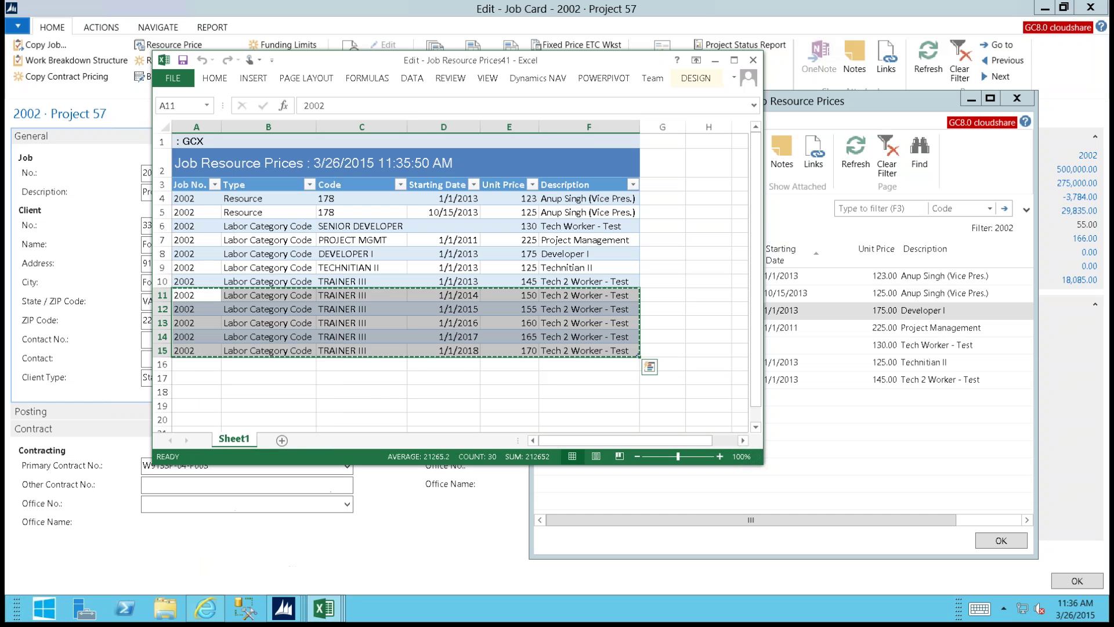
# Step: Paste the copied price rows beneath the last line of Job Resource Prices in Dynamics NAV
pyautogui.click(694, 521)
pyautogui.click(544, 402)
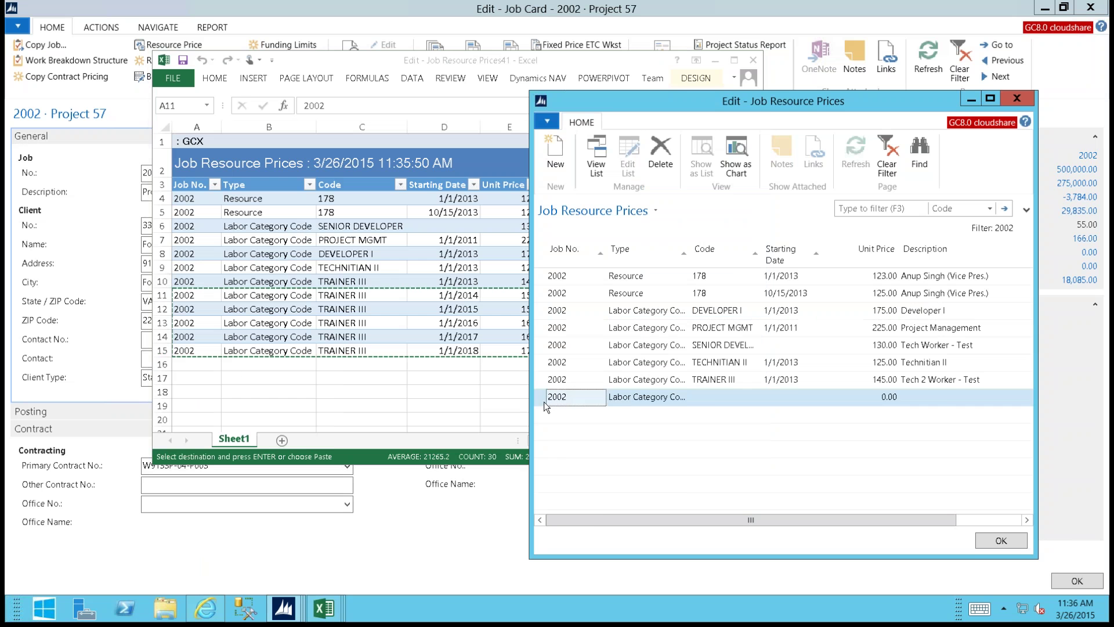
pyautogui.rightClick(542, 403)
pyautogui.click(586, 465)
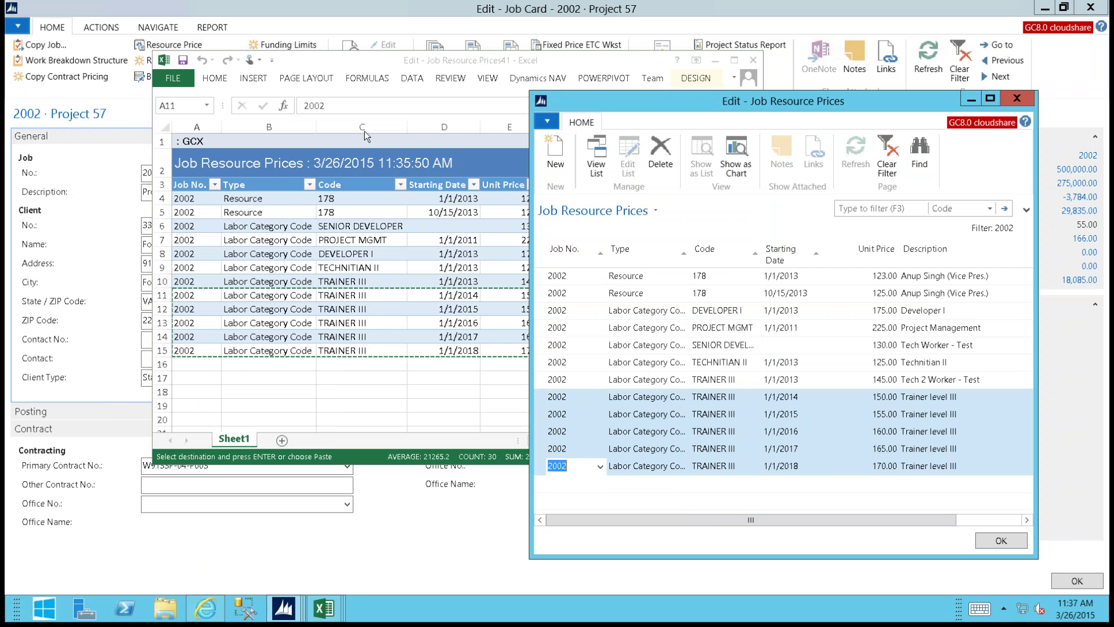
# Step: Return to the exported Excel workbook and close it without saving the changes
pyautogui.click(336, 62)
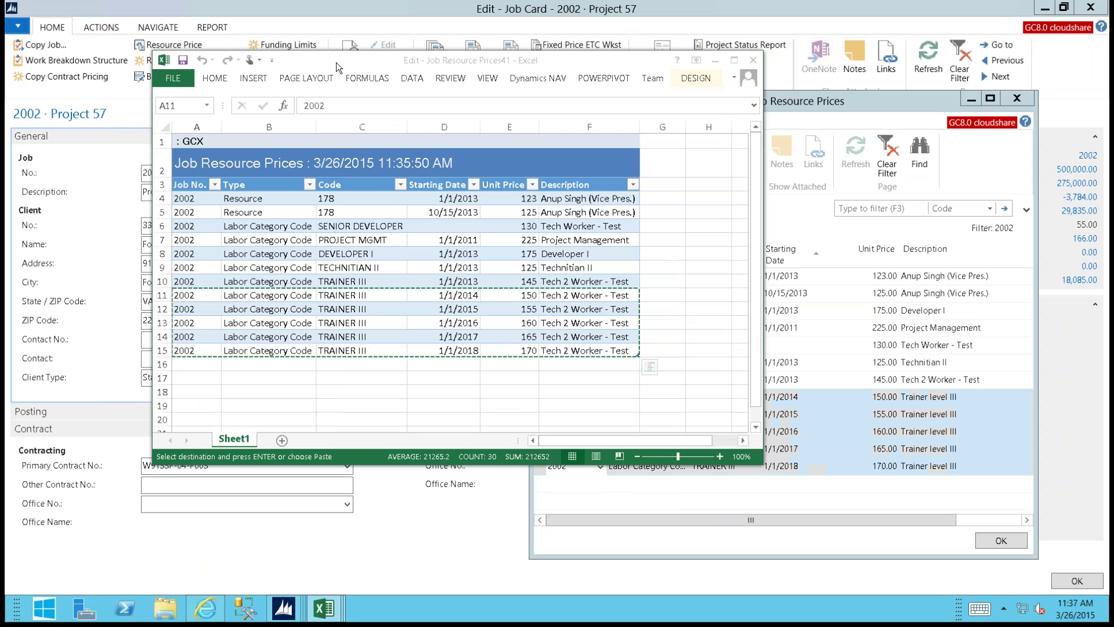
pyautogui.click(753, 60)
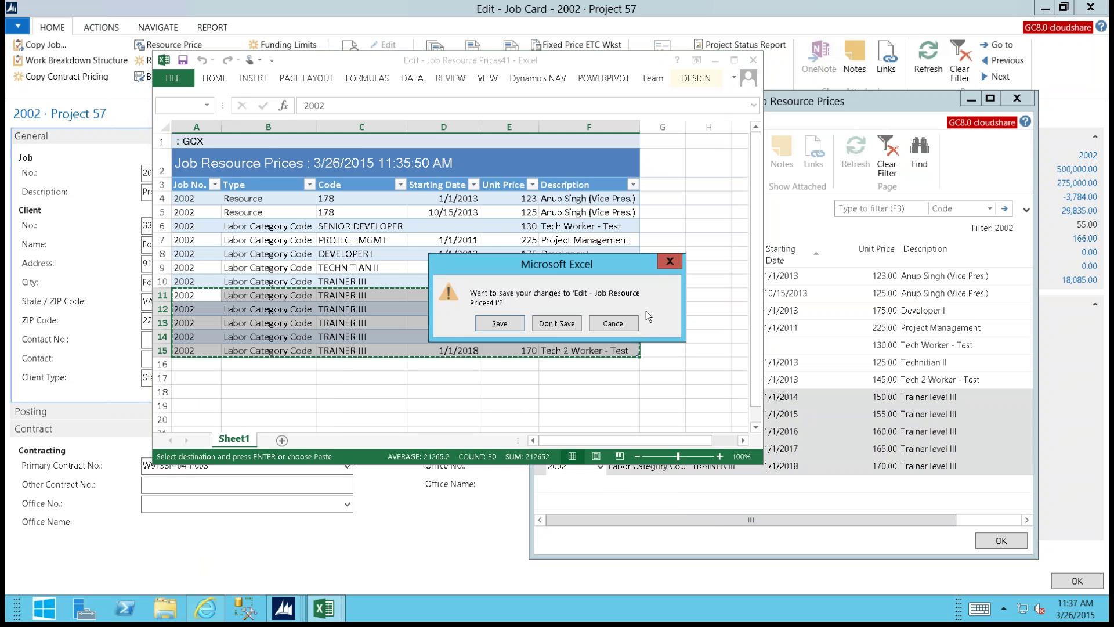
pyautogui.click(553, 326)
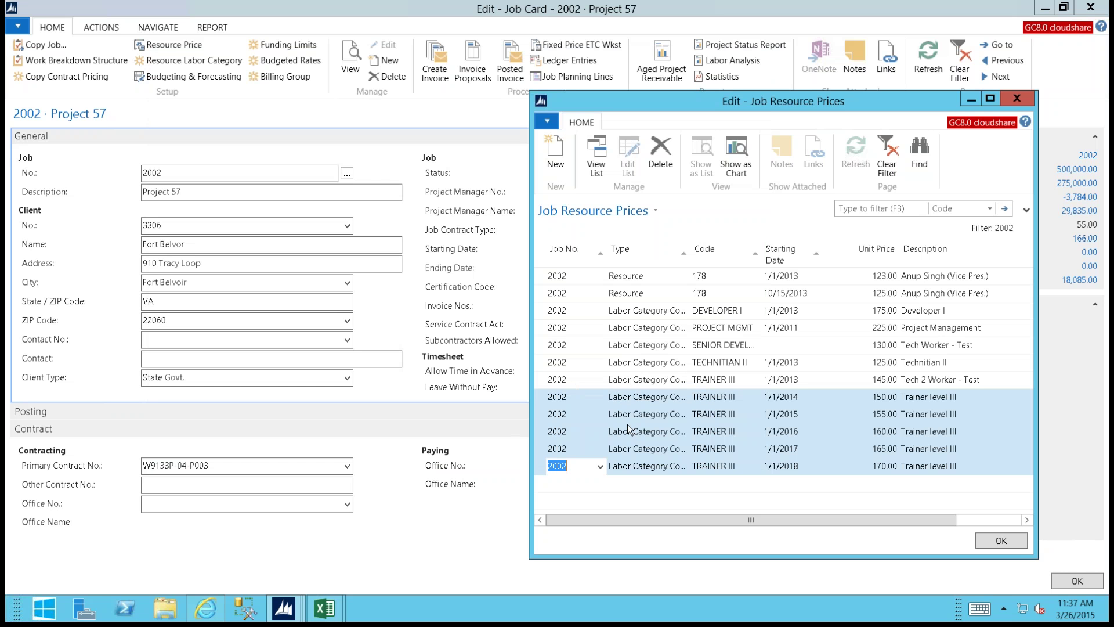
# Step: Open the resource labor category defaults of job 2002 and bring the Job Resource Prices window forward beside them
pyautogui.click(156, 61)
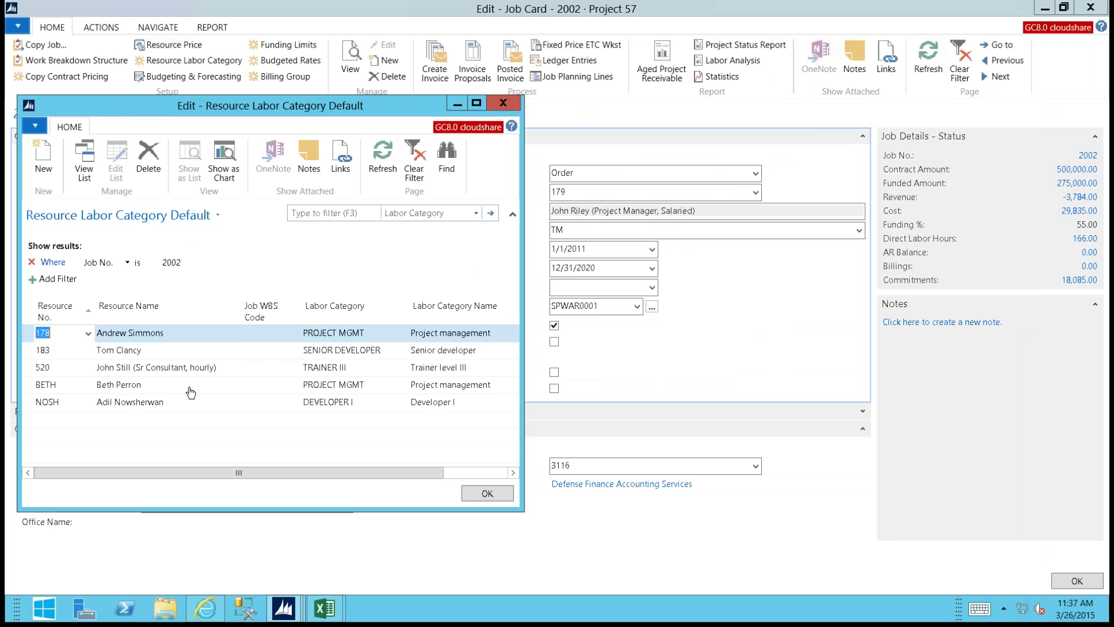
pyautogui.click(284, 608)
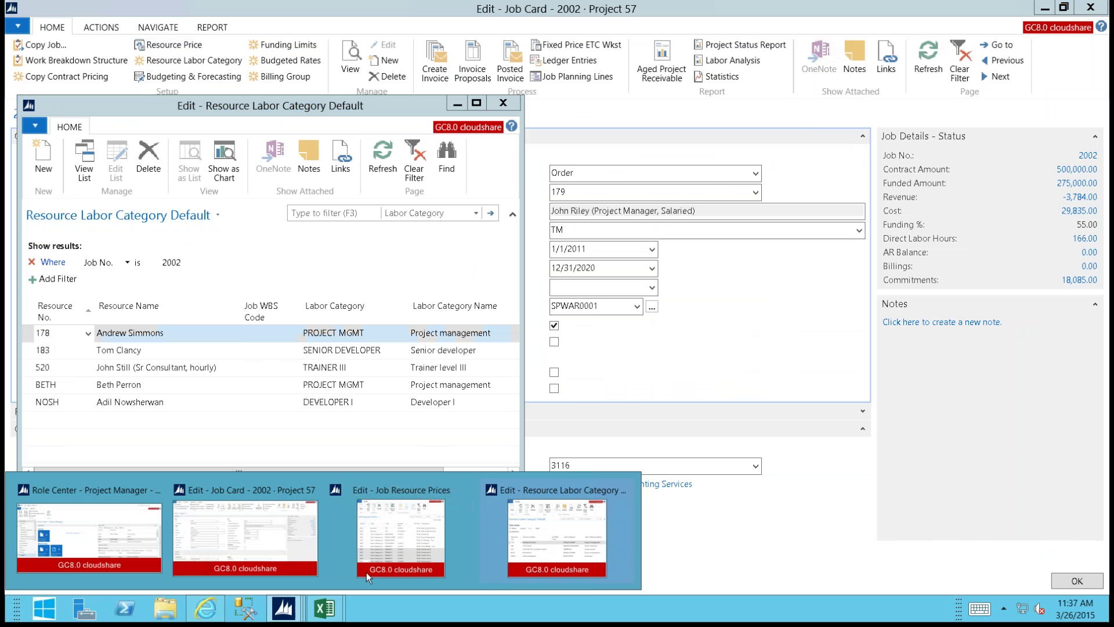
pyautogui.click(377, 568)
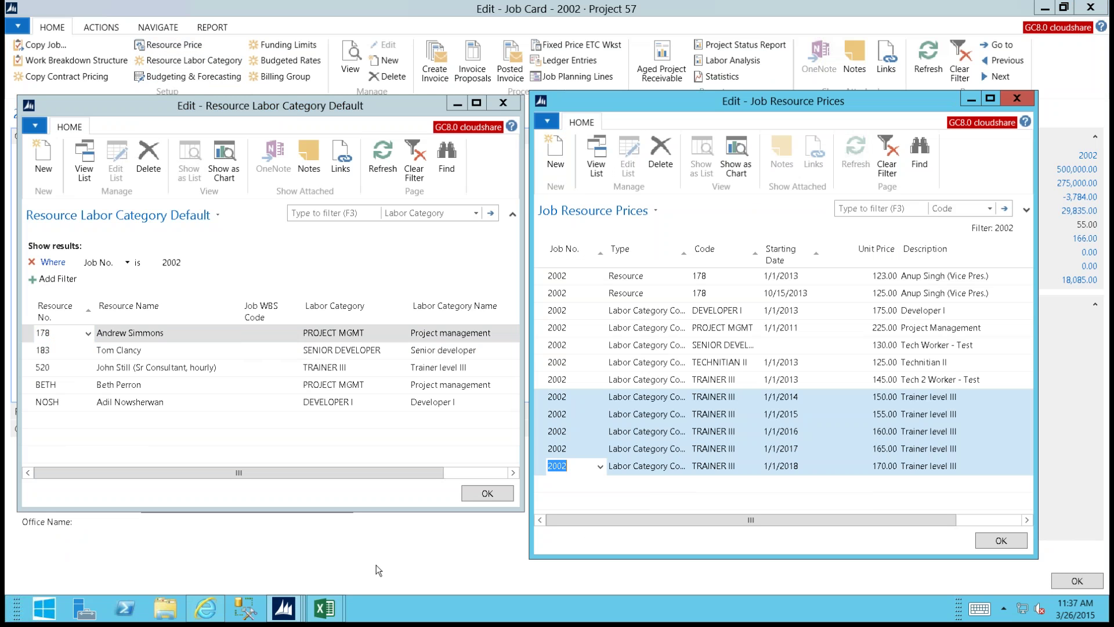
# Step: Add resource 101 to the Resource Labor Category Default list with labor category TRAINER III
pyautogui.click(61, 420)
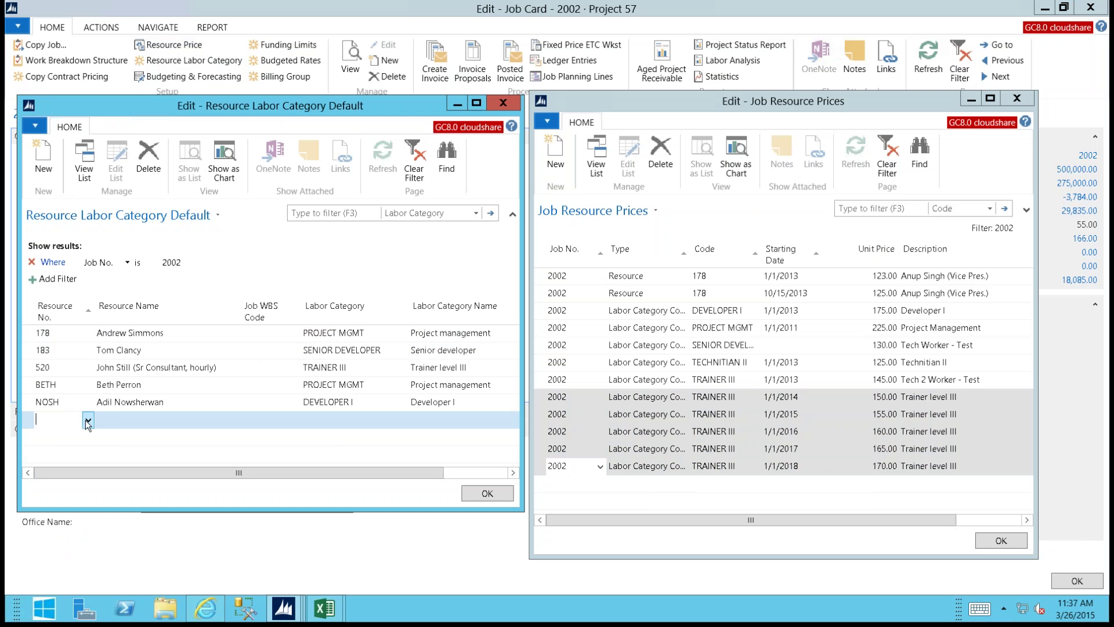
pyautogui.click(87, 422)
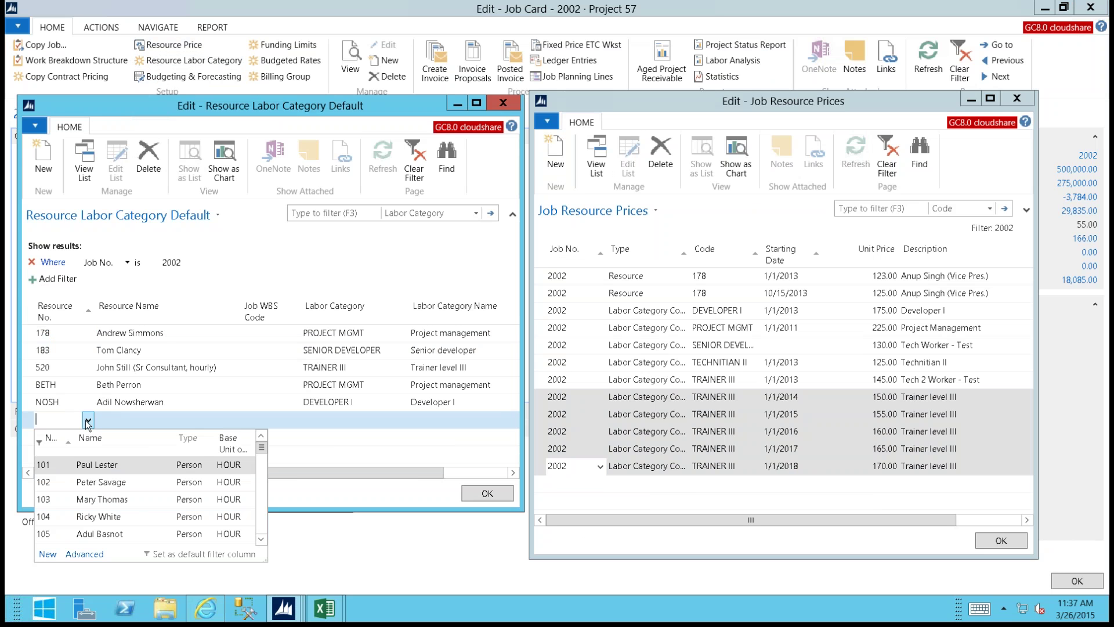
pyautogui.press('Down')
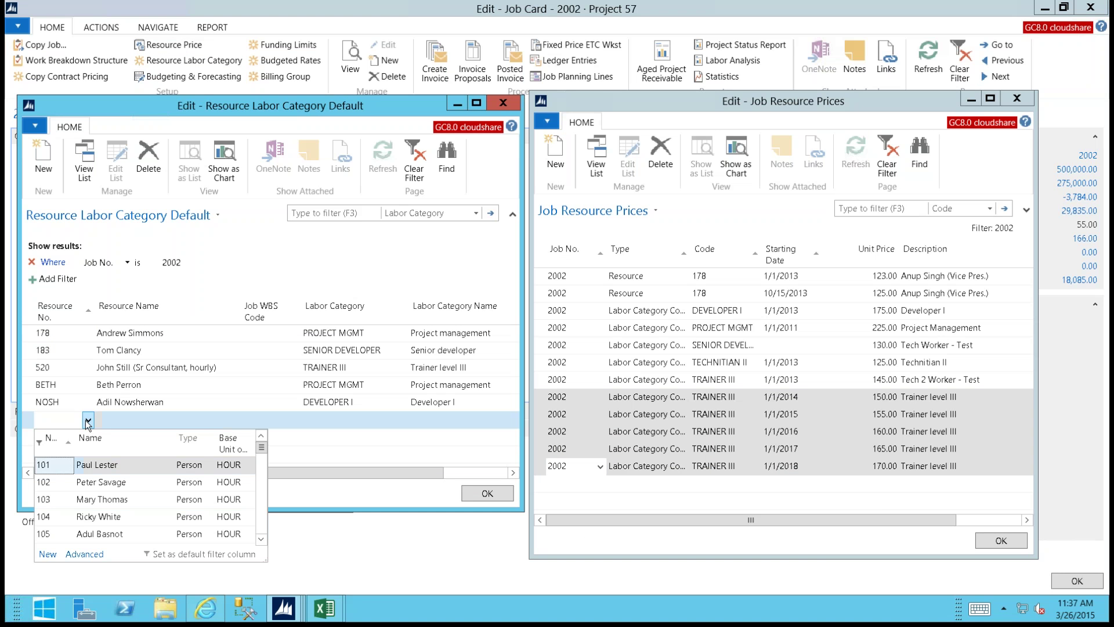
pyautogui.press('Down')
pyautogui.press('Up')
pyautogui.press('Return')
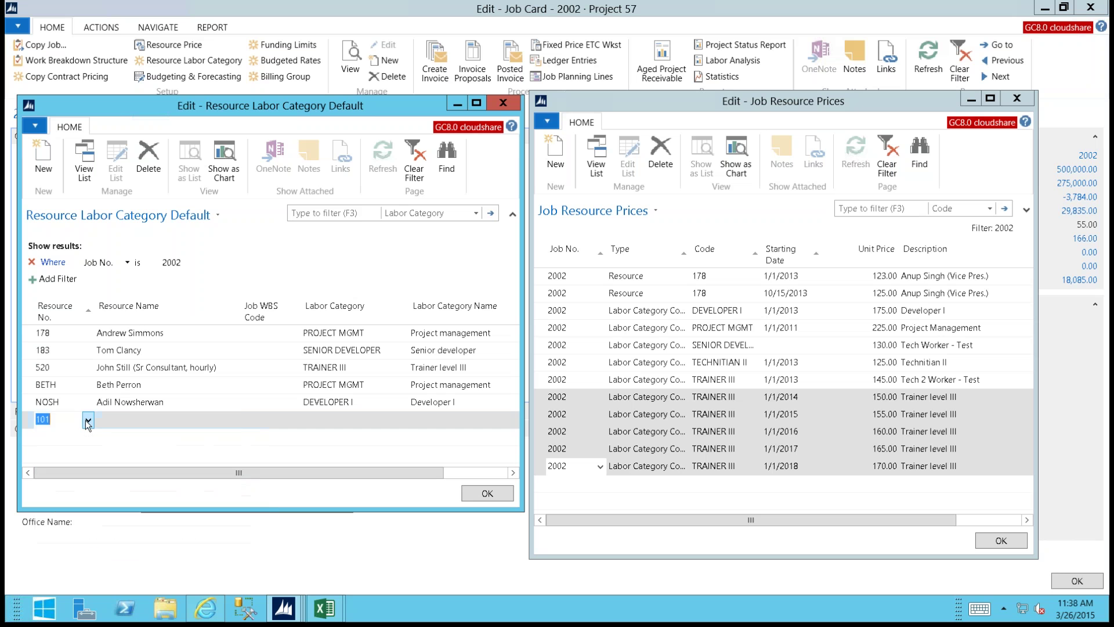
pyautogui.press('Tab')
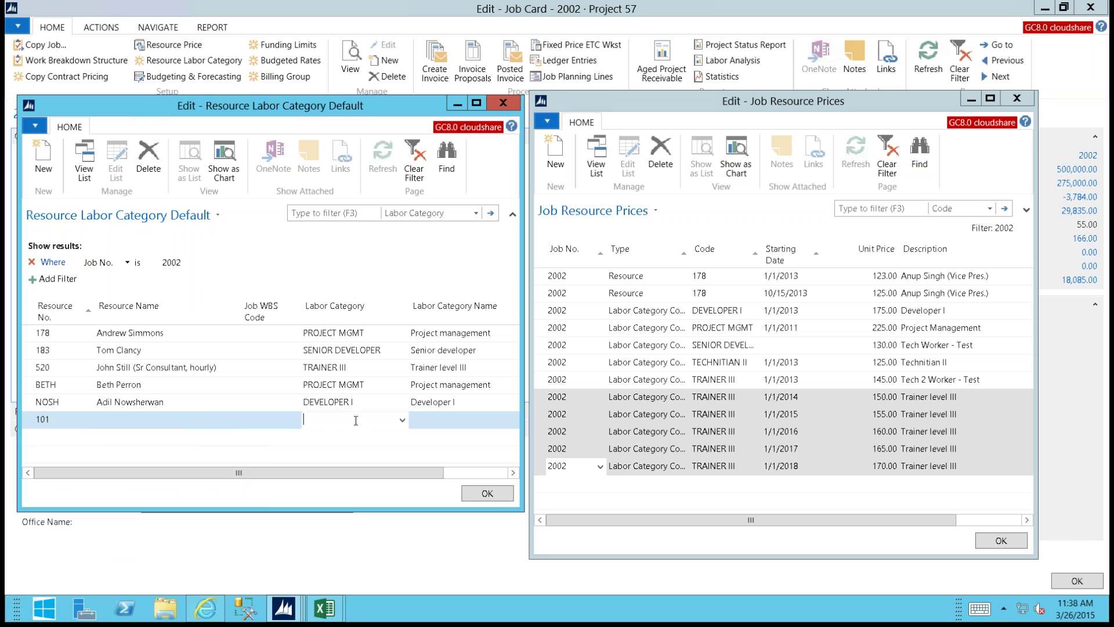
pyautogui.write('train')
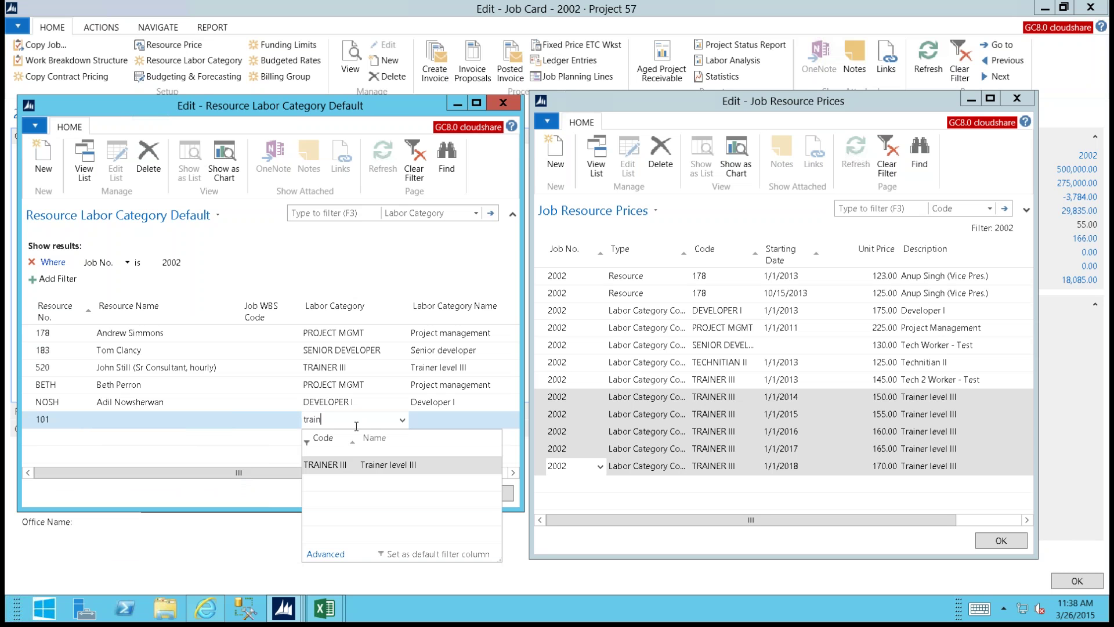
pyautogui.click(319, 466)
pyautogui.press('Up')
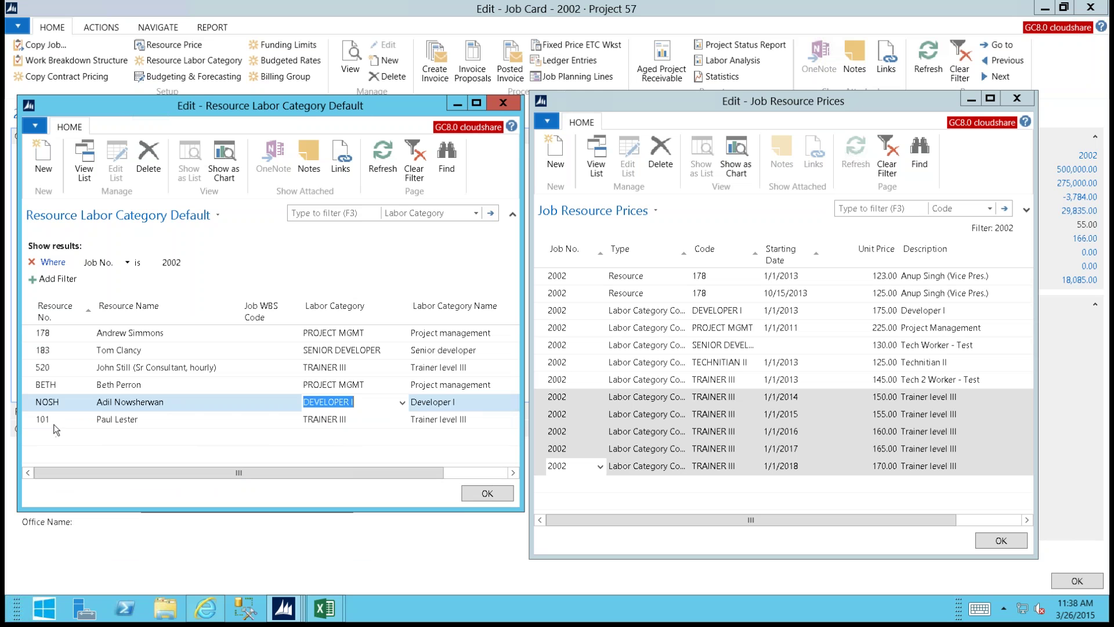
# Step: Filter the Resource Labor Category Default list to TRAINER III to compare it with the job's prices, and close the list
pyautogui.click(319, 422)
pyautogui.rightClick(320, 422)
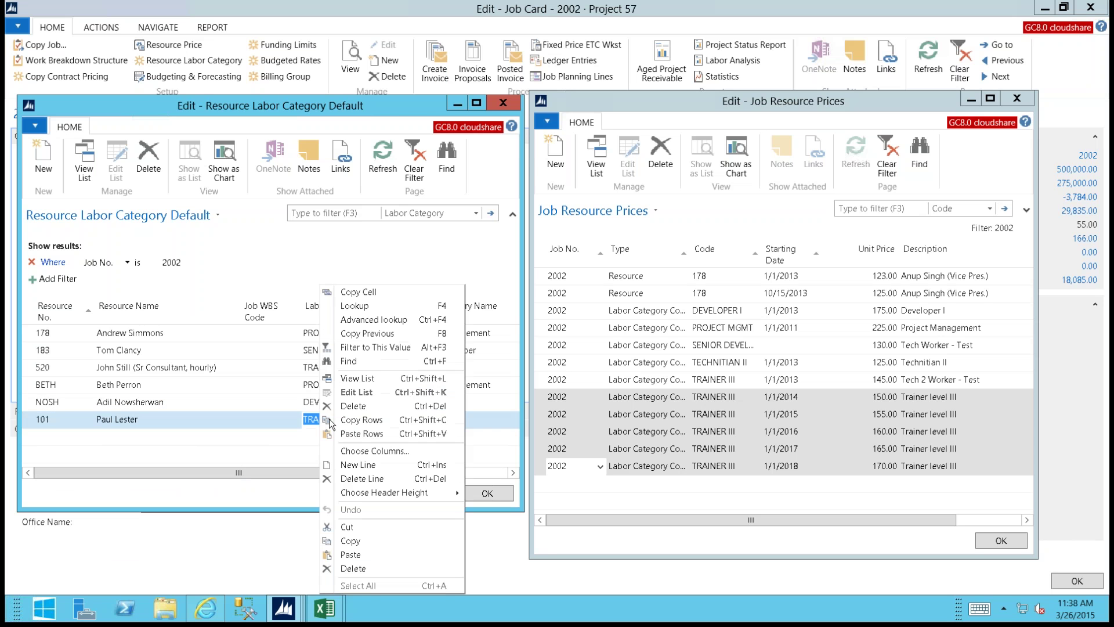
pyautogui.click(367, 347)
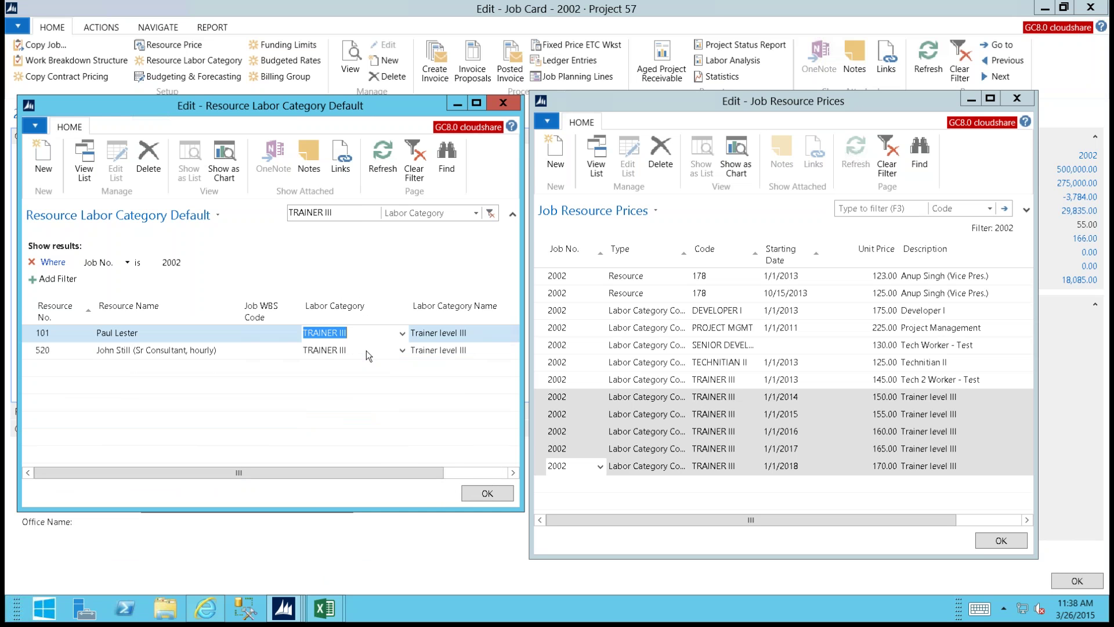
pyautogui.click(542, 413)
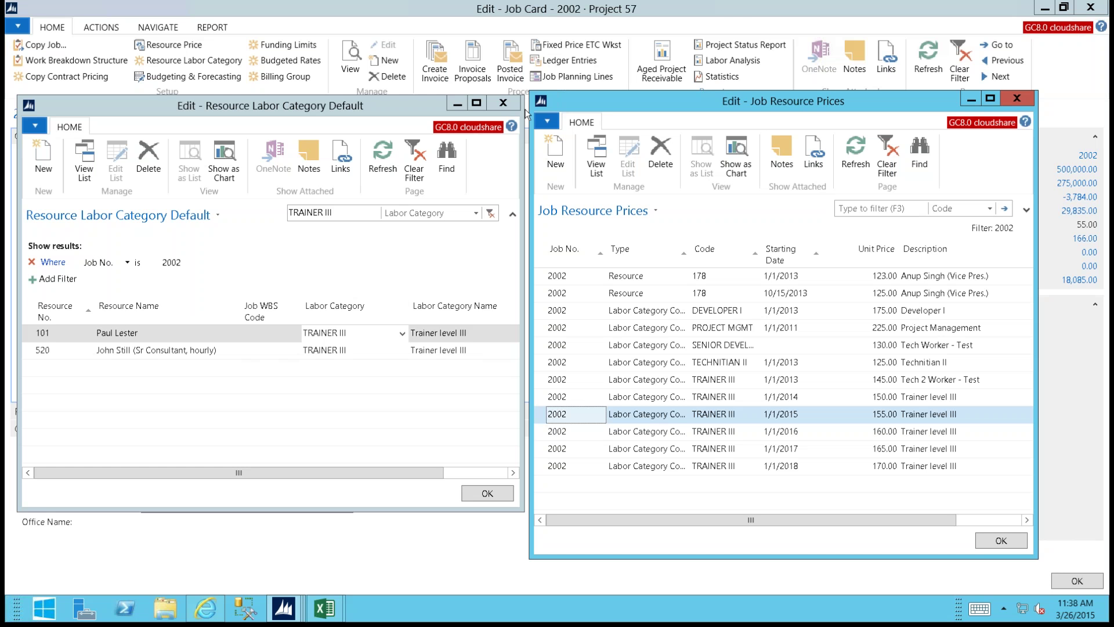
pyautogui.click(503, 103)
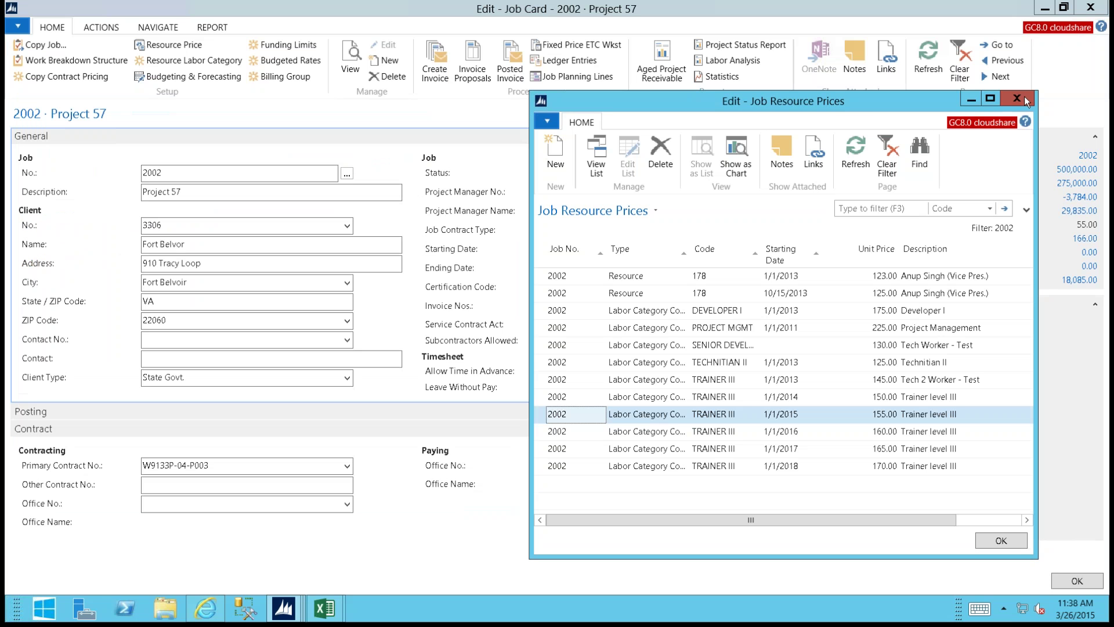
# Step: Close the Job Resource Prices window and switch to the Timesheet site in Internet Explorer
pyautogui.click(1025, 101)
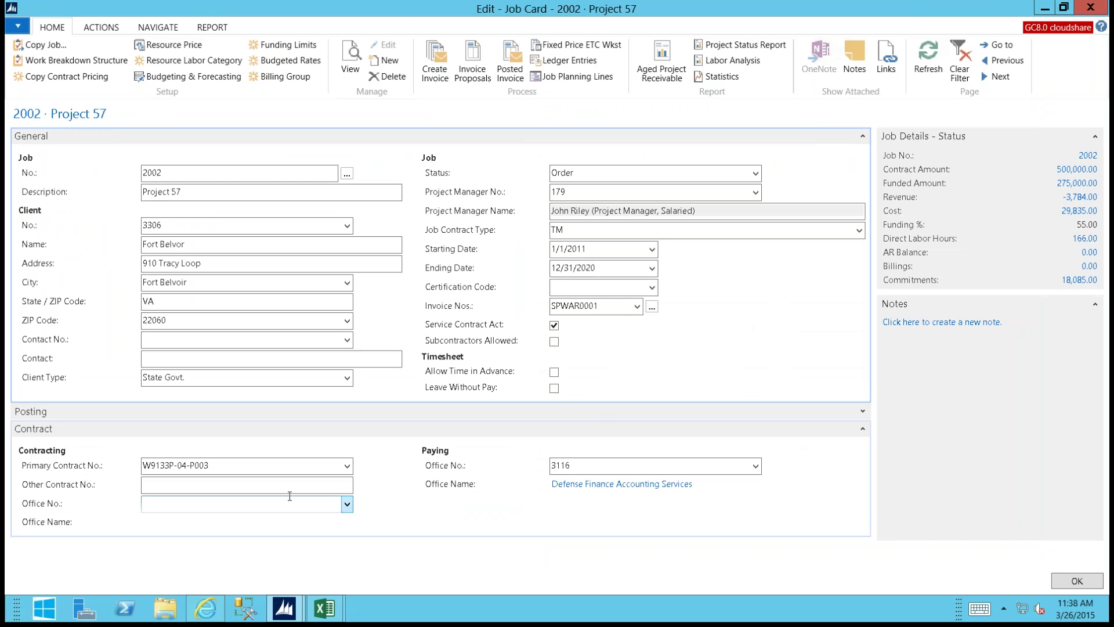
pyautogui.click(208, 608)
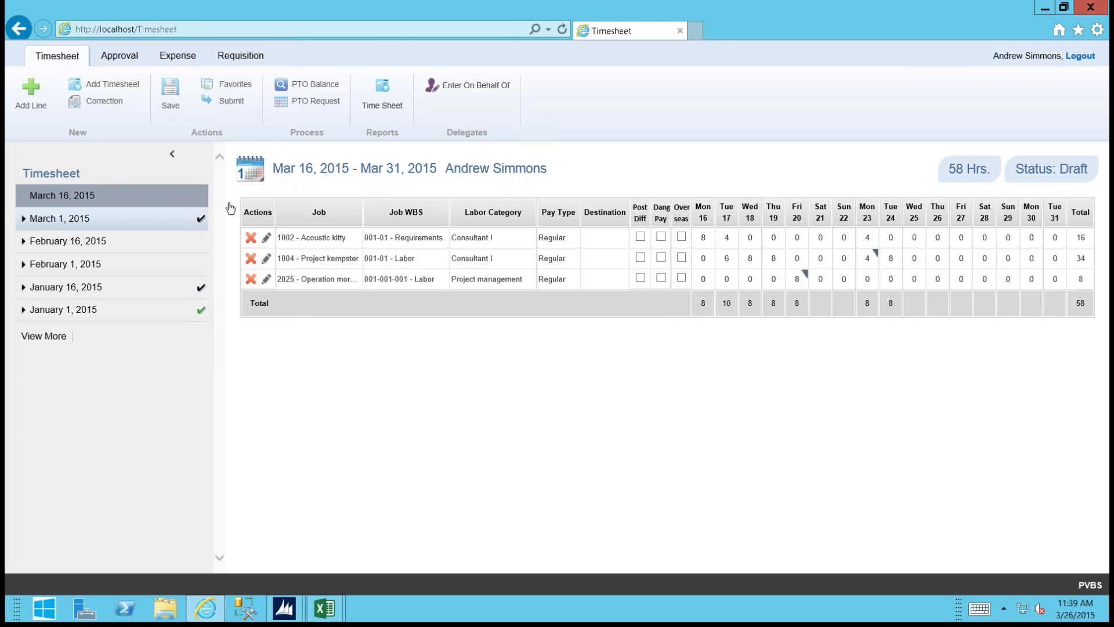
# Step: Look at the personal time off balance, the time off request form and the favorite timesheet lines, closing each without changes
pyautogui.click(302, 87)
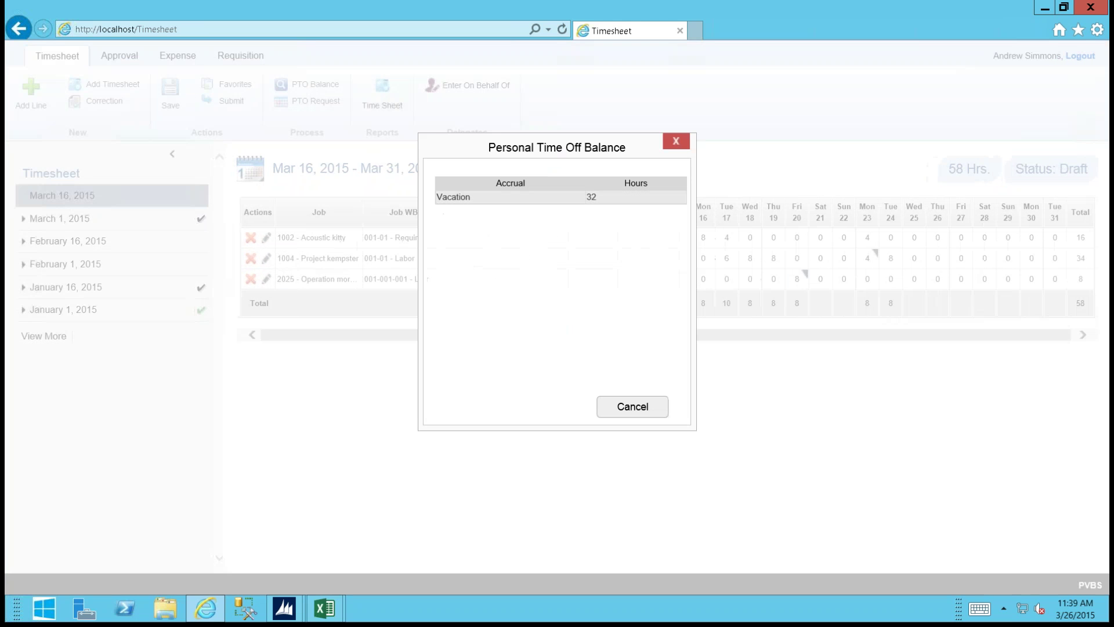
pyautogui.click(632, 409)
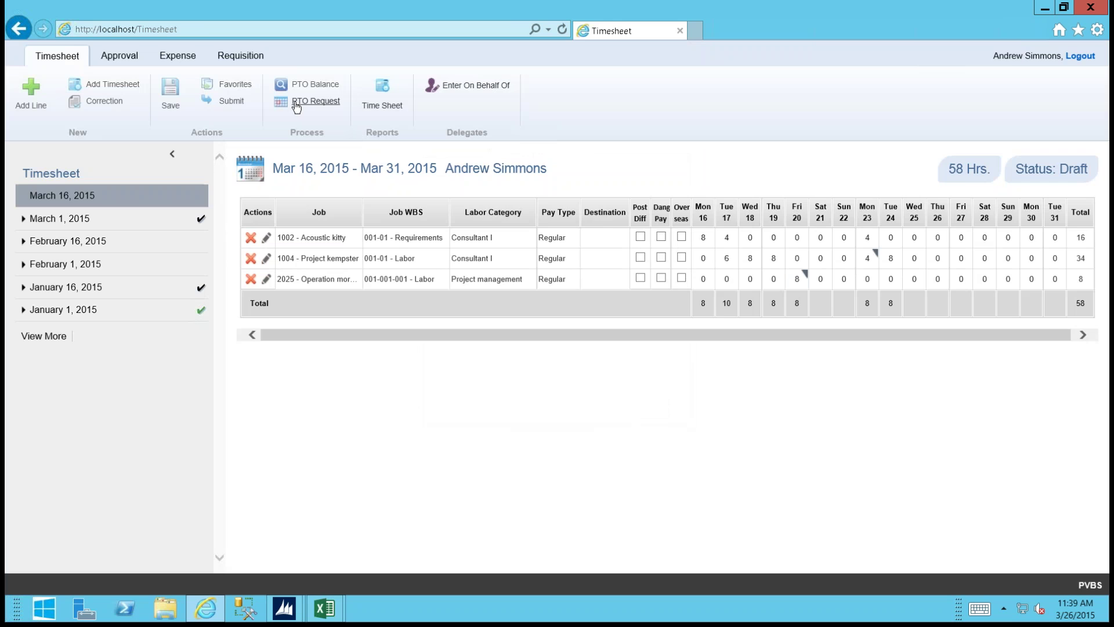
pyautogui.click(297, 105)
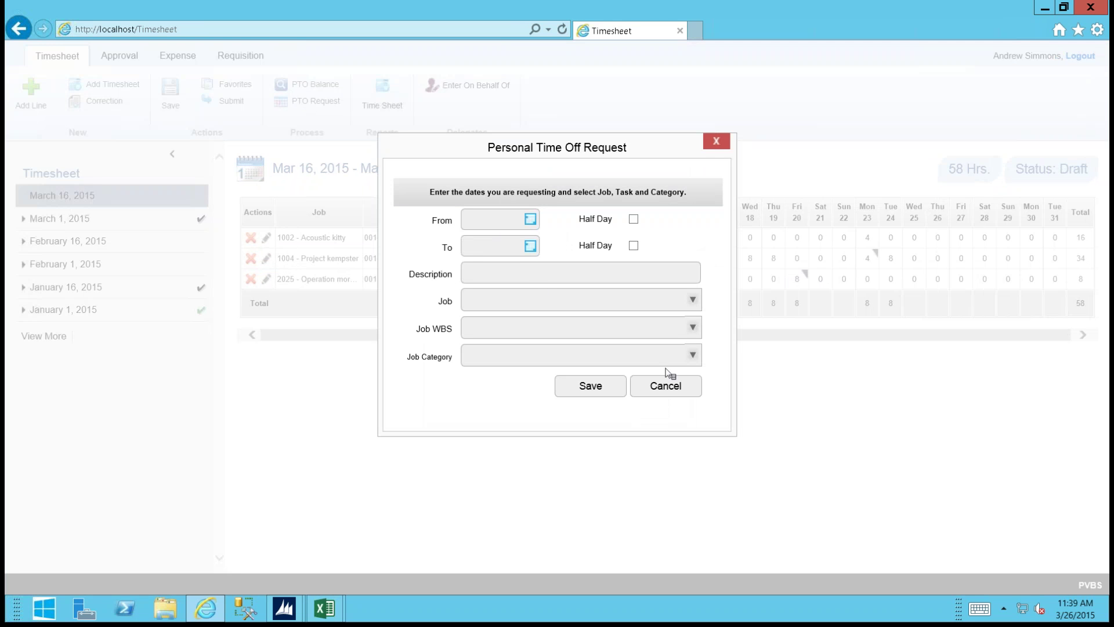
pyautogui.click(665, 386)
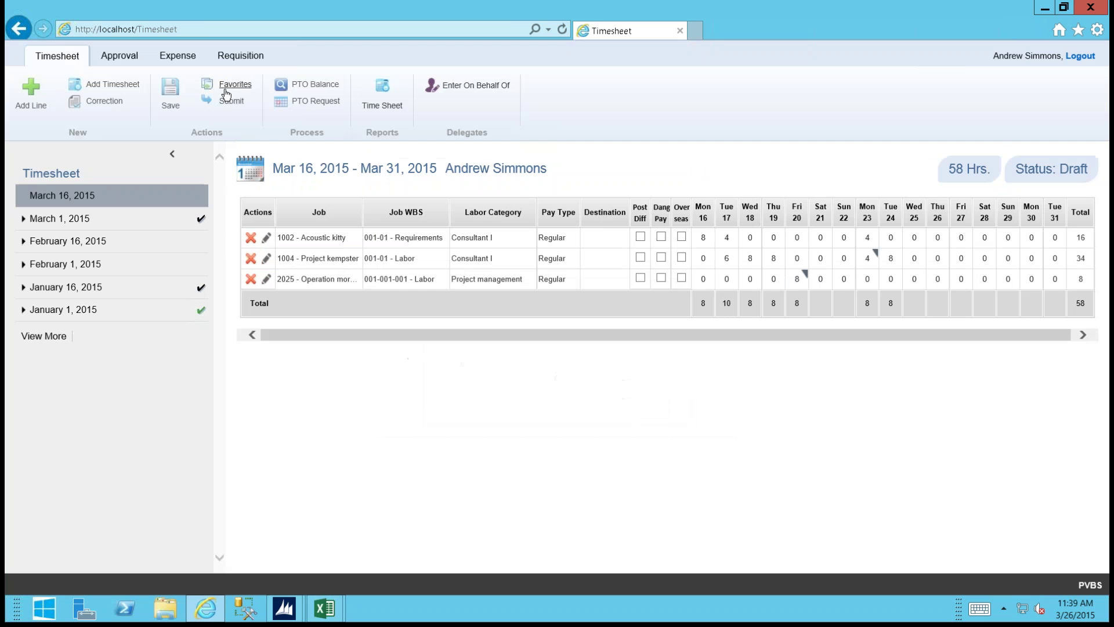
pyautogui.click(228, 86)
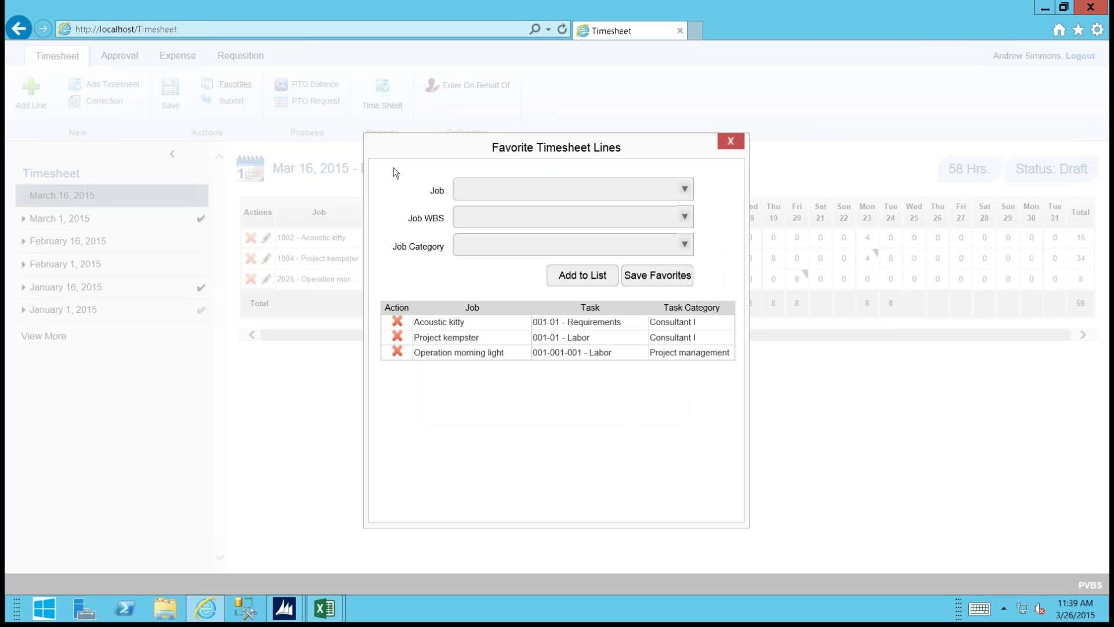
pyautogui.click(733, 141)
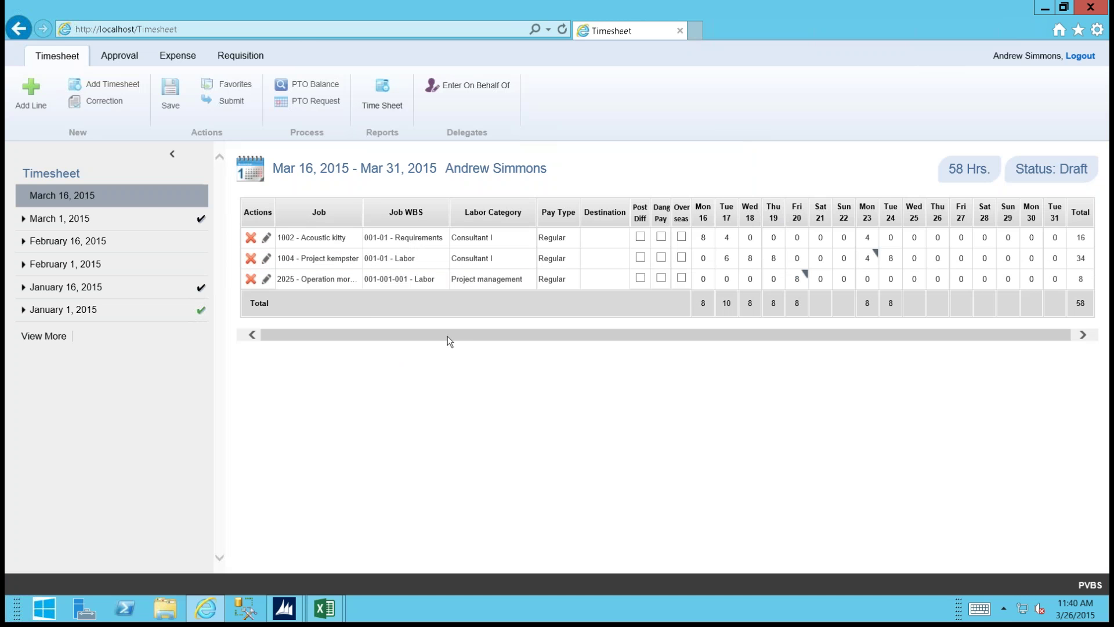
# Step: Enter 4 hours on Wednesday the 25th for jobs 1002 Acoustic kitty and 1004 Project kempster, and save the timesheet
pyautogui.moveTo(447, 336); pyautogui.dragTo(504, 337)
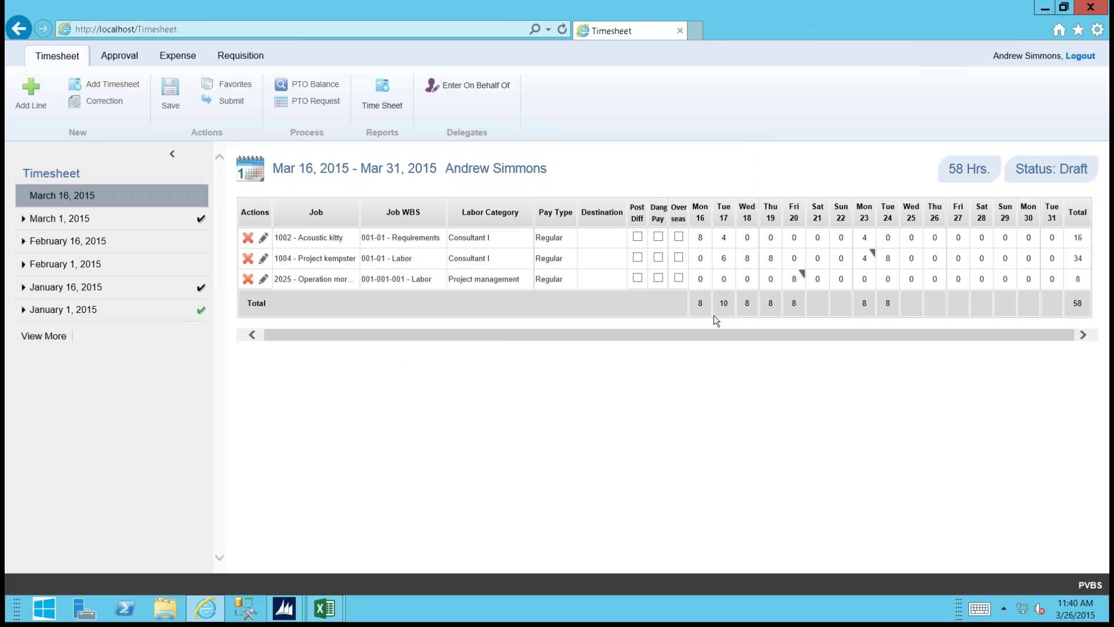
pyautogui.rightClick(913, 240)
pyautogui.write('4')
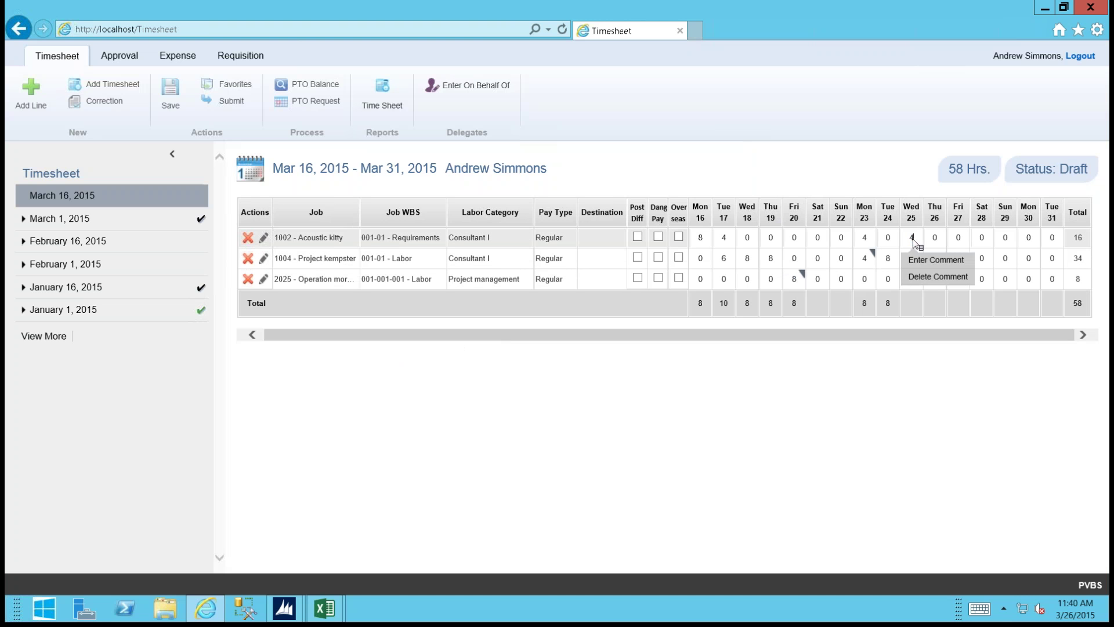
pyautogui.press('Down')
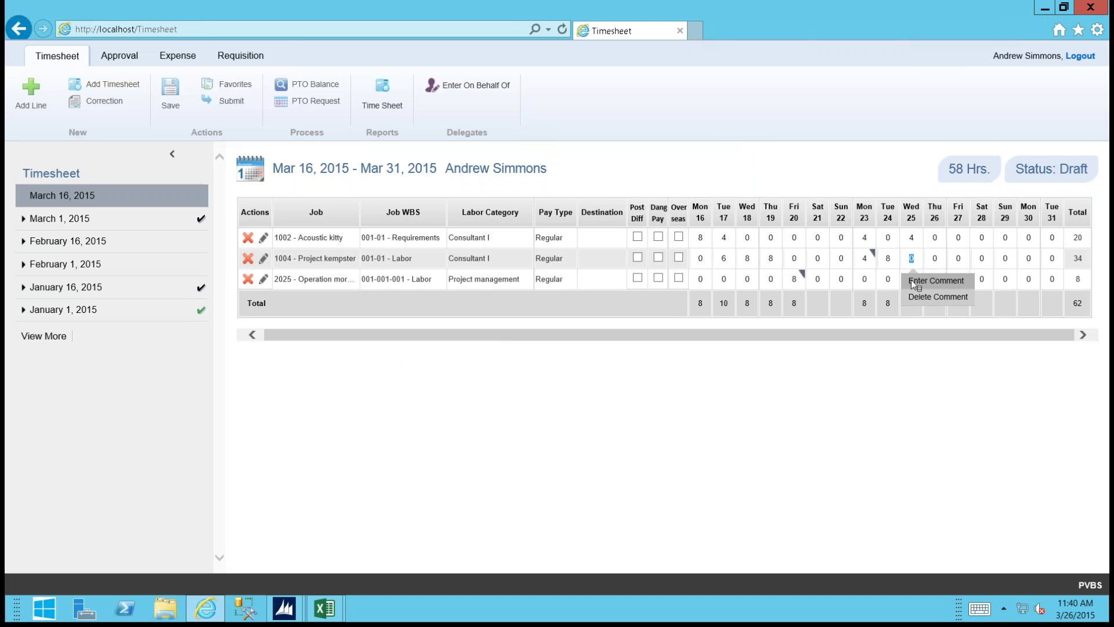
pyautogui.click(911, 281)
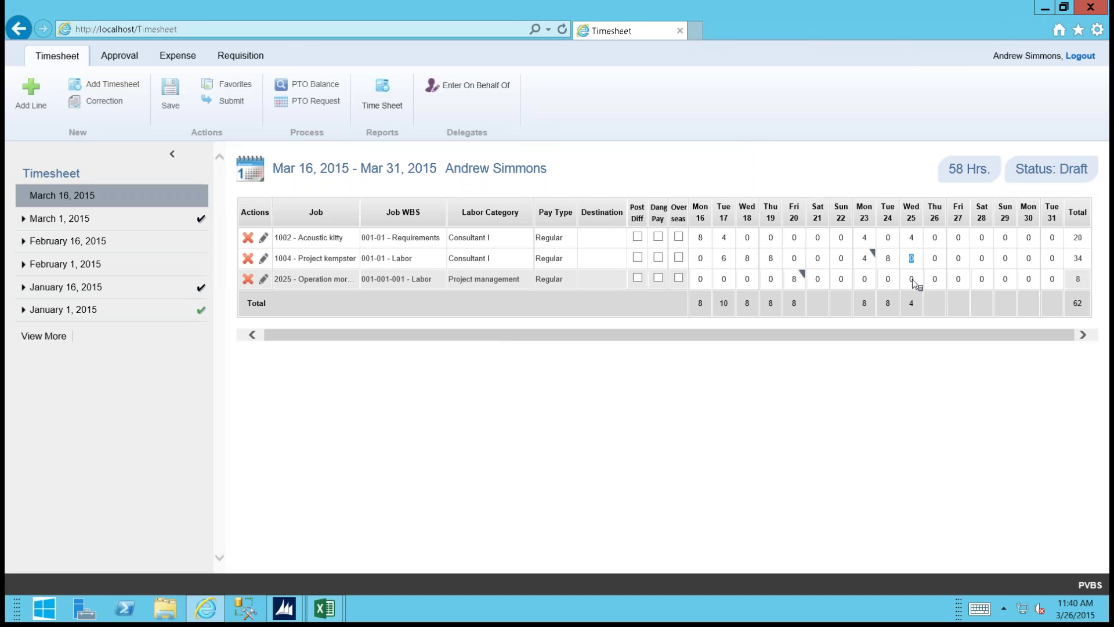
pyautogui.write('4')
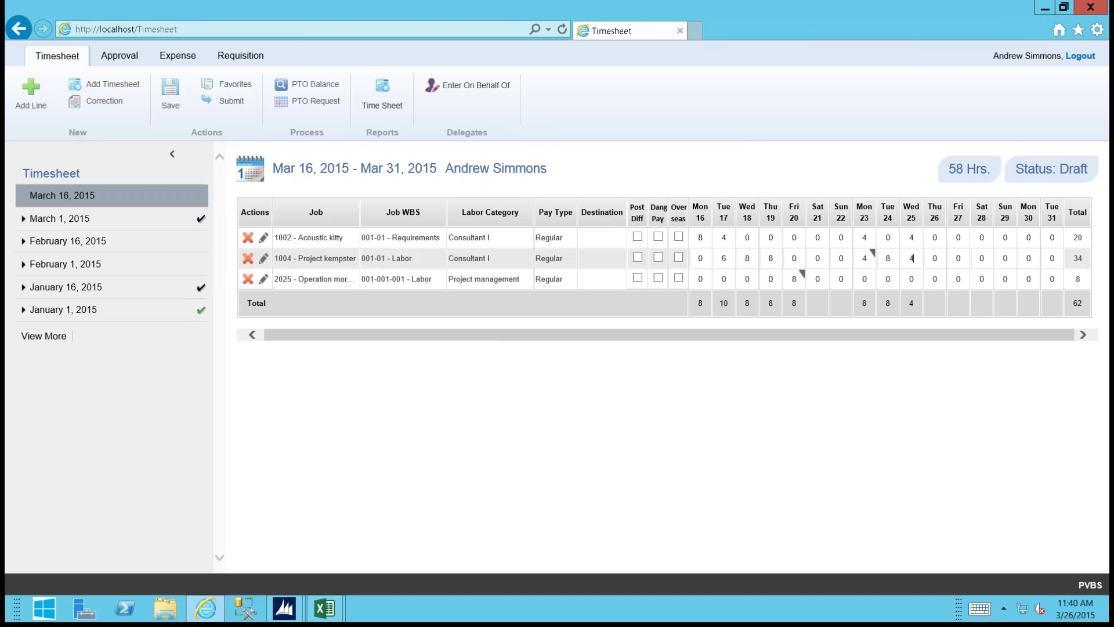
pyautogui.click(170, 108)
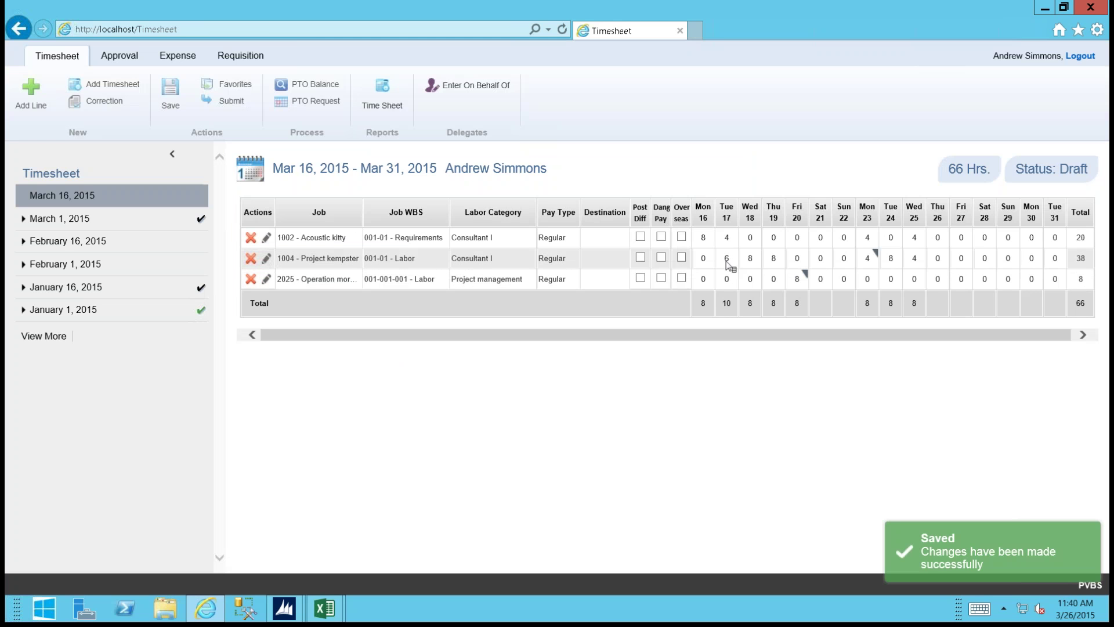
# Step: Set job 1004's hours on Tuesday the 17th to 4 with the change reason "error", and save the timesheet
pyautogui.rightClick(727, 262)
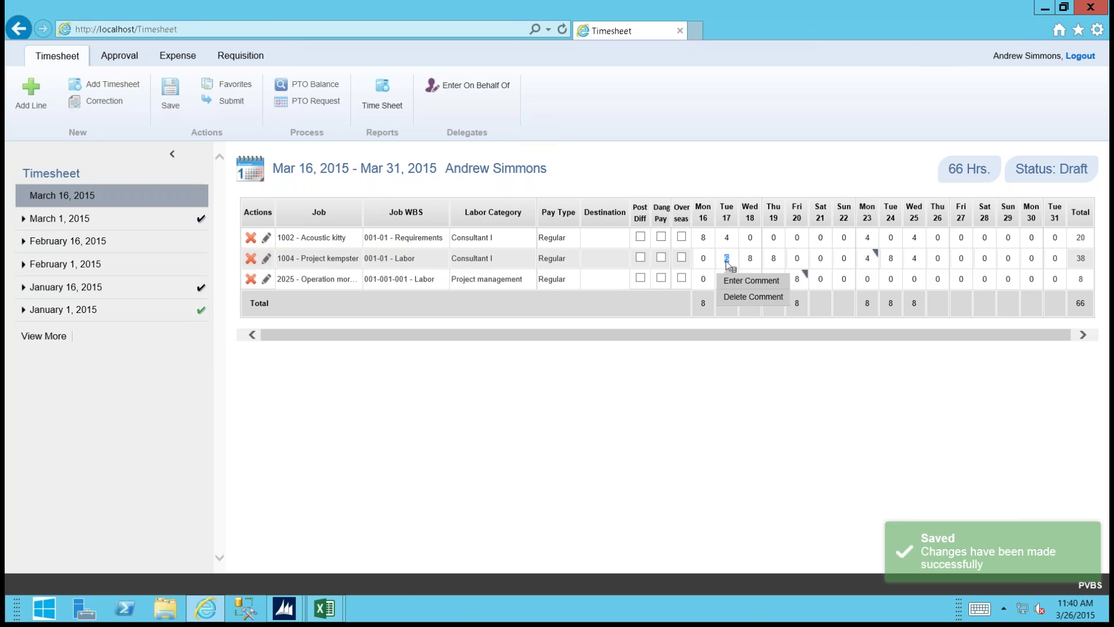
pyautogui.press('Escape')
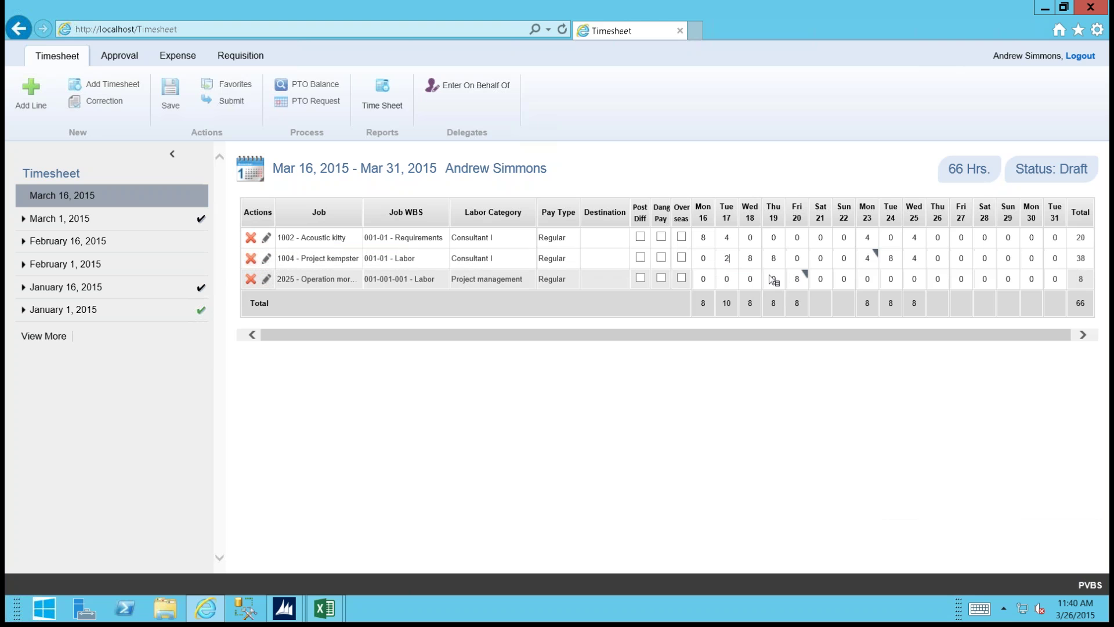
pyautogui.press('BackSpace')
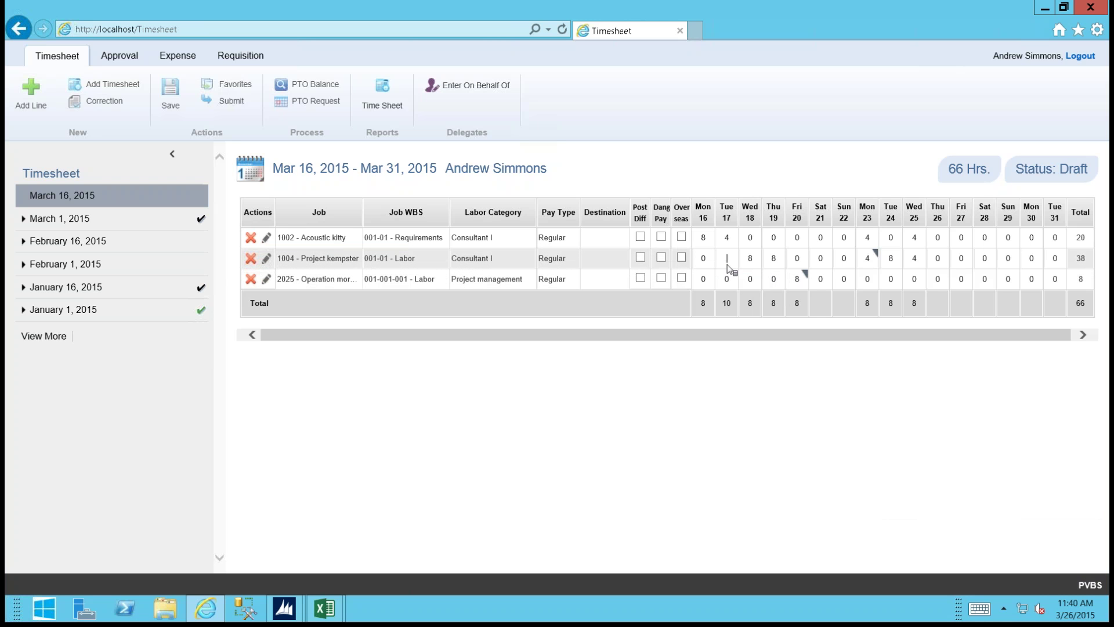
pyautogui.write('4')
pyautogui.rightClick(728, 266)
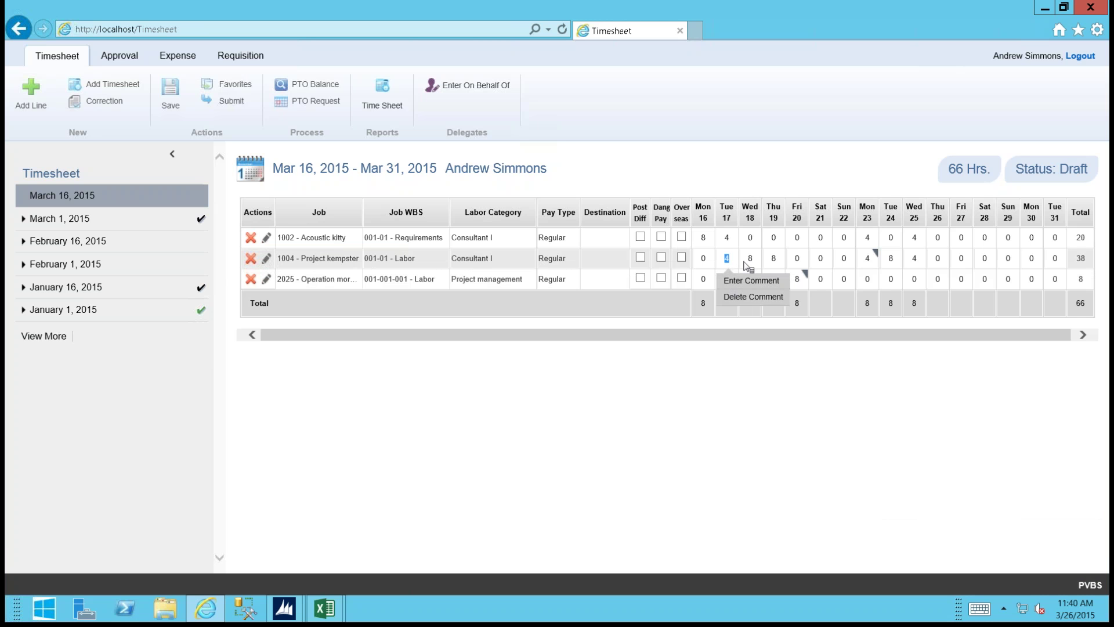
pyautogui.write('6')
pyautogui.press('Tab')
pyautogui.click(585, 225)
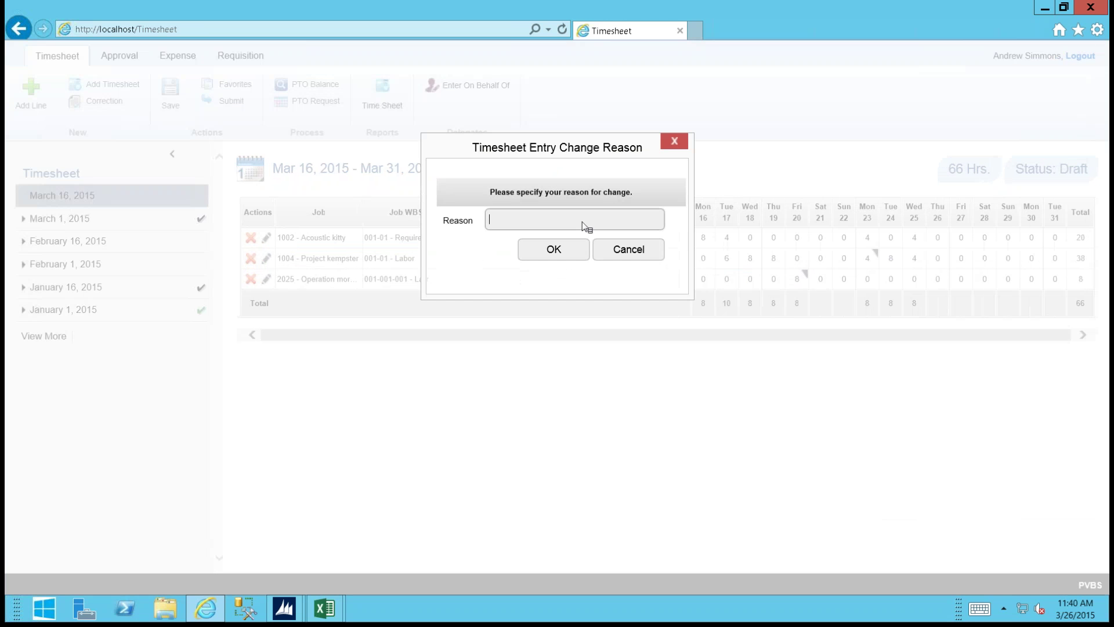
pyautogui.write('error')
pyautogui.click(549, 250)
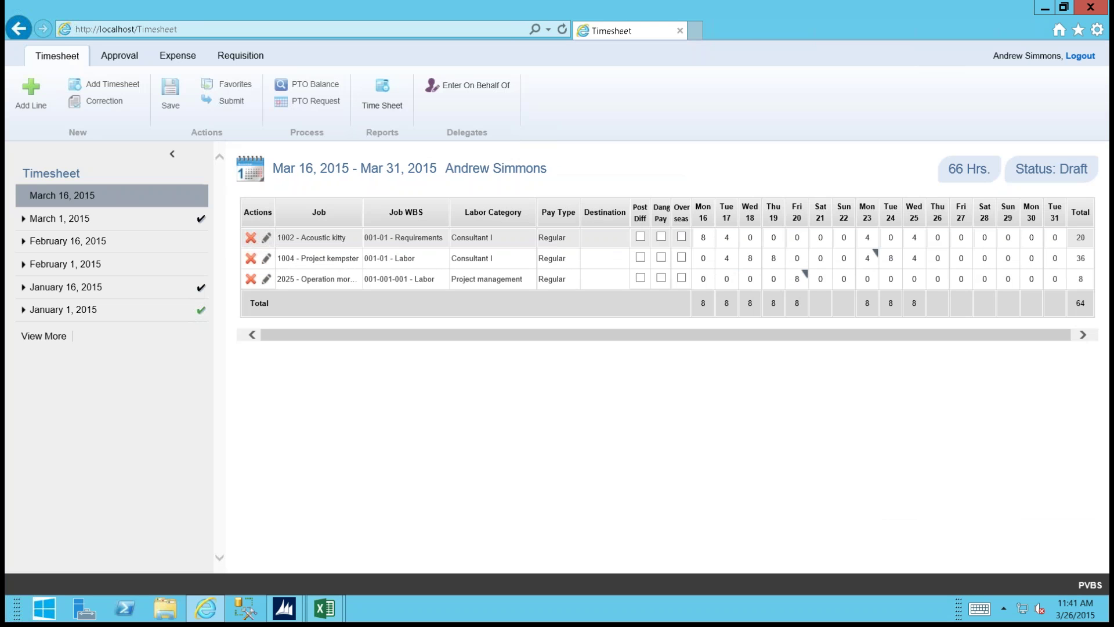
pyautogui.click(171, 105)
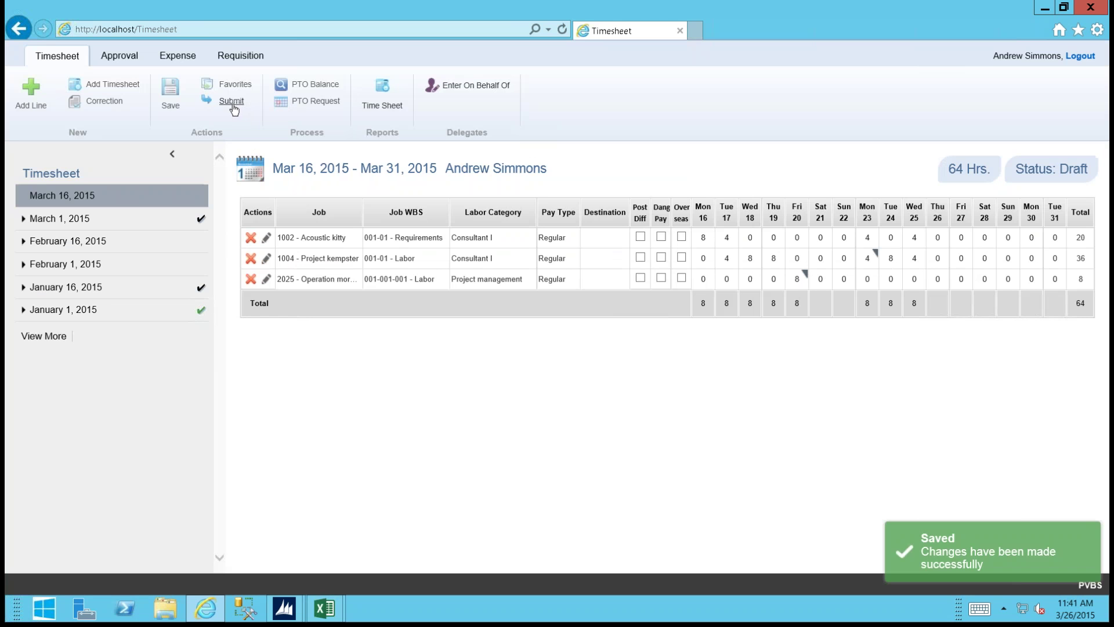
# Step: Open the submission certification for the March 16 timesheet and cancel it without submitting
pyautogui.click(231, 103)
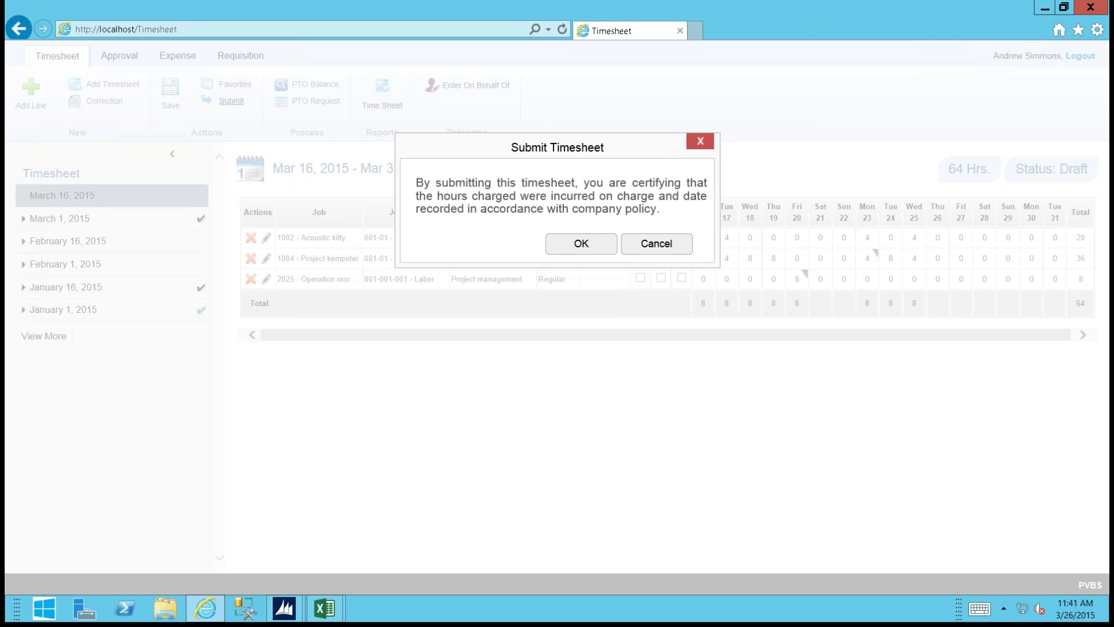
pyautogui.click(641, 248)
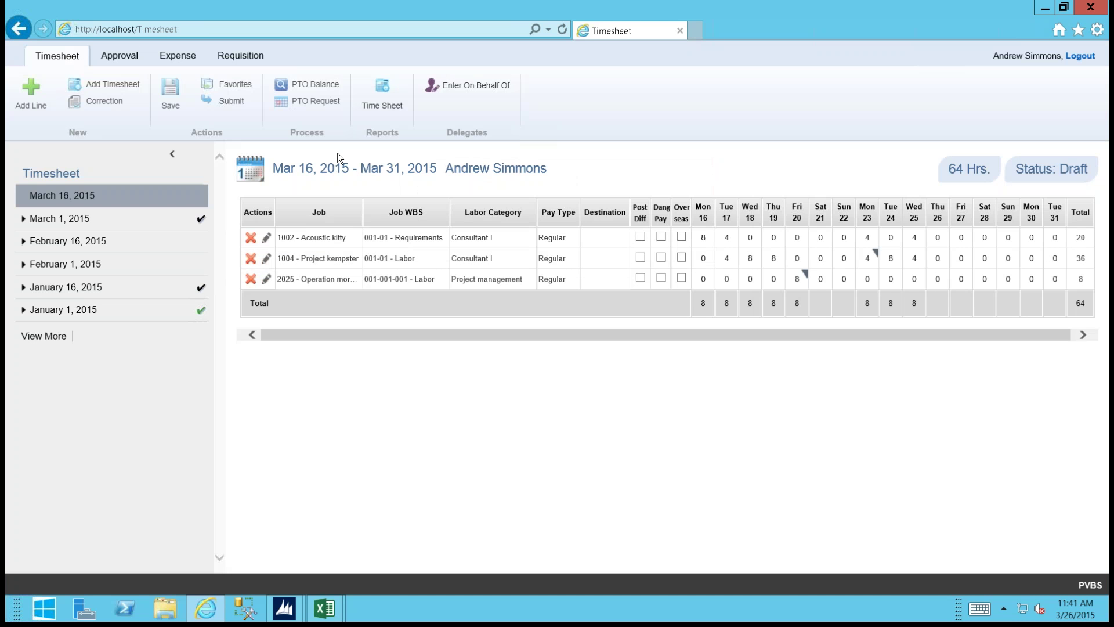
# Step: Try adding a timesheet line by searching the job list for "aco", and cancel the entry
pyautogui.click(25, 98)
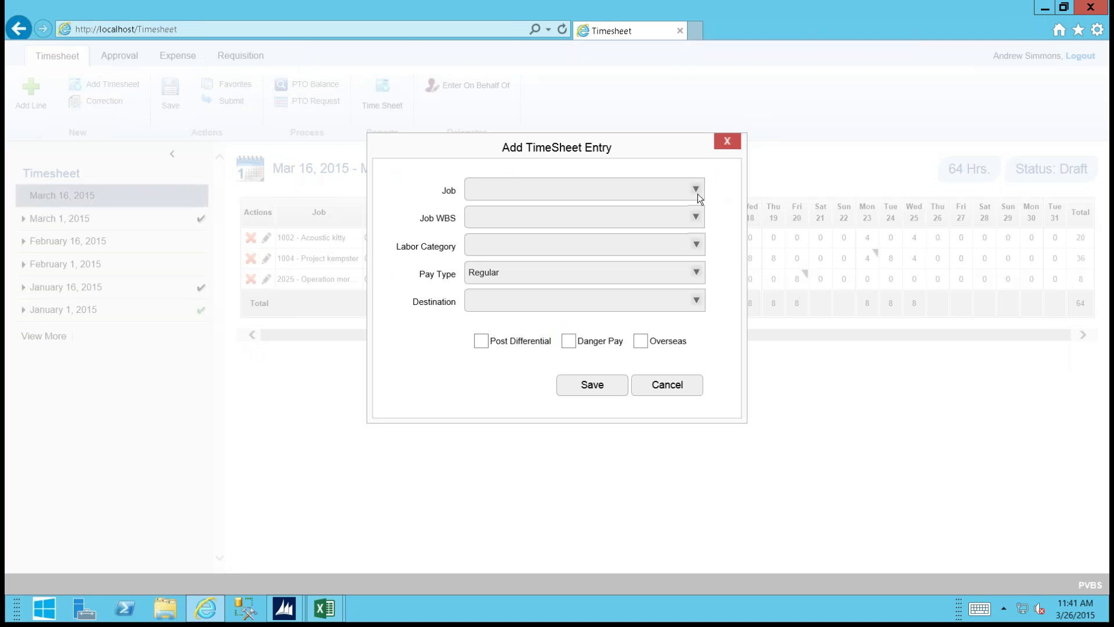
pyautogui.click(694, 187)
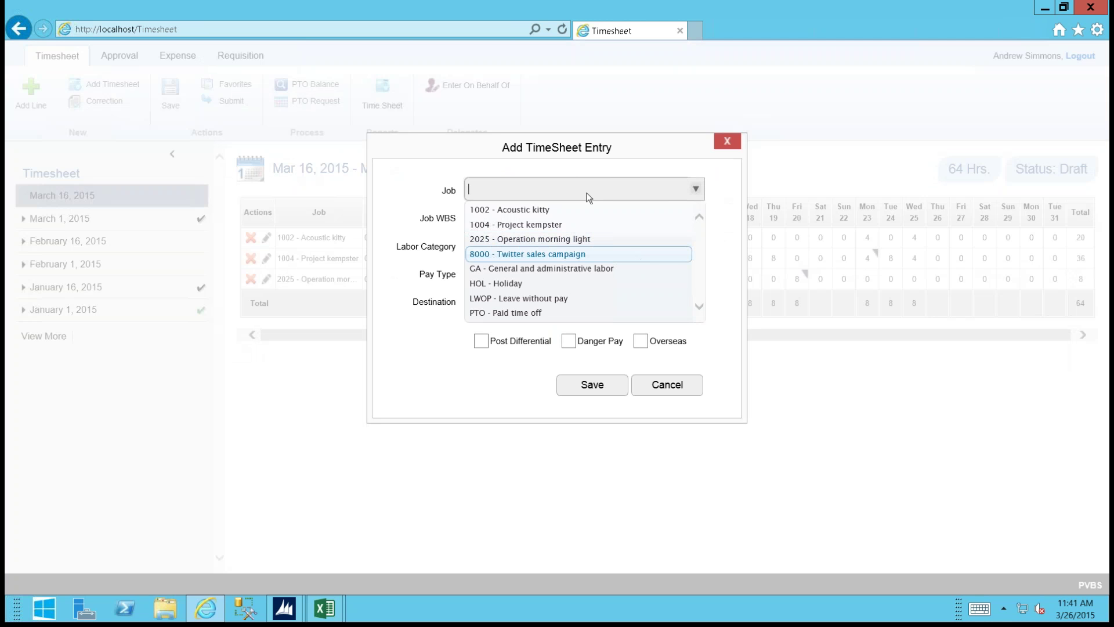
pyautogui.write('aco')
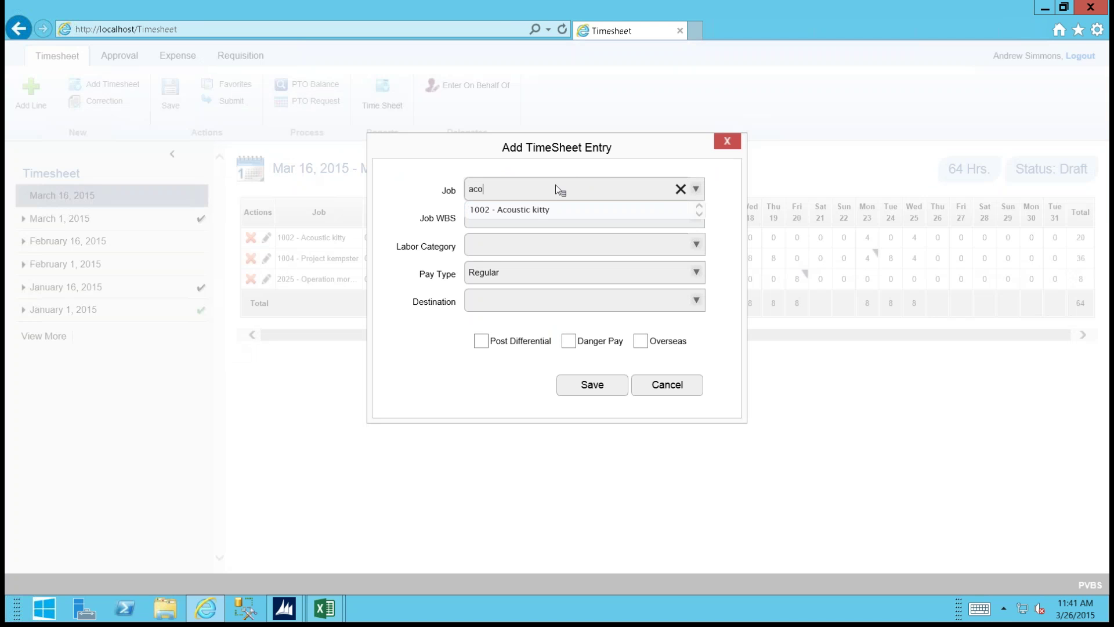
pyautogui.press('Down')
pyautogui.click(684, 393)
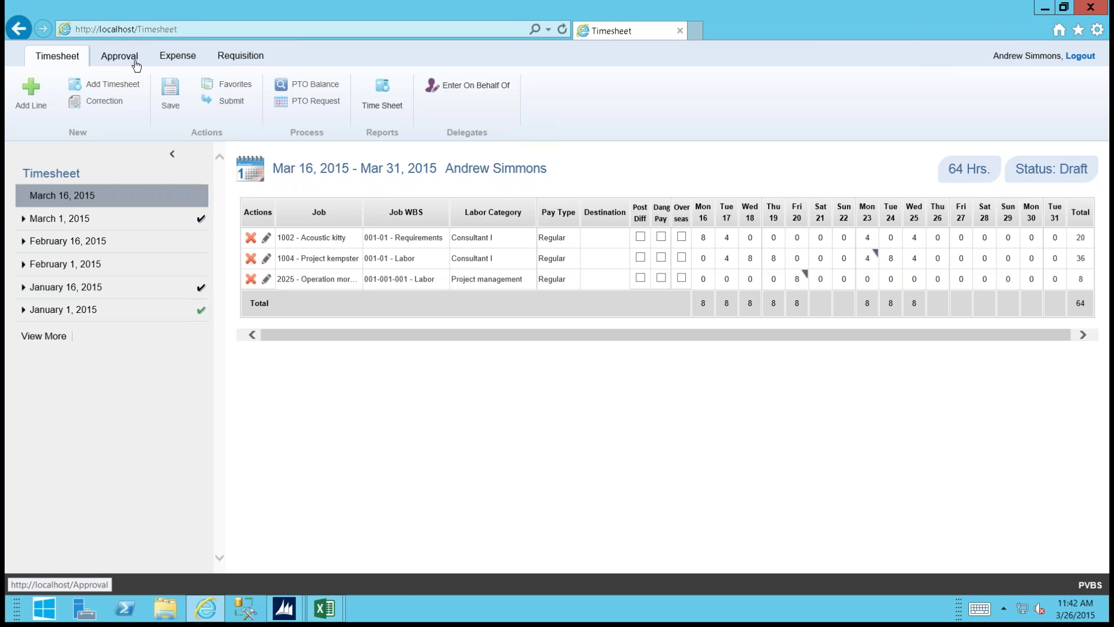
# Step: Create an expense report from 3-2-2015 to 3-5-2015 with the description "Travel to North Carolina"
pyautogui.click(179, 61)
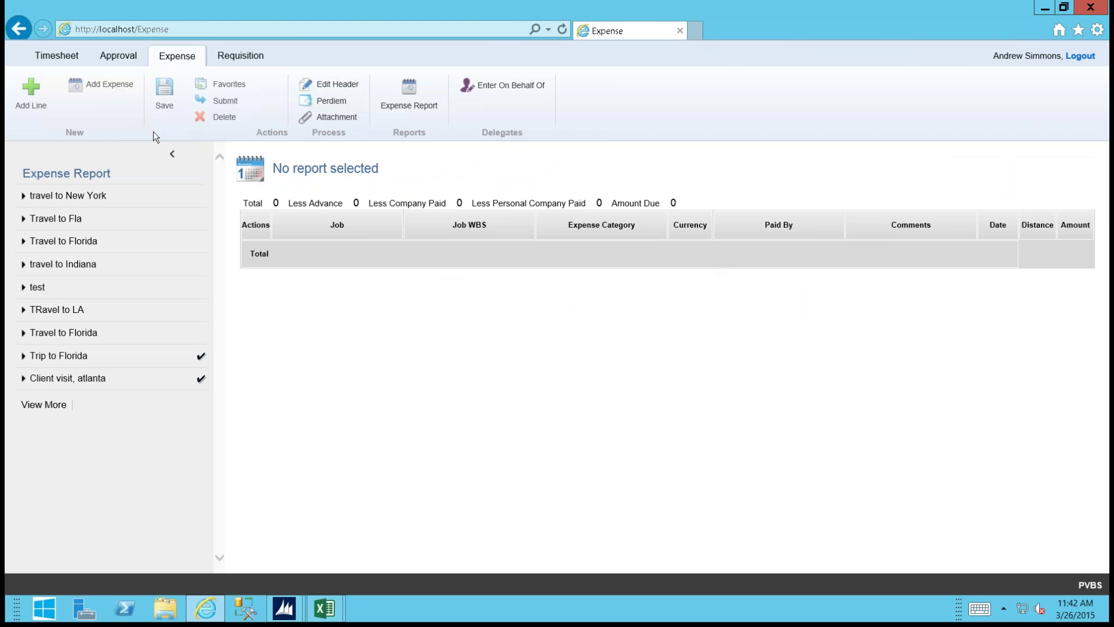
pyautogui.click(97, 87)
pyautogui.click(562, 189)
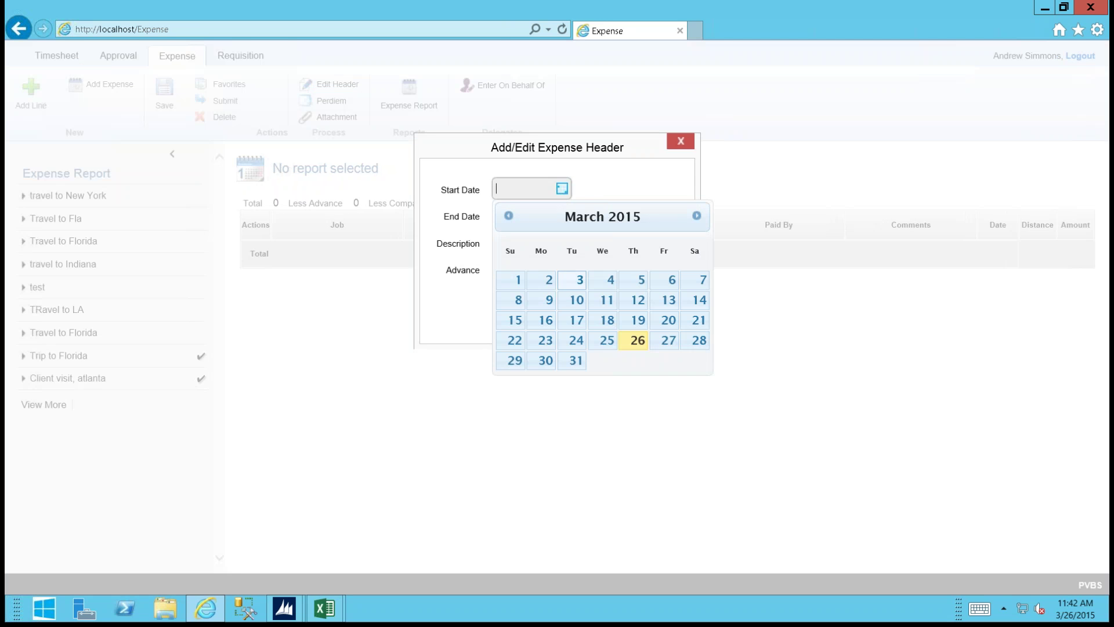
pyautogui.click(545, 283)
pyautogui.click(561, 217)
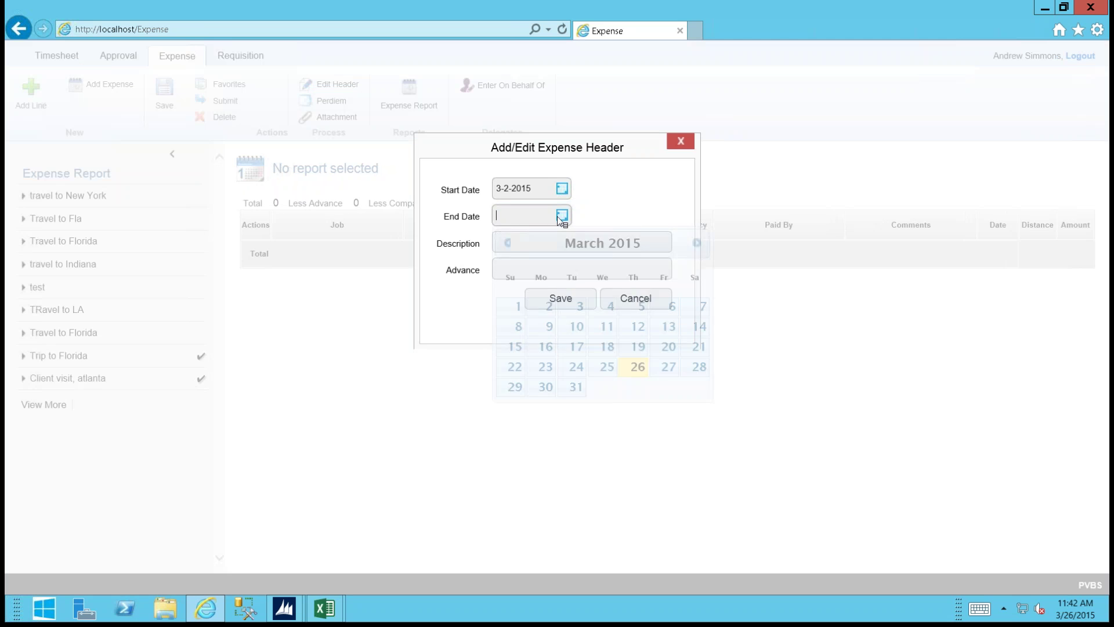
pyautogui.click(641, 307)
pyautogui.click(529, 246)
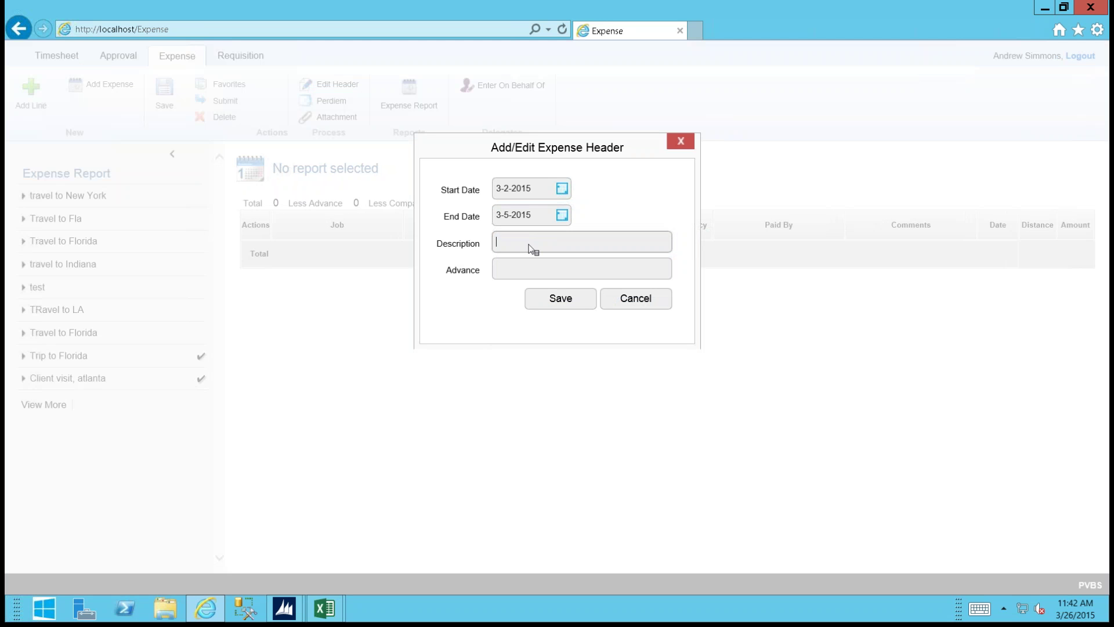
pyautogui.write('Travel to')
pyautogui.write('North Carolina')
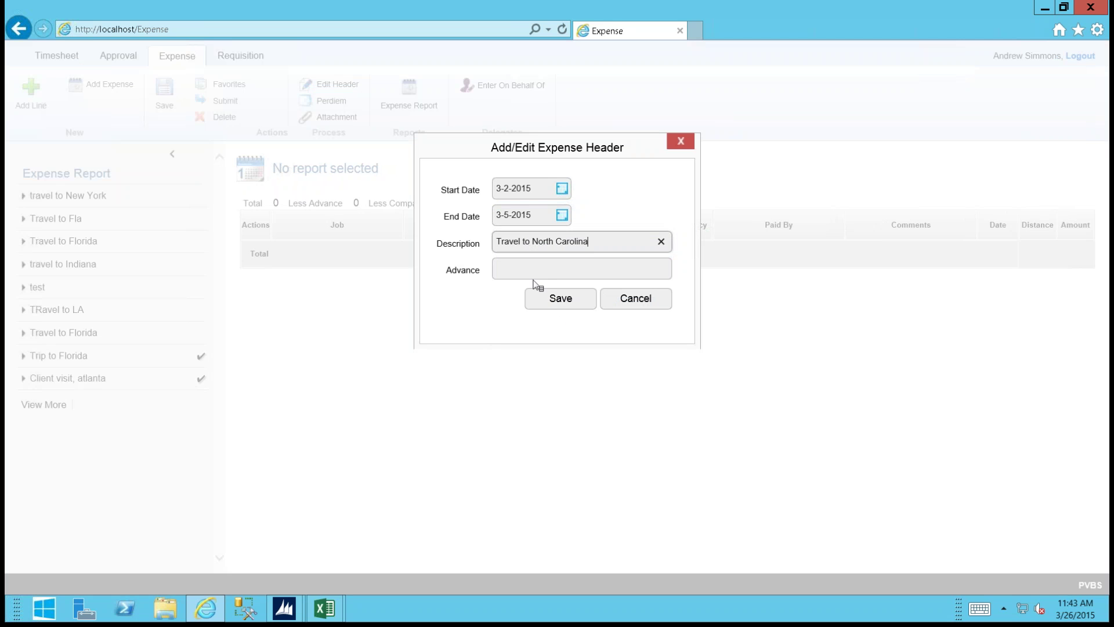
pyautogui.click(542, 297)
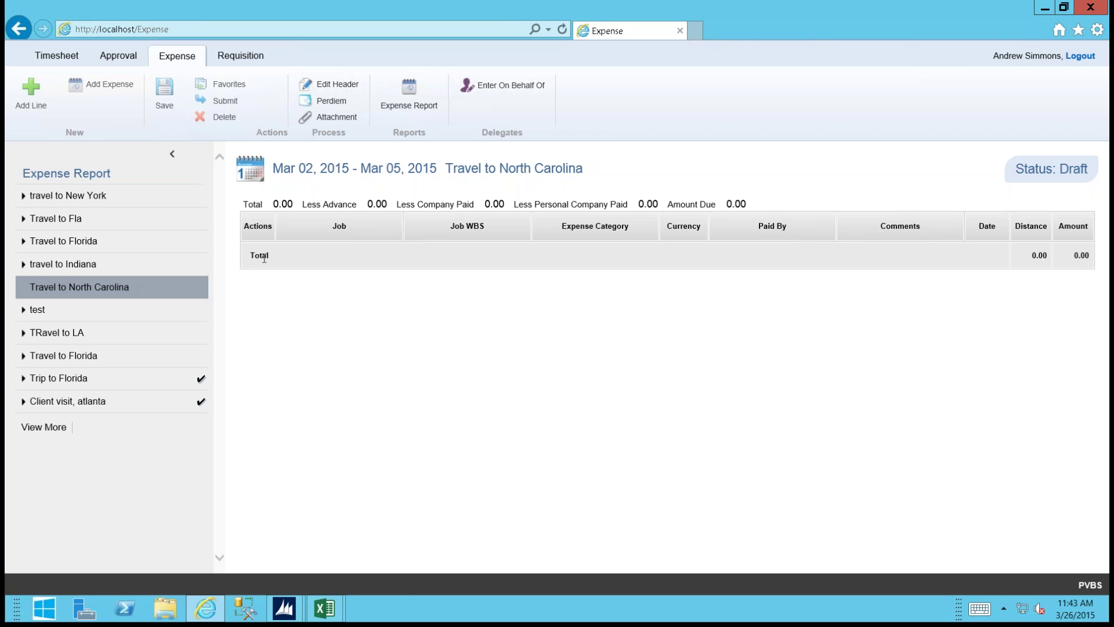
# Step: Start the per diem wizard for the North Carolina trip and set the location to NC, RALEIGH, WAKE COUNTY
pyautogui.click(324, 102)
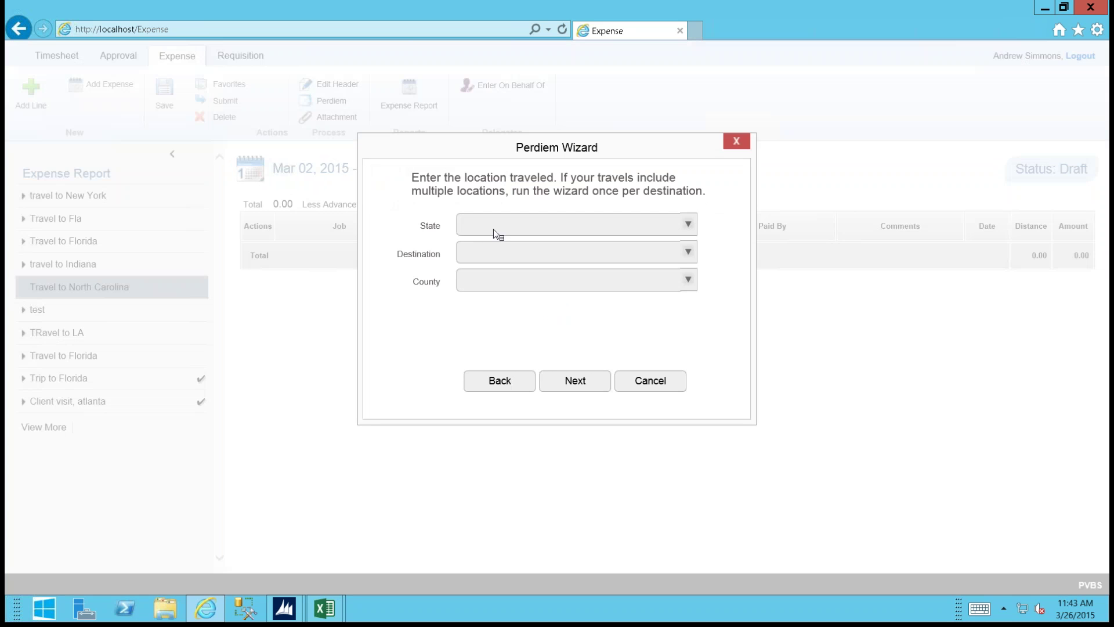
pyautogui.click(494, 233)
pyautogui.write('nc')
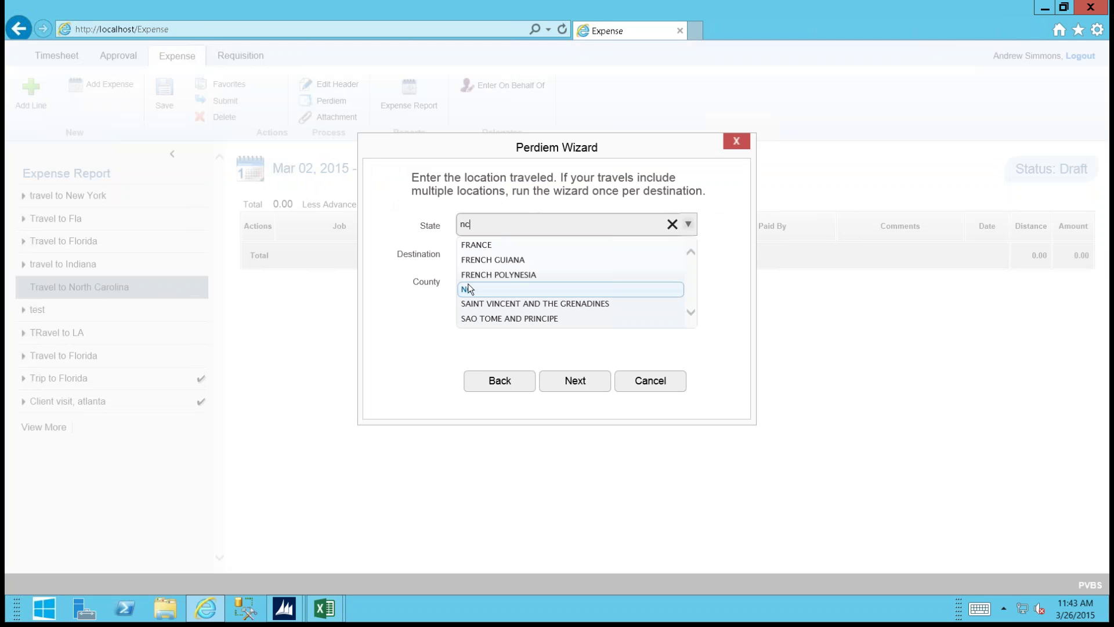
pyautogui.click(468, 289)
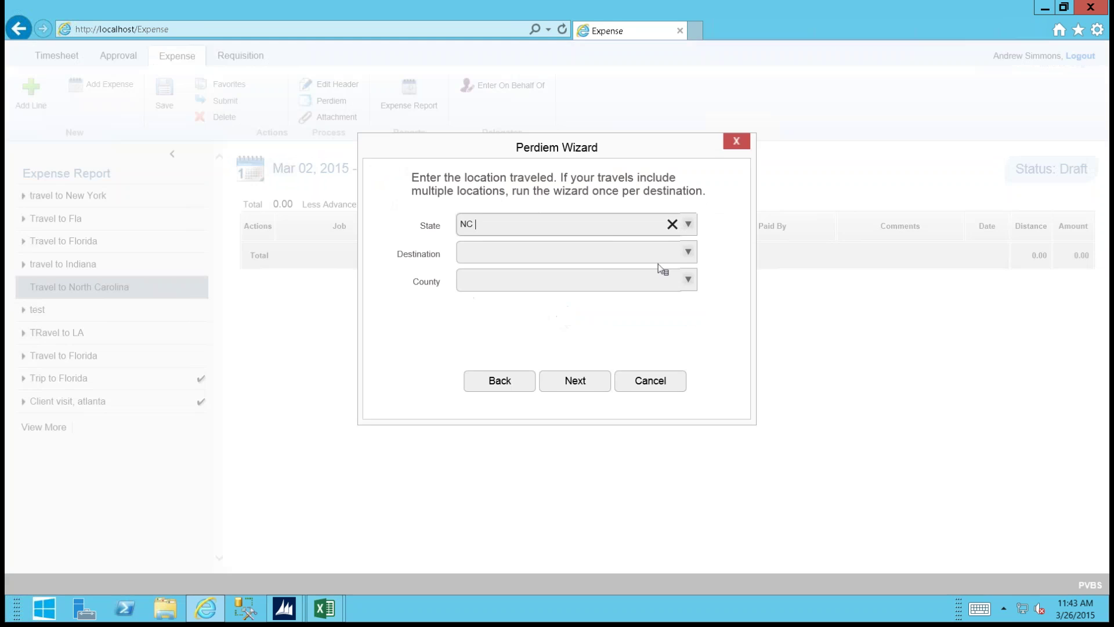
pyautogui.click(493, 252)
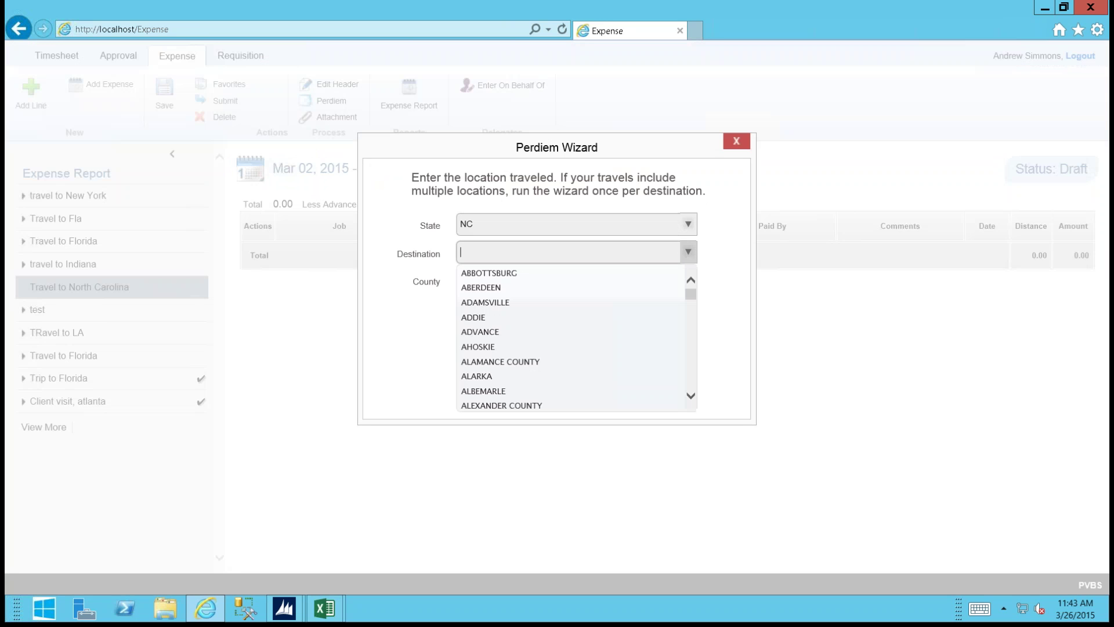
pyautogui.write('ra')
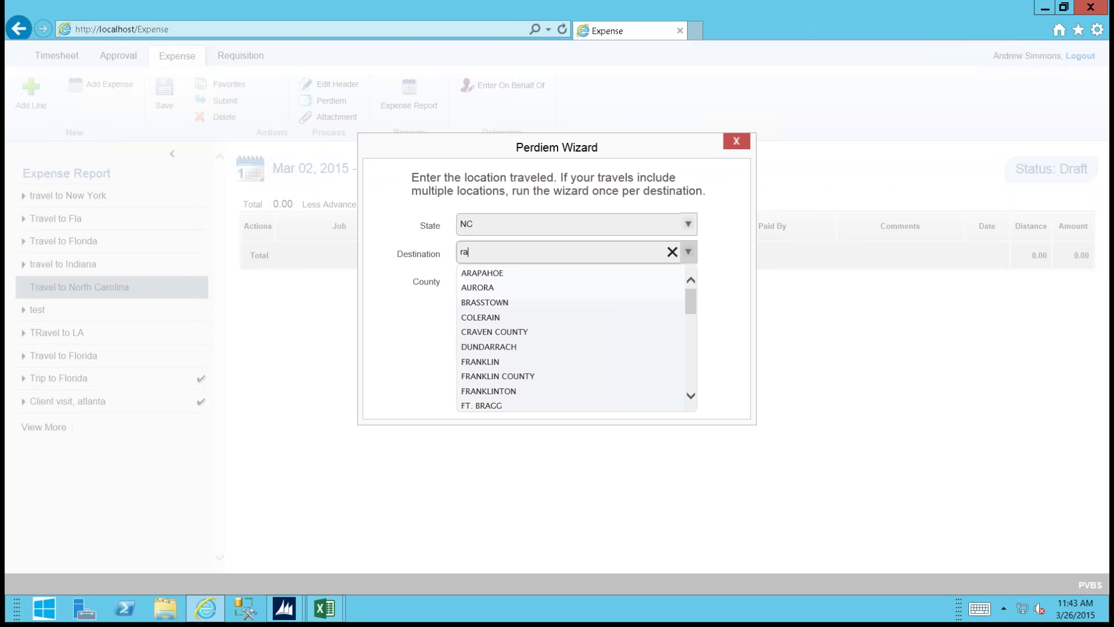
pyautogui.write('l')
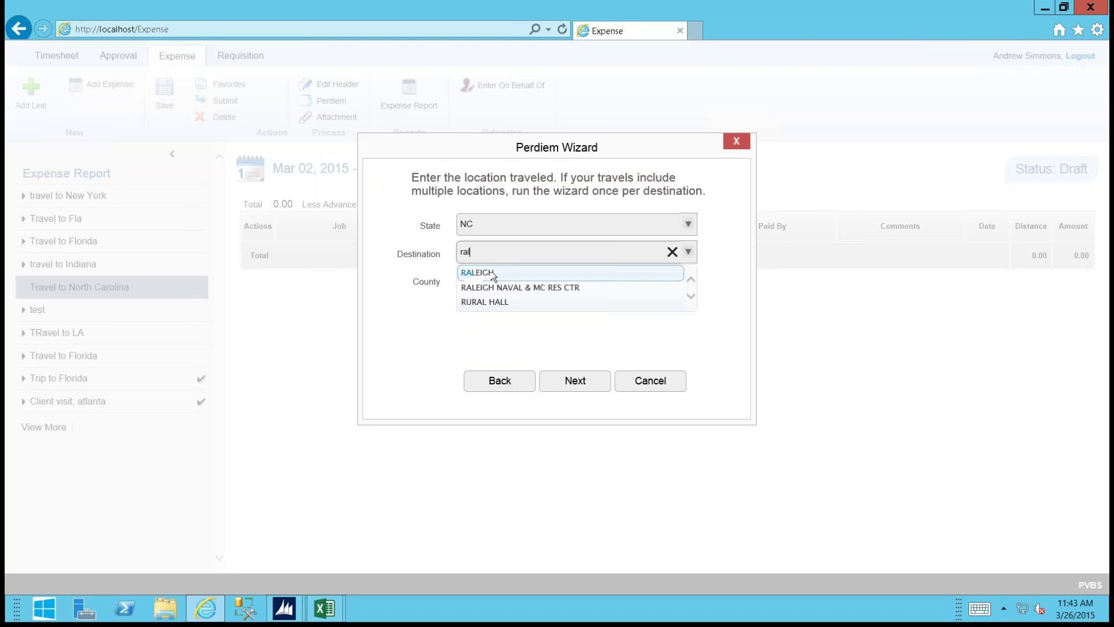
pyautogui.click(491, 272)
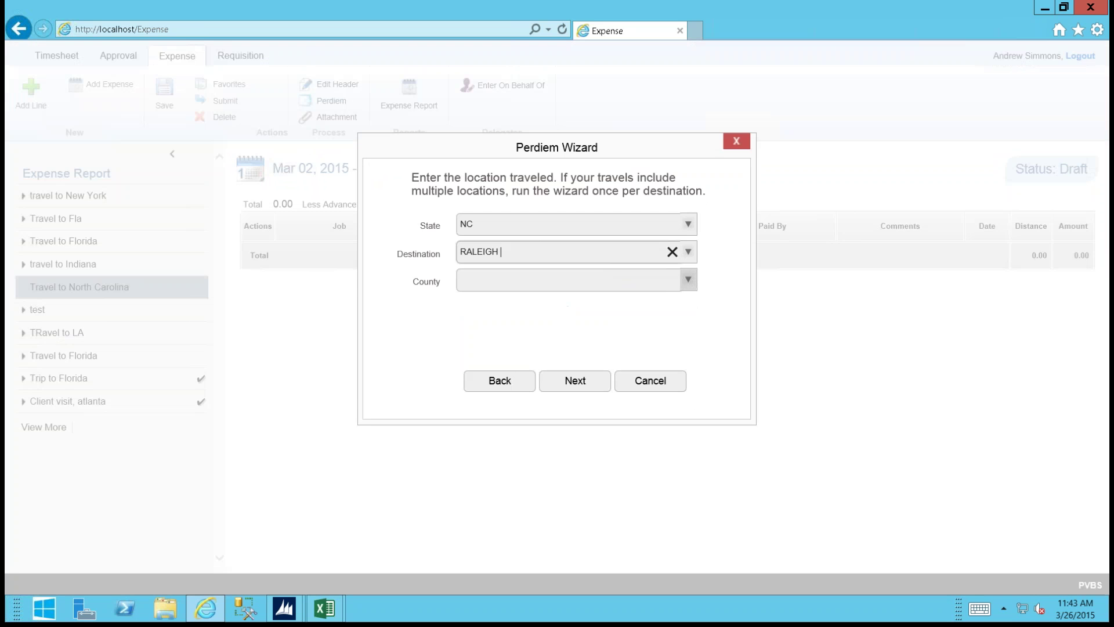
pyautogui.click(486, 298)
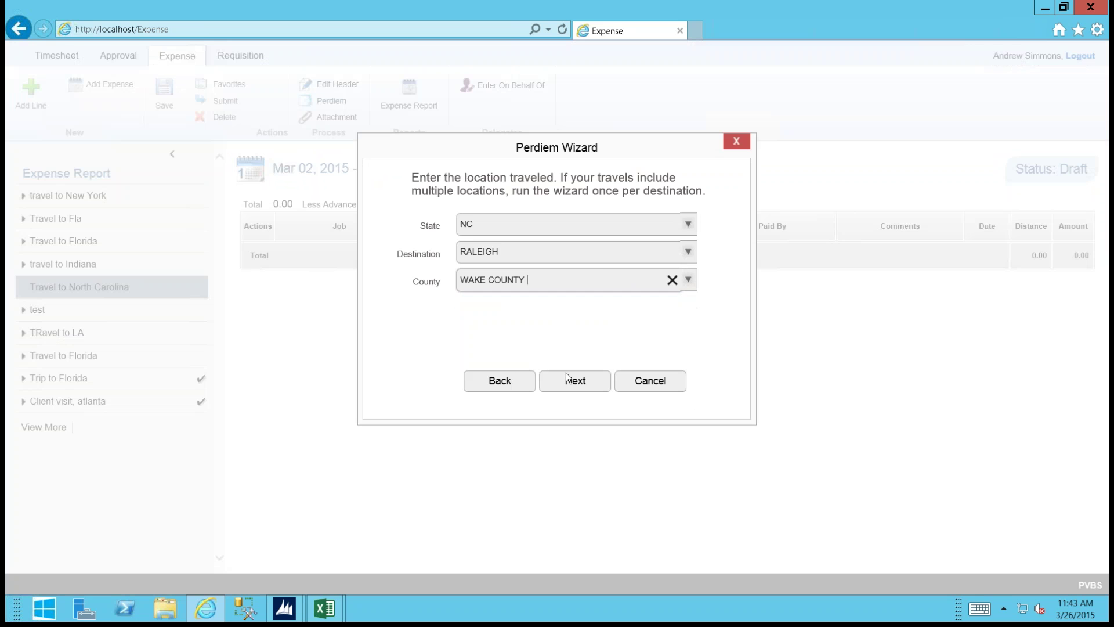
pyautogui.click(565, 374)
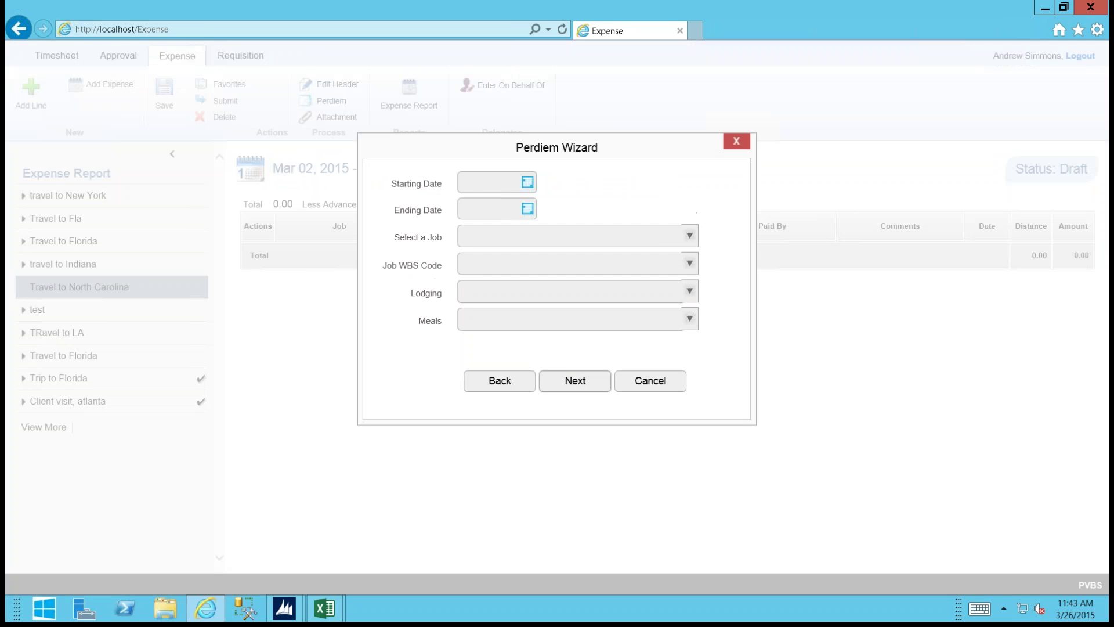
# Step: Set the per diem period from 3-2-2015 to 3-5-2015 for job 1002 - Acoustic kitty with WBS code 001-04 - Go live
pyautogui.click(526, 184)
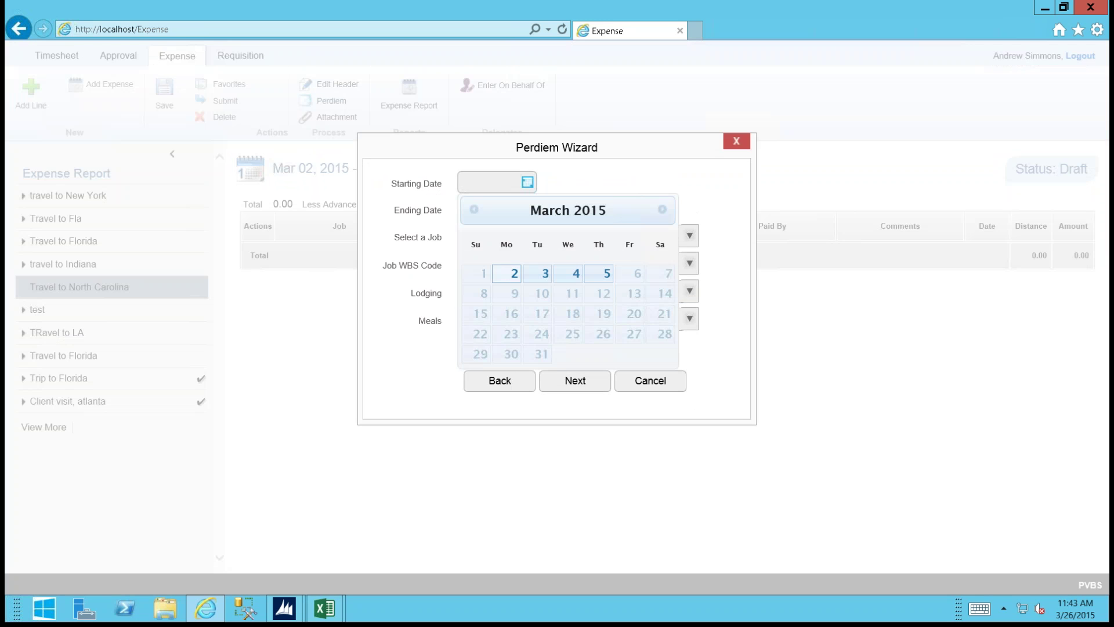
pyautogui.click(514, 273)
pyautogui.click(493, 208)
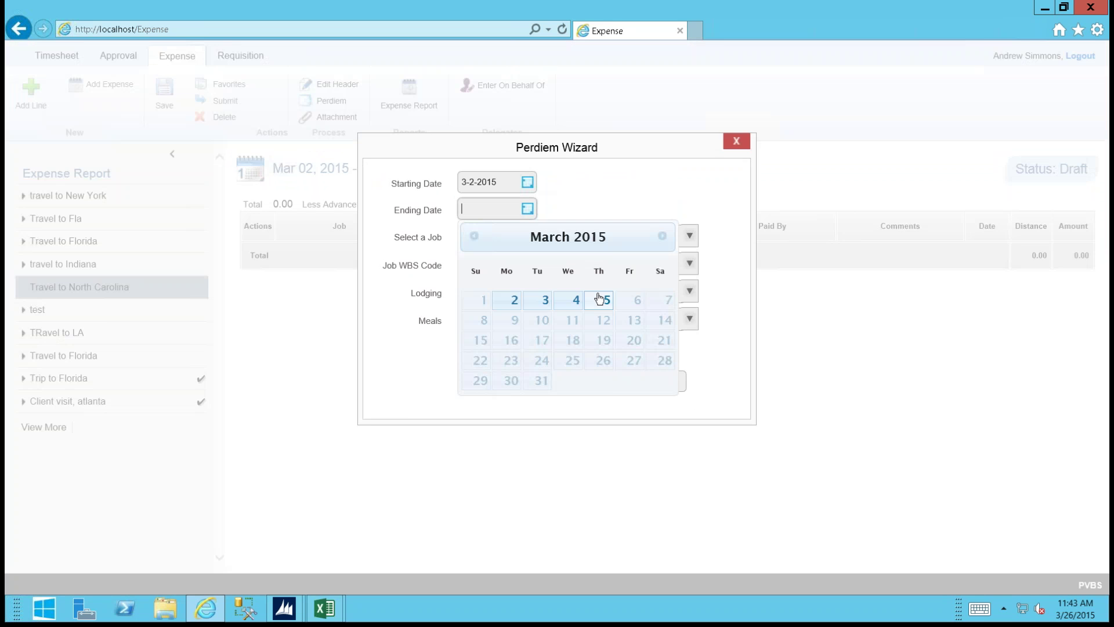
pyautogui.click(607, 299)
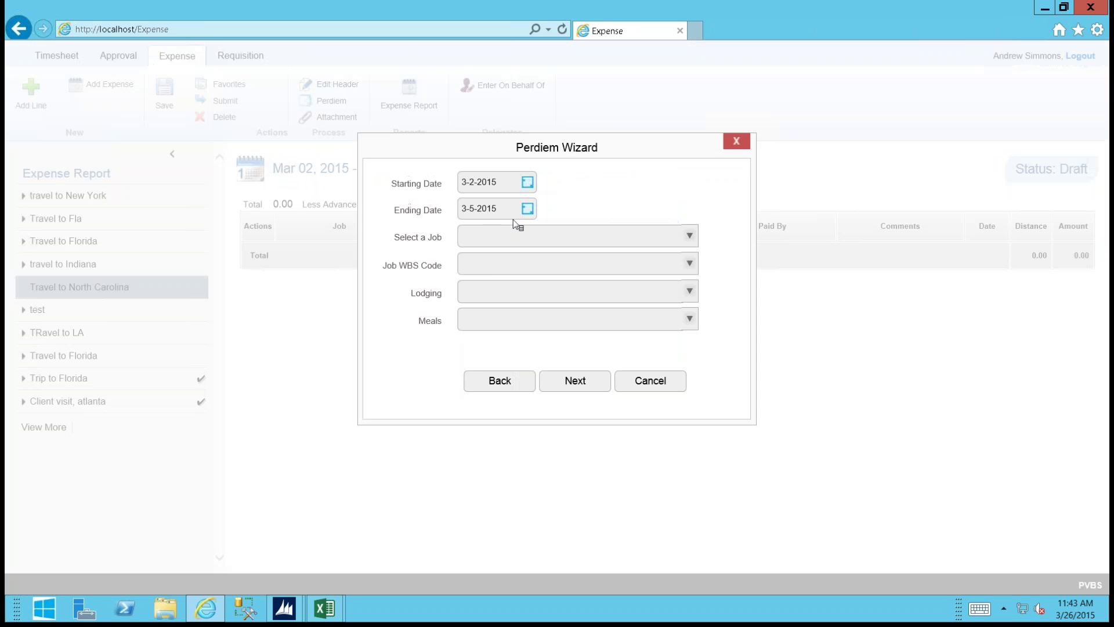
pyautogui.click(689, 238)
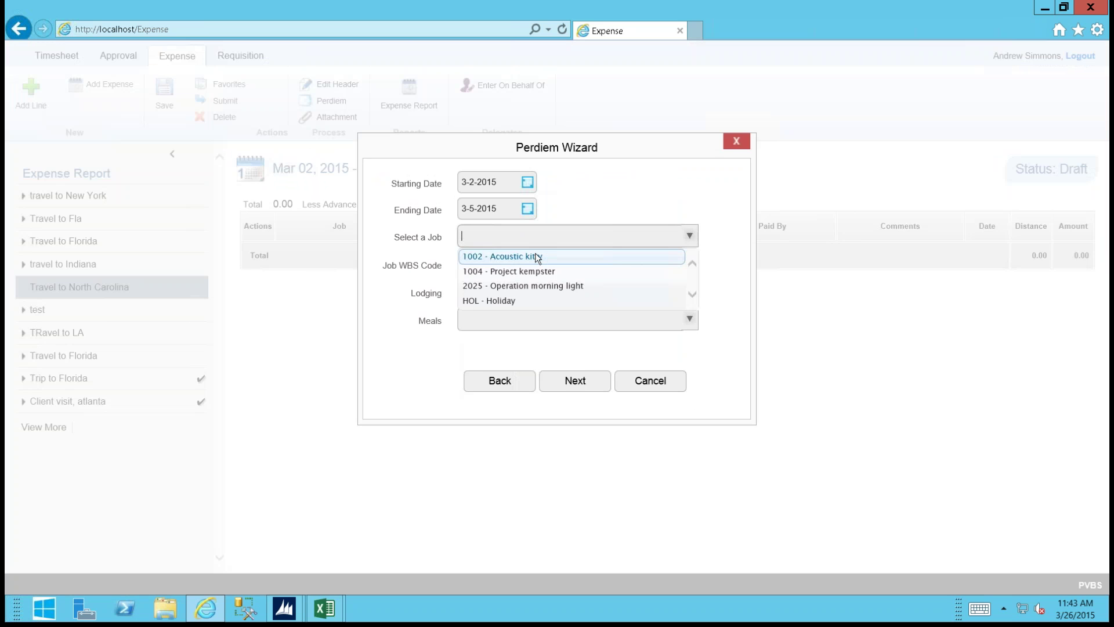
pyautogui.click(537, 257)
pyautogui.click(688, 263)
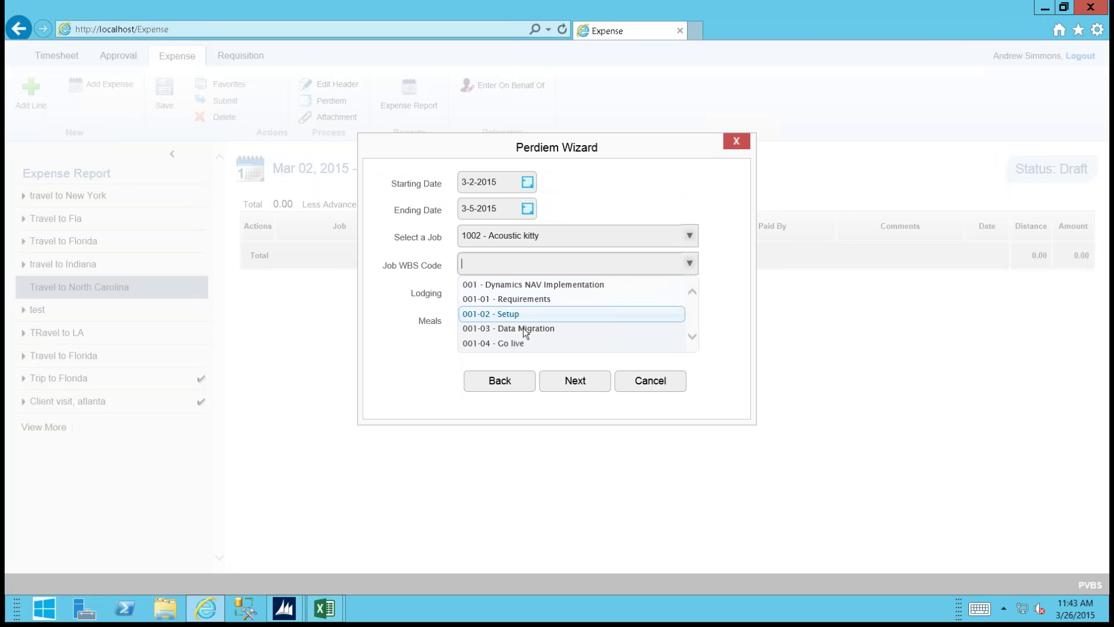
pyautogui.click(514, 345)
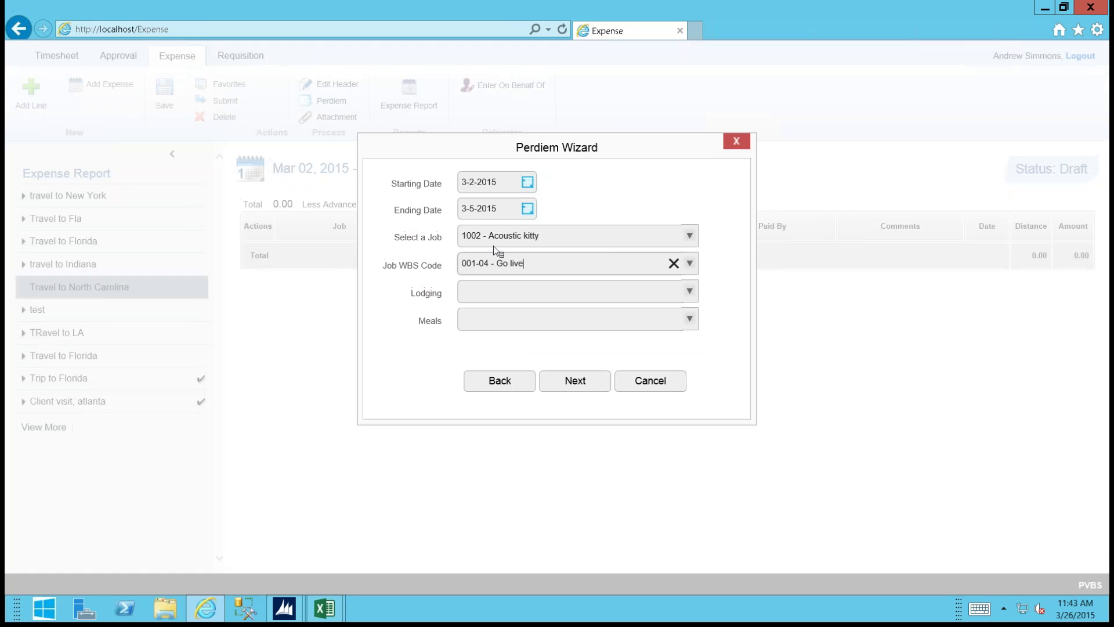
# Step: Assign the Lodging category to lodging and PerDiem to meals, and accept all lodging and meals for every travel date
pyautogui.click(689, 293)
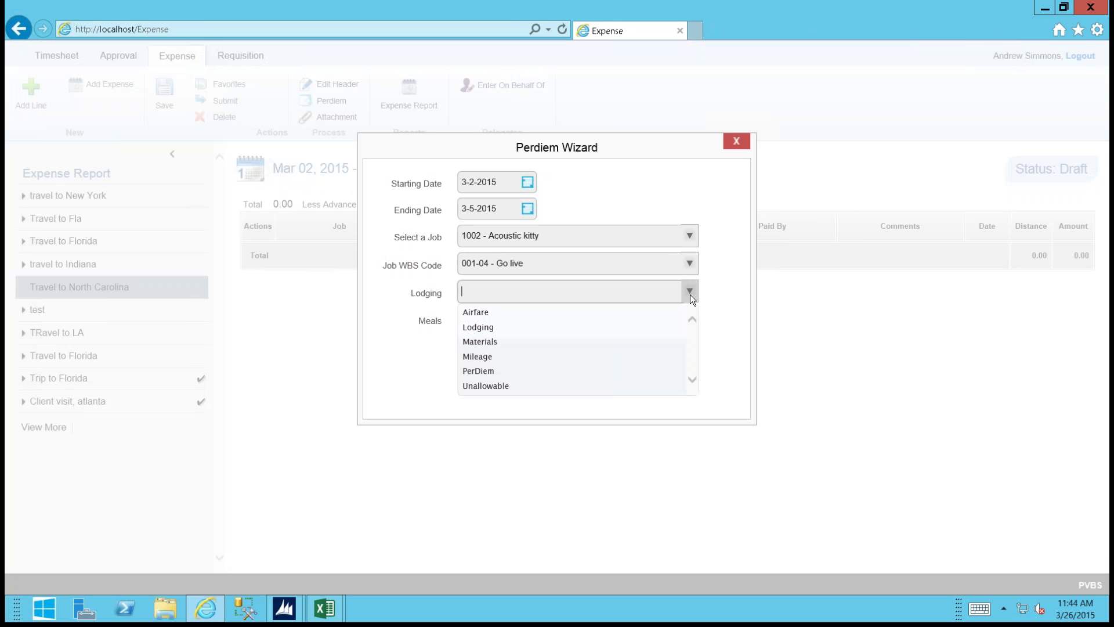
pyautogui.write('lod')
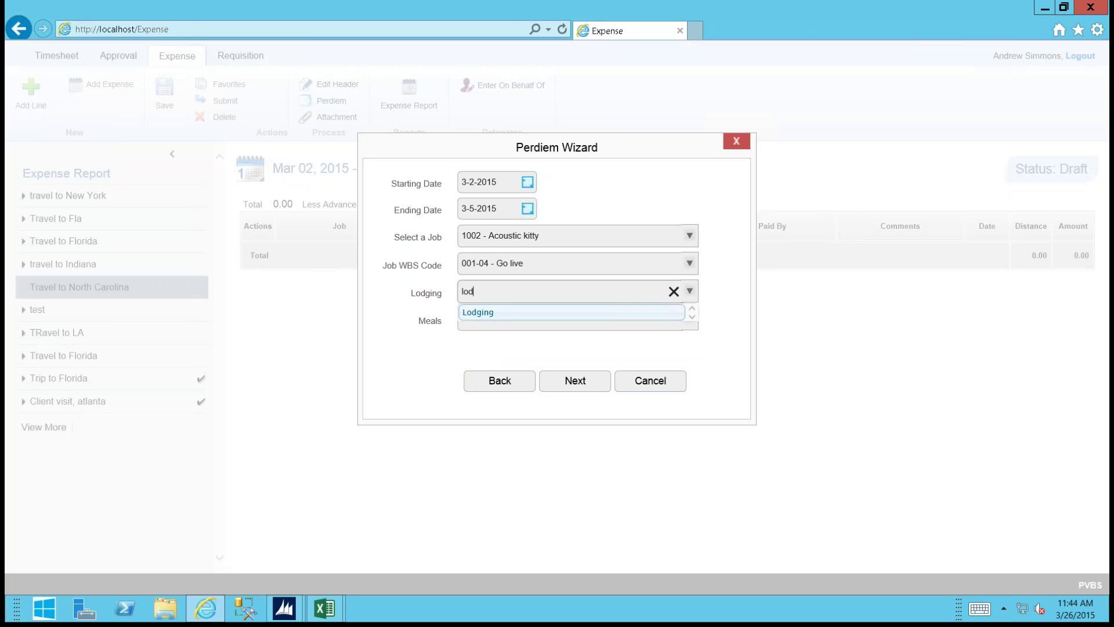
pyautogui.click(477, 314)
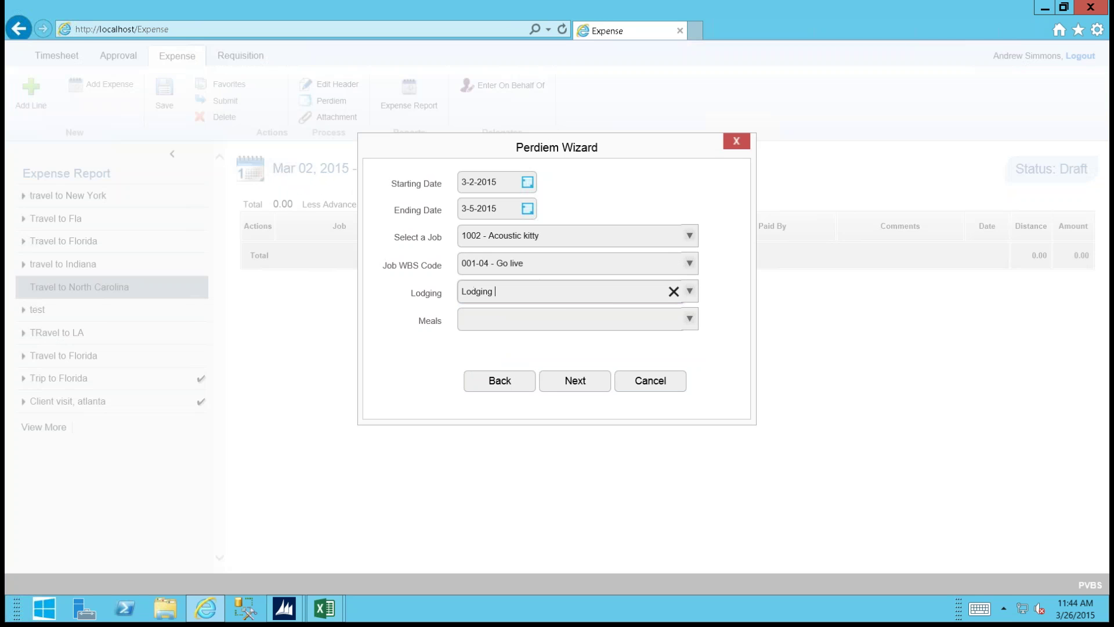
pyautogui.click(692, 320)
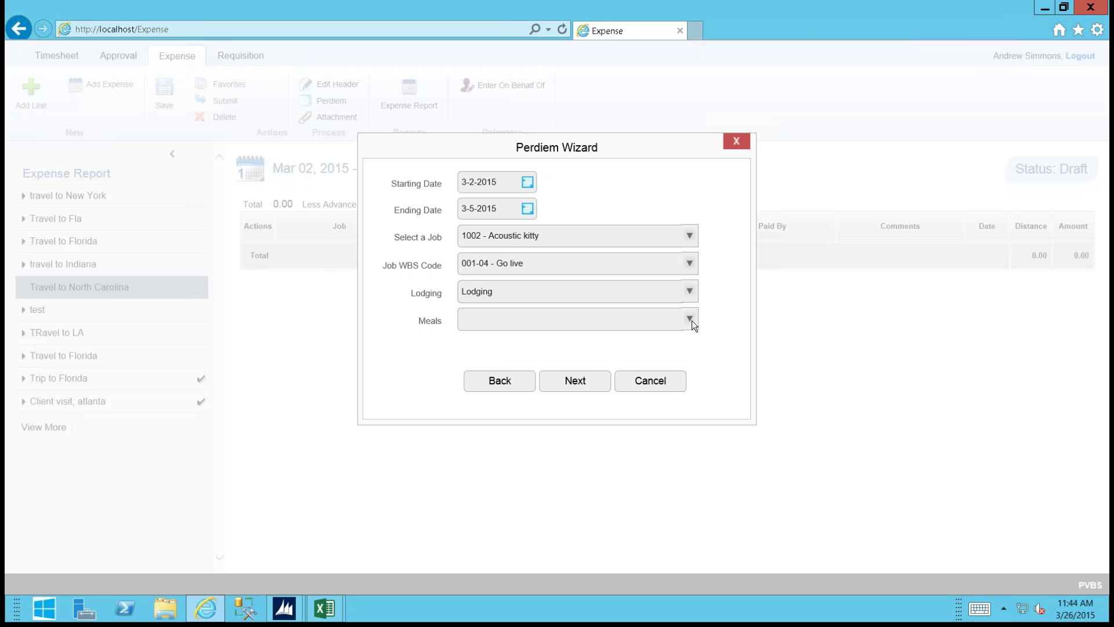
pyautogui.click(691, 320)
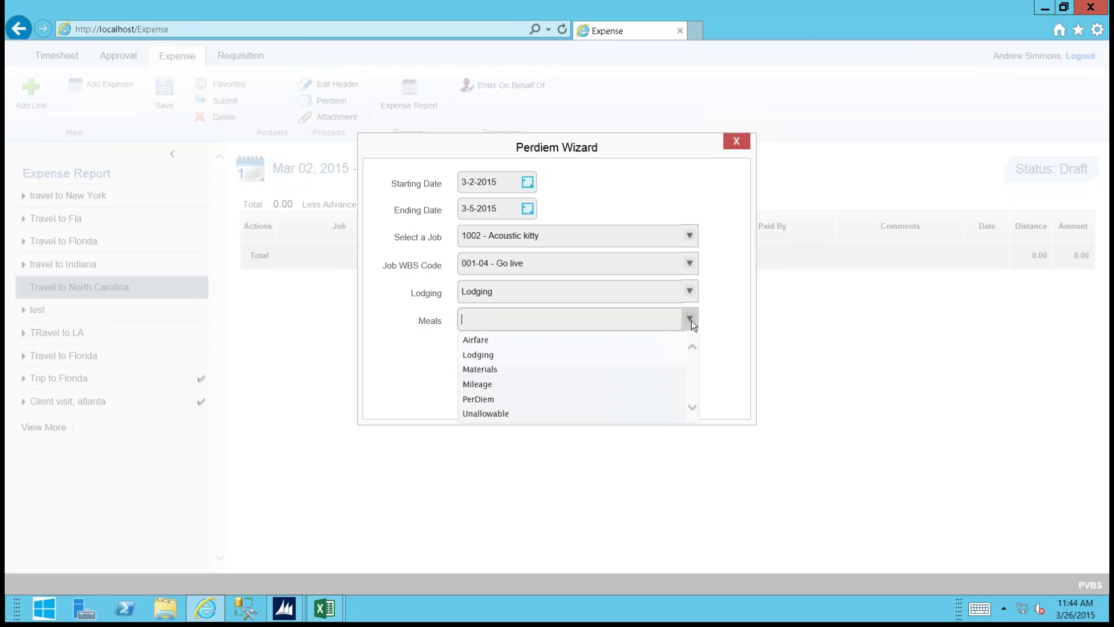
pyautogui.write('per')
pyautogui.click(470, 341)
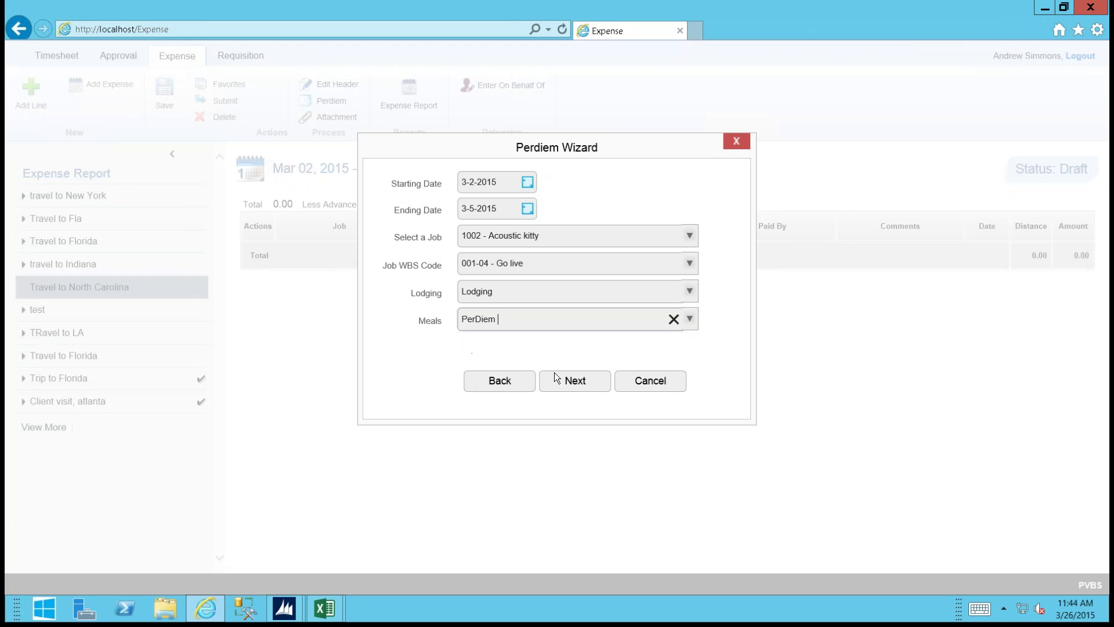
pyautogui.click(577, 387)
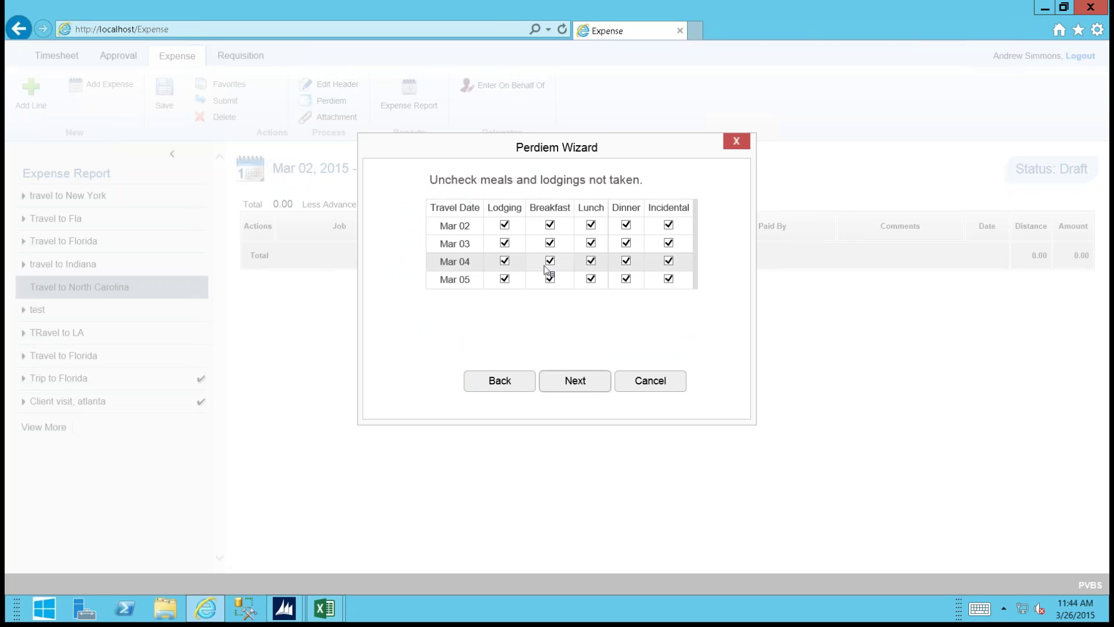
pyautogui.click(571, 381)
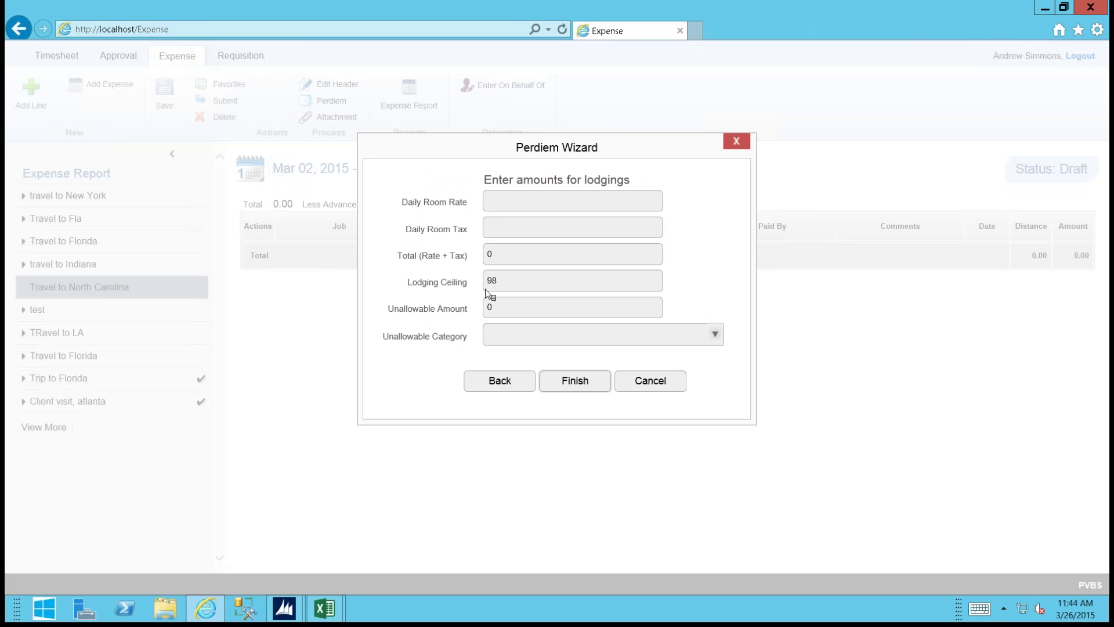
# Step: Enter a daily room rate of 90 and a daily room tax of 10, and finish the per diem wizard
pyautogui.click(495, 209)
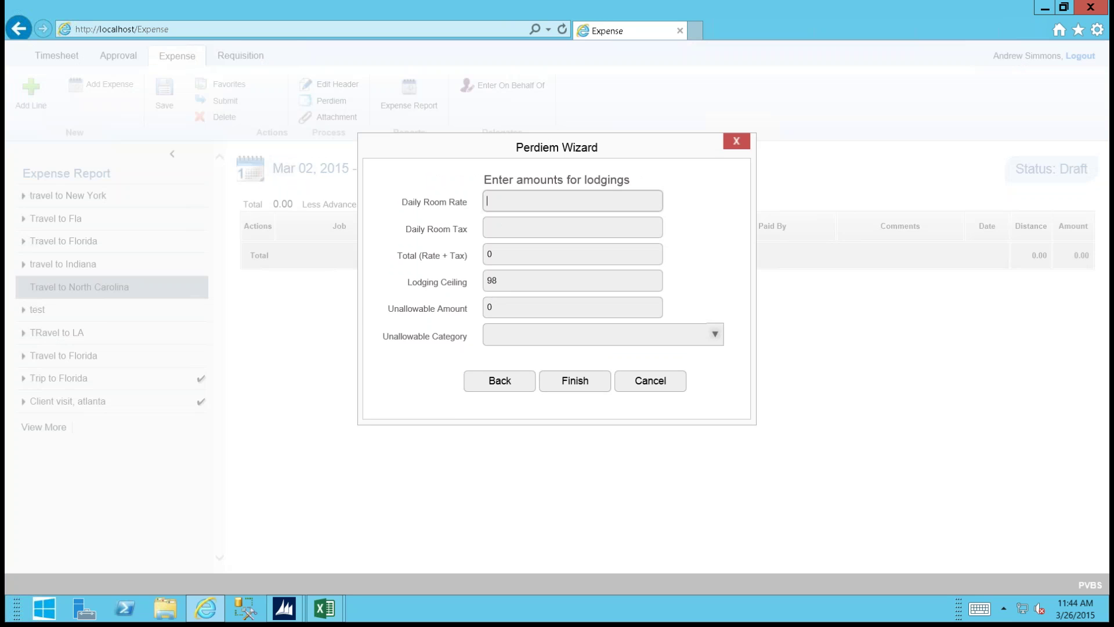
pyautogui.write('90')
pyautogui.press('Tab')
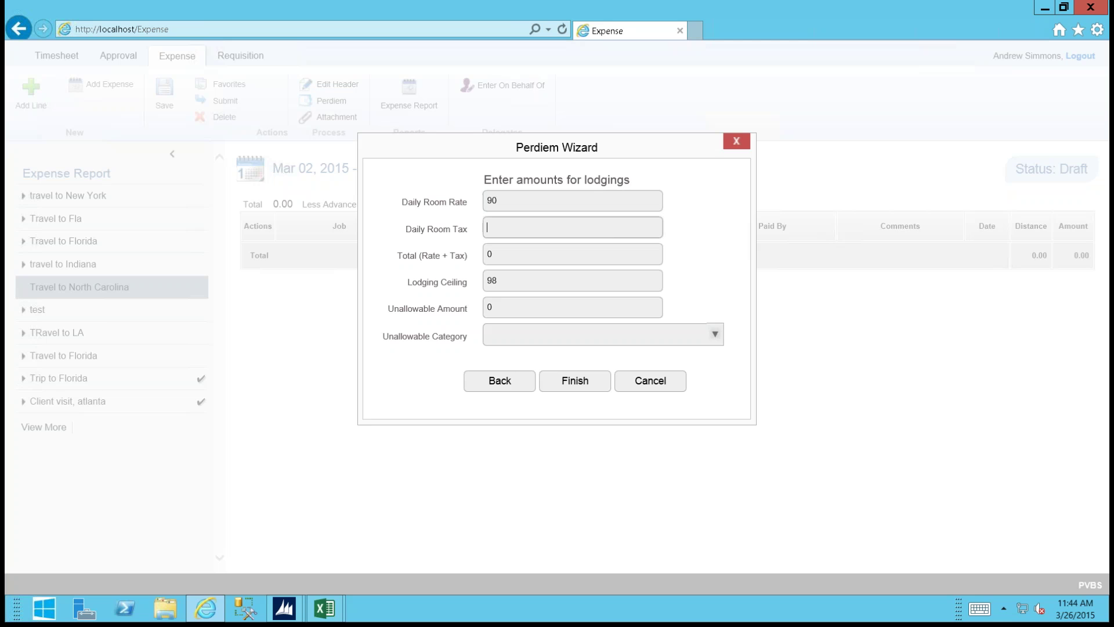
pyautogui.write('10')
pyautogui.press('Tab')
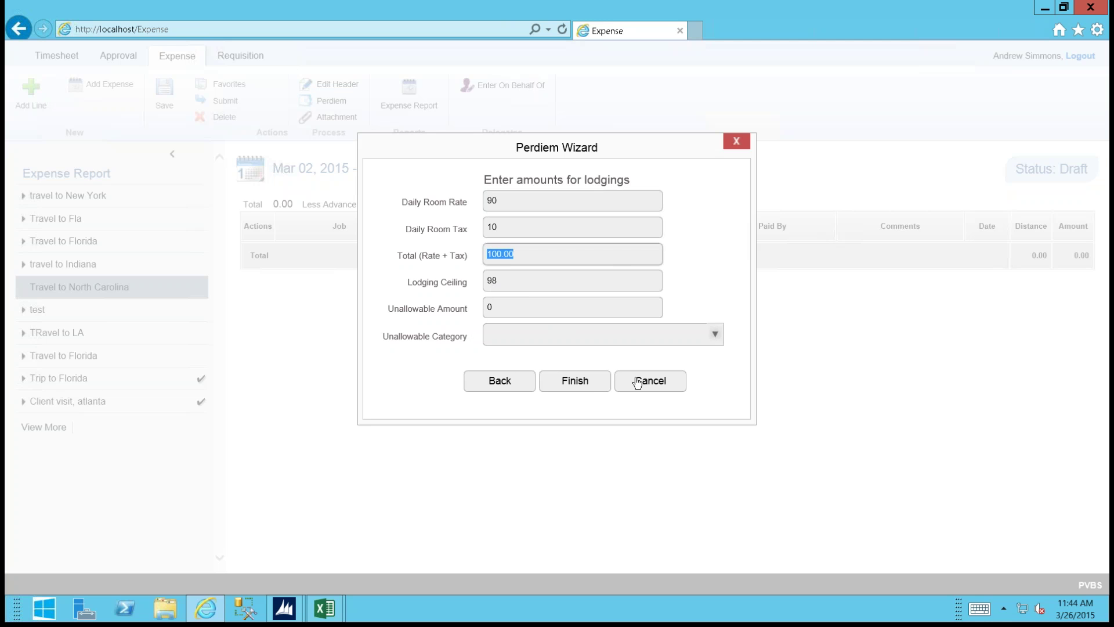
pyautogui.click(591, 383)
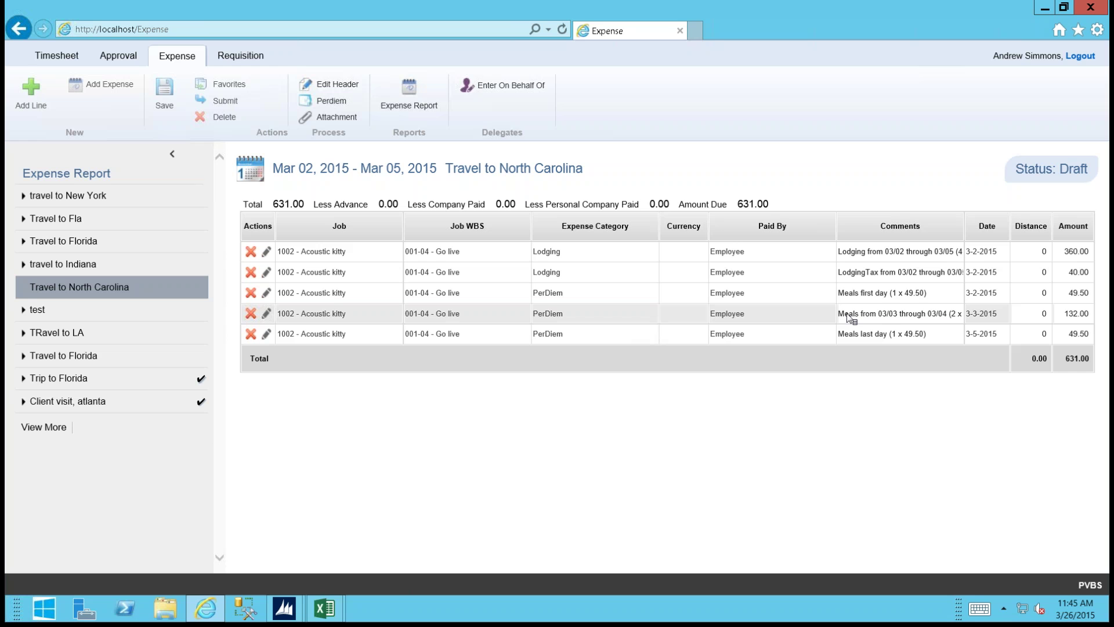
# Step: Open the expense report's attachments and cancel without uploading a file
pyautogui.click(321, 118)
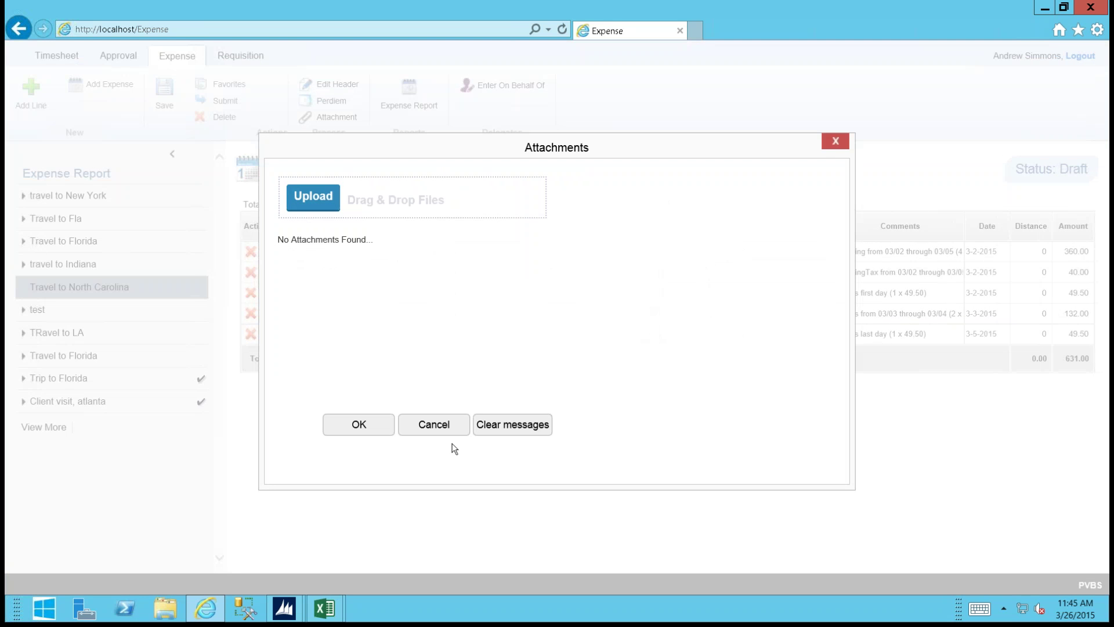
pyautogui.click(432, 426)
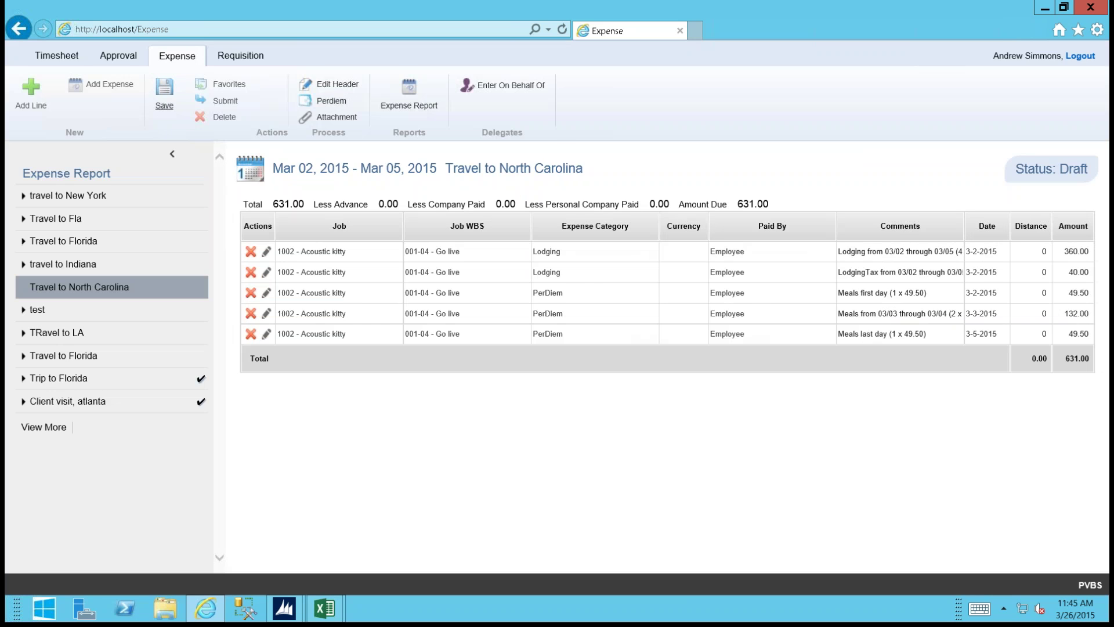
# Step: Save the Travel to North Carolina expense report and submit it
pyautogui.click(164, 95)
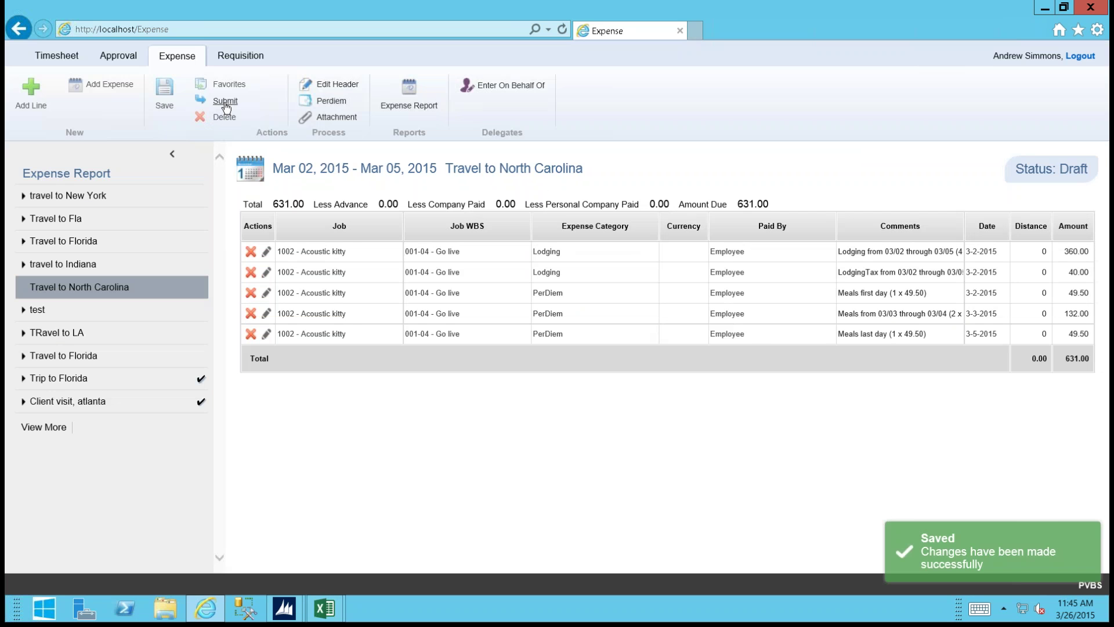
pyautogui.click(225, 105)
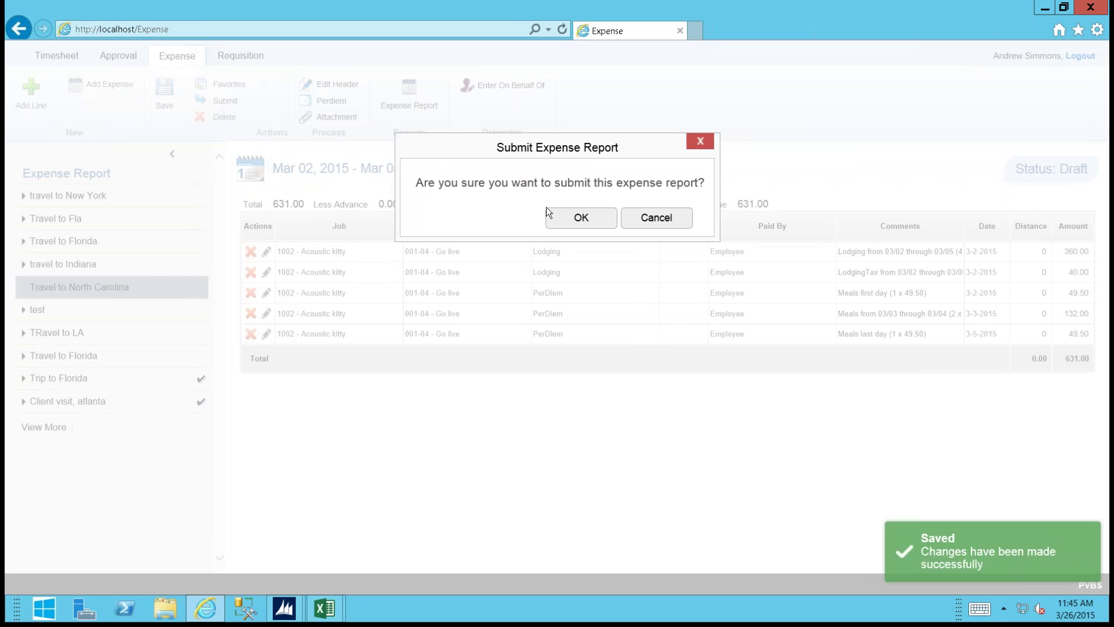
pyautogui.click(584, 218)
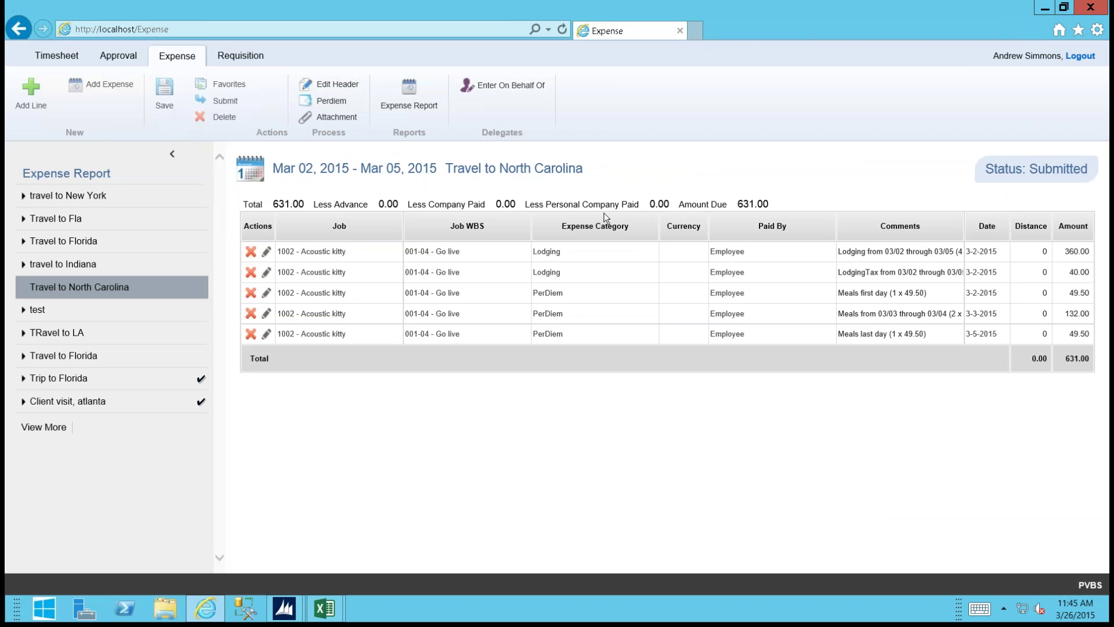
# Step: Switch to Dynamics NAV and open the Travel to North Carolina expense from the Project Accounting web expense list
pyautogui.click(1042, 12)
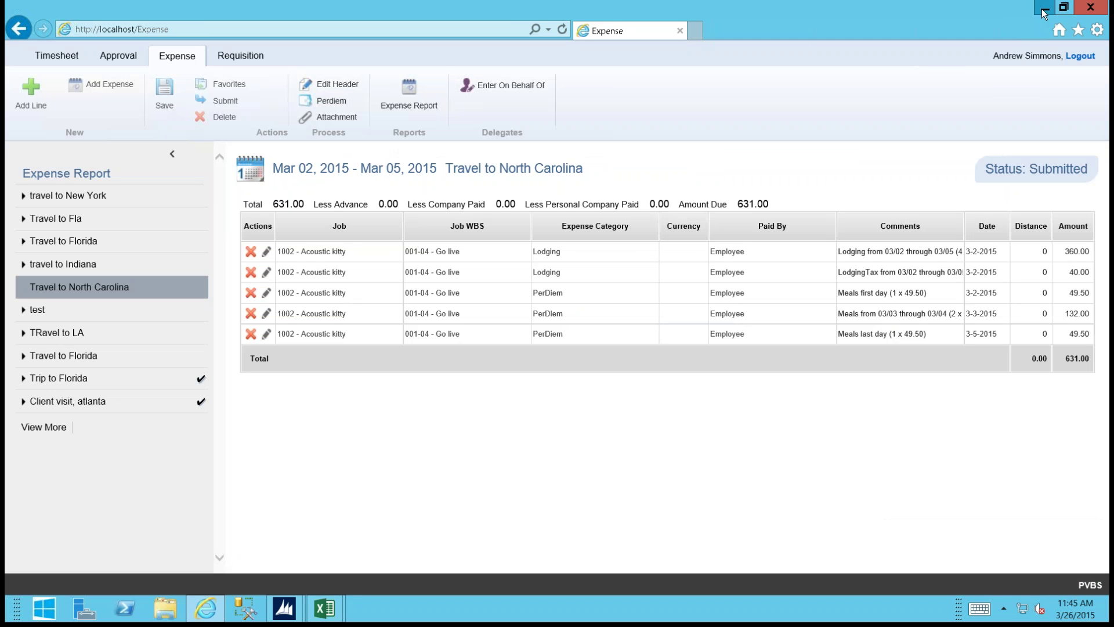
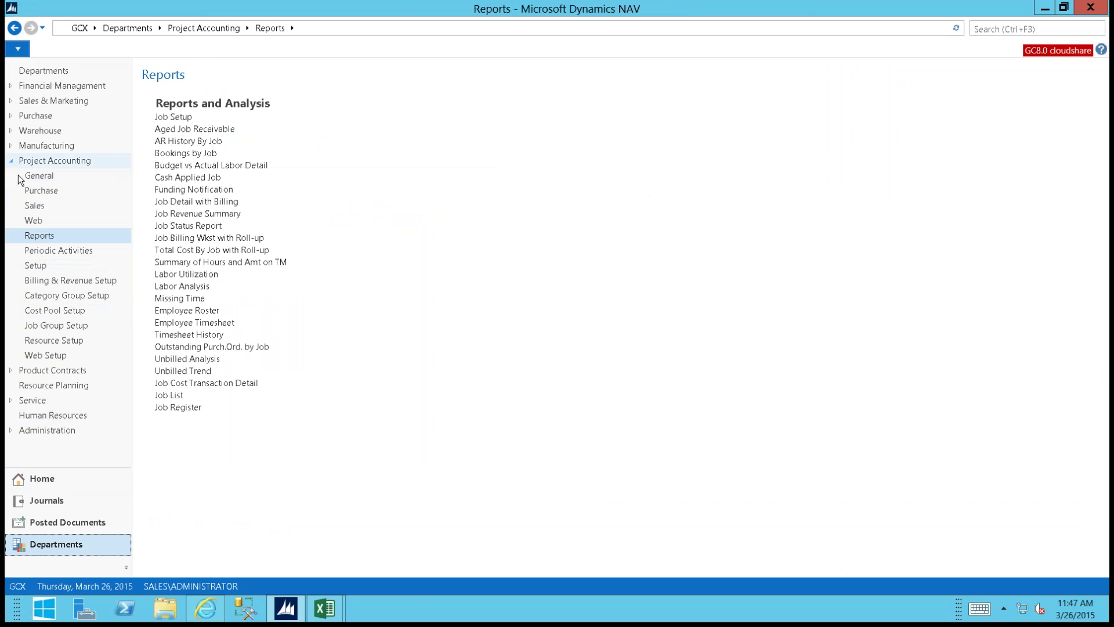
pyautogui.click(34, 223)
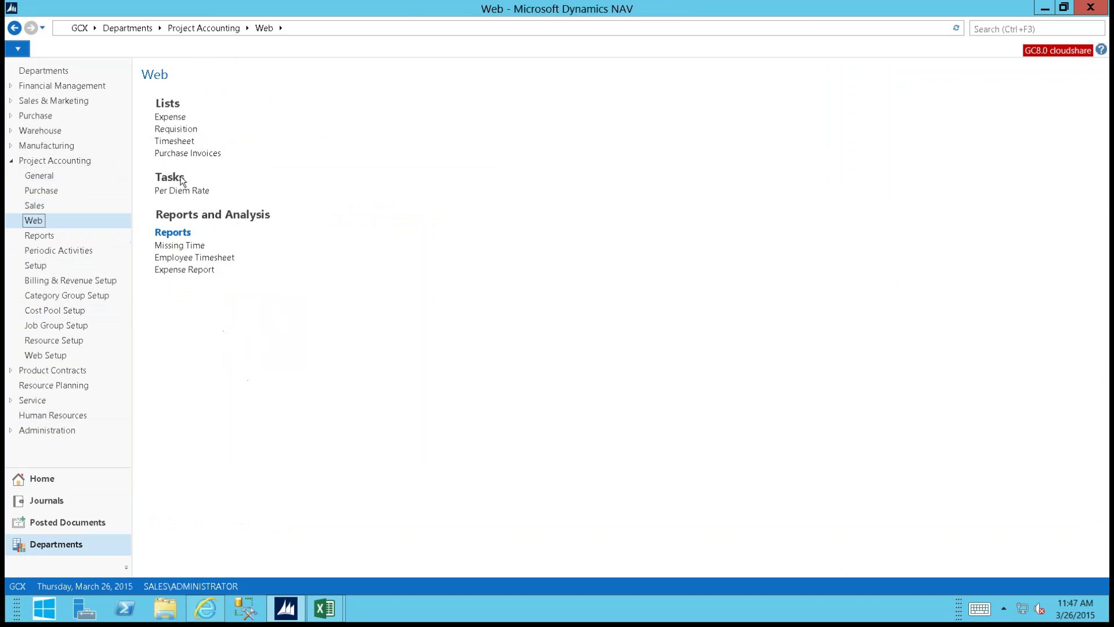
pyautogui.click(170, 117)
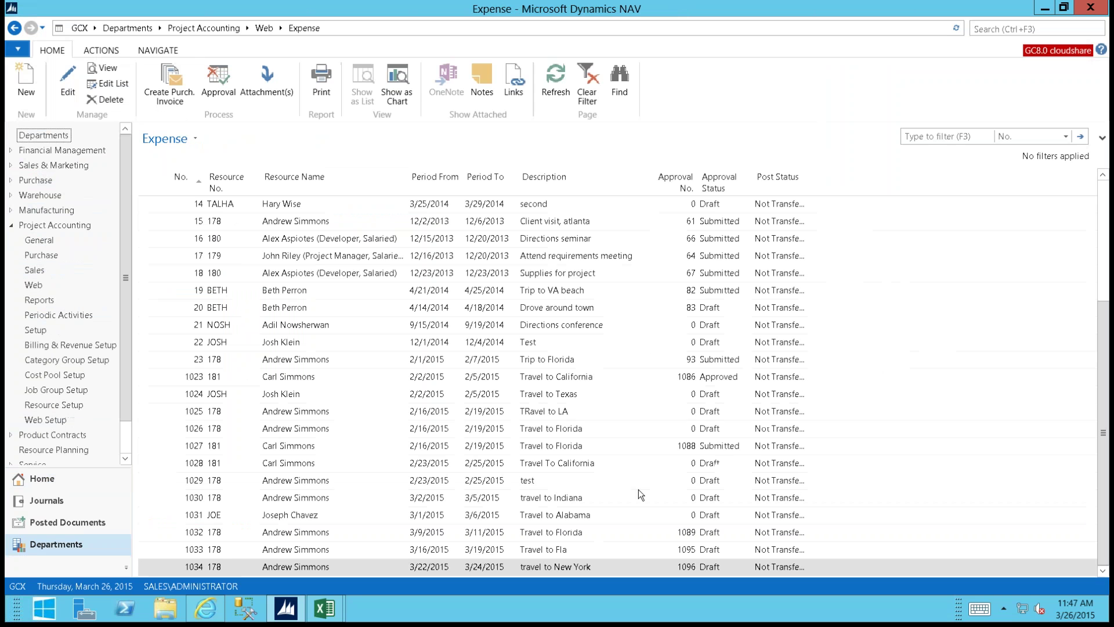
pyautogui.click(1102, 571)
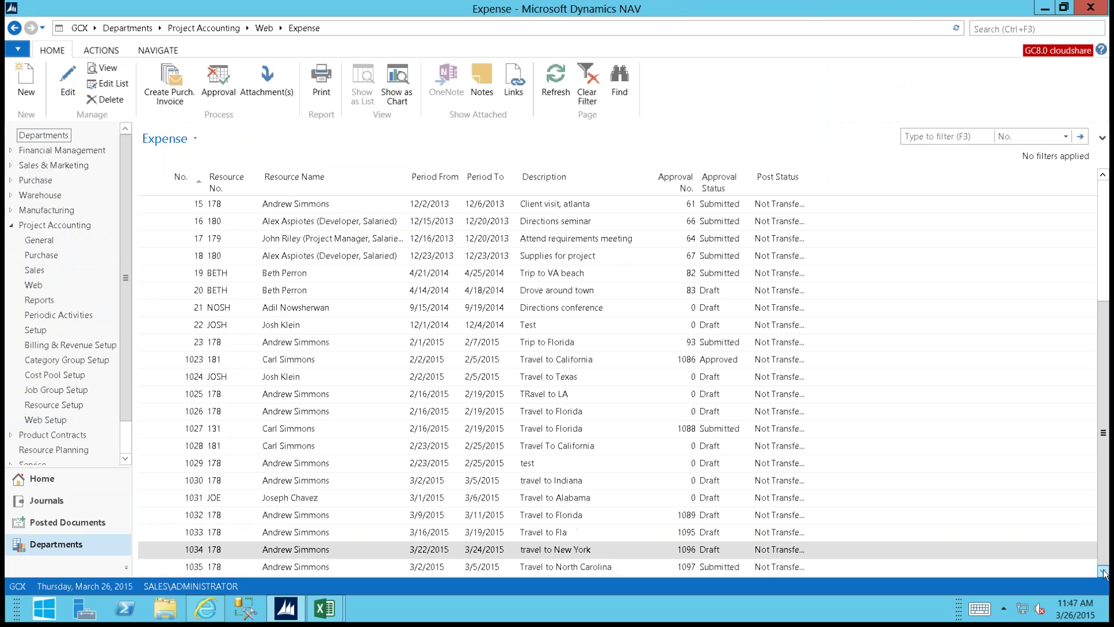
pyautogui.click(537, 570)
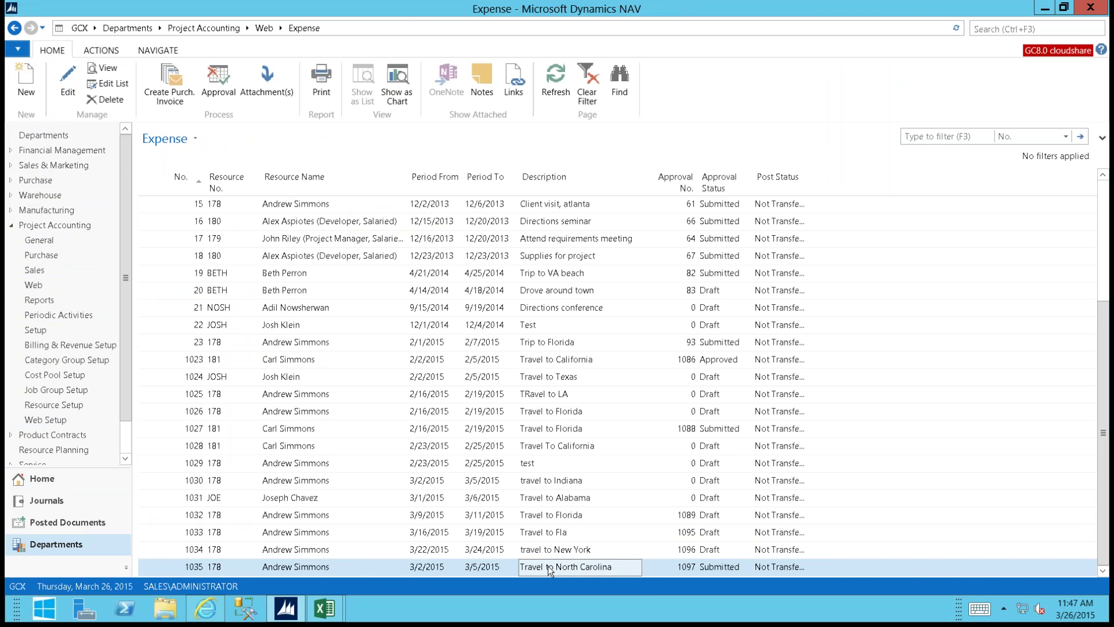
pyautogui.doubleClick(548, 565)
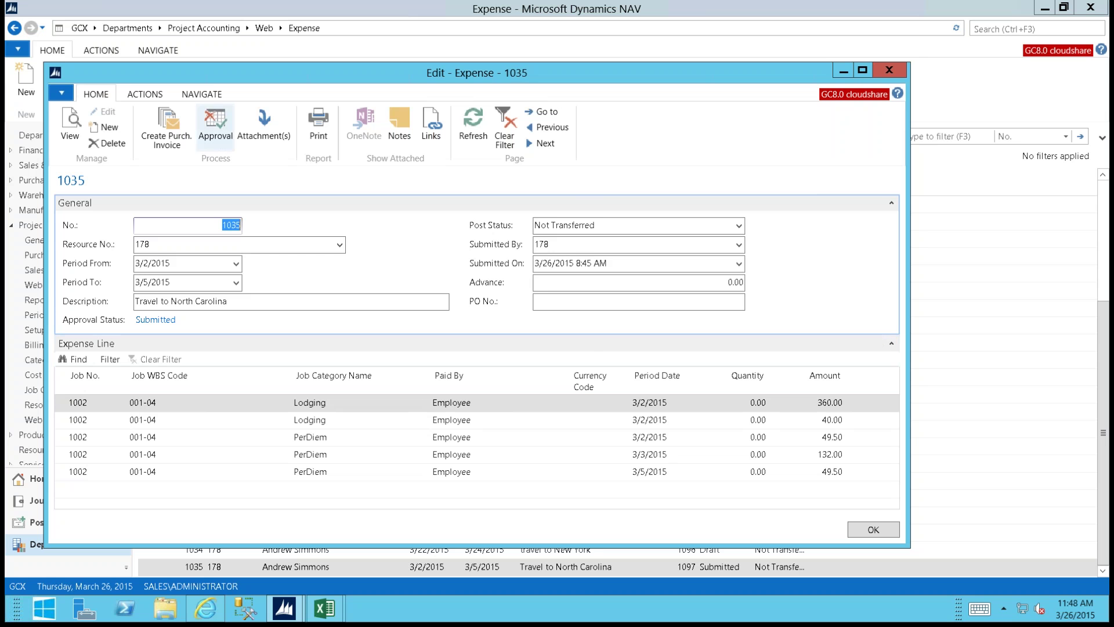
# Step: Examine the approvers and their statuses for the Travel to North Carolina expense, and close the approvals and the expense
pyautogui.click(215, 124)
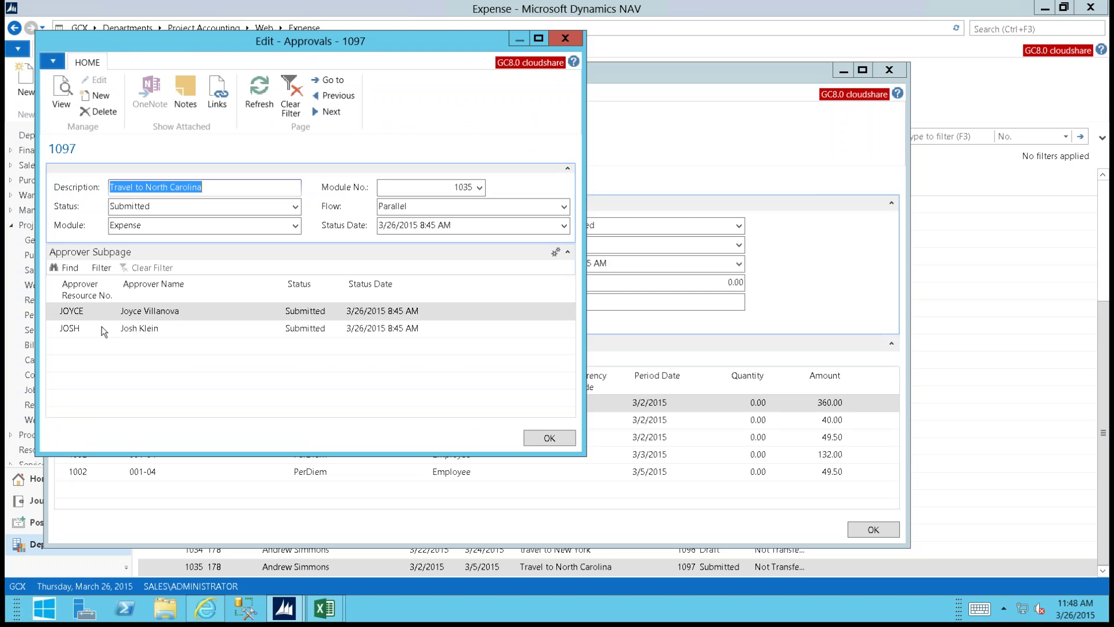
pyautogui.click(72, 318)
pyautogui.click(319, 330)
pyautogui.click(565, 38)
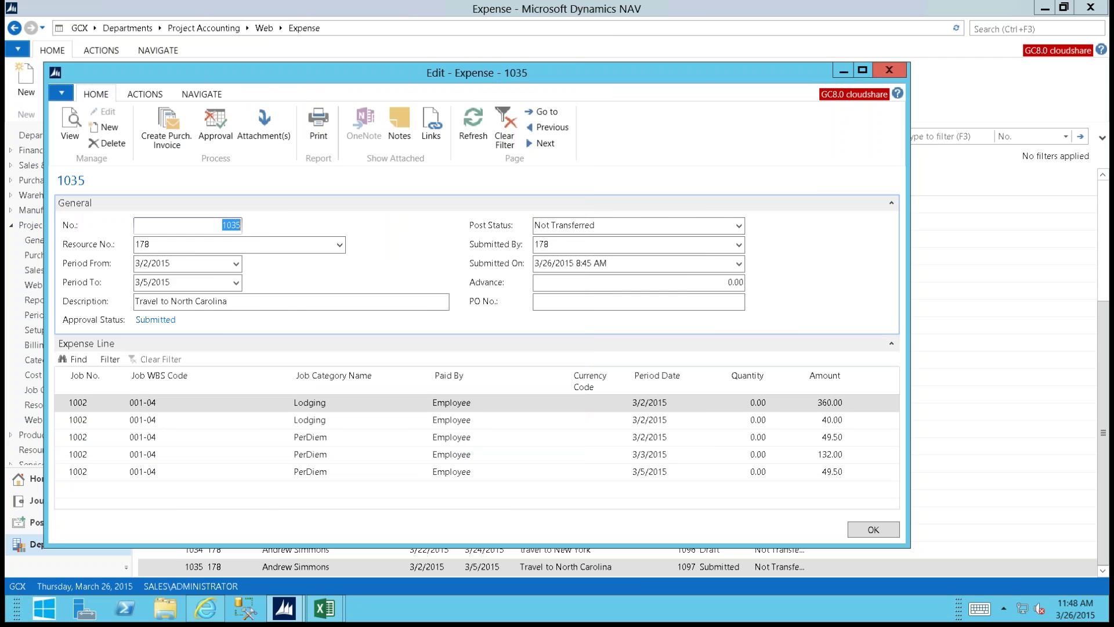
pyautogui.click(888, 70)
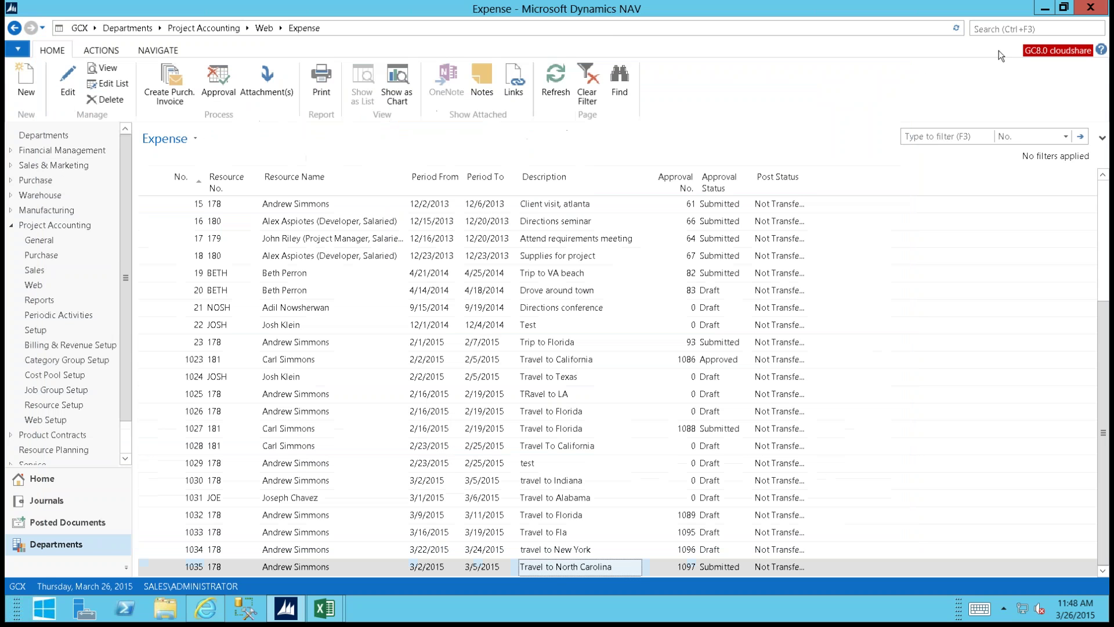
# Step: Reopen the Travel to North Carolina expense to view its purchase invoice option, and return to the expense list
pyautogui.click(1020, 27)
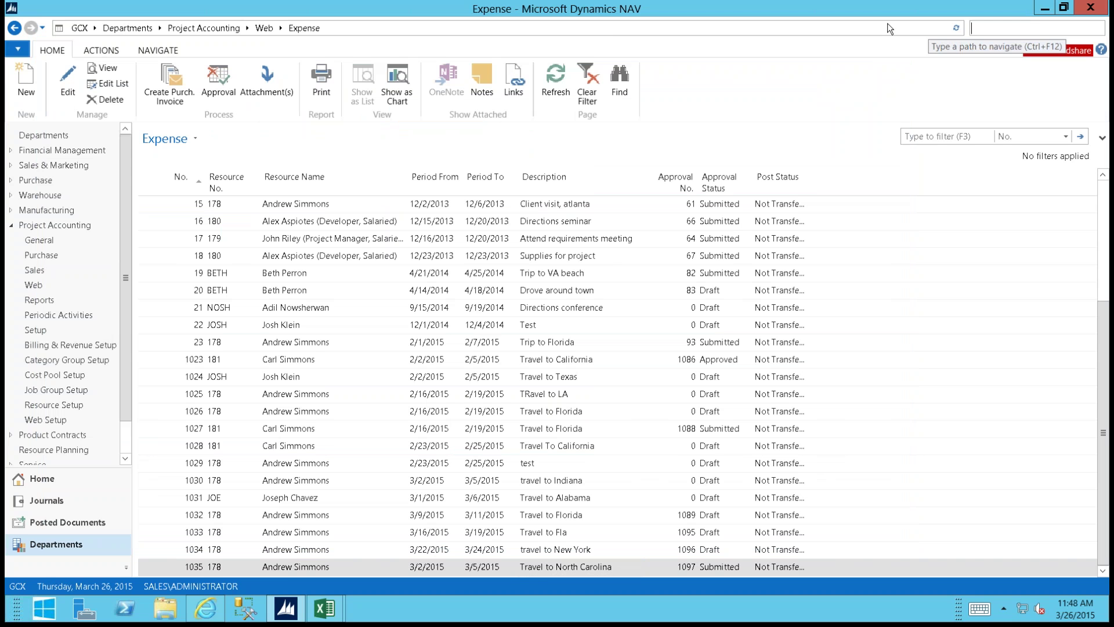
pyautogui.doubleClick(539, 567)
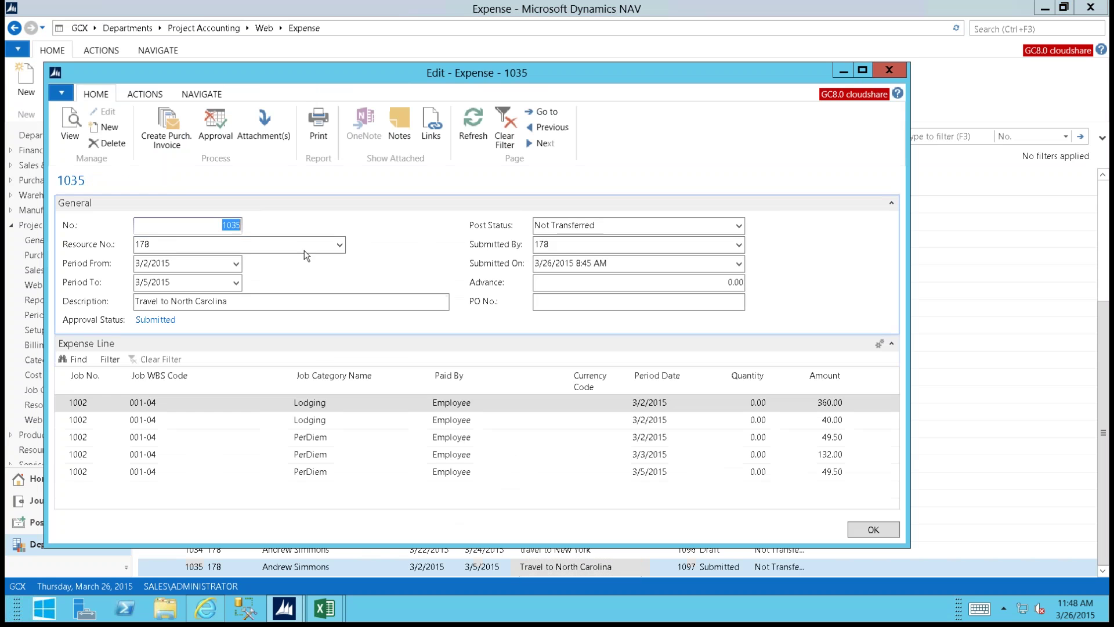
pyautogui.click(162, 131)
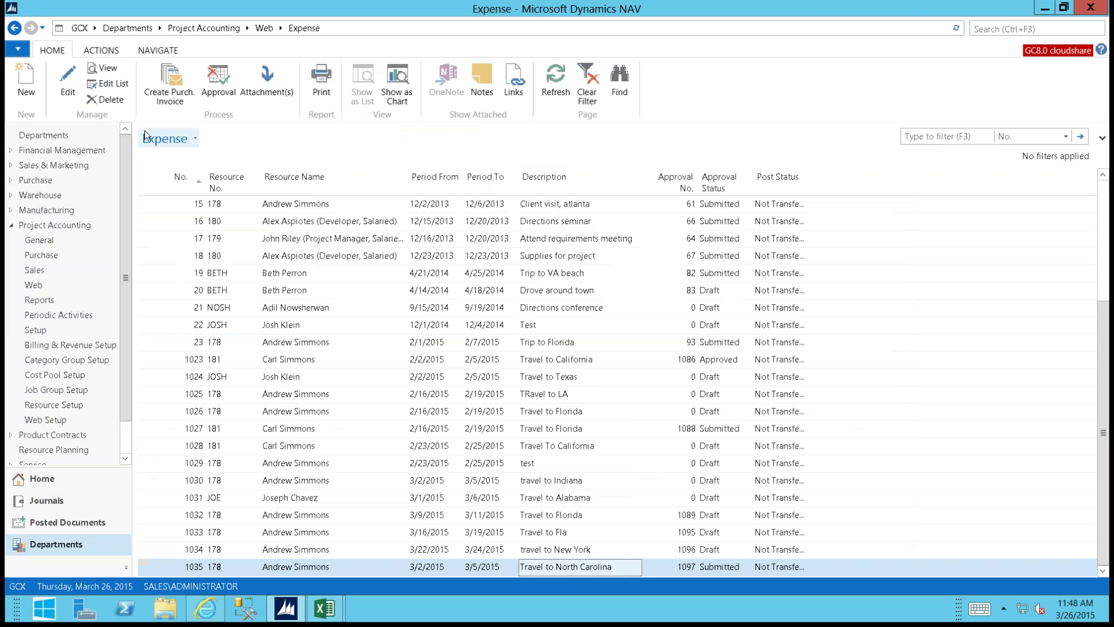
# Step: Go through the Role Center to the journals and open the Time Journals list
pyautogui.click(43, 481)
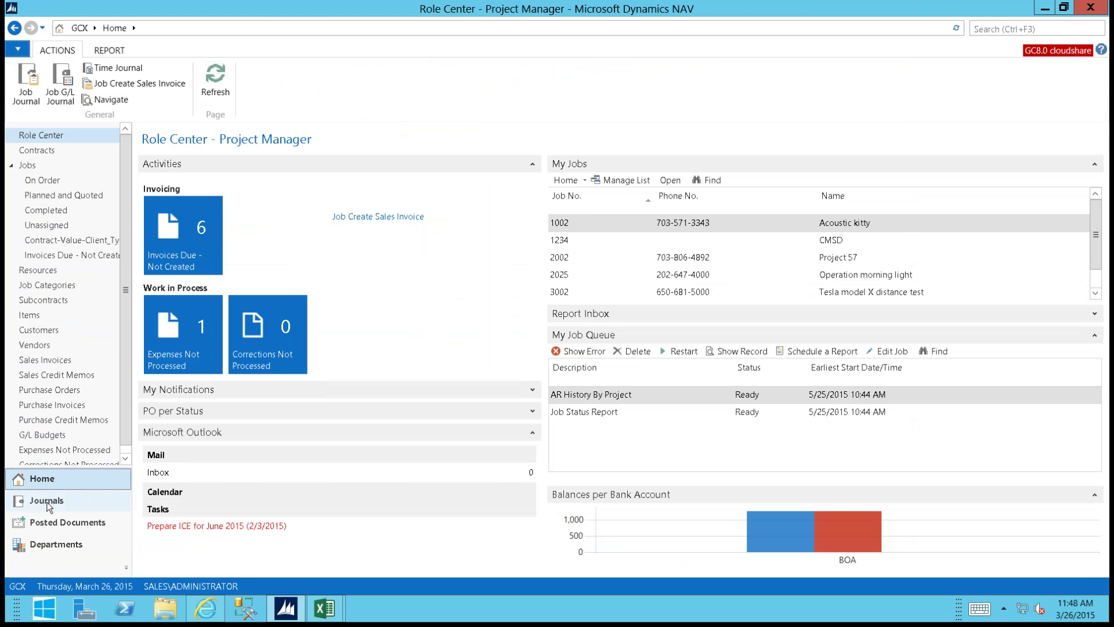
pyautogui.click(47, 502)
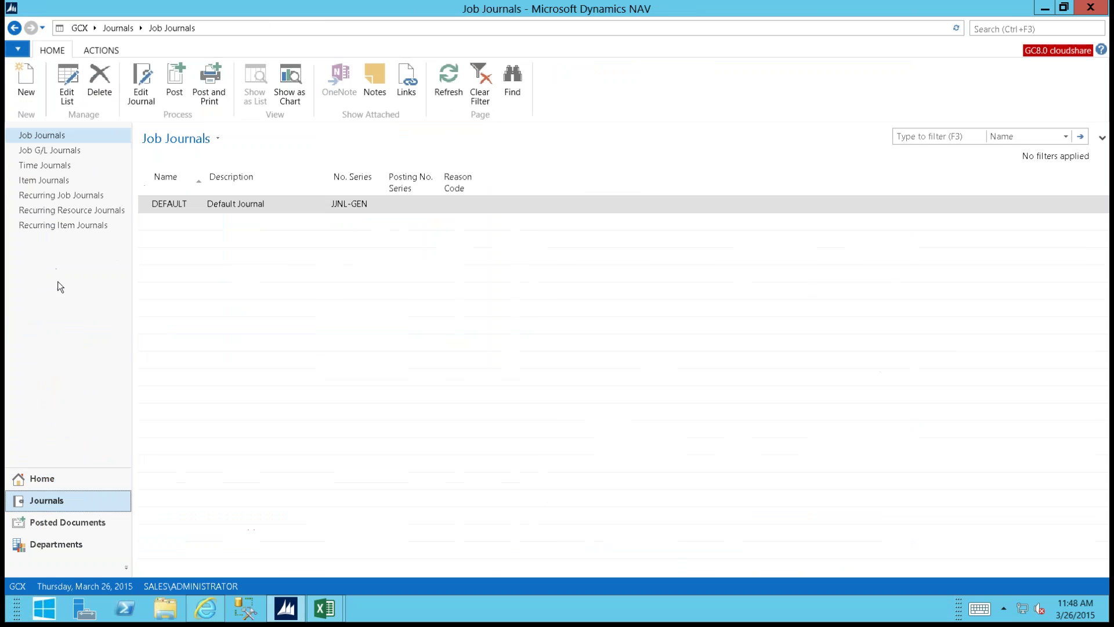
pyautogui.click(51, 166)
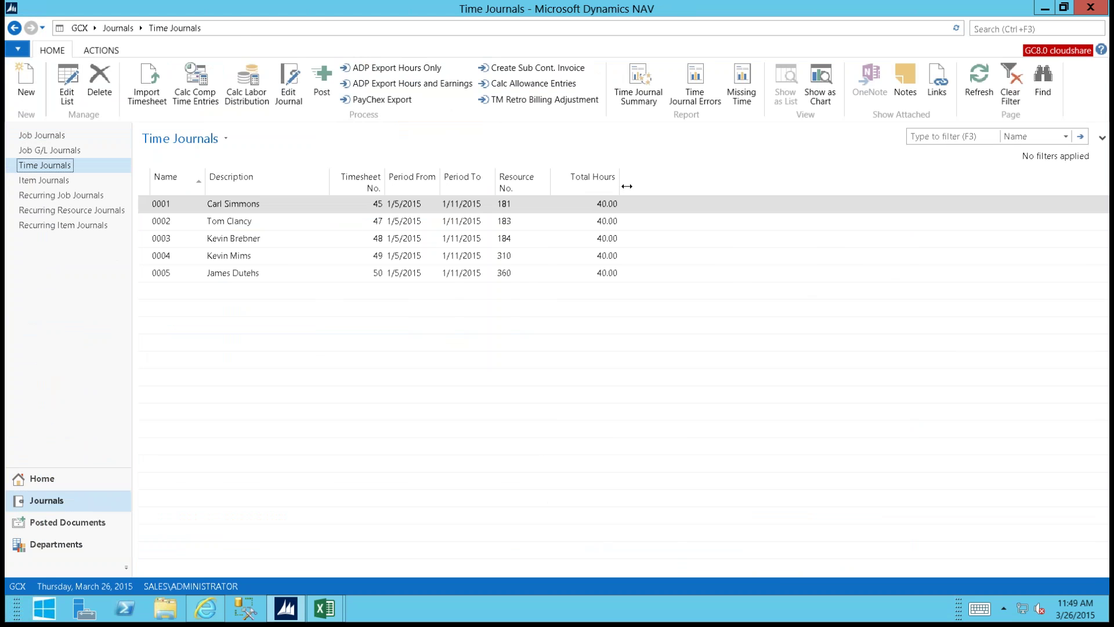
# Step: Open the Missing Time report request, look at its print and scheduling options, and cancel without running it
pyautogui.click(742, 89)
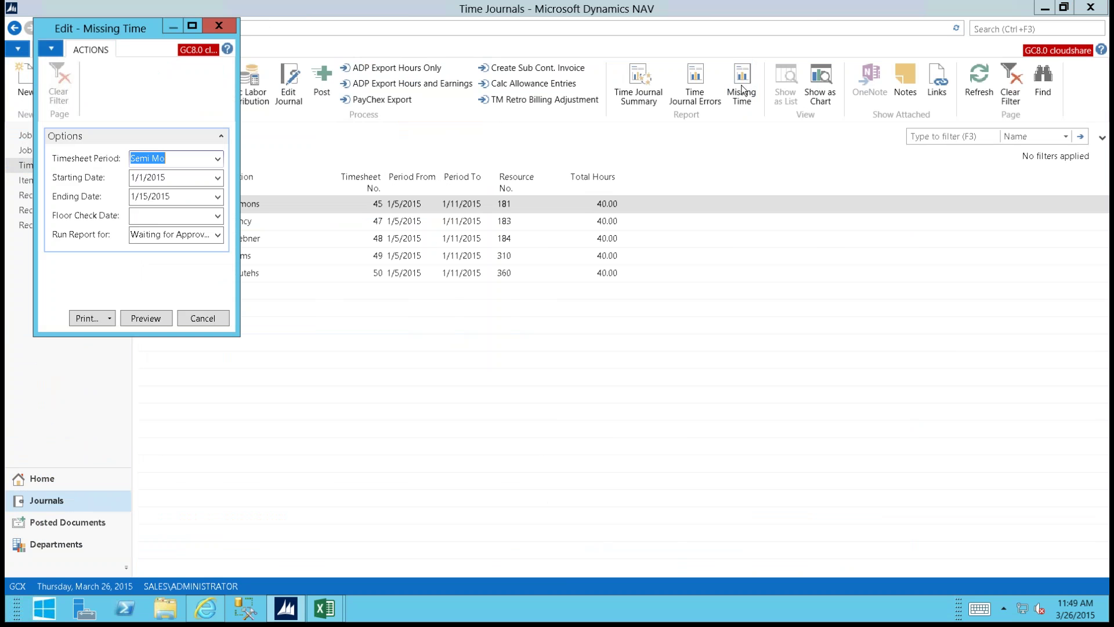
pyautogui.moveTo(88, 29); pyautogui.dragTo(467, 116)
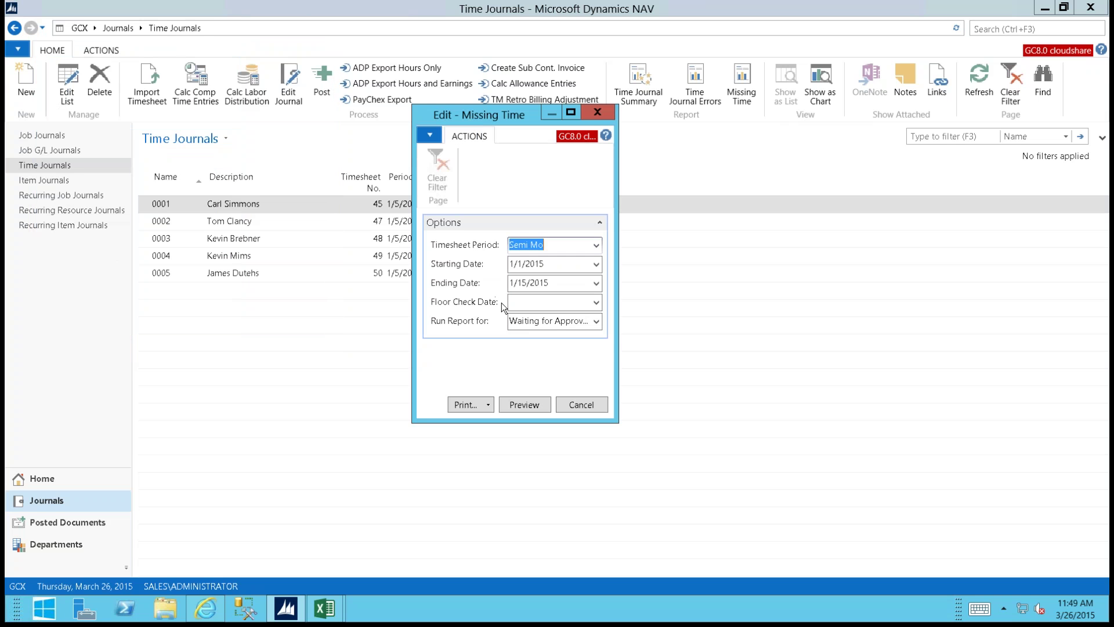
pyautogui.click(488, 405)
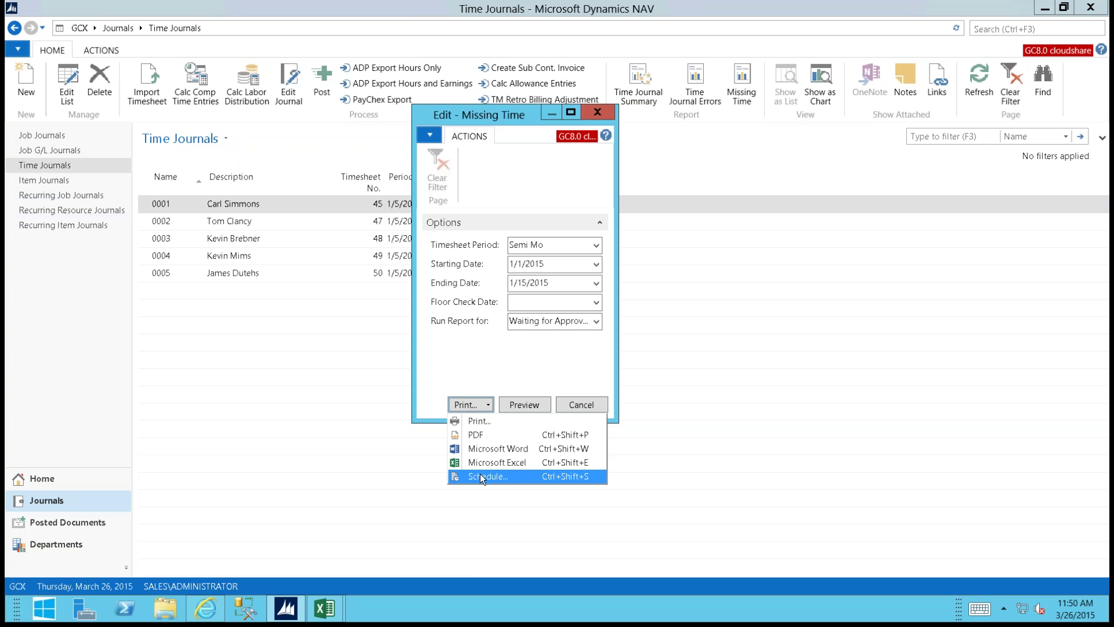
pyautogui.click(566, 361)
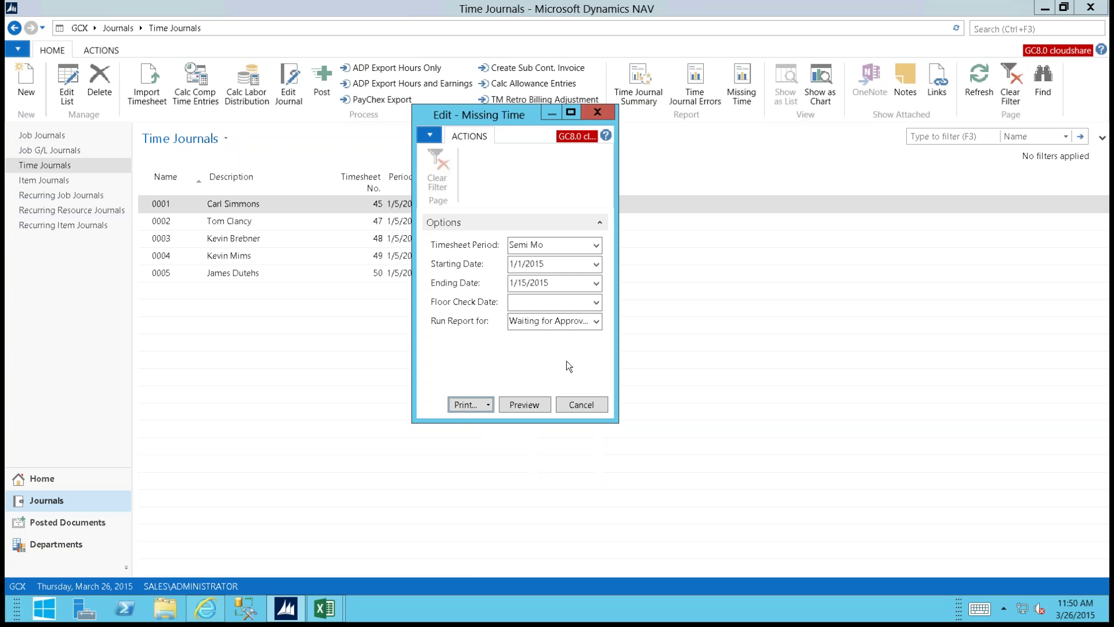
pyautogui.click(600, 405)
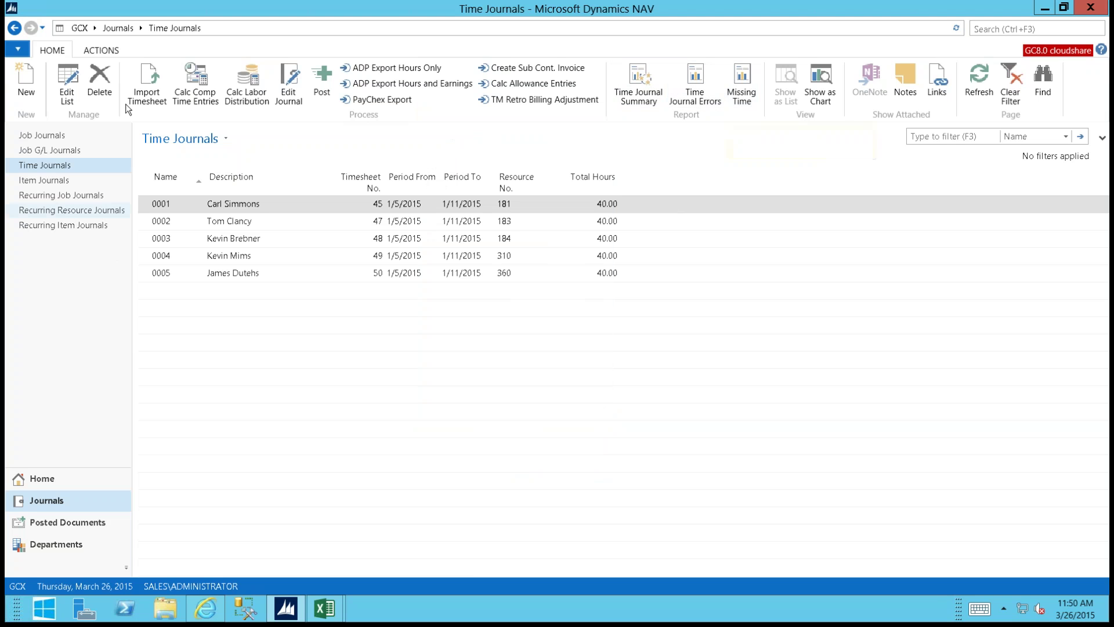
# Step: Look at the options for importing approved timesheets into the time journals, and cancel without importing
pyautogui.click(145, 85)
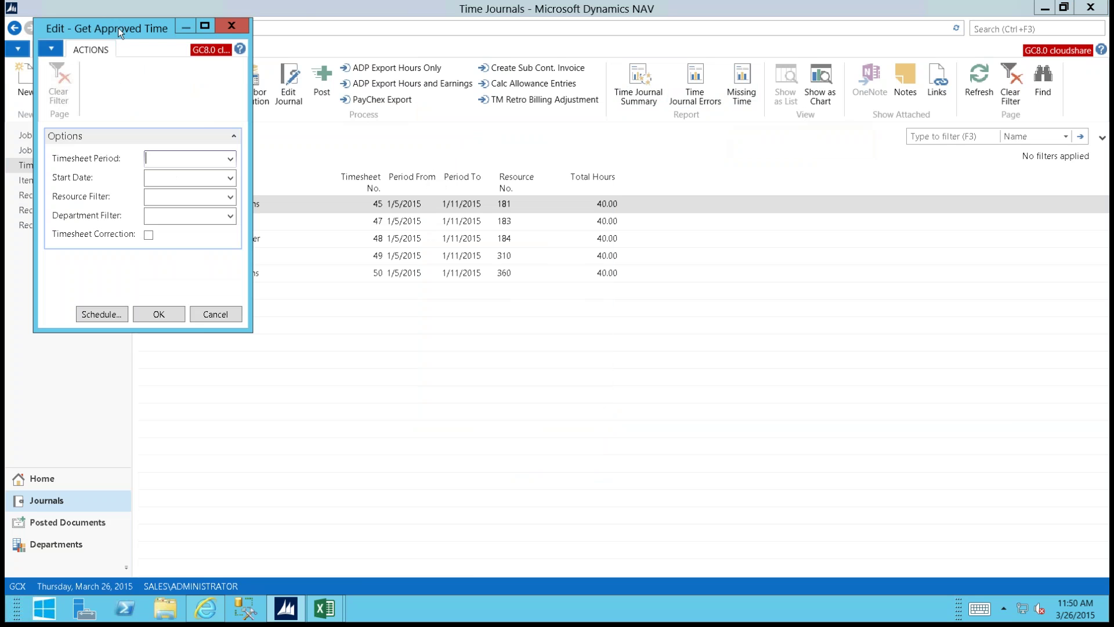
pyautogui.moveTo(102, 27); pyautogui.dragTo(135, 79)
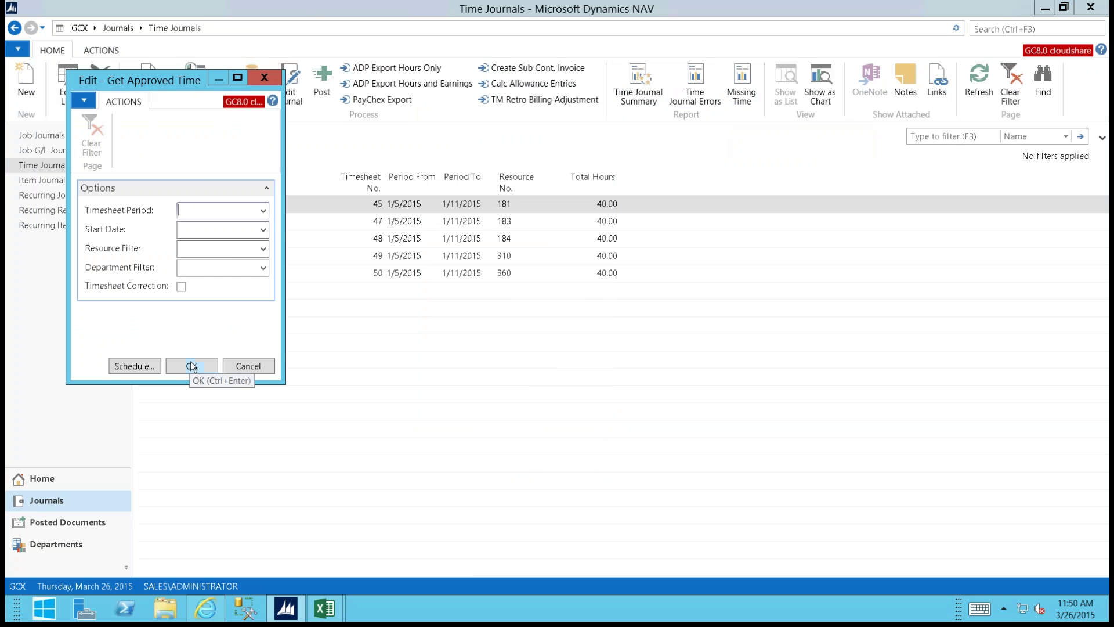
pyautogui.click(248, 366)
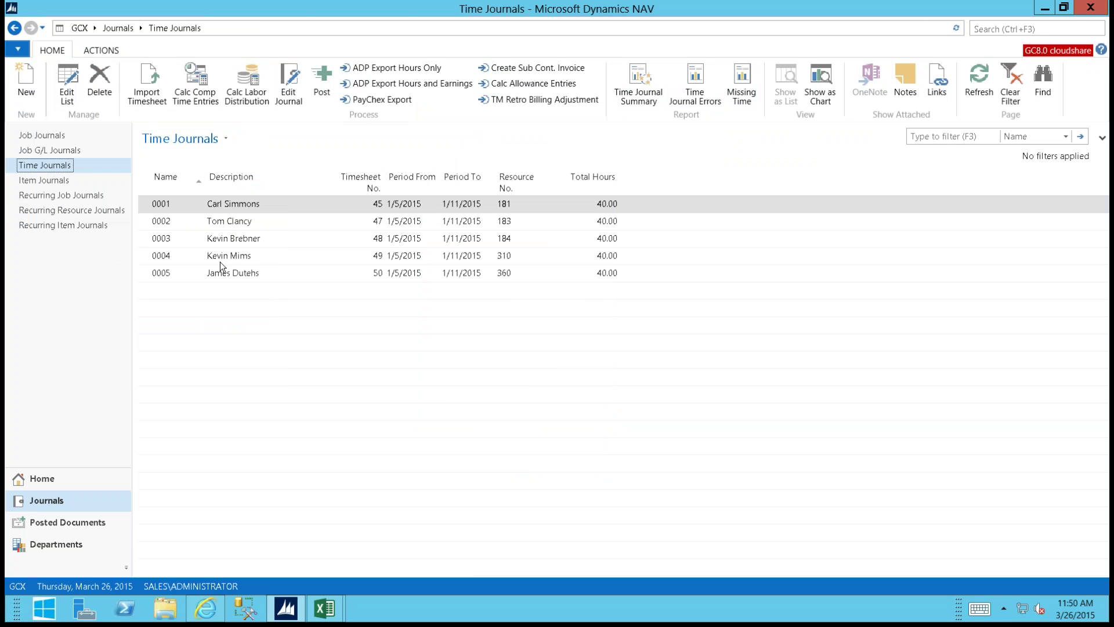
pyautogui.click(243, 94)
# Step: Preview the Time Journal Summary report for the RESOURCES journal template at 150% zoom
pyautogui.click(638, 81)
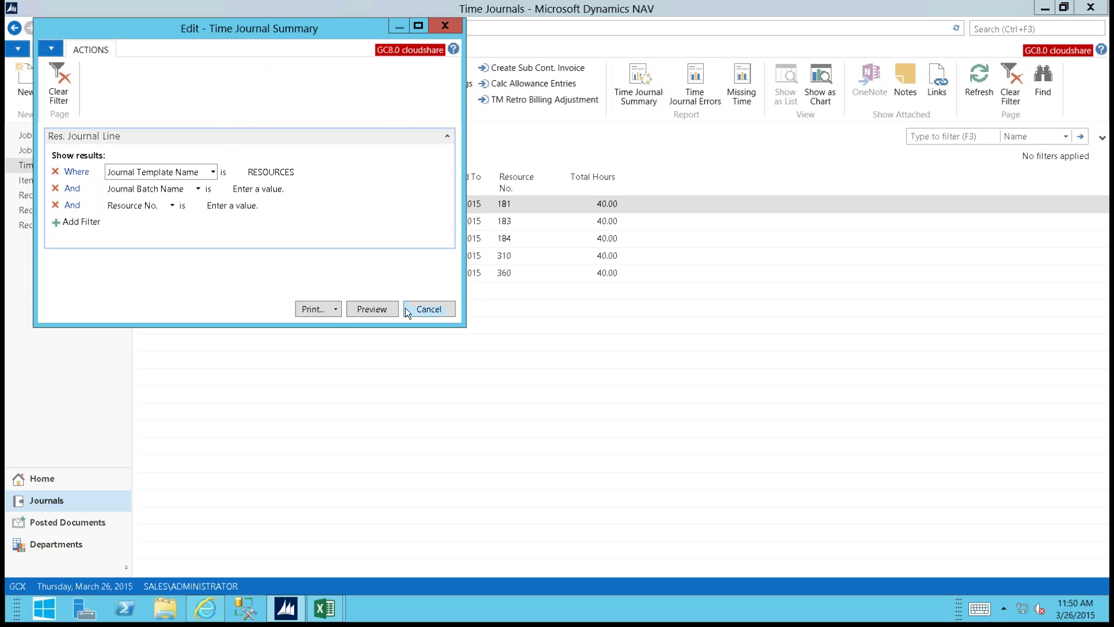
pyautogui.click(370, 309)
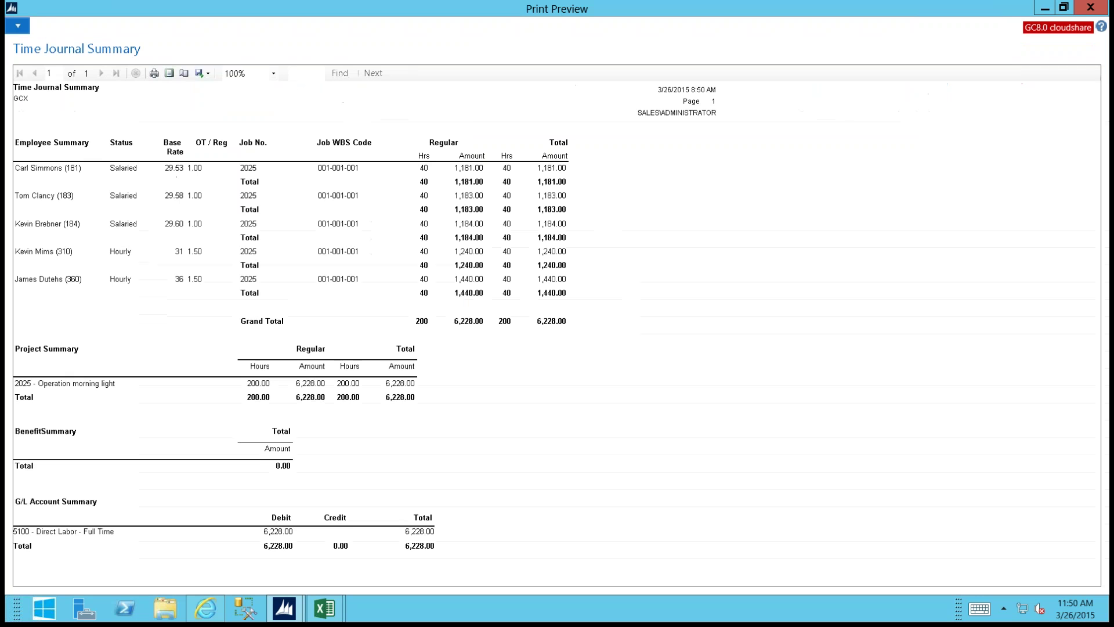
pyautogui.click(267, 76)
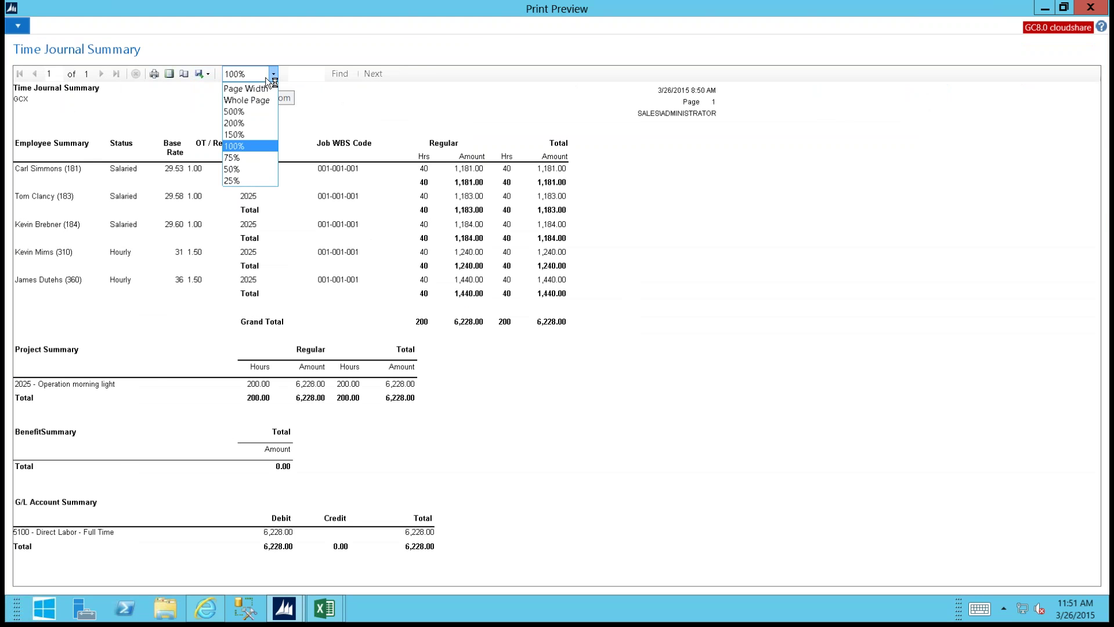
pyautogui.click(246, 136)
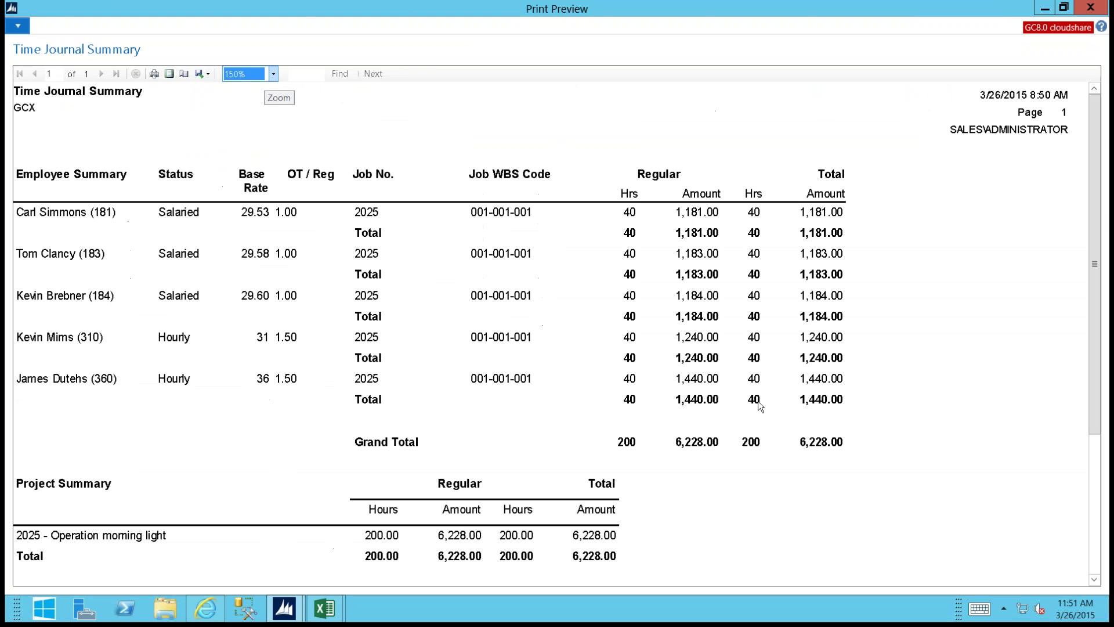
# Step: Read the Time Journal Summary down to the G/L account summary, view the export formats, and close the preview
pyautogui.click(1095, 579)
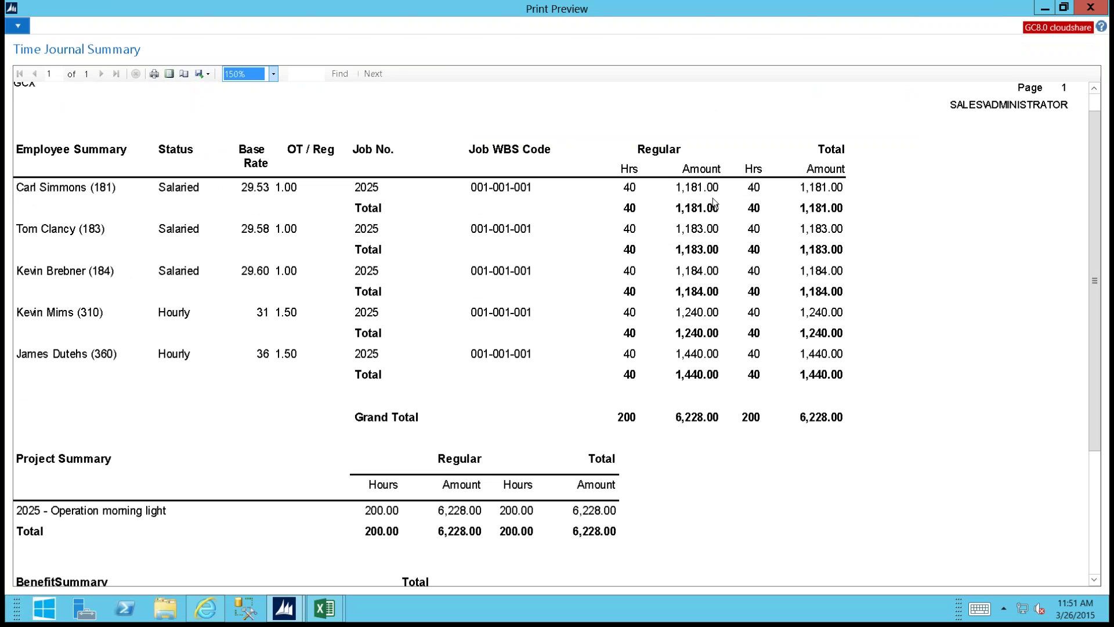
pyautogui.click(1095, 580)
pyautogui.click(1095, 580)
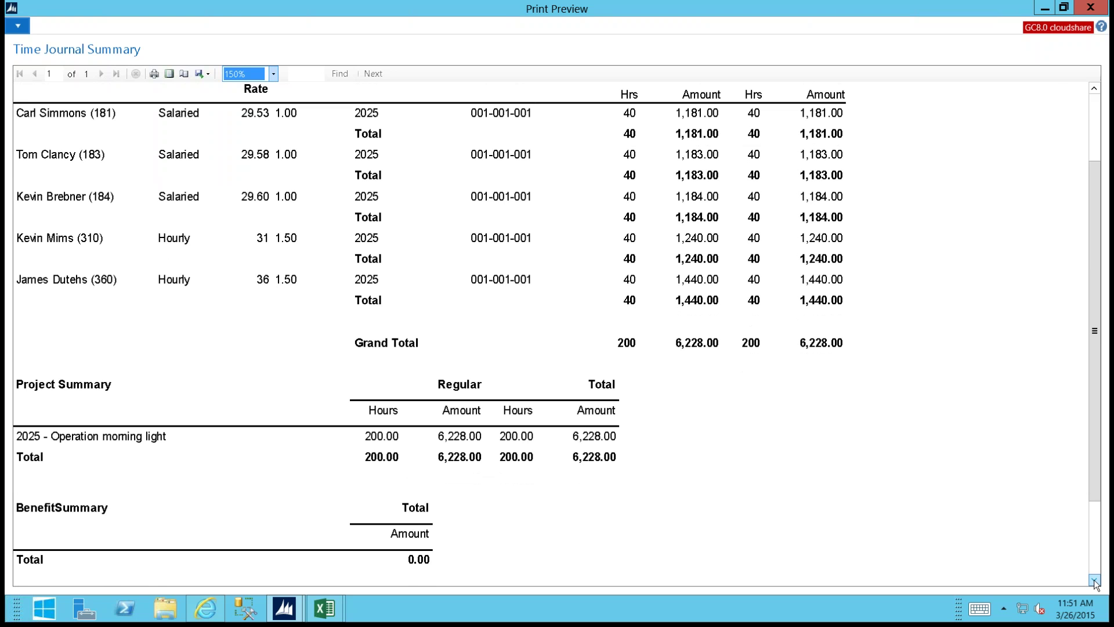
pyautogui.click(1094, 580)
pyautogui.click(1095, 581)
pyautogui.click(1095, 580)
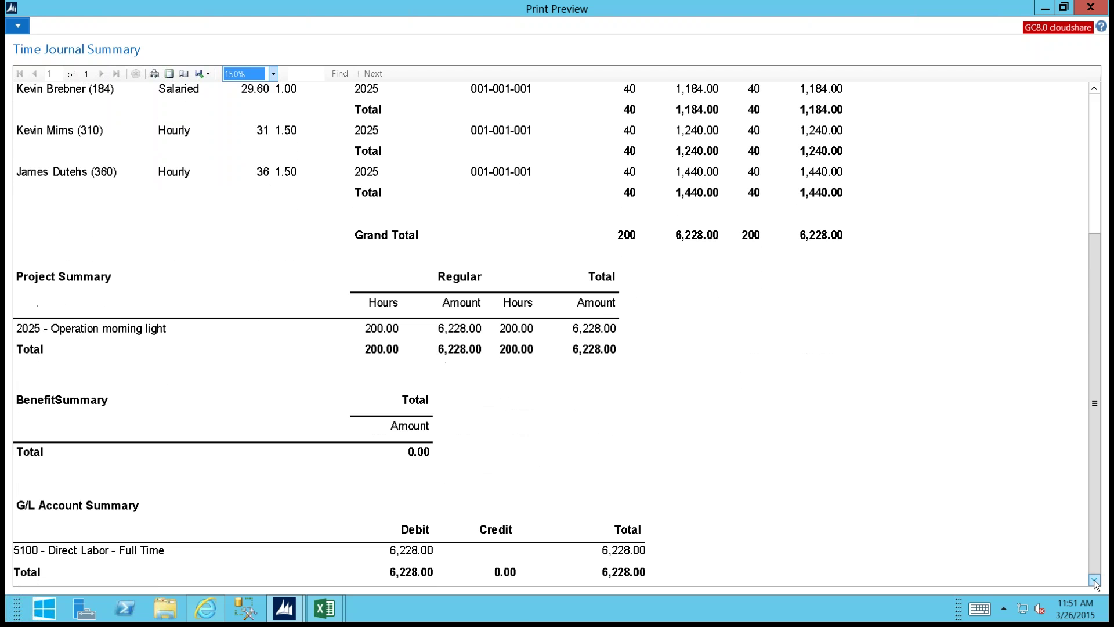
pyautogui.click(207, 75)
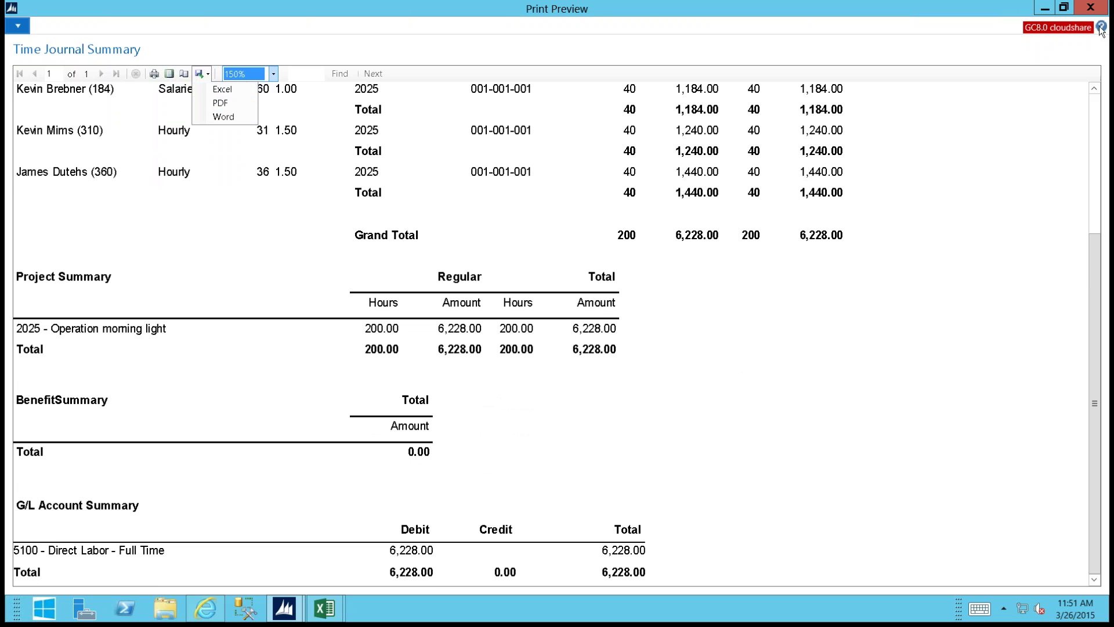
pyautogui.click(1091, 9)
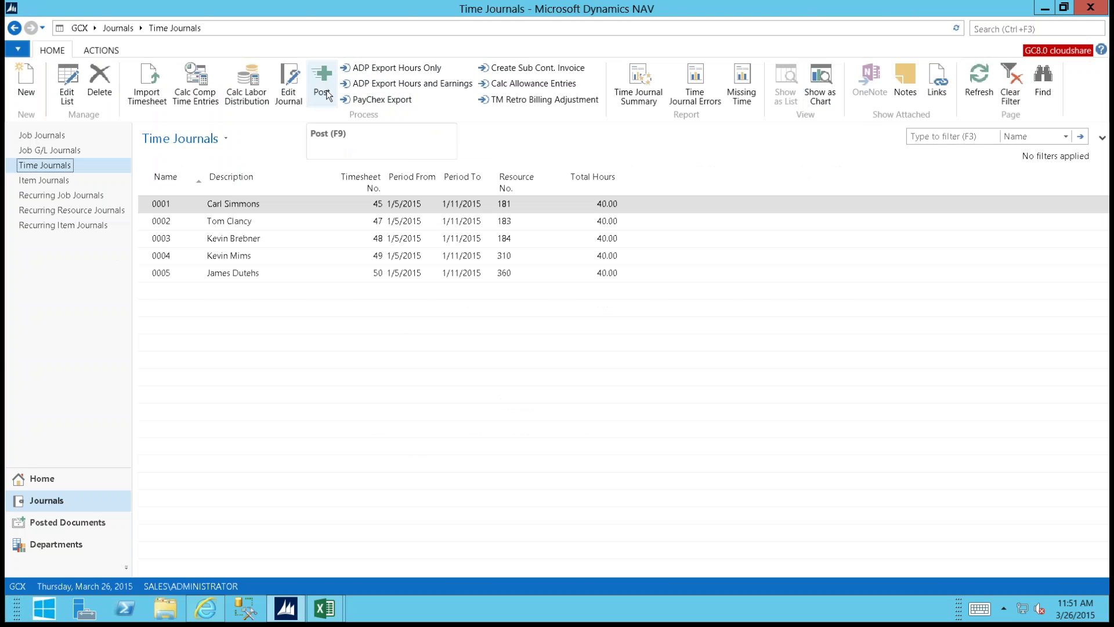
# Step: Return to the Role Center, search for Cost Pool, and open the Cost Pool list from Cost Pool Setup
pyautogui.click(34, 482)
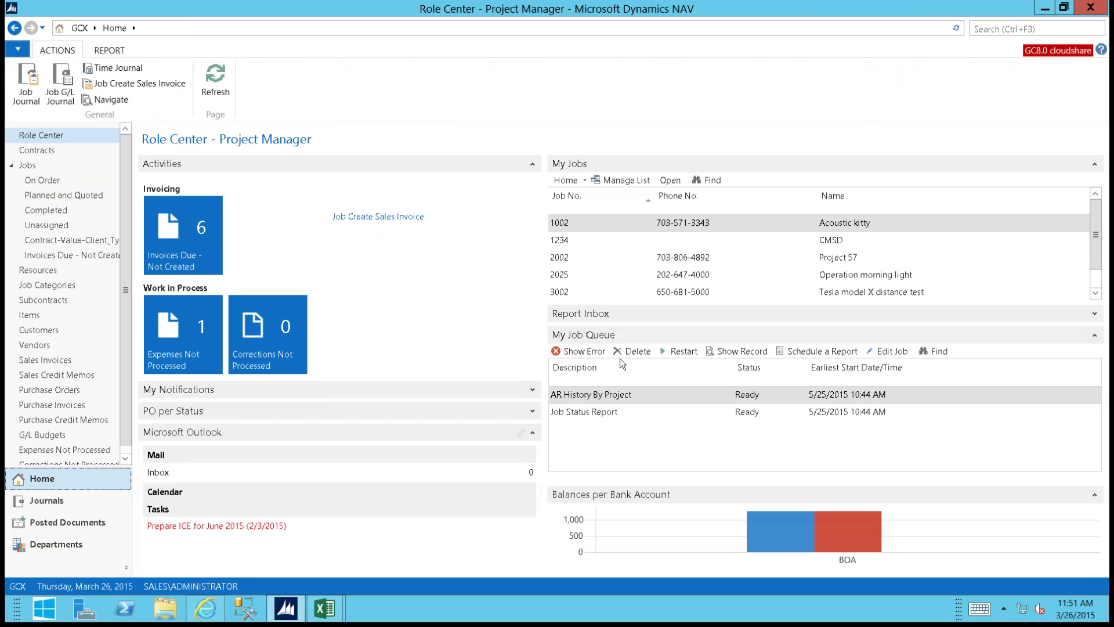
pyautogui.click(986, 31)
pyautogui.write('Cost Pool')
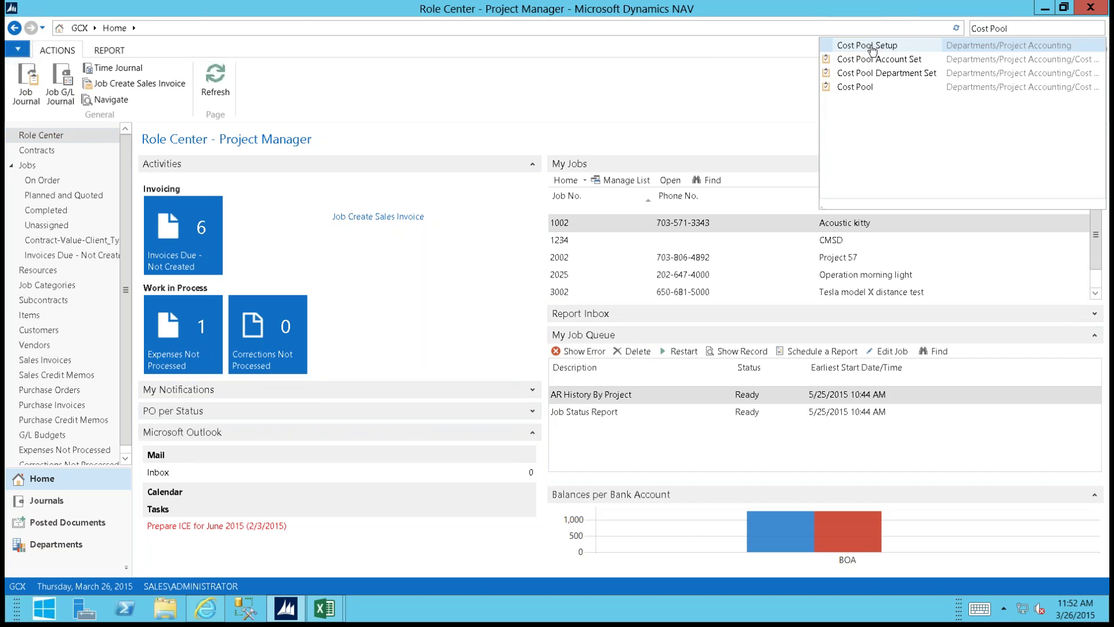
pyautogui.click(867, 46)
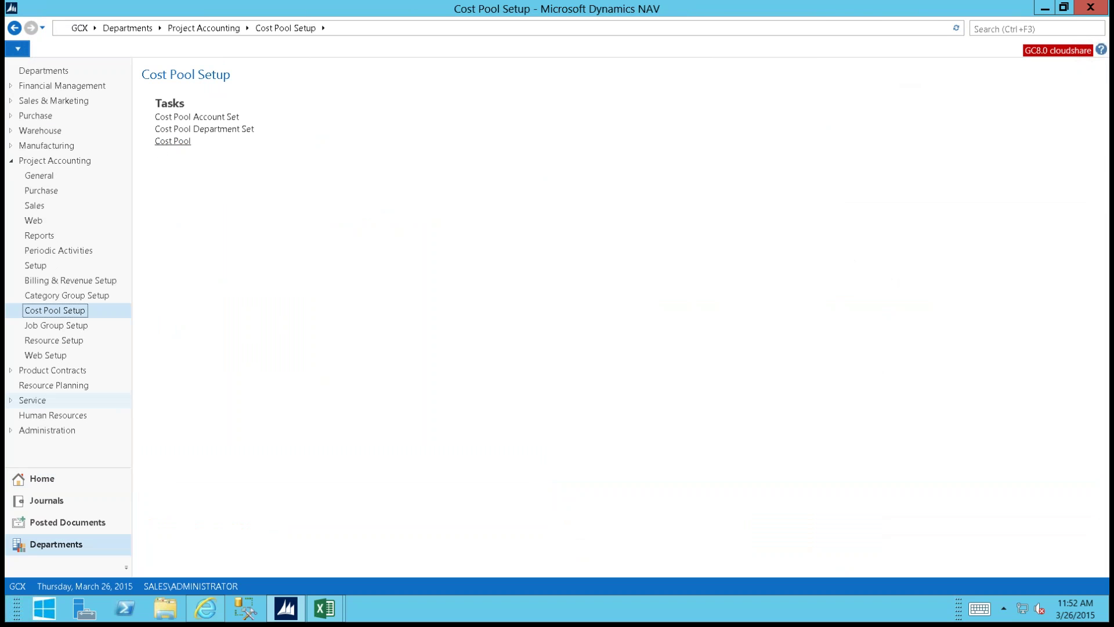
pyautogui.click(172, 141)
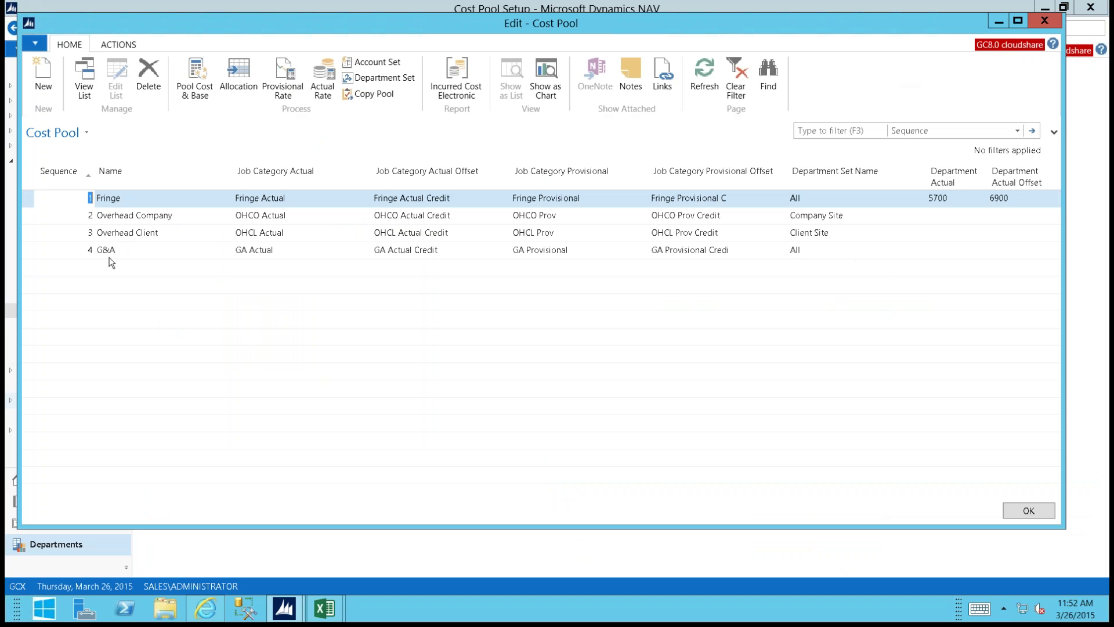
# Step: View the pool cost and base of the Overhead Company pool and open the account range details of its Overhead Accounts set
pyautogui.click(97, 216)
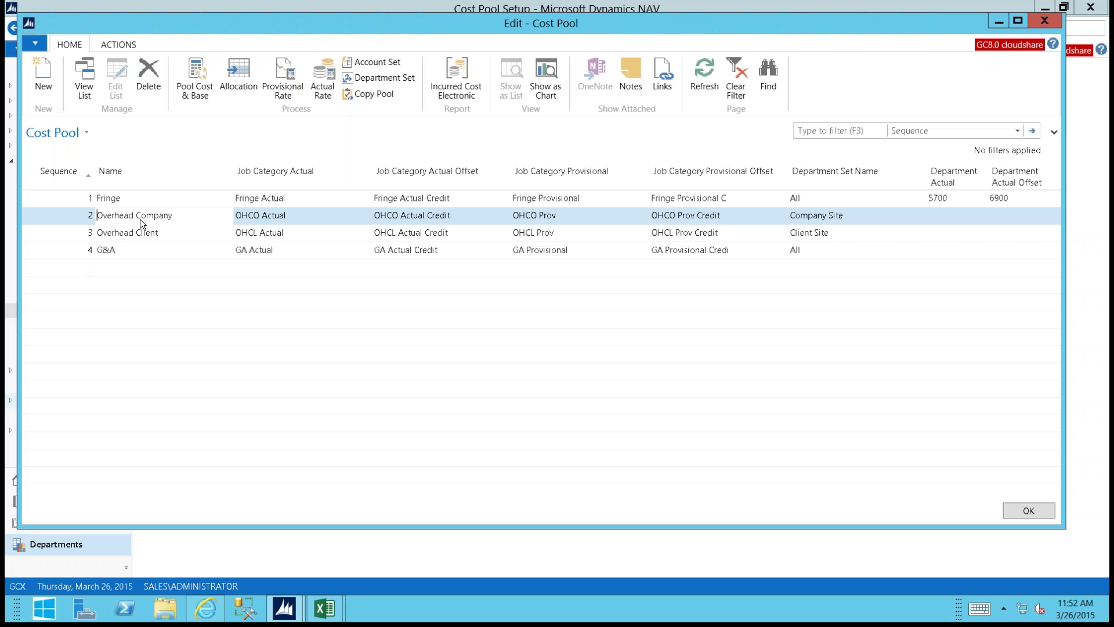
pyautogui.click(196, 67)
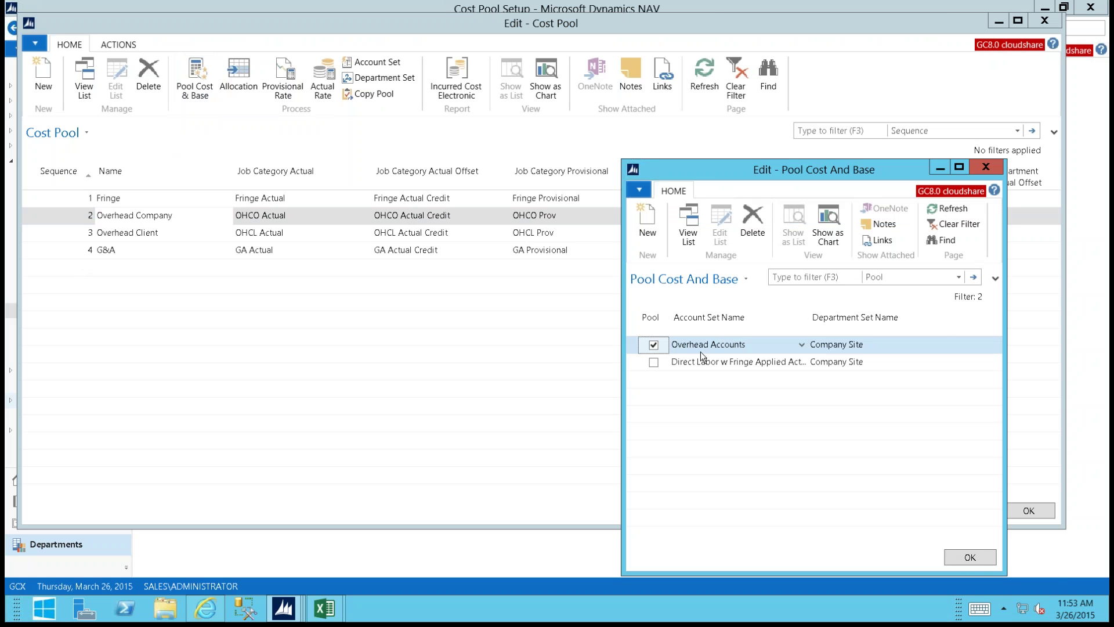
pyautogui.click(645, 364)
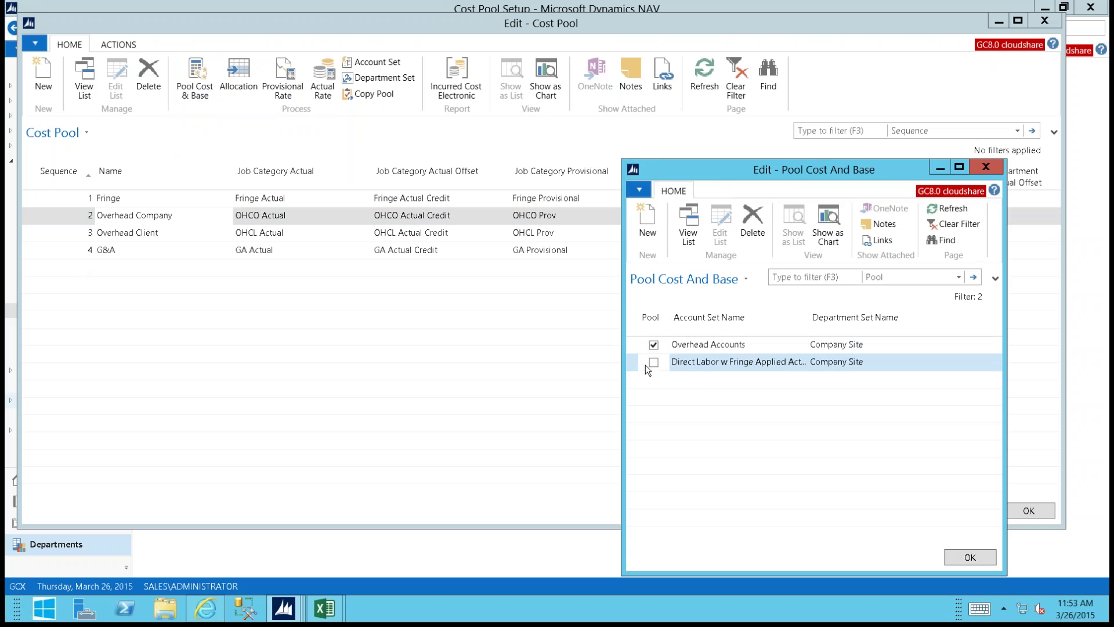
pyautogui.click(716, 370)
pyautogui.click(795, 346)
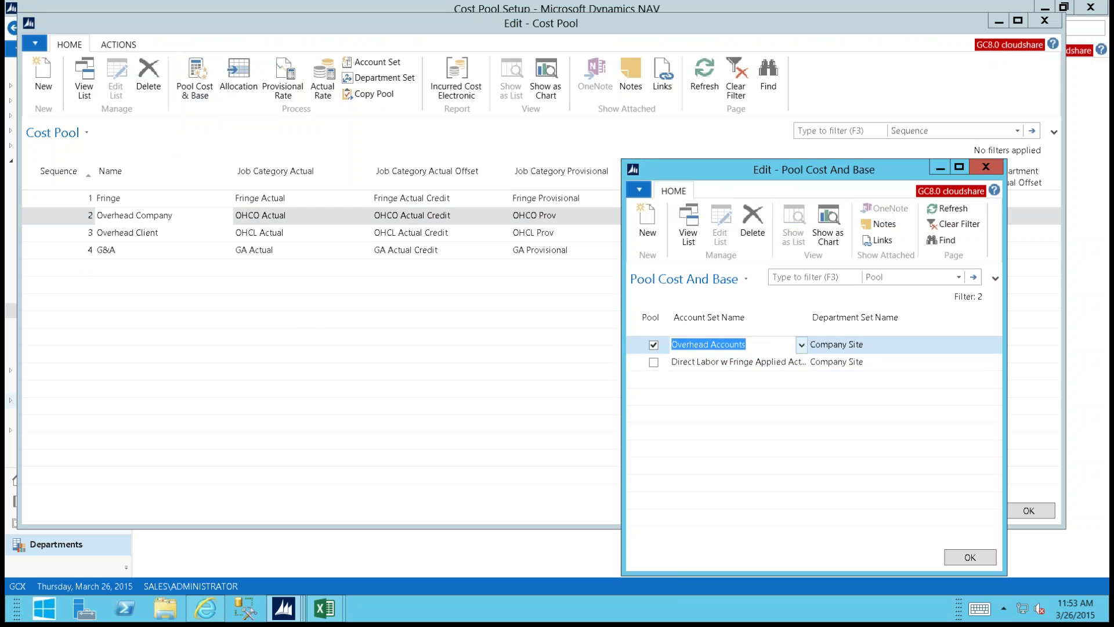
pyautogui.click(801, 344)
pyautogui.click(720, 479)
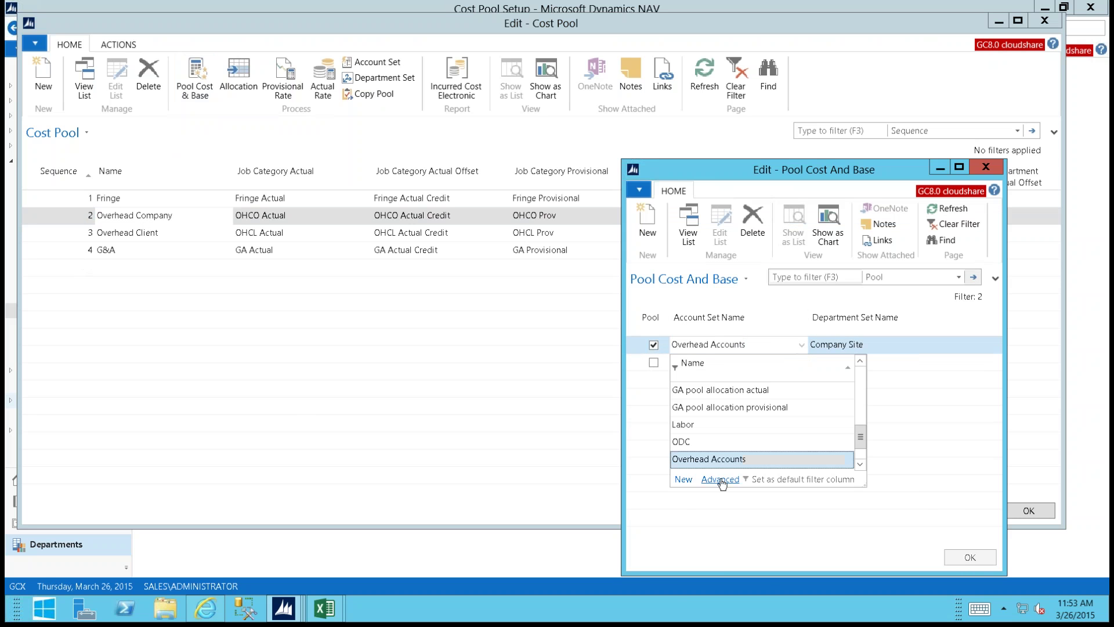
pyautogui.click(412, 256)
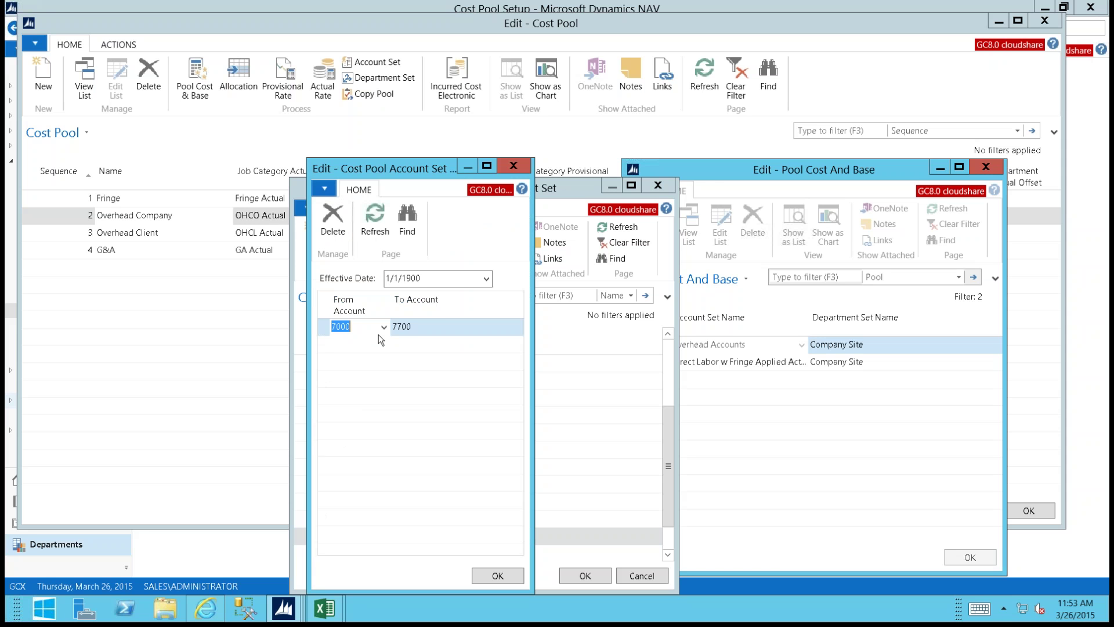
# Step: Look up the From Account choices for the Overhead Accounts range, then close the account set and pool cost windows without changes
pyautogui.click(380, 333)
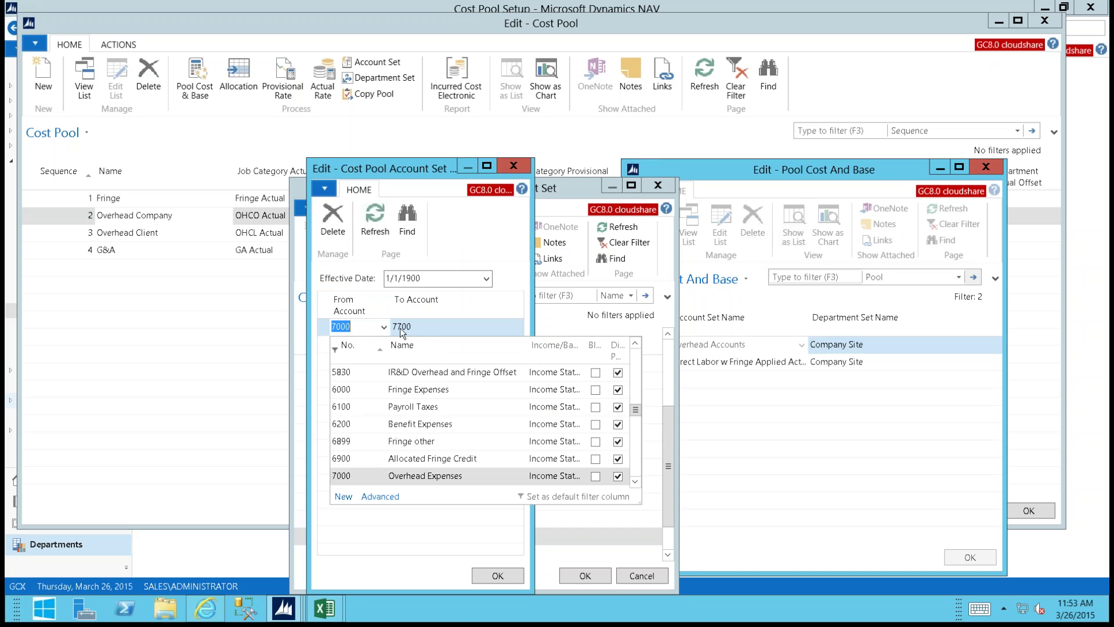
pyautogui.click(512, 166)
pyautogui.click(666, 201)
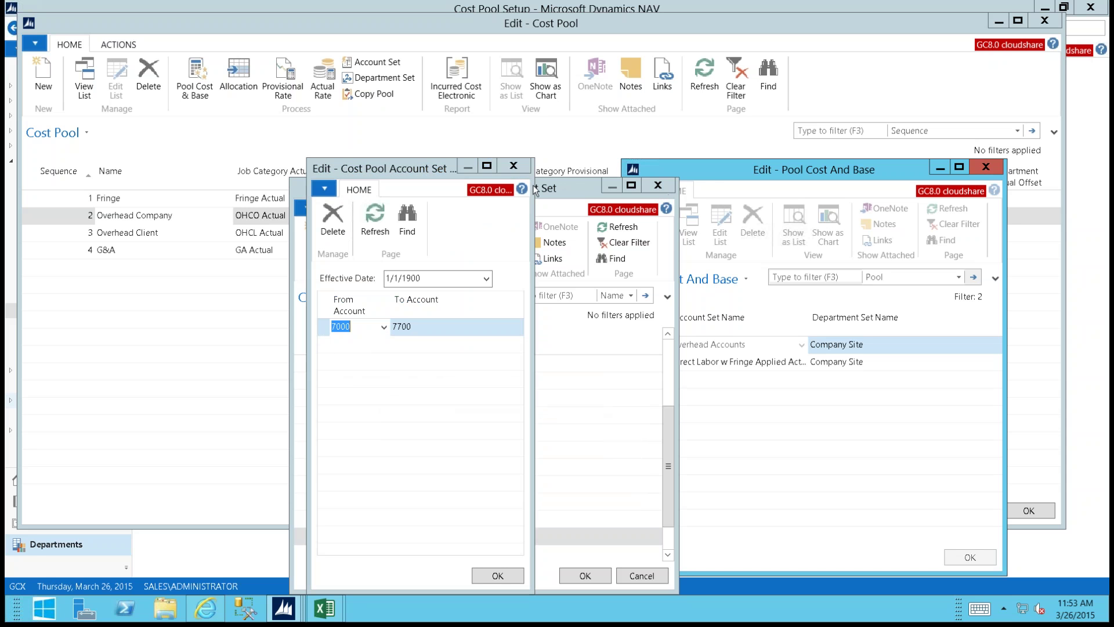
pyautogui.click(497, 576)
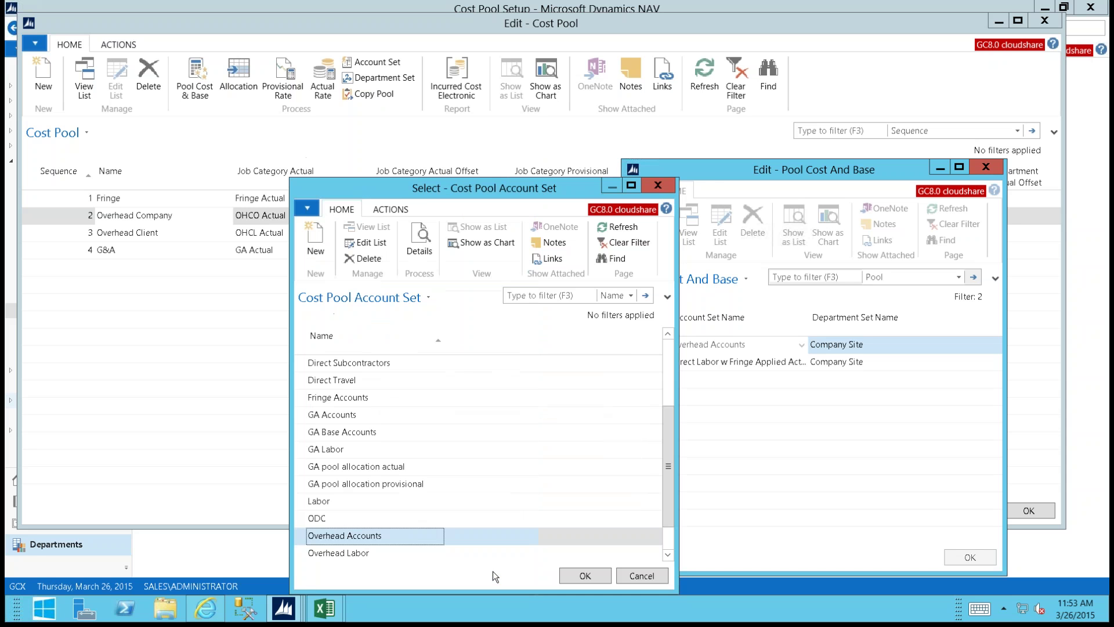
pyautogui.click(642, 575)
pyautogui.click(978, 558)
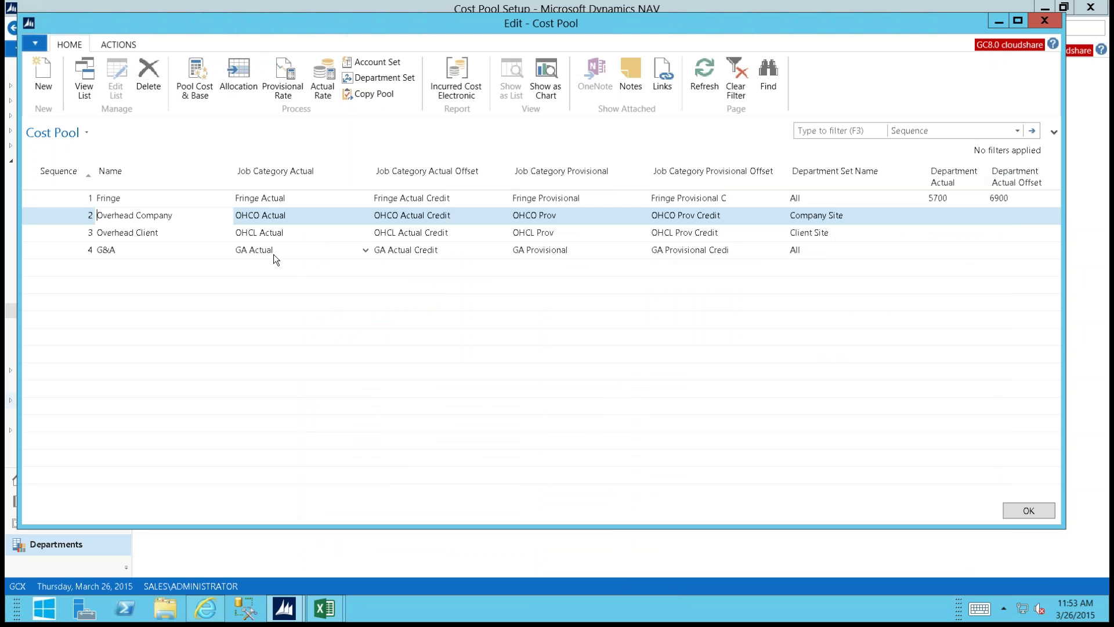
# Step: Review the Overhead Company pool's allocation lines for Actual to Project and Provisional to Project, and close the allocation window
pyautogui.click(237, 81)
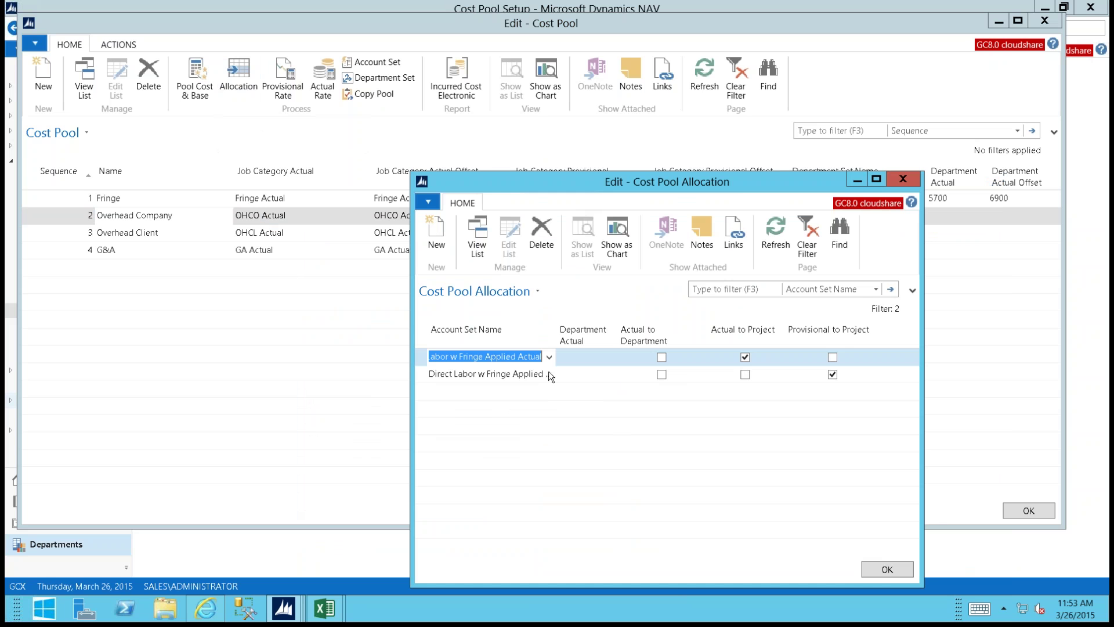
pyautogui.click(417, 357)
pyautogui.keyDown('shift'); pyautogui.click(418, 365); pyautogui.keyUp('shift')
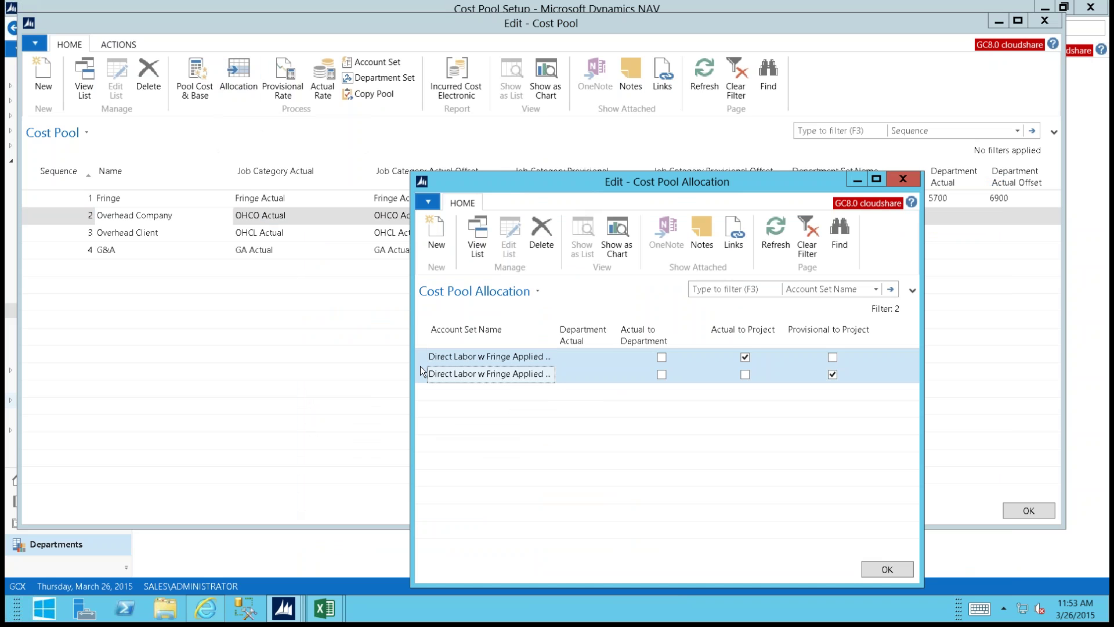
pyautogui.click(449, 357)
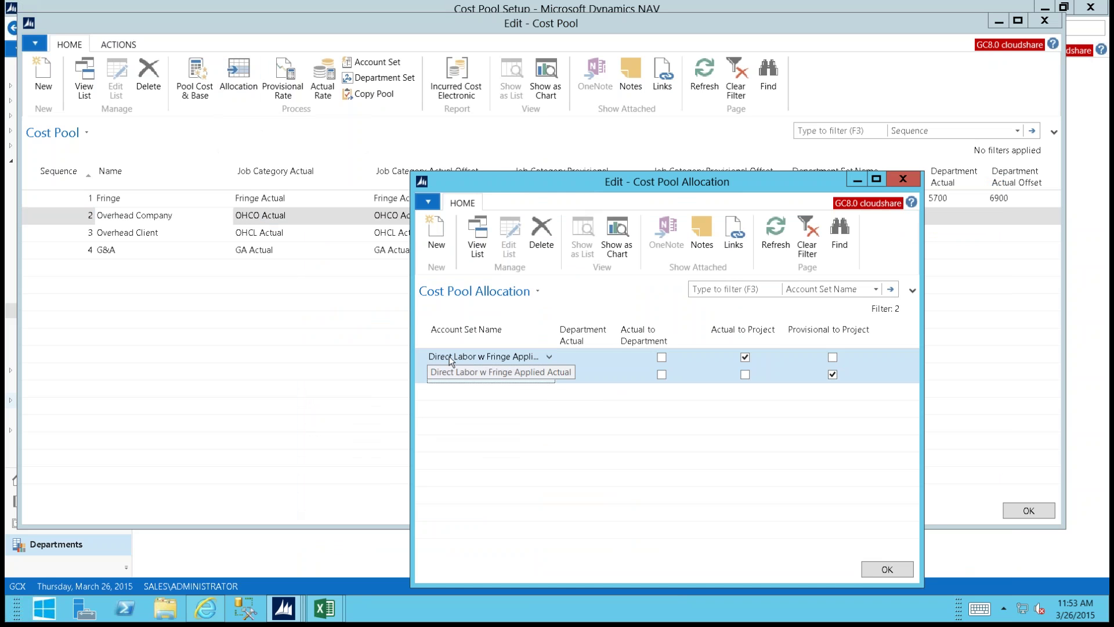
pyautogui.click(745, 357)
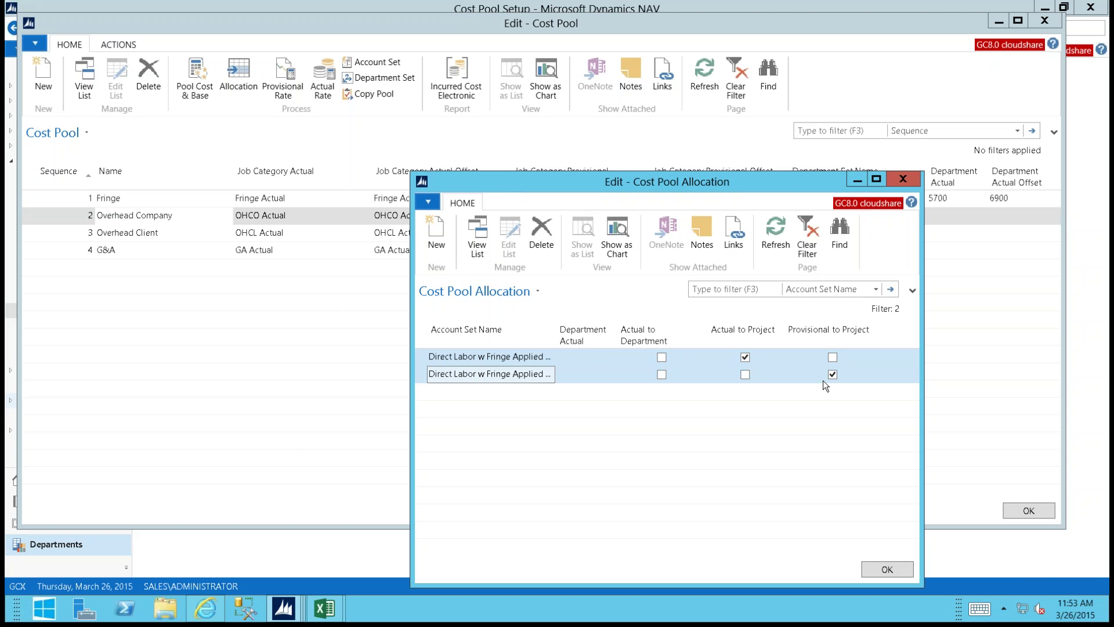
pyautogui.click(904, 180)
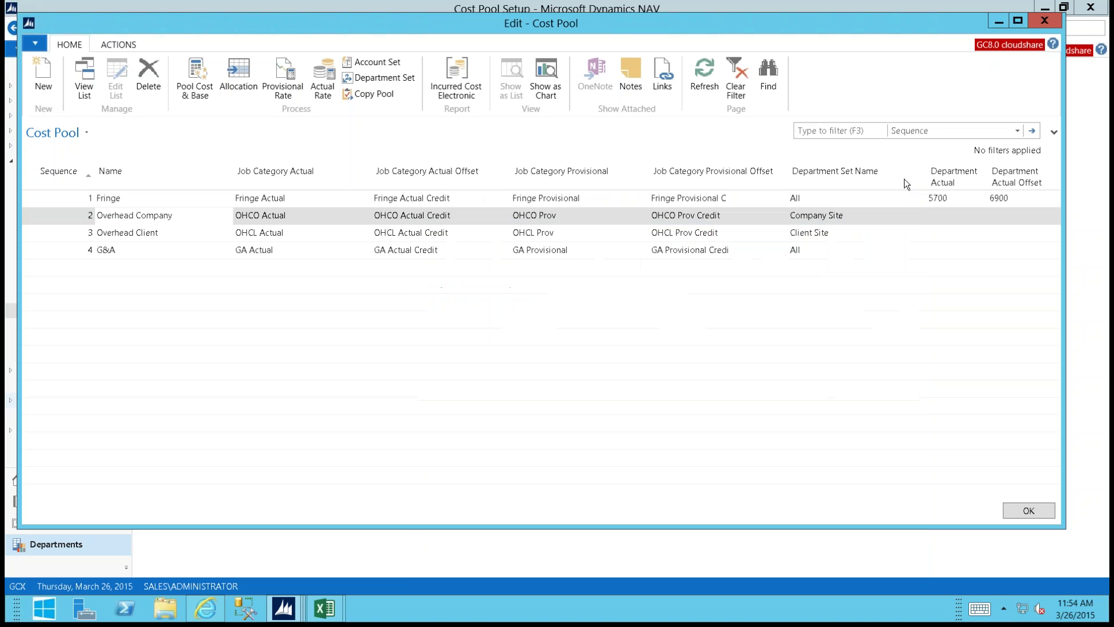
# Step: Review the provisional and final rates of the Overhead Company pool, and close the rate and Cost Pool windows
pyautogui.click(283, 86)
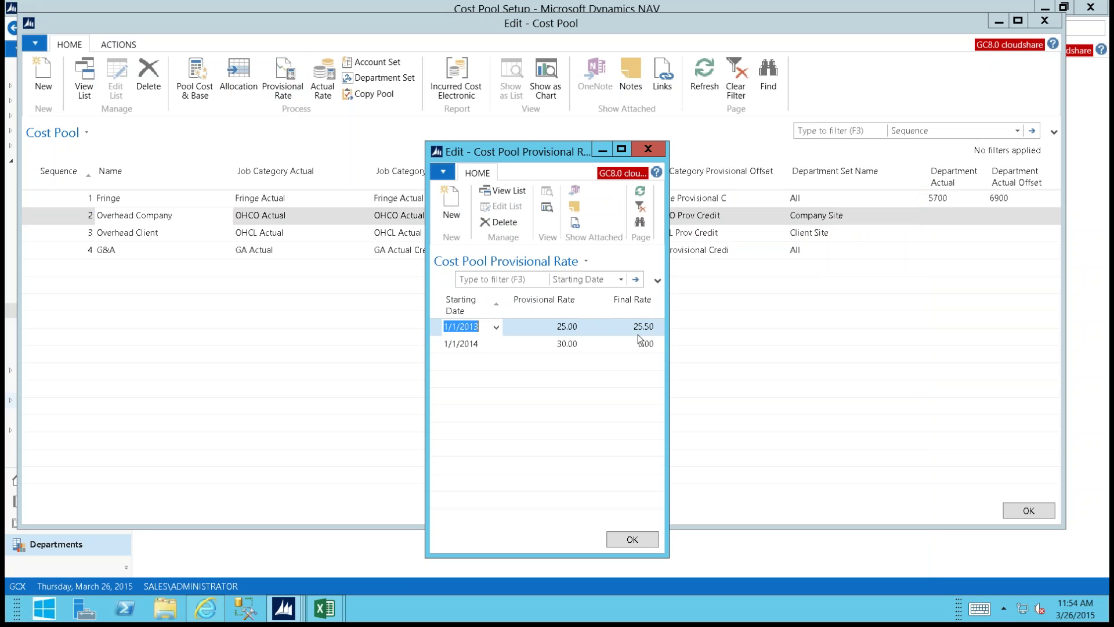
pyautogui.click(632, 539)
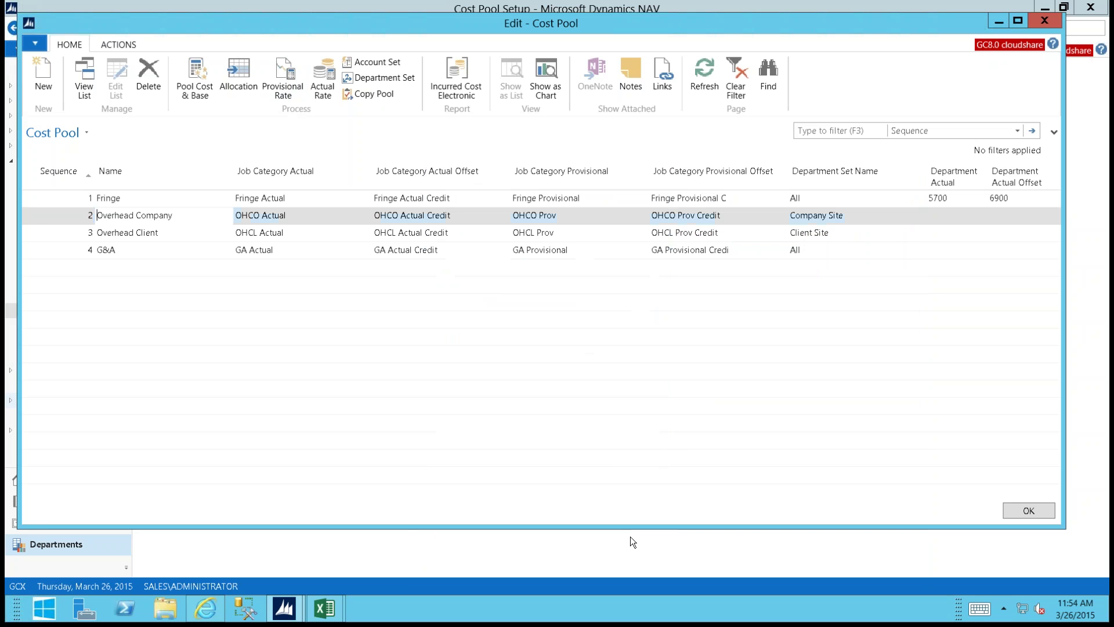
pyautogui.press('Escape')
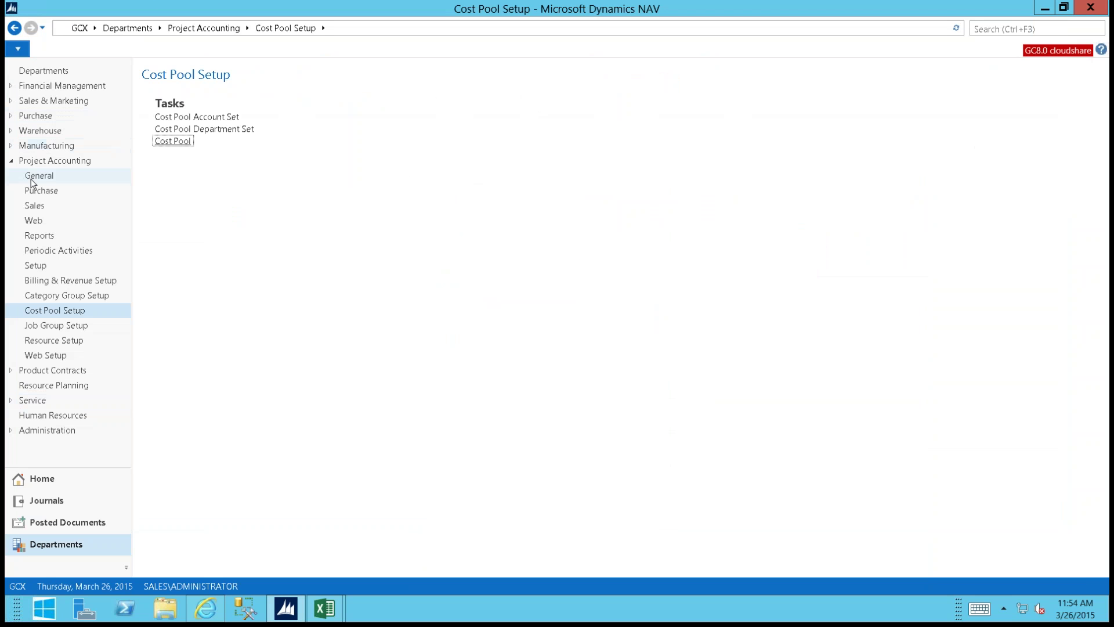
# Step: Open the Chart of Accounts under General Ledger and highlight the OH to Project Company Site Actual account and its offset
pyautogui.click(11, 85)
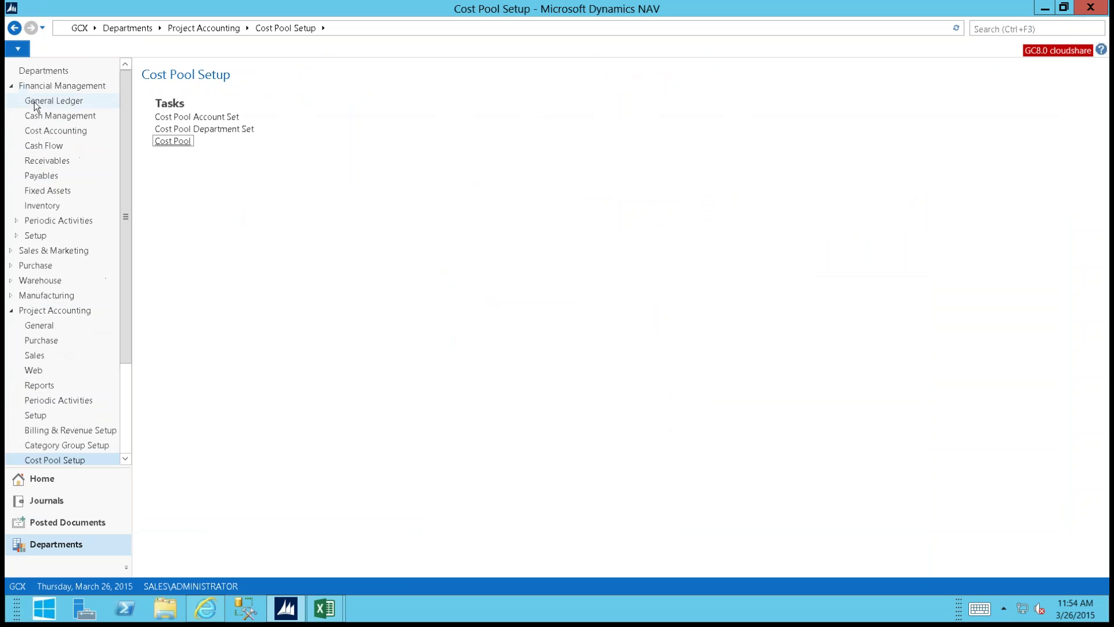
pyautogui.click(34, 102)
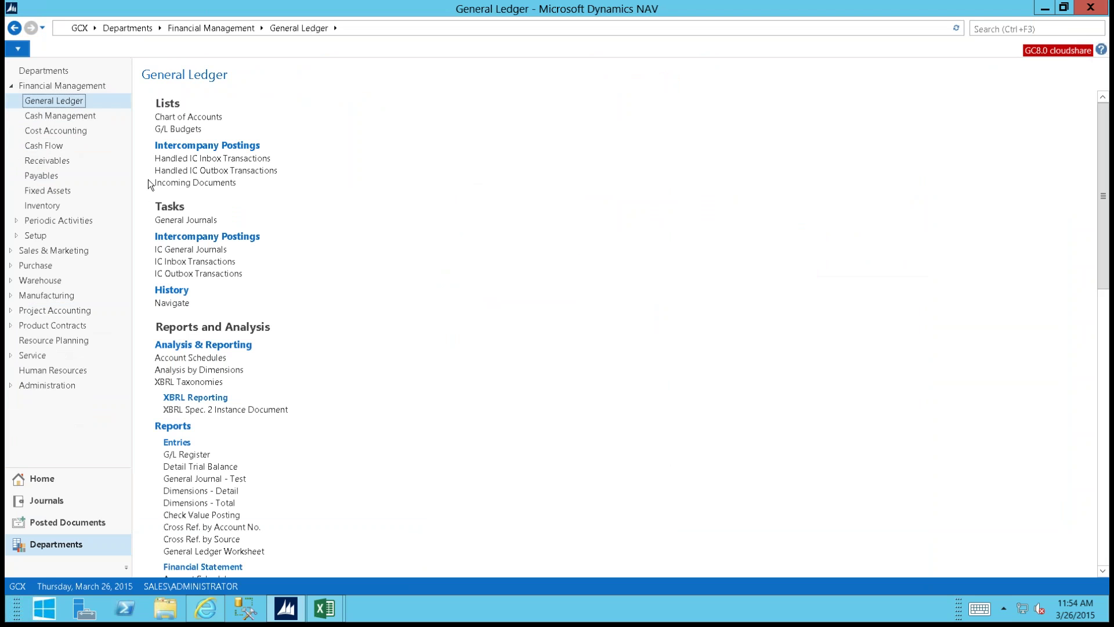
pyautogui.click(169, 118)
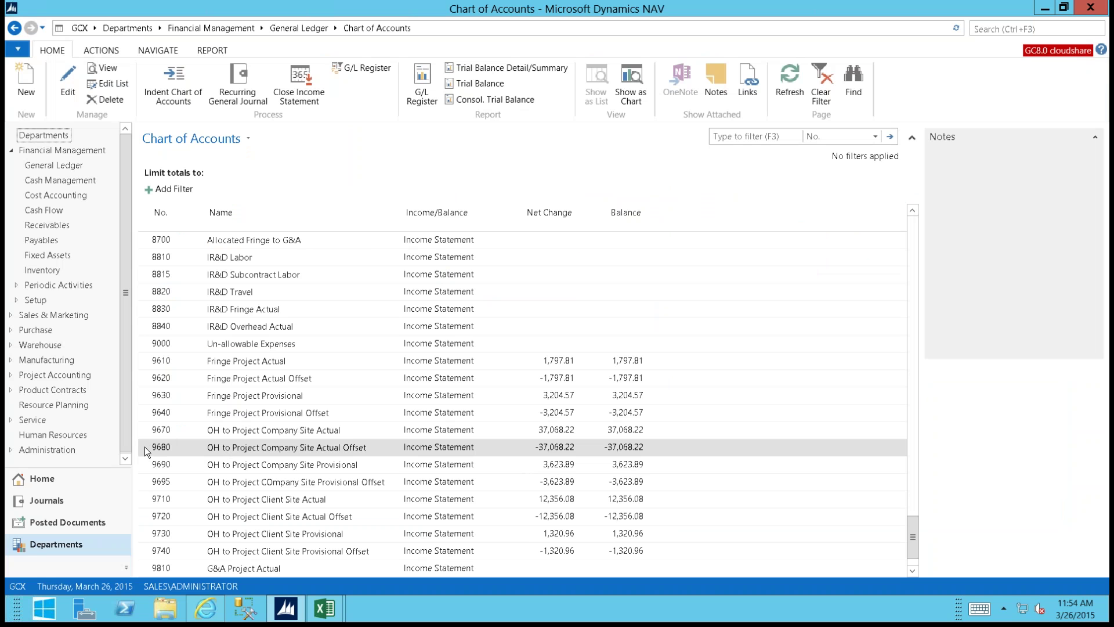
pyautogui.click(144, 448)
pyautogui.keyDown('shift'); pyautogui.click(144, 458); pyautogui.keyUp('shift')
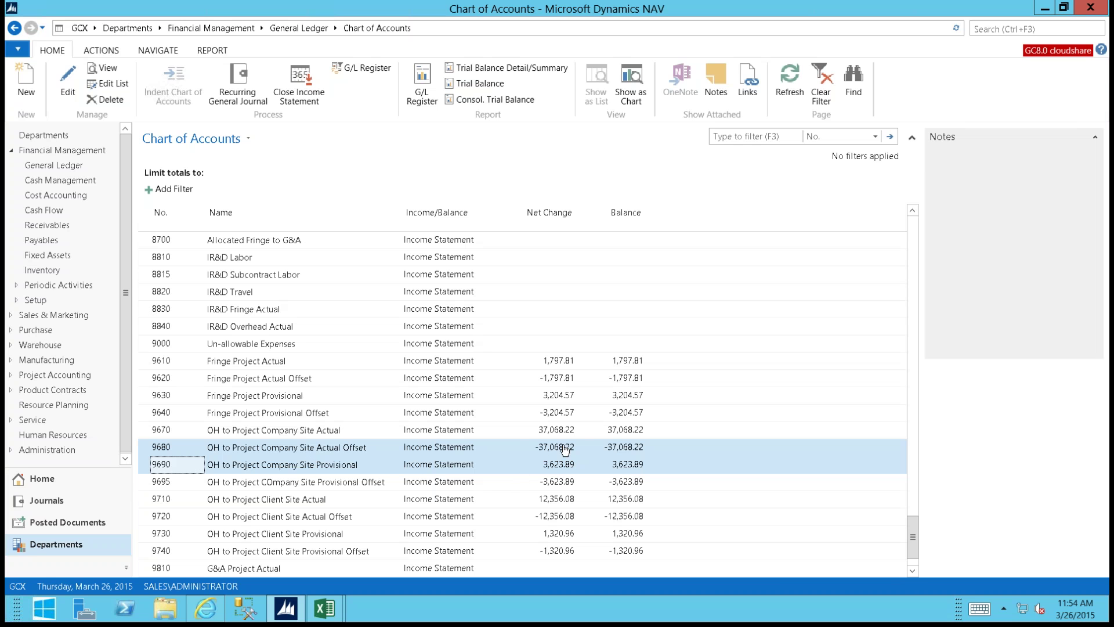
pyautogui.click(150, 432)
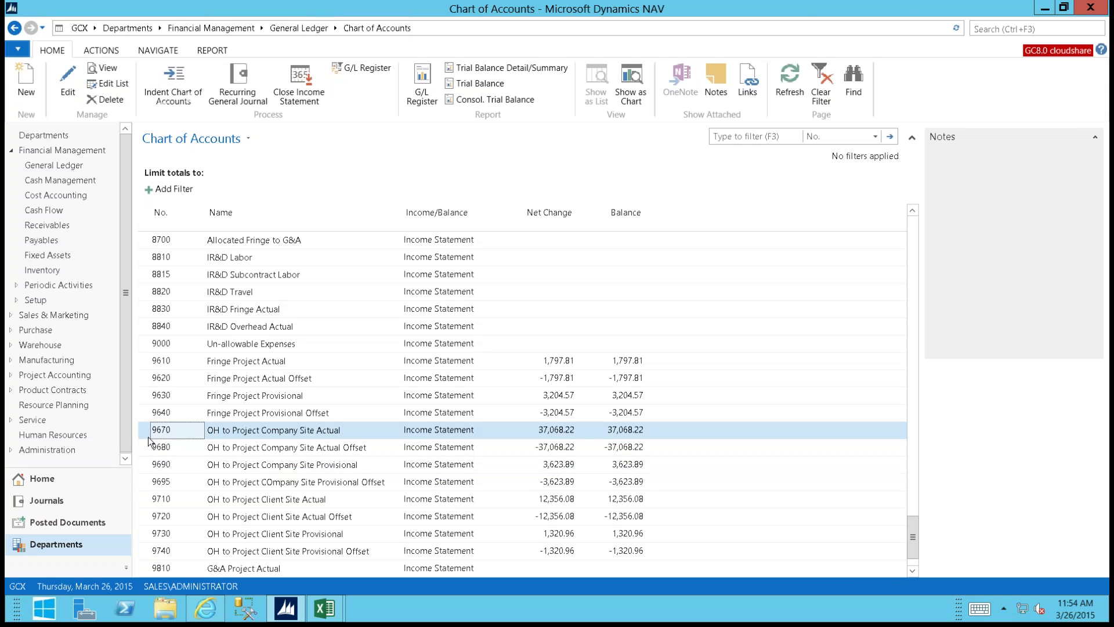
pyautogui.keyDown('shift'); pyautogui.click(150, 445); pyautogui.keyUp('shift')
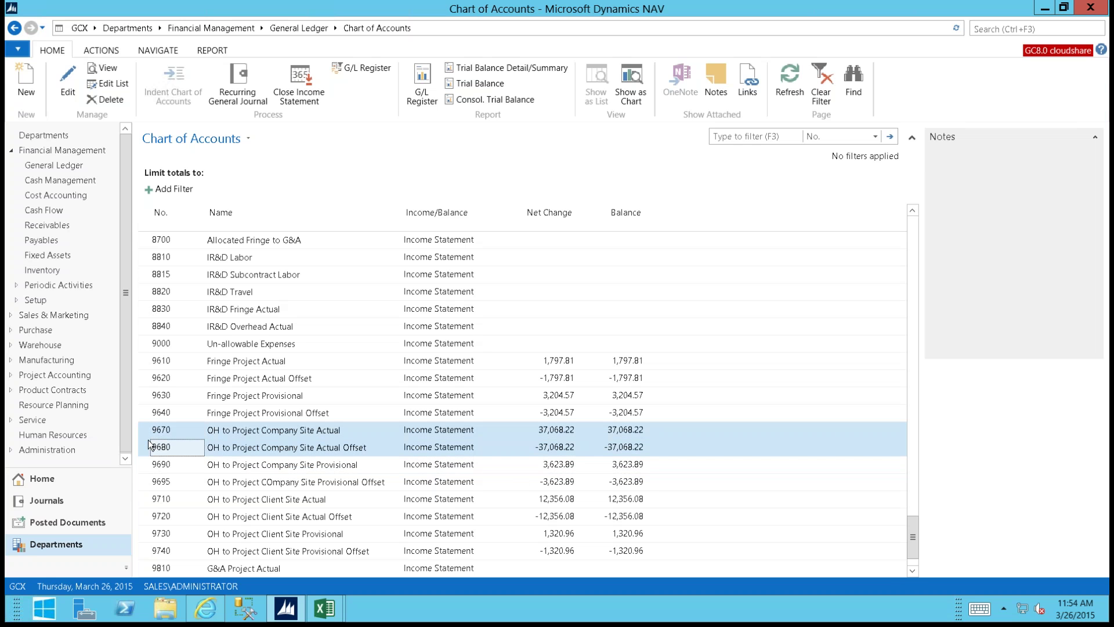
# Step: View the ledger entries behind the net change of OH to Project Company Site Actual, including their amounts, and close them
pyautogui.click(552, 430)
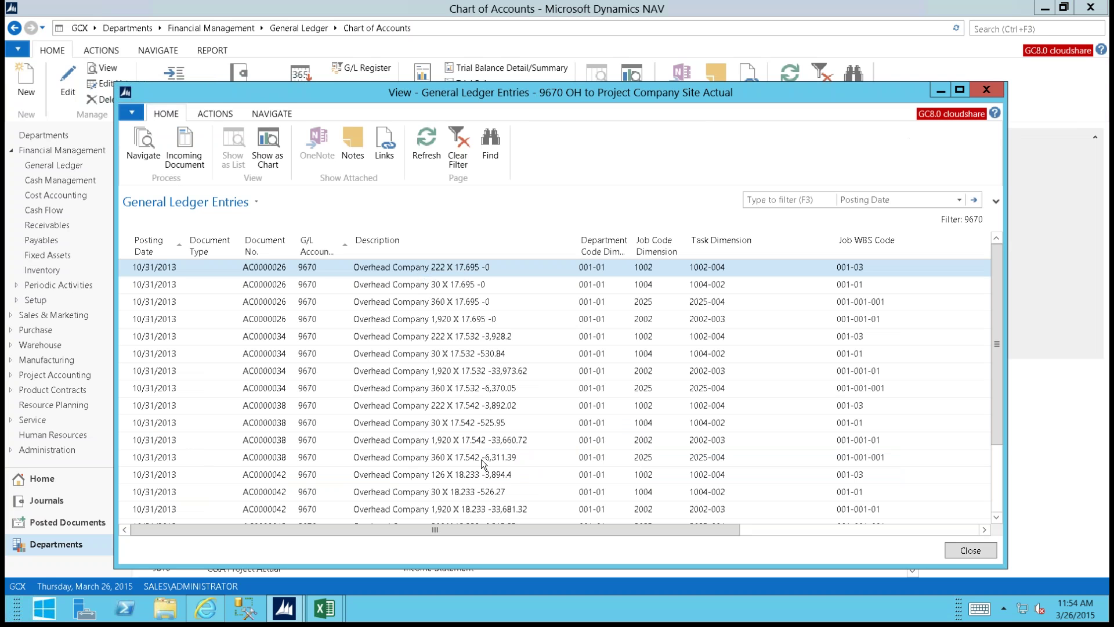
pyautogui.moveTo(500, 531); pyautogui.dragTo(725, 528)
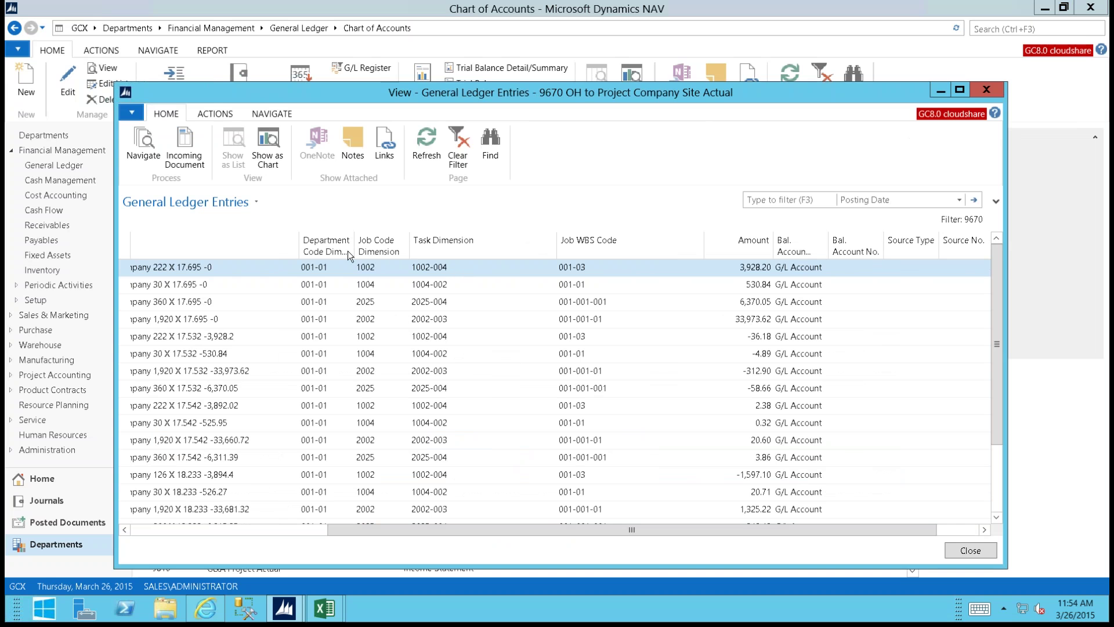
pyautogui.press('Escape')
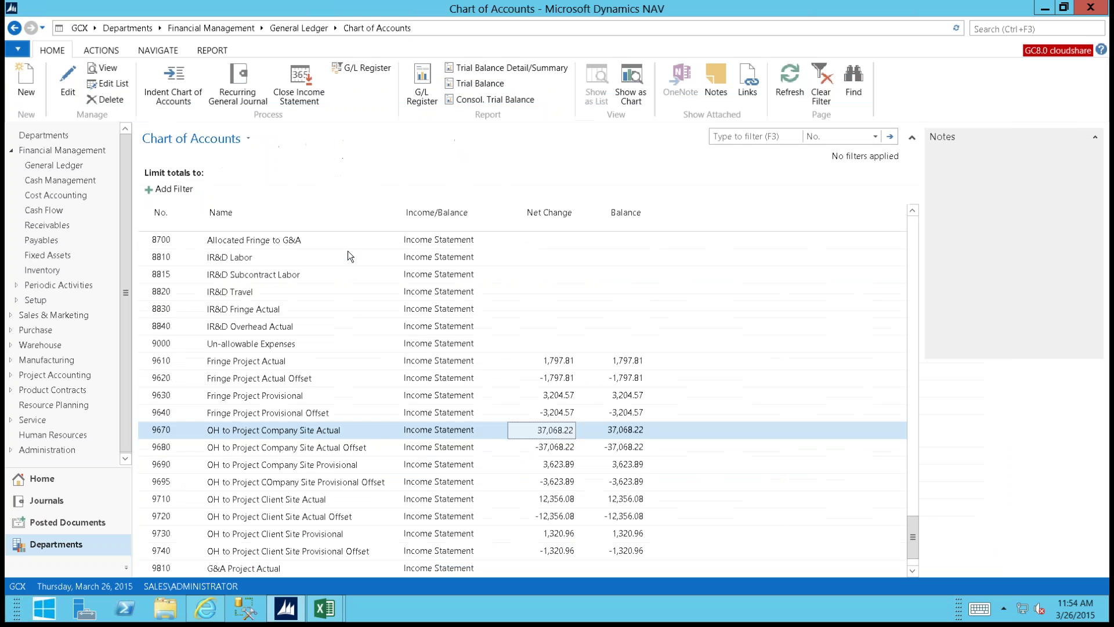
# Step: Open job 1002 Acoustic kitty from the Role Center, review the billing groups offered for a new invoice proposal, and cancel the proposal
pyautogui.click(41, 479)
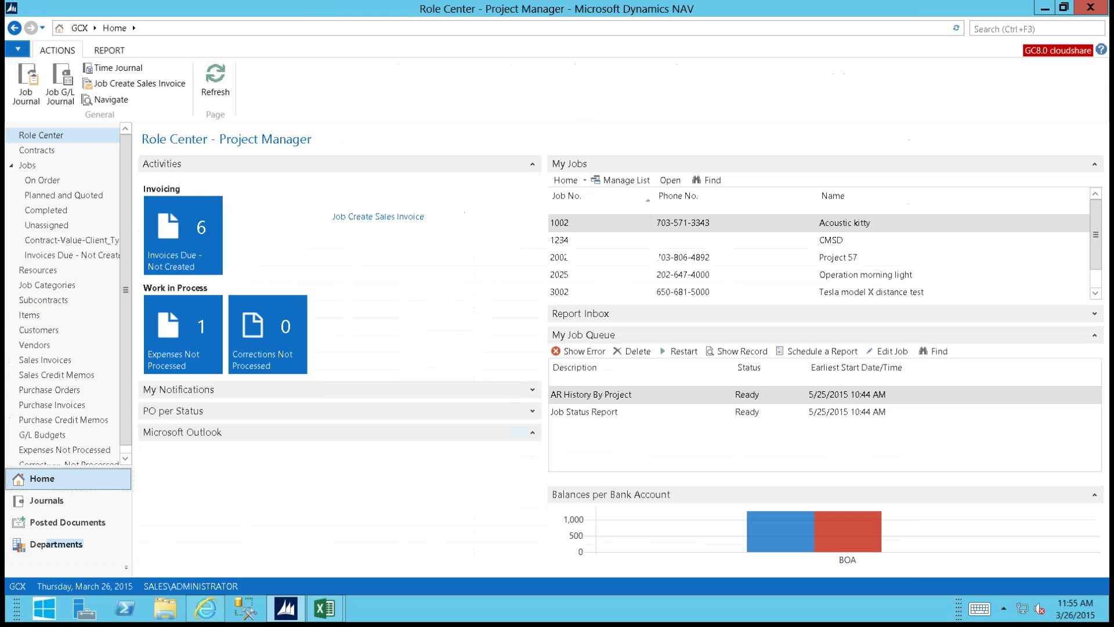
pyautogui.doubleClick(670, 224)
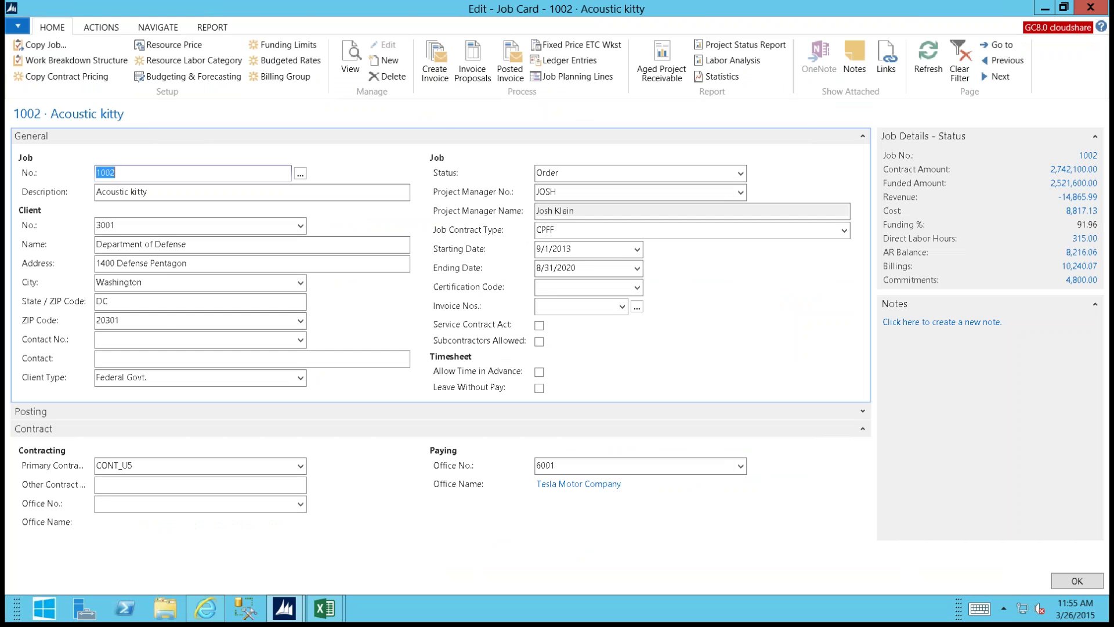
pyautogui.click(436, 78)
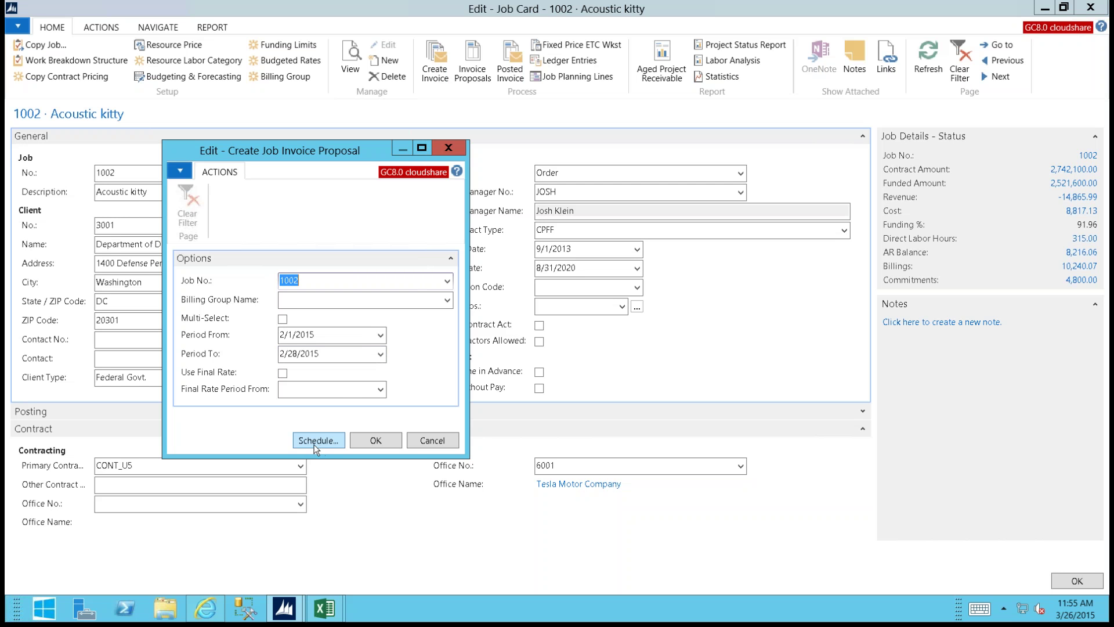
pyautogui.click(448, 300)
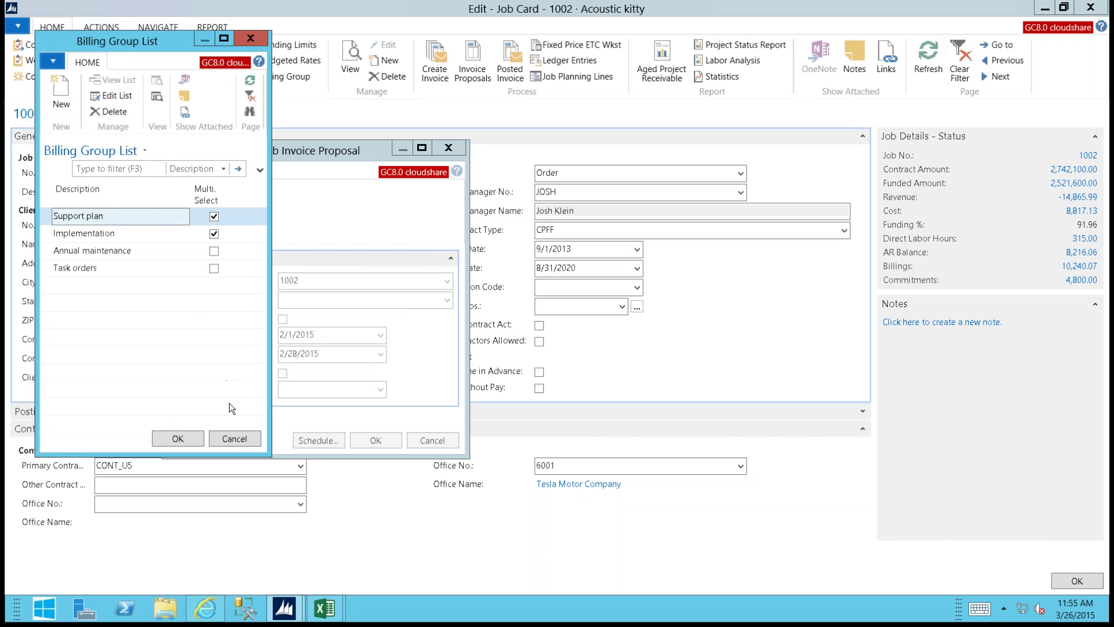
pyautogui.click(228, 438)
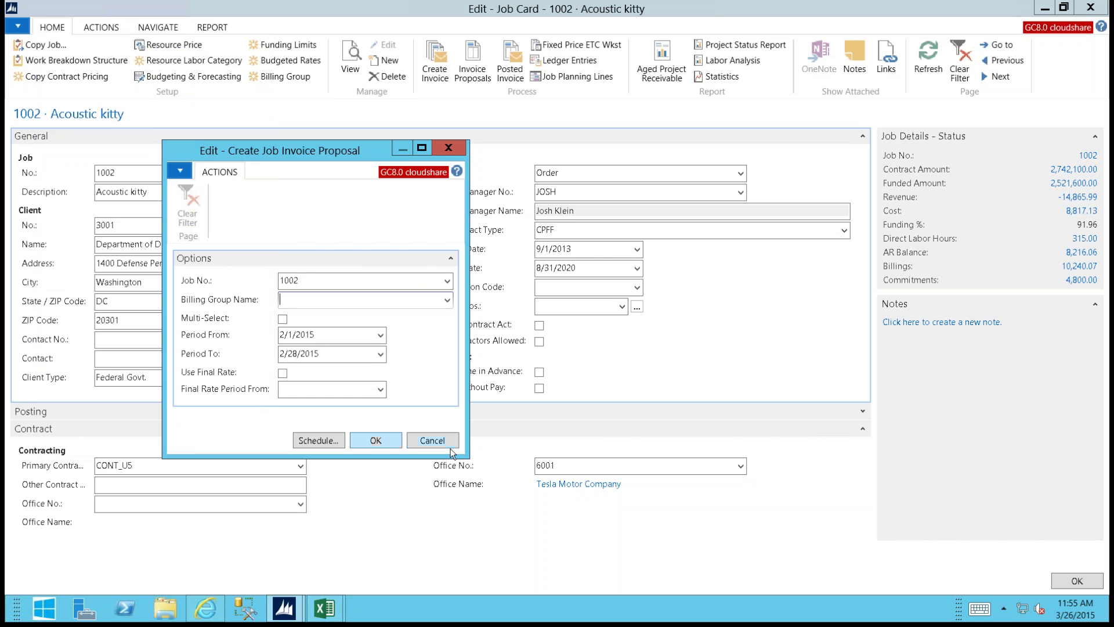
pyautogui.click(433, 441)
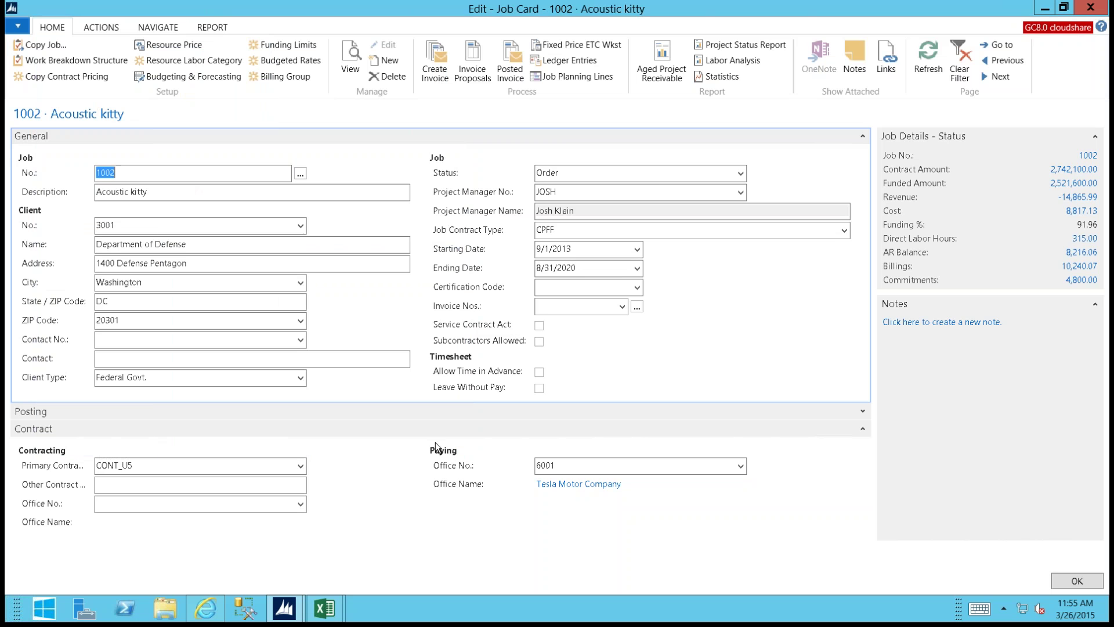
# Step: Open the job's invoice proposal SI00079 for Department of Defense and bring up its GC Sales Invoice print options
pyautogui.click(464, 61)
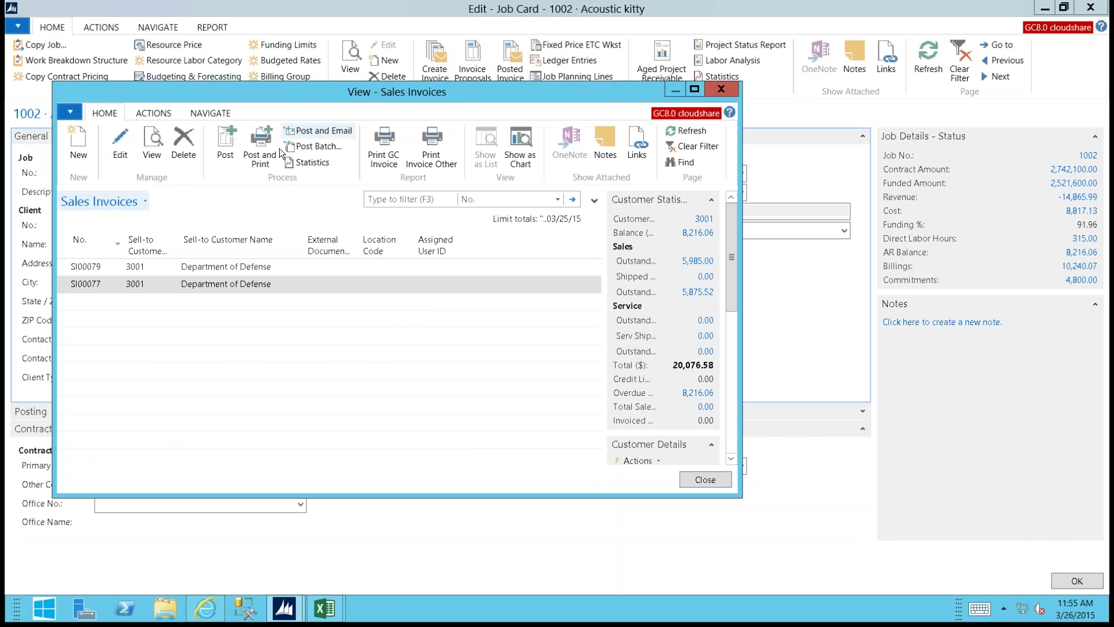
pyautogui.doubleClick(216, 268)
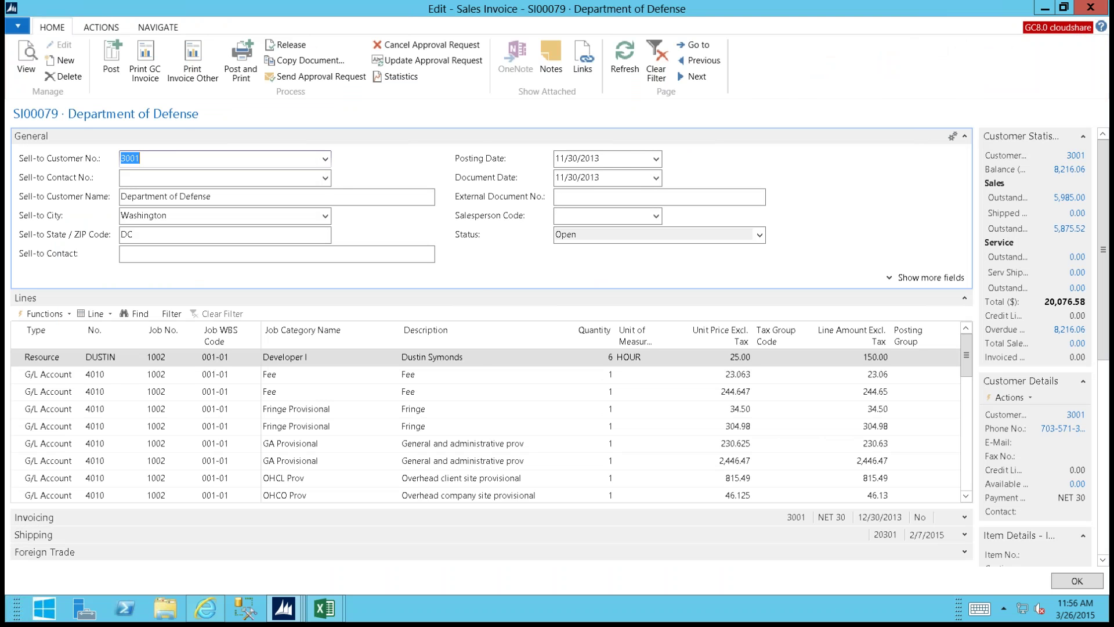
pyautogui.click(144, 65)
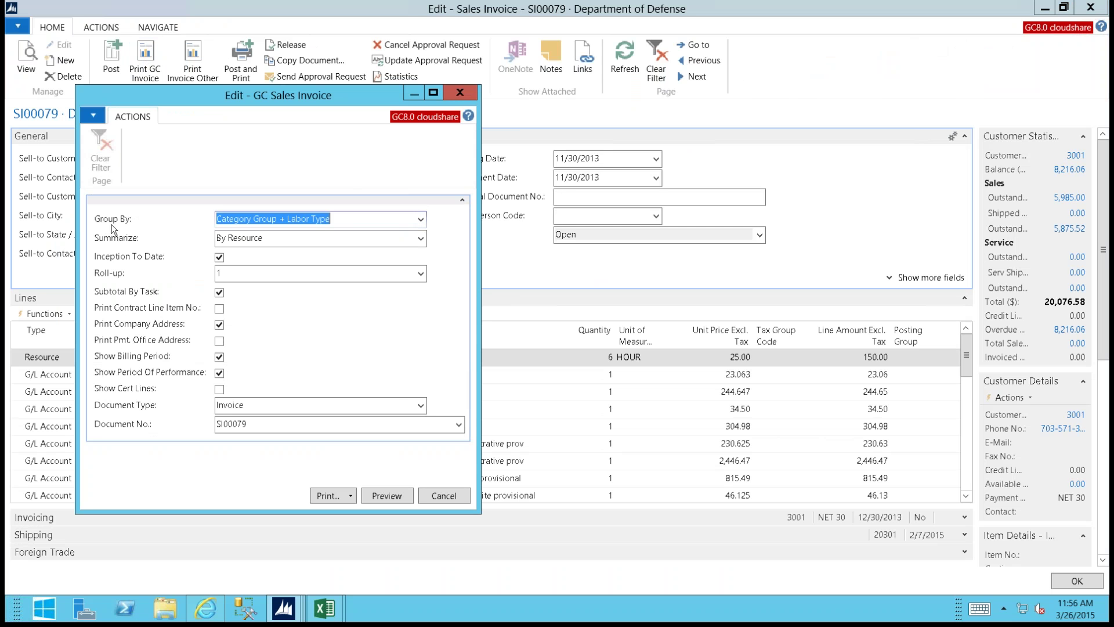
# Step: Review the Group By and Summarize choices, keeping Category Group + Labor Type and By Resource
pyautogui.click(420, 219)
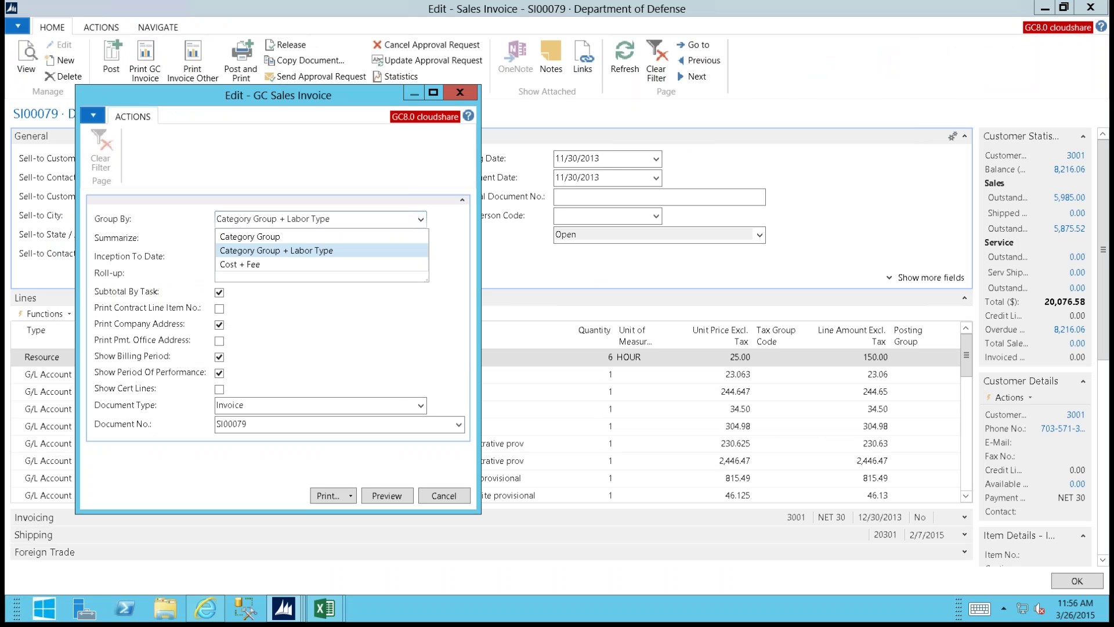
pyautogui.click(261, 251)
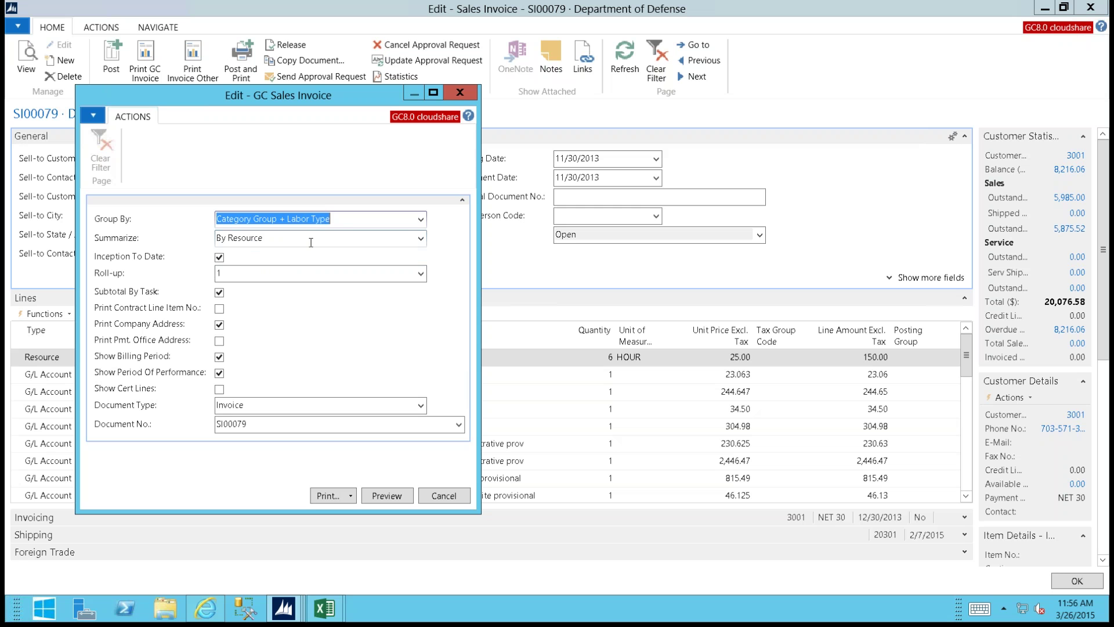
pyautogui.click(422, 239)
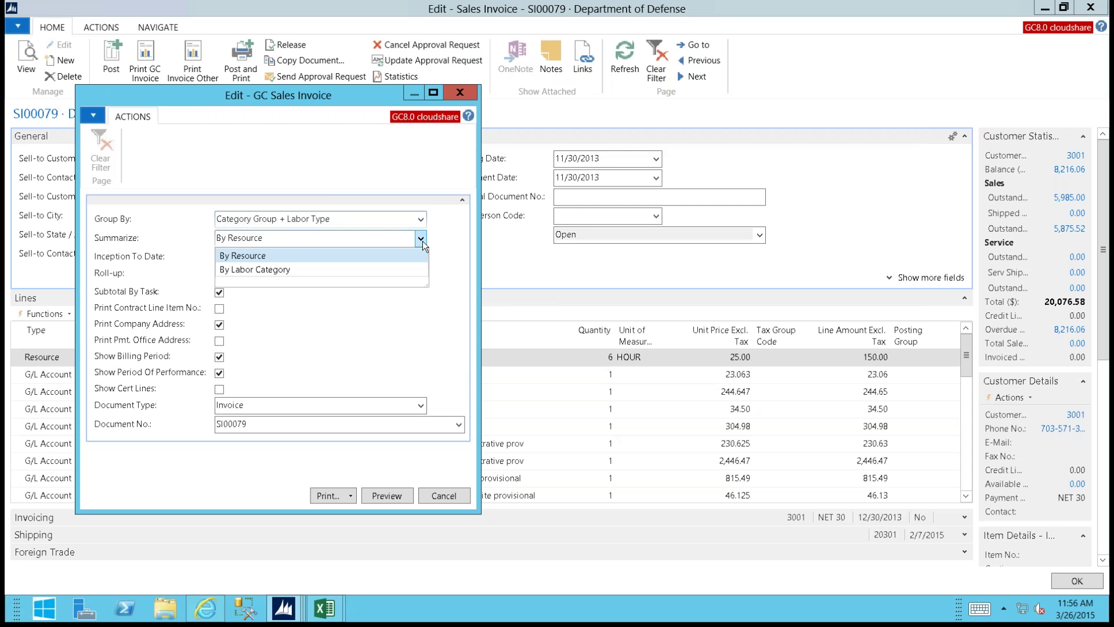
pyautogui.click(421, 239)
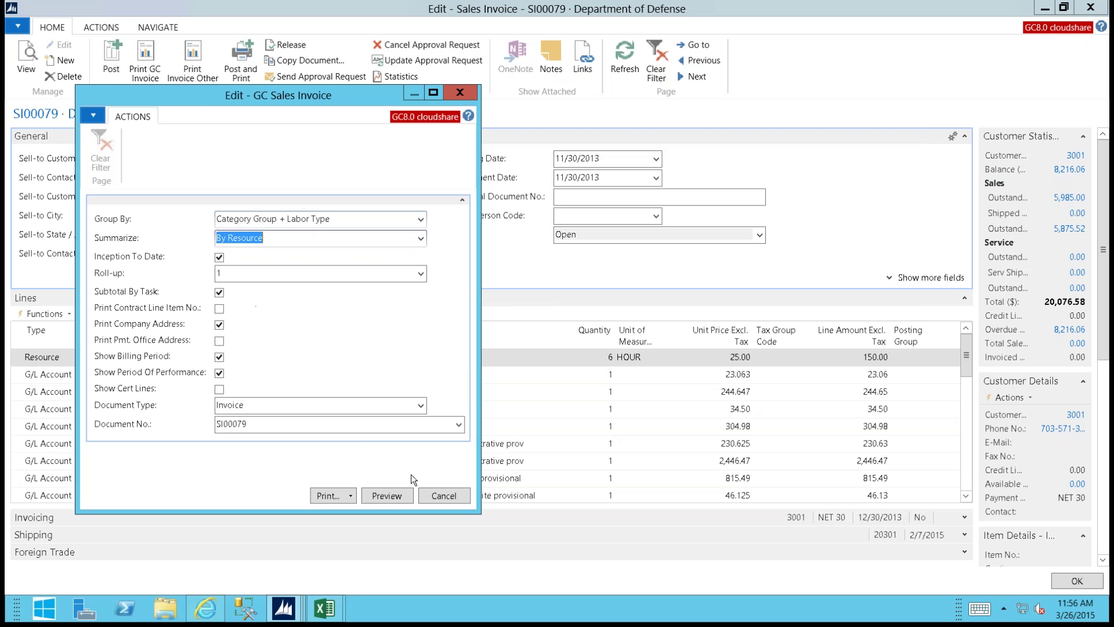
# Step: Preview the GC Sales Invoice at 150% and examine its header, direct labor, subcontractor, burden and fee sections
pyautogui.click(387, 496)
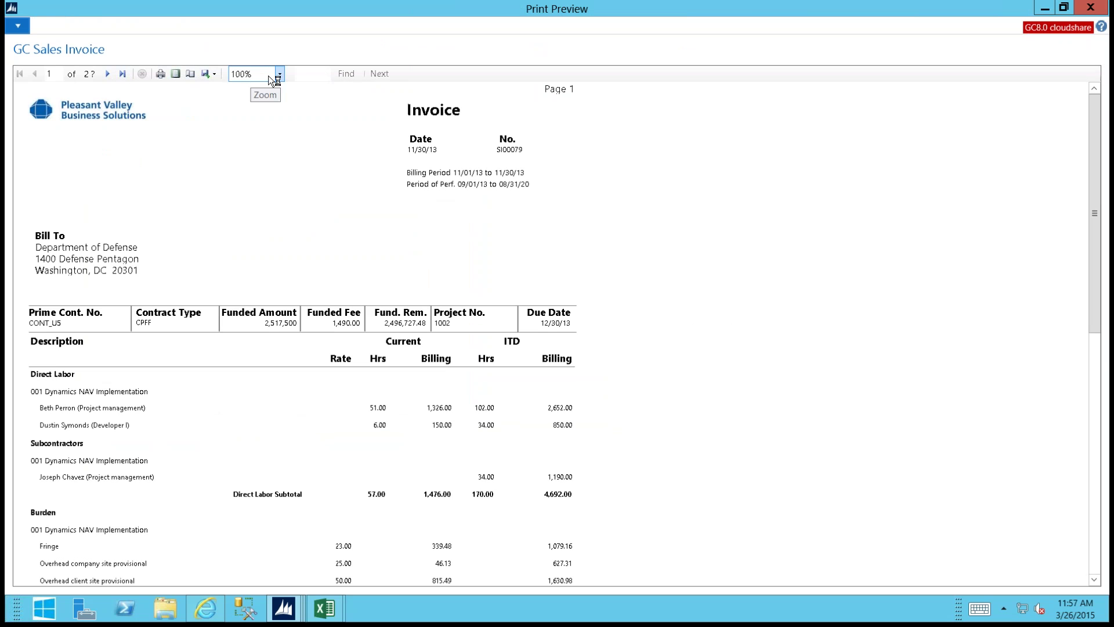
pyautogui.click(270, 75)
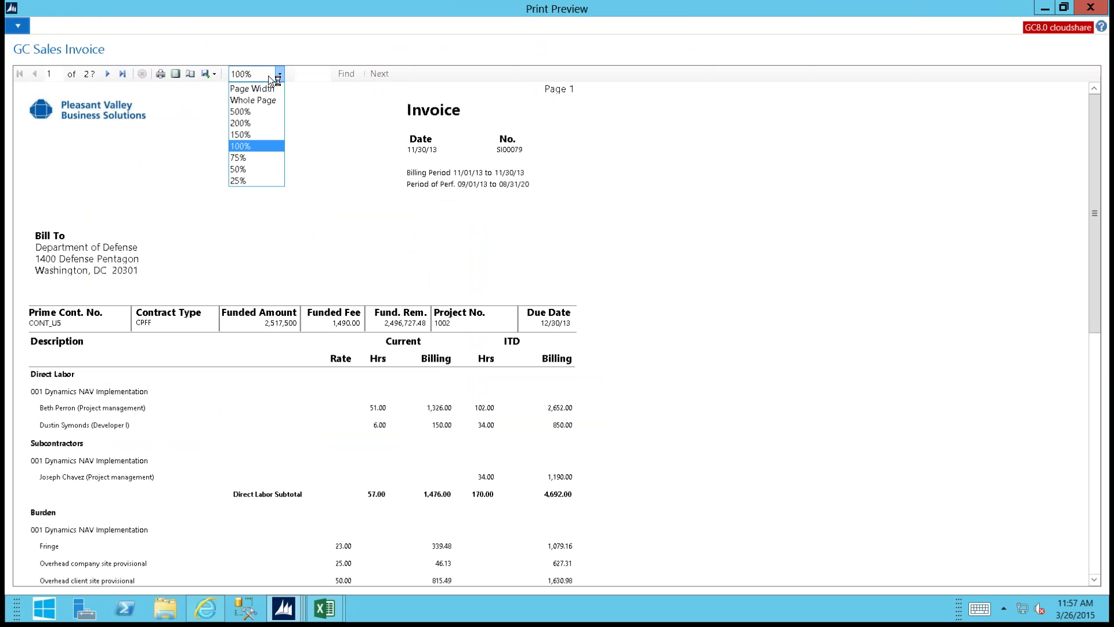
pyautogui.click(248, 133)
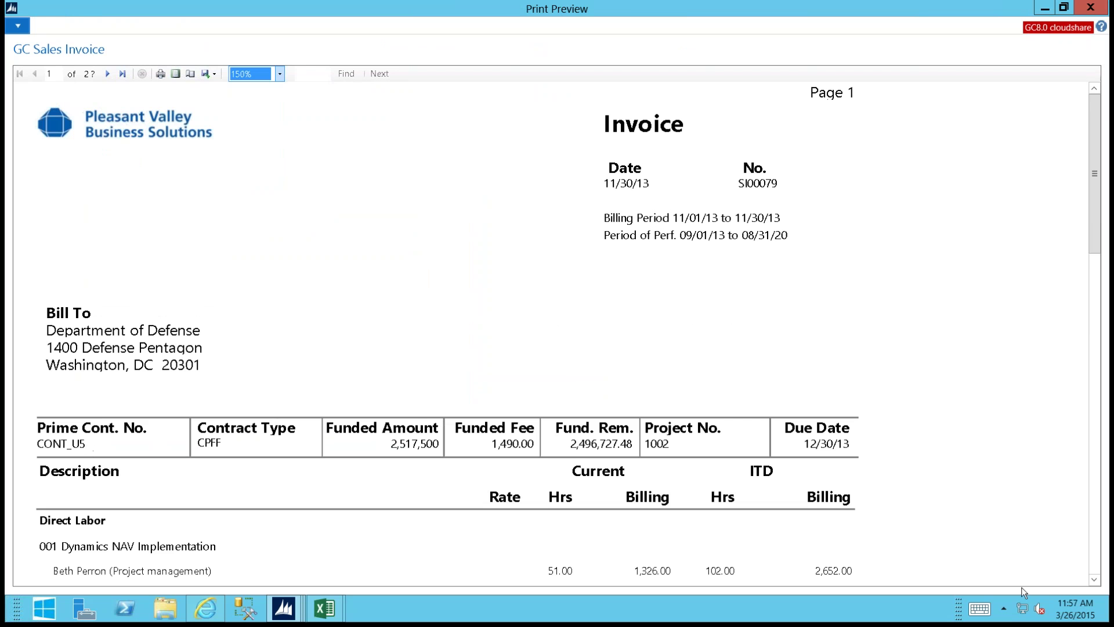
pyautogui.click(1094, 580)
pyautogui.click(1094, 581)
pyautogui.click(1094, 580)
pyautogui.click(1094, 580)
pyautogui.click(1095, 580)
pyautogui.click(1094, 581)
pyautogui.click(1094, 580)
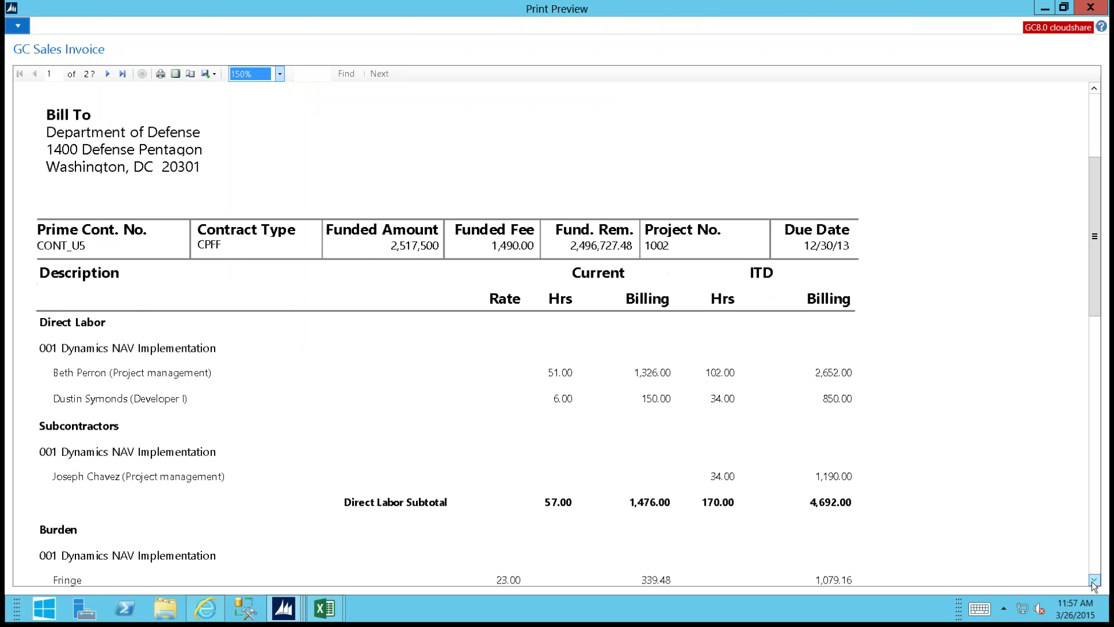
pyautogui.click(1094, 580)
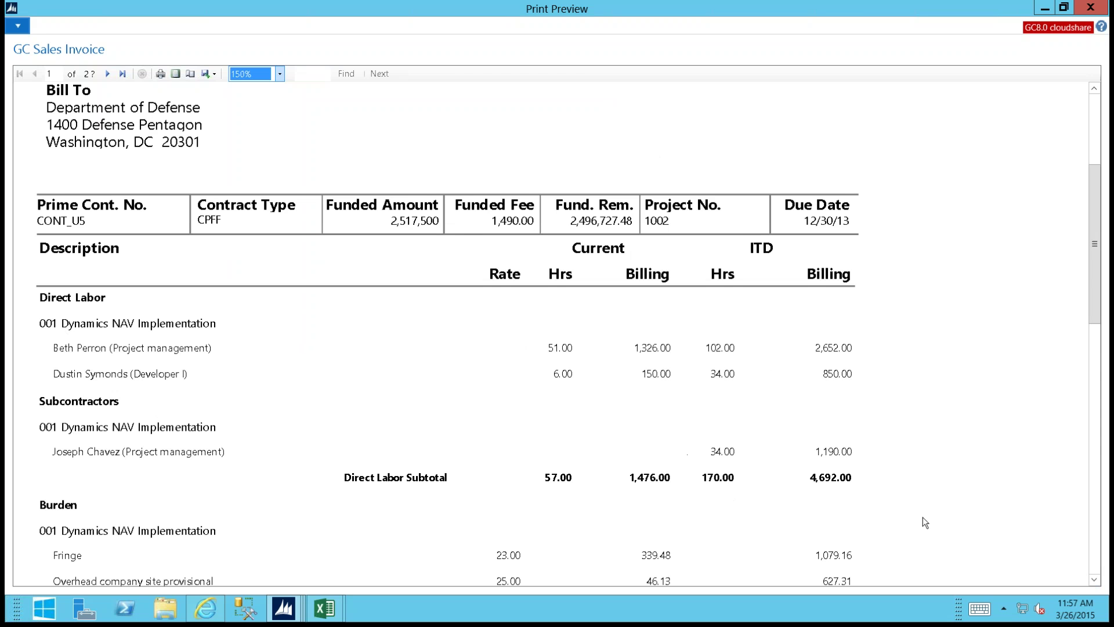
pyautogui.click(1094, 579)
pyautogui.click(1094, 579)
pyautogui.click(1094, 579)
pyautogui.click(1094, 579)
pyautogui.click(1094, 579)
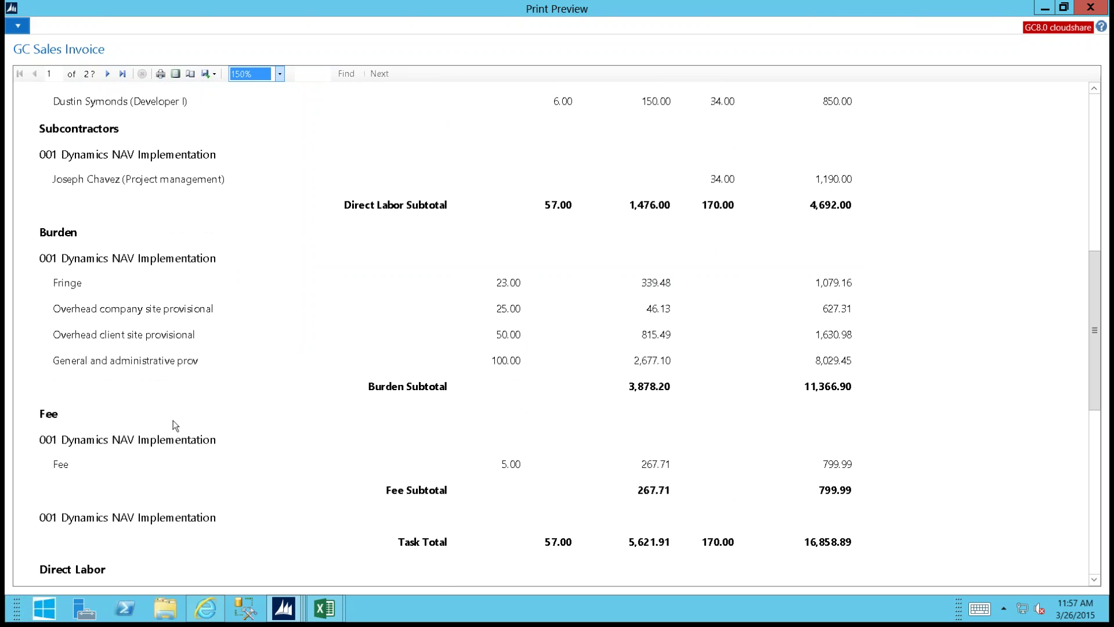
# Step: Check the export formats available for the previewed invoice and close the preview
pyautogui.click(210, 73)
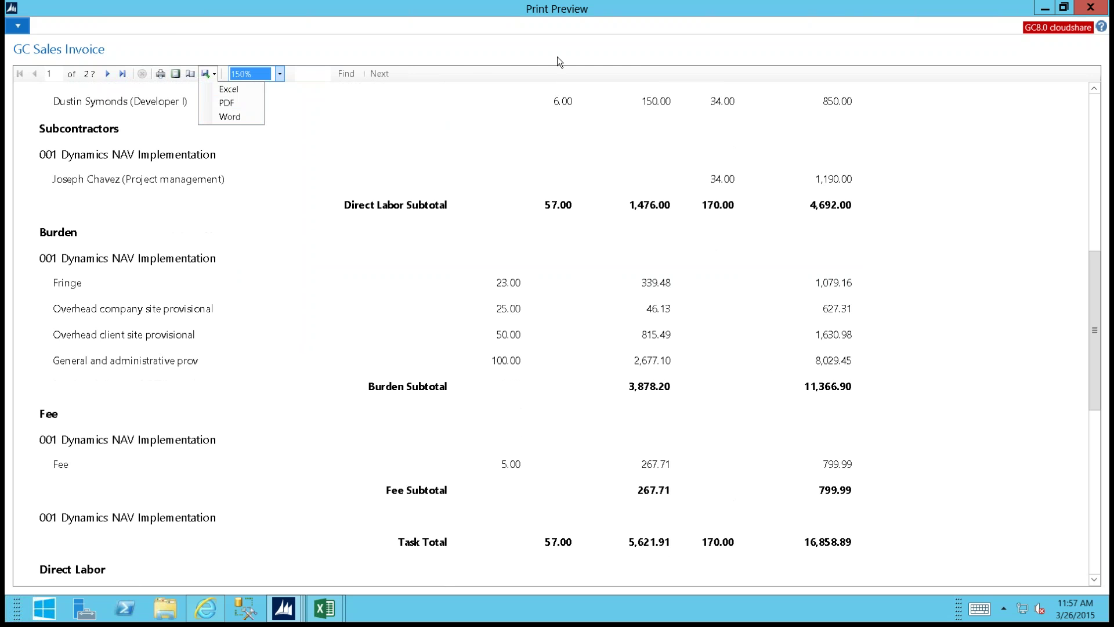
pyautogui.click(683, 128)
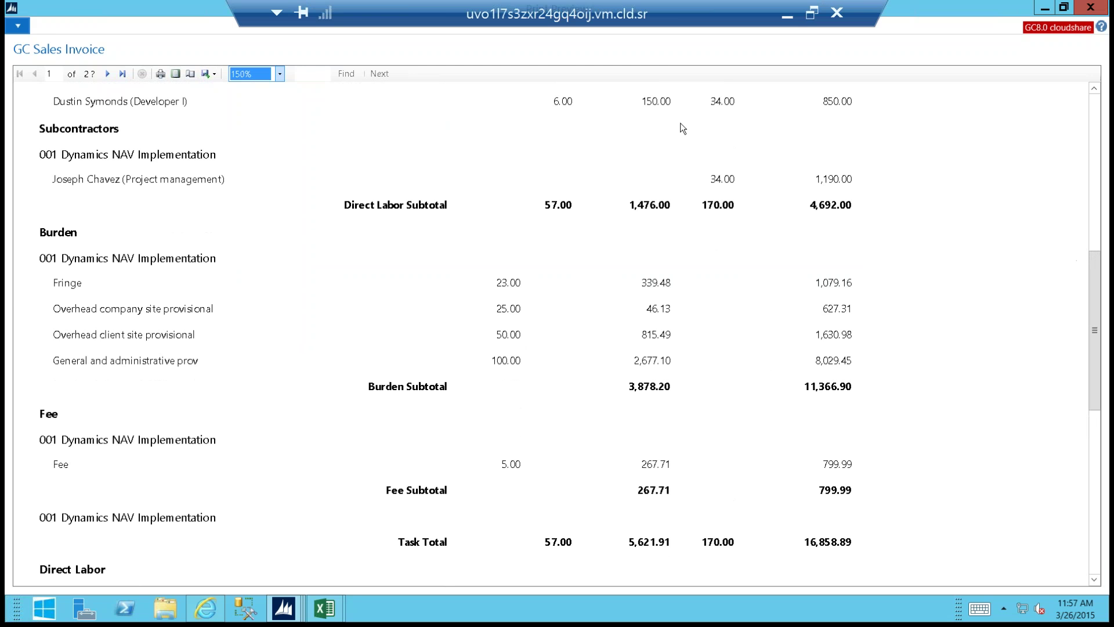
pyautogui.press('Escape')
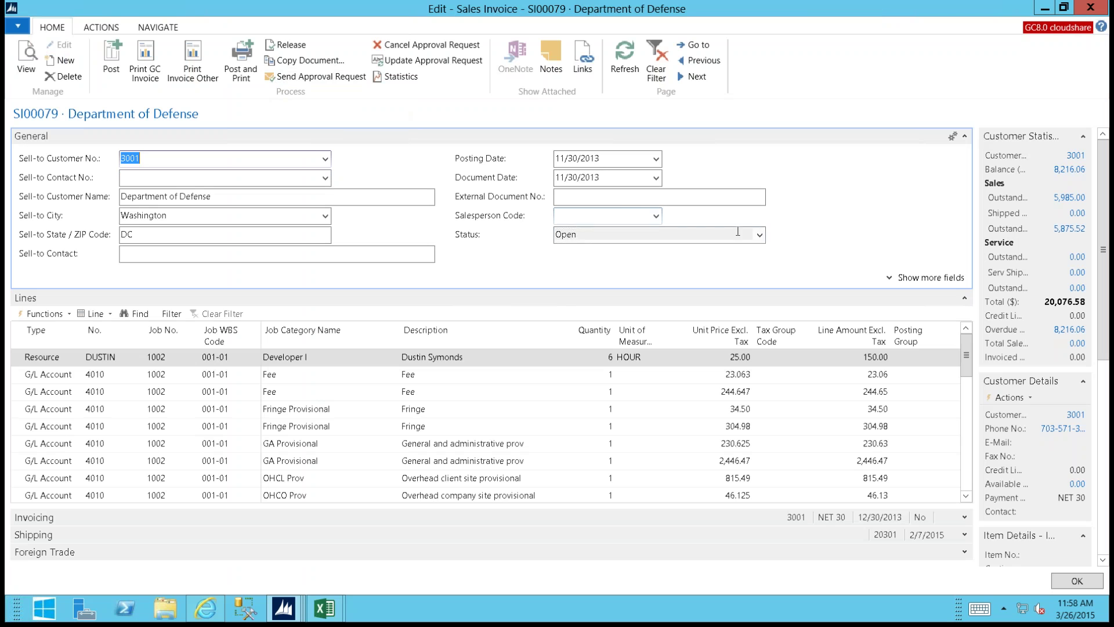
# Step: Check the available Status options of invoice SI00079, leaving it Open, and close the invoice and the Sales Invoices list
pyautogui.click(758, 235)
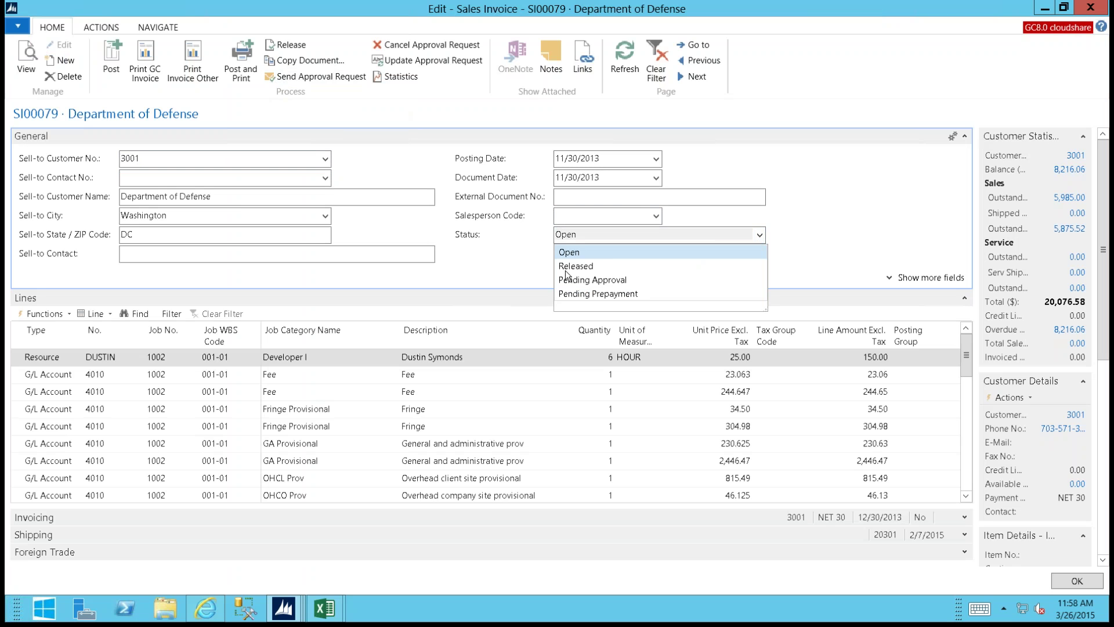
pyautogui.click(500, 225)
pyautogui.click(1090, 7)
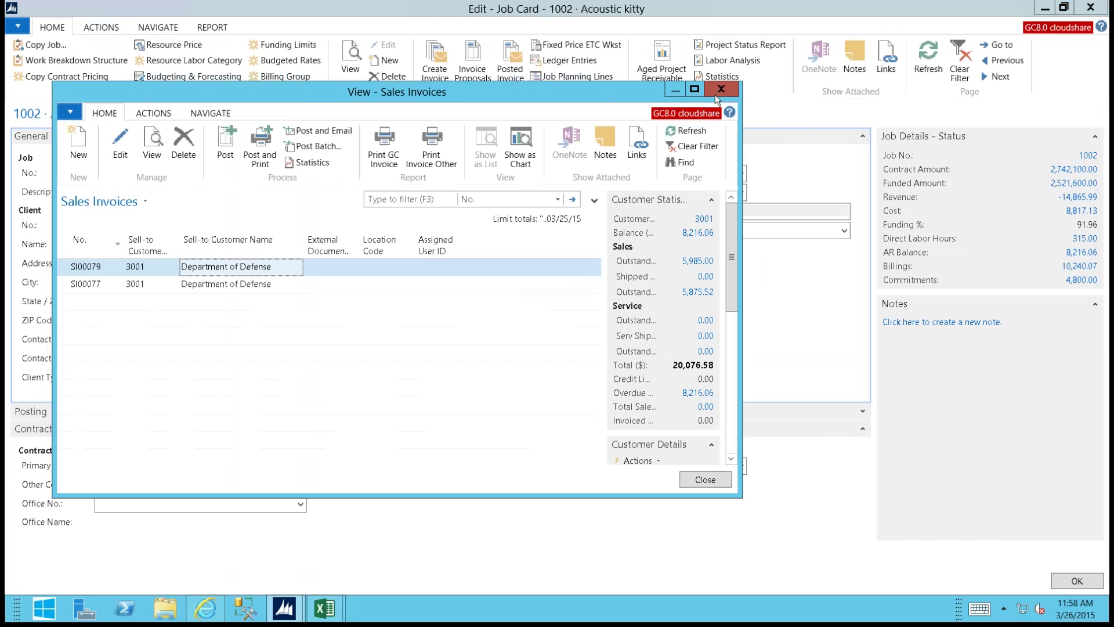
pyautogui.click(718, 92)
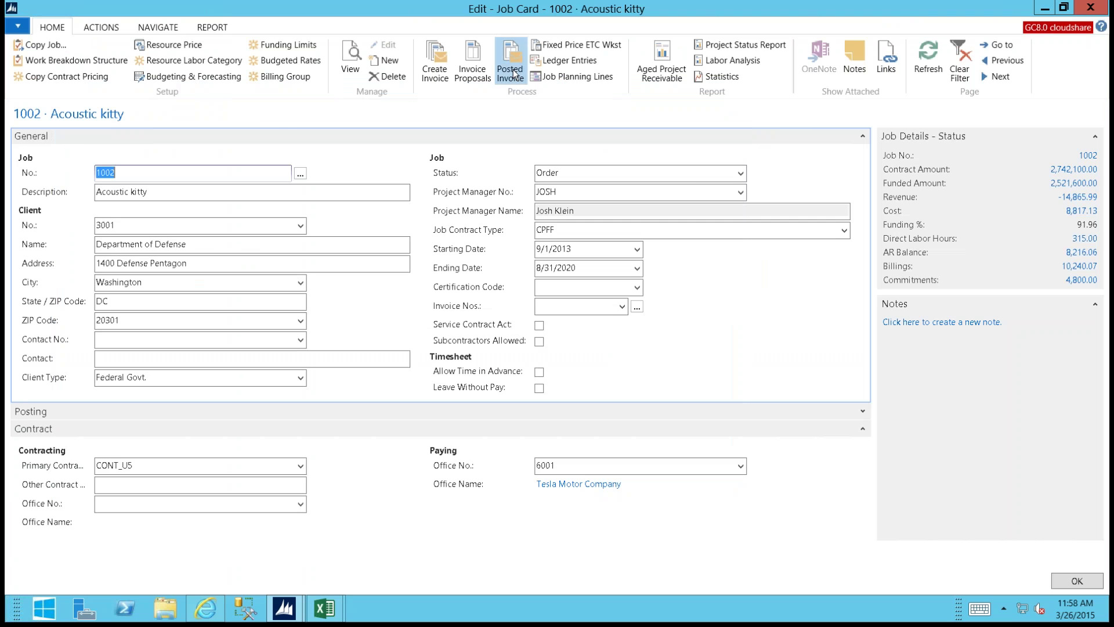
# Step: Open posted sales invoice SI-0108 from the job's posted invoices and display its available print forms
pyautogui.click(510, 65)
pyautogui.click(210, 318)
pyautogui.doubleClick(210, 318)
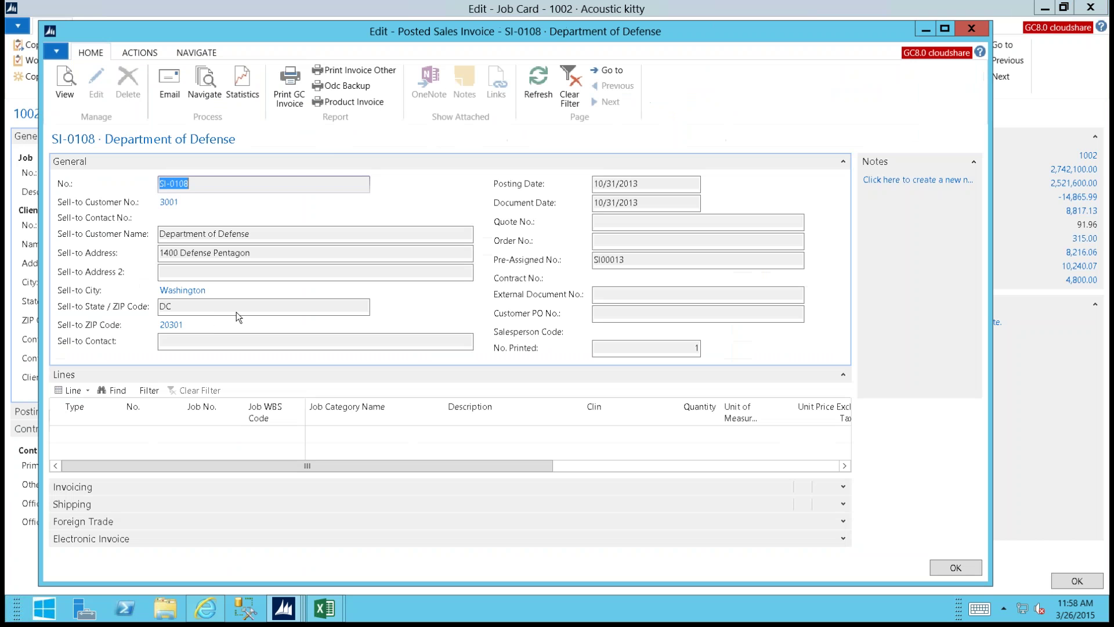
pyautogui.click(141, 56)
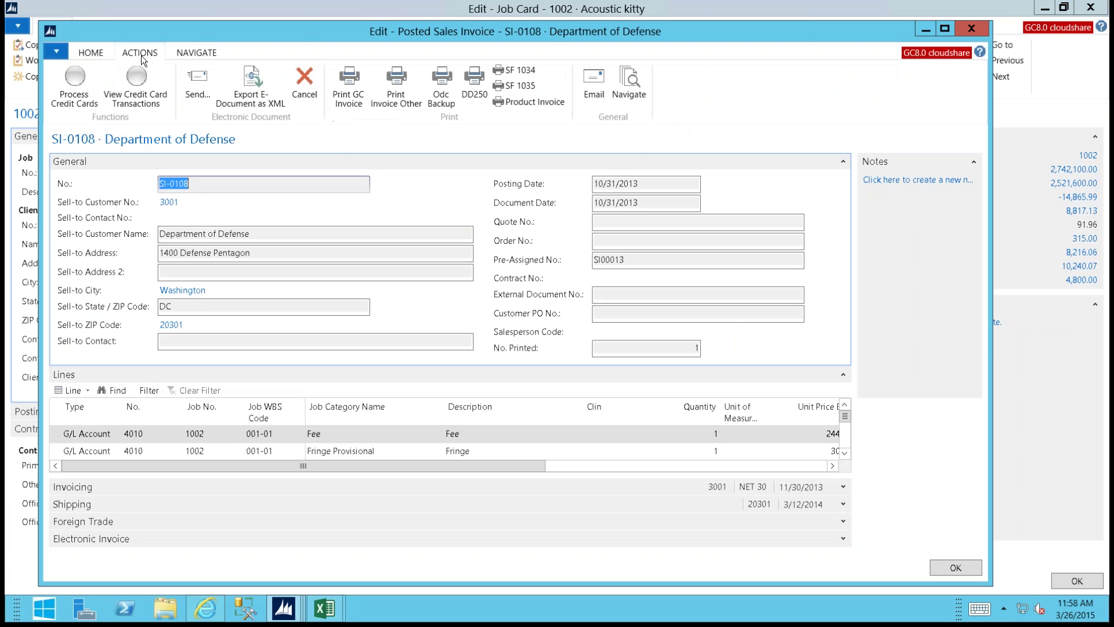
# Step: Bring up the SF 1035 print options for the posted invoice, cancel them, and close the invoice
pyautogui.click(518, 87)
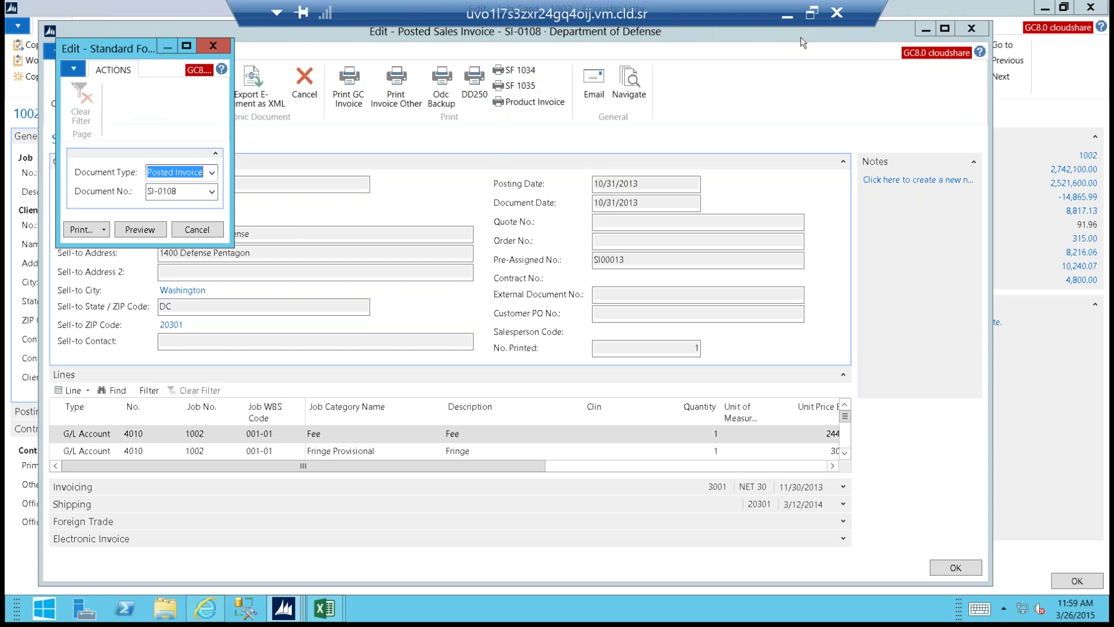
pyautogui.click(197, 230)
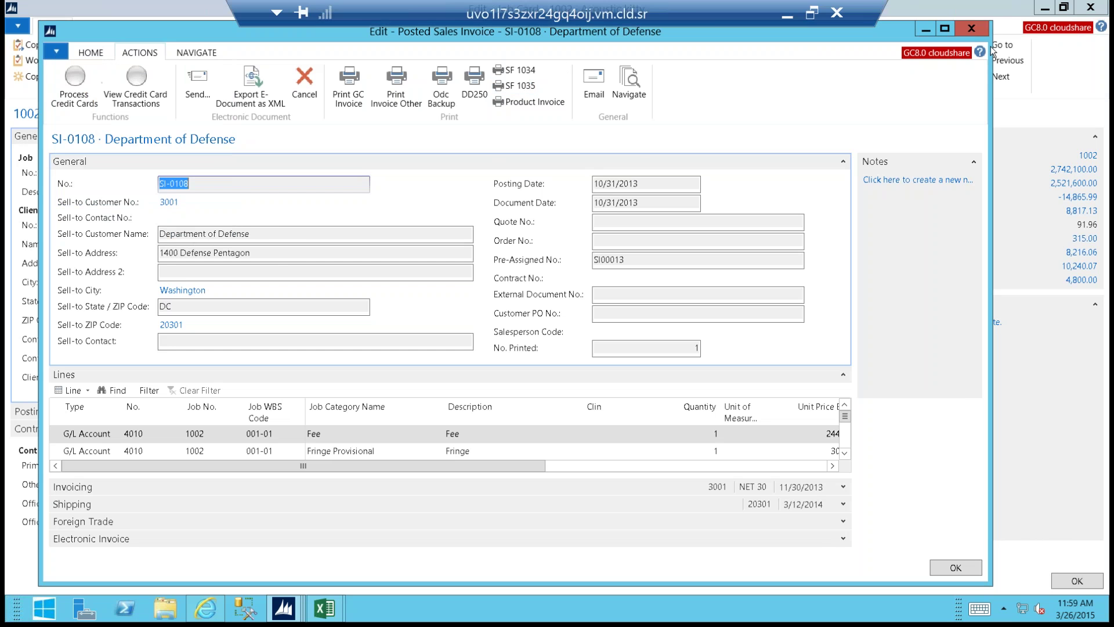
pyautogui.click(971, 29)
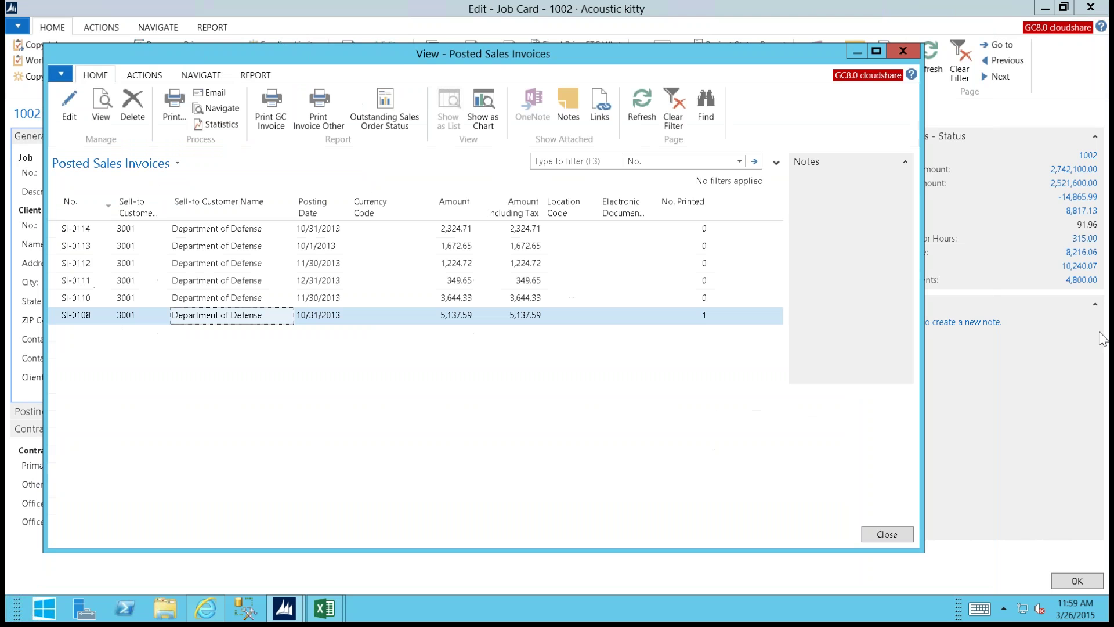